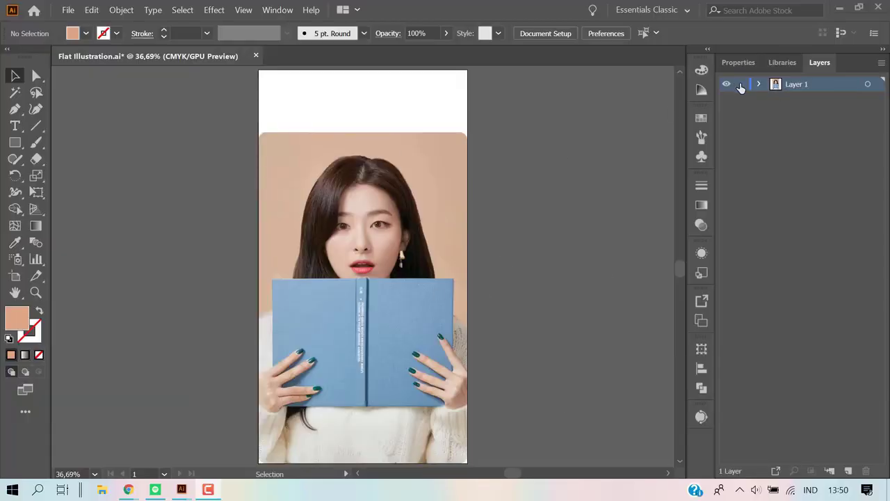
Lock the photo layer, add a new layer and draw a small square at the artboard's top-left.
left_click(741, 84)
left_click(847, 470)
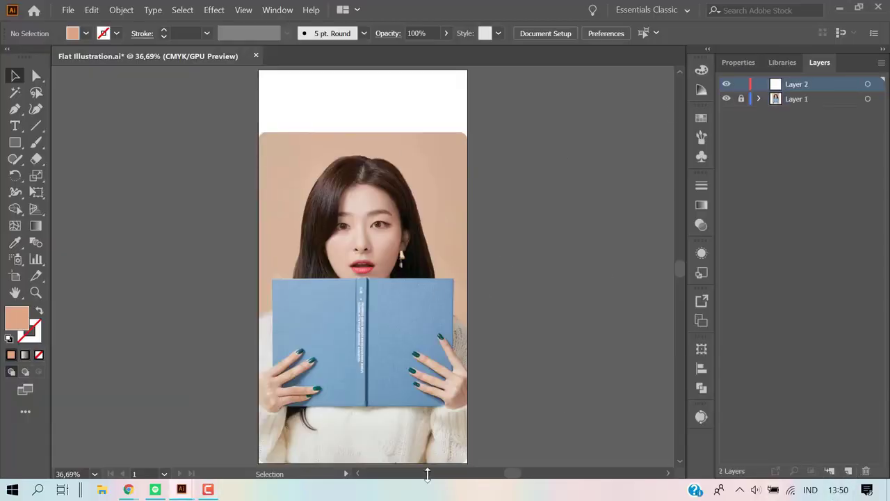
left_click_drag(232, 72, 258, 98)
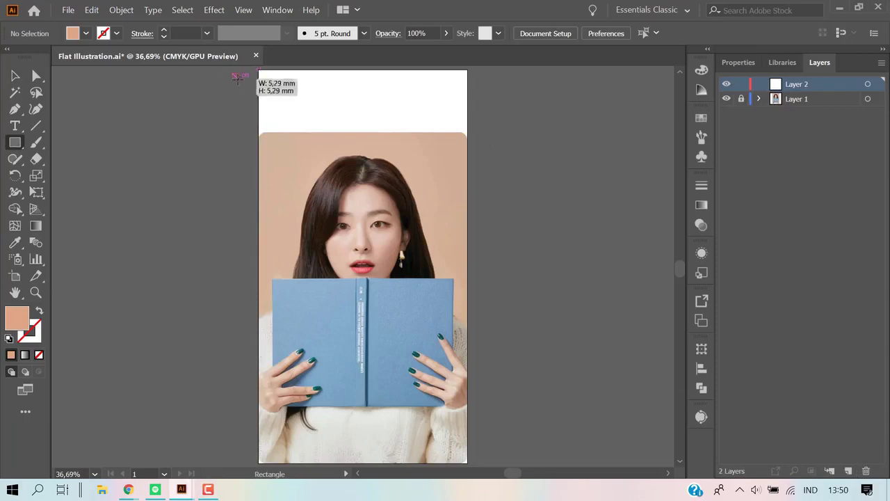
key("v")
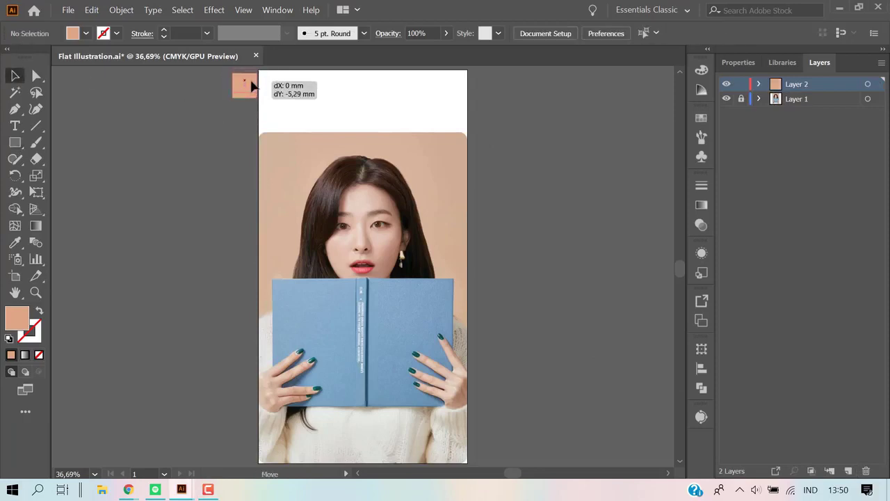
left_click_drag(245, 84, 245, 82)
Fill the square with the photo's peach background and paste the colour palette swatches beside the artboard.
left_click(14, 242)
left_click(275, 176)
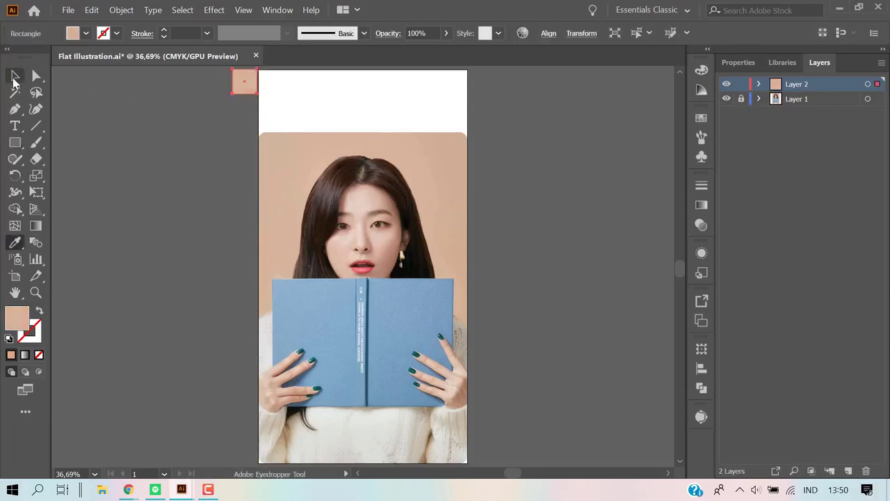
left_click(15, 77)
double_click(17, 318)
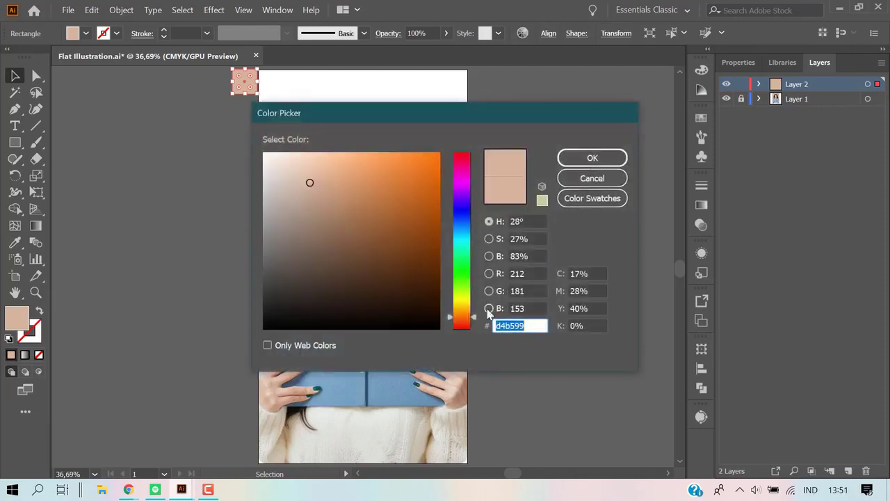
left_click(583, 179)
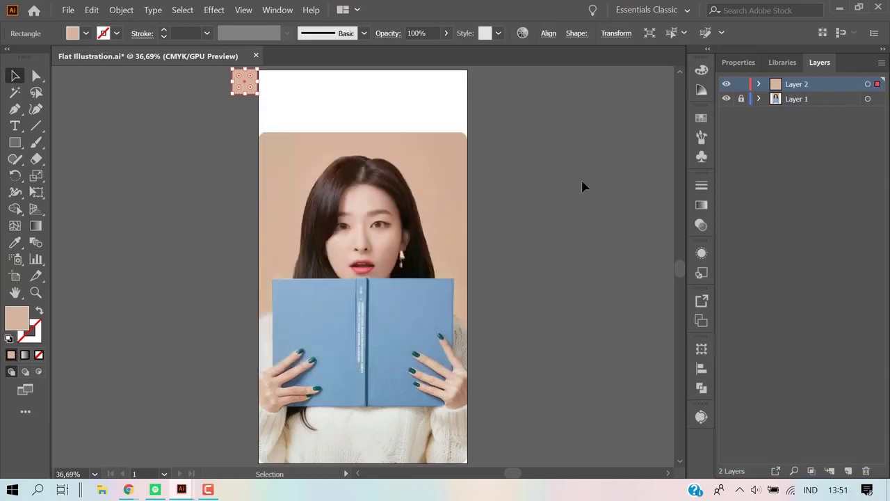
key("ctrl+v")
left_click(578, 178)
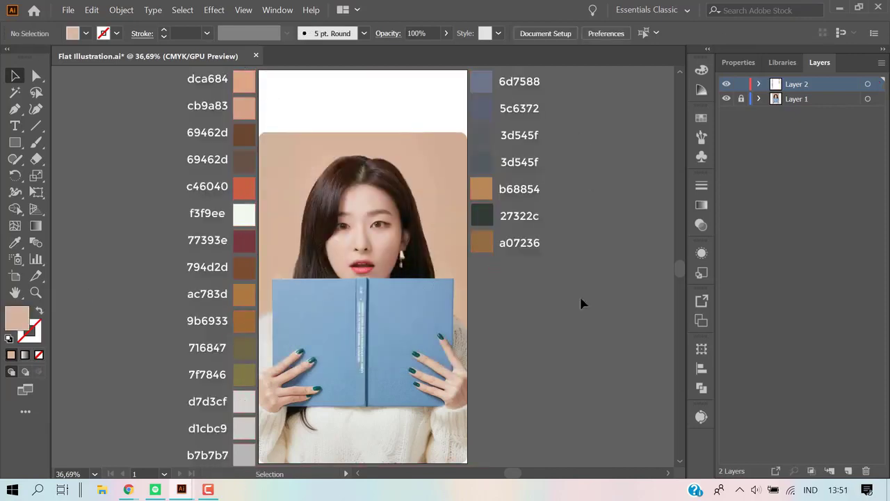
Add Layer 3 with an artboard-sized rectangle filled with the orange-tan swatch colour.
left_click(847, 471)
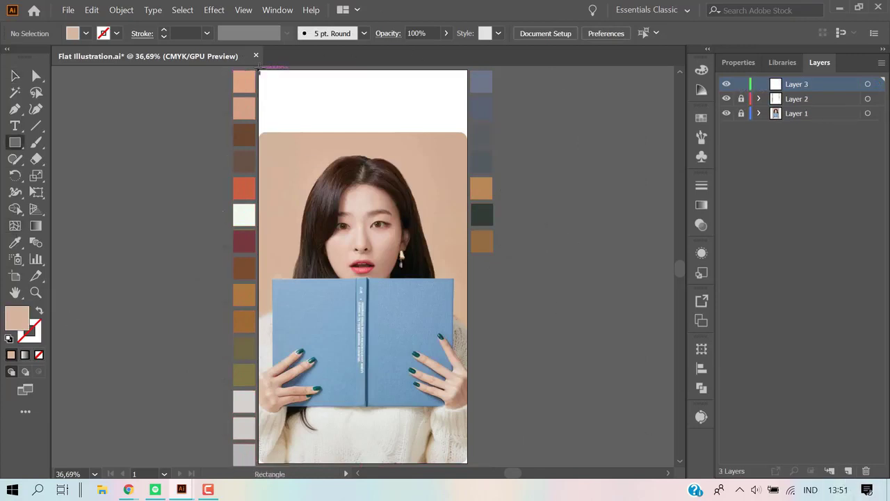
left_click_drag(261, 71, 473, 417)
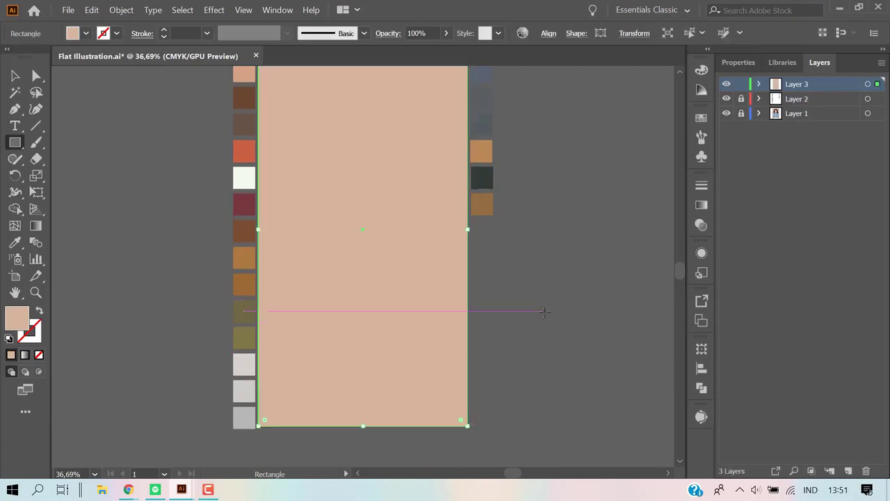
left_click(15, 241)
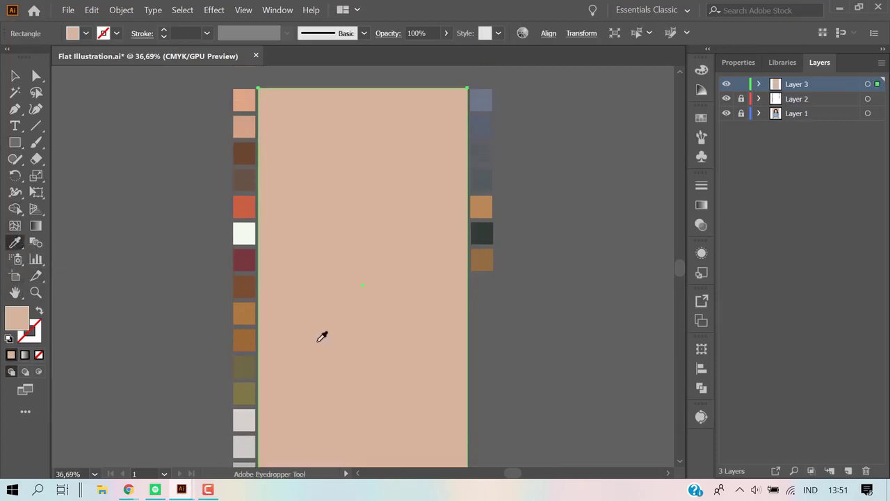
left_click(490, 202)
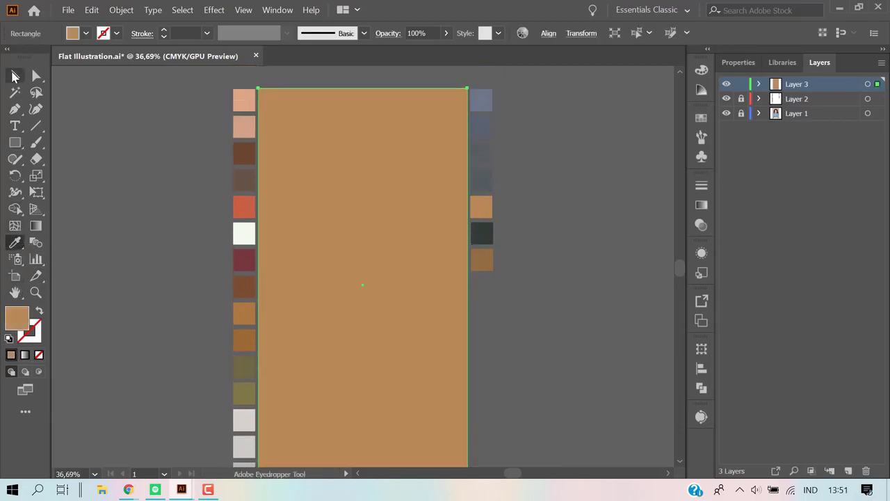
left_click(15, 76)
Lock and hide the background layer, and add an empty fourth layer above it.
left_click(741, 84)
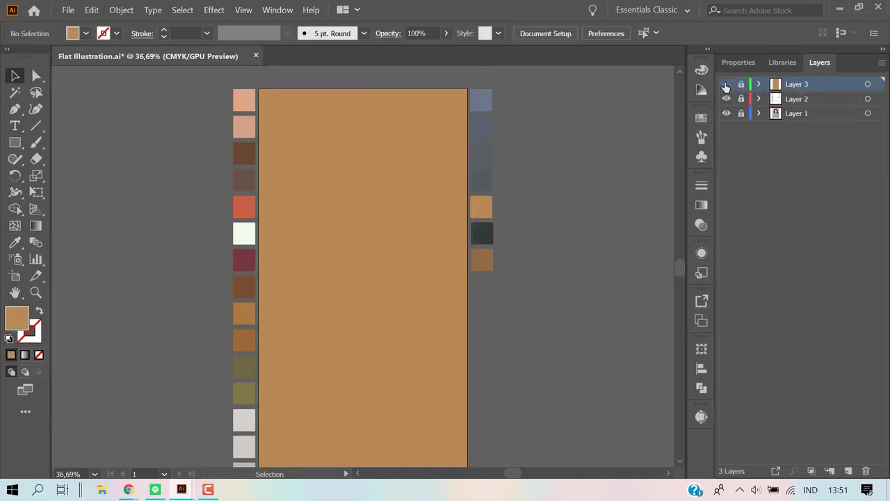
left_click(726, 84)
left_click(847, 471)
scroll(392, 334, "down", 1)
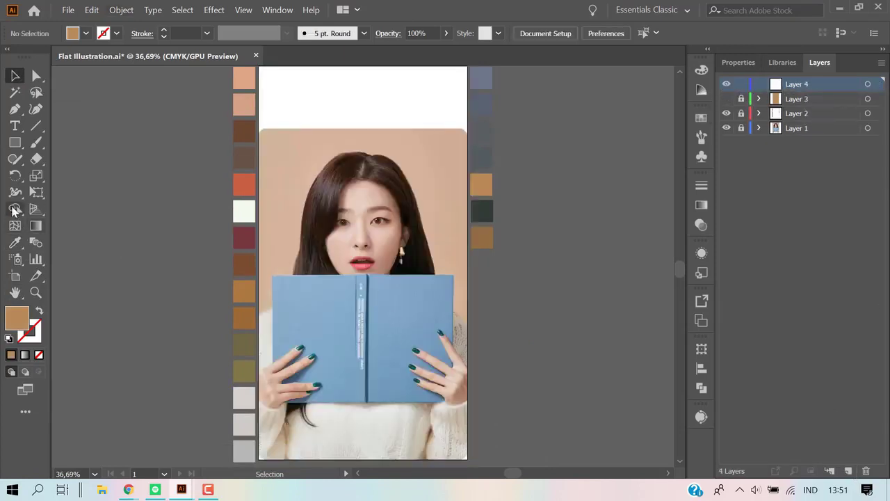
Set up the Pen tool with no fill and a black stroke.
key("p")
left_click(39, 311)
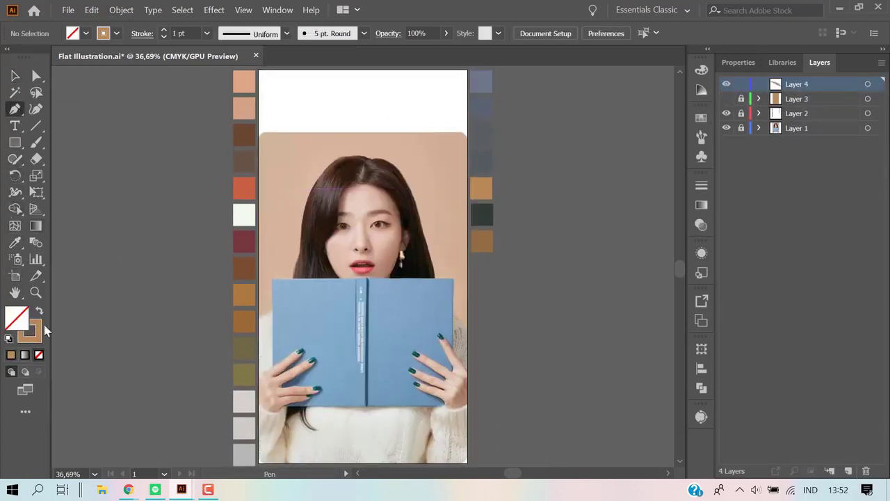
key("F6")
left_click(538, 84)
left_click(702, 69)
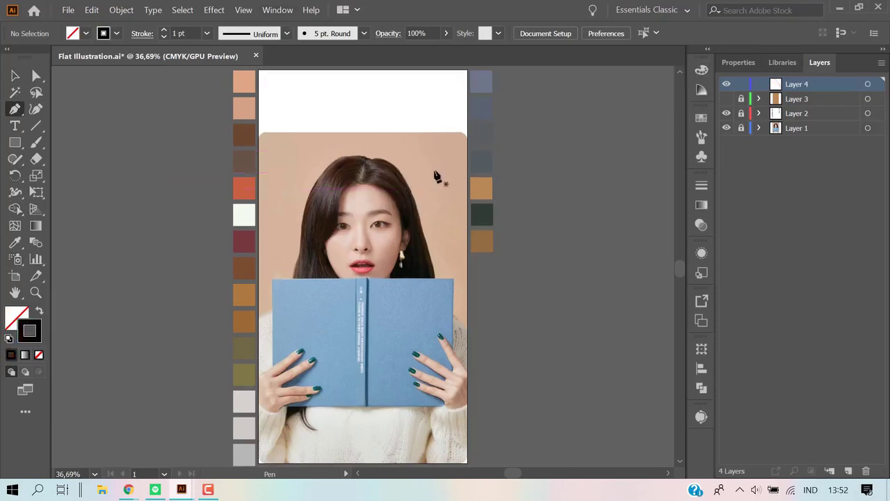
scroll(381, 188, "up", 3)
scroll(381, 187, "up", 1)
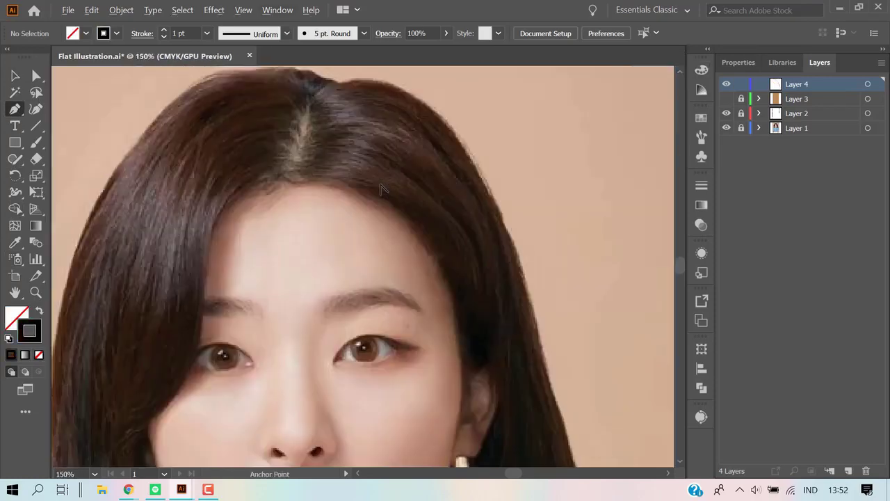
Trace the outline from the hair parting along the forehead and down the face to the ear.
left_click(290, 184)
left_click_drag(422, 245, 440, 310)
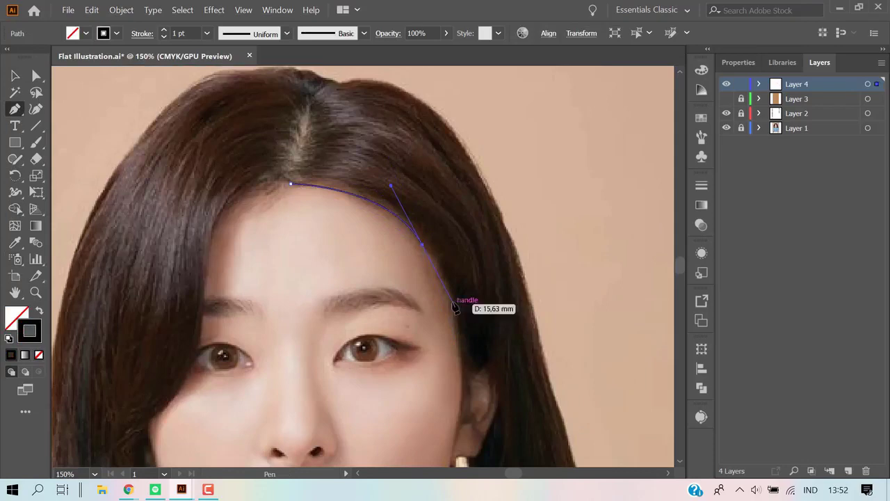
left_click(422, 244)
left_click_drag(464, 372, 462, 439)
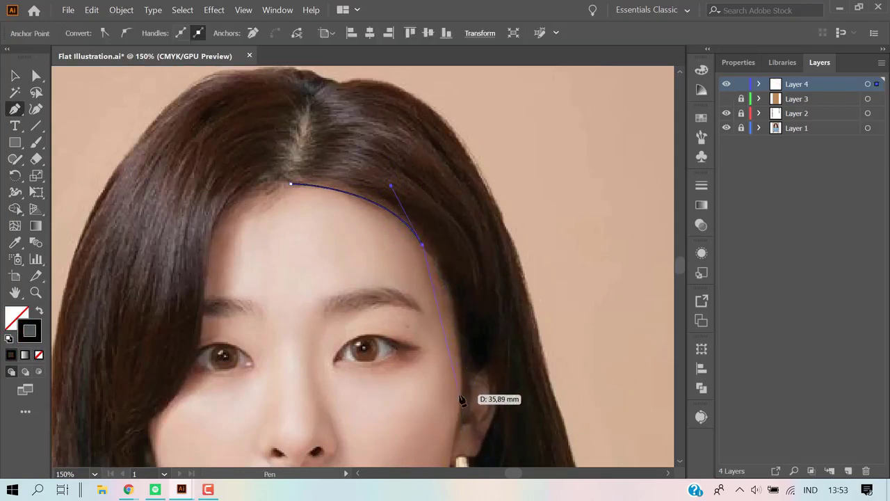
left_click_drag(462, 398, 457, 358)
scroll(457, 358, "down", 4)
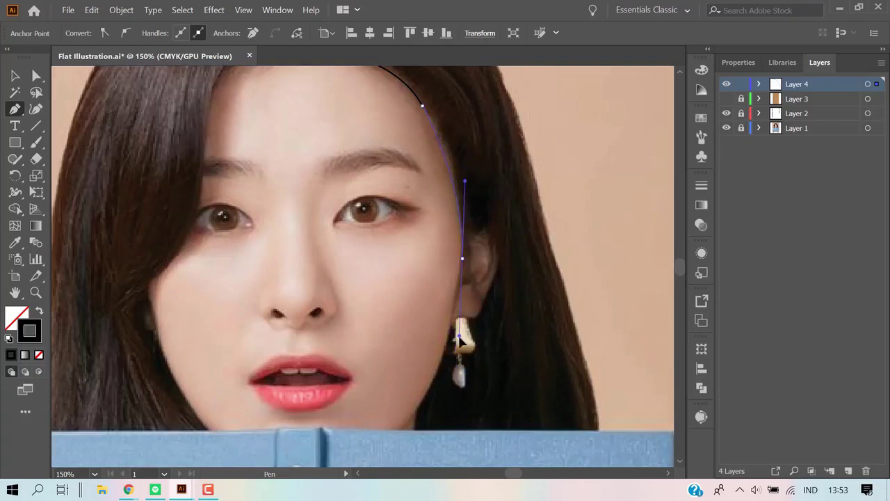
left_click(462, 258)
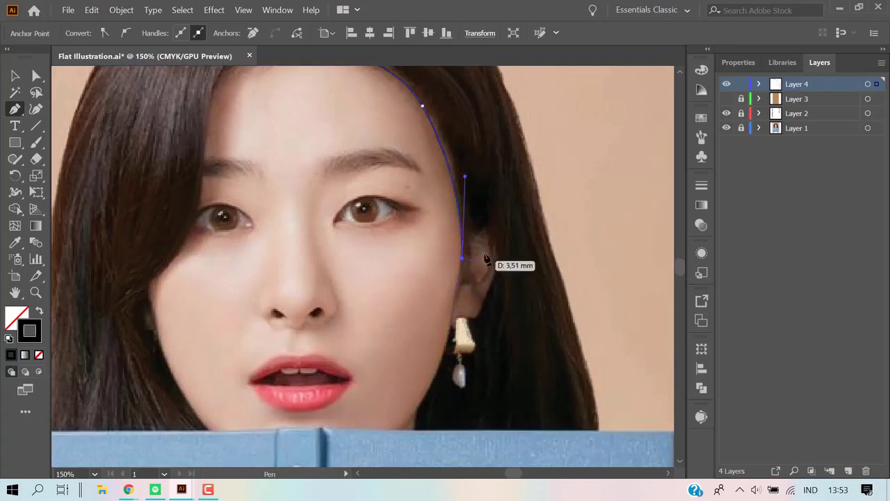
left_click(457, 291)
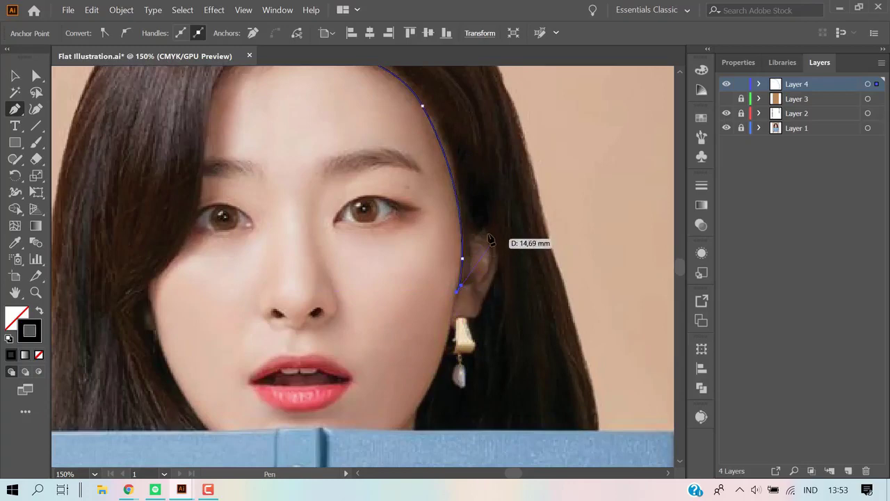
Curve the outline over the top of the ear, down to the earlobe and the earring.
left_click_drag(471, 248, 475, 237)
key("ctrl+z")
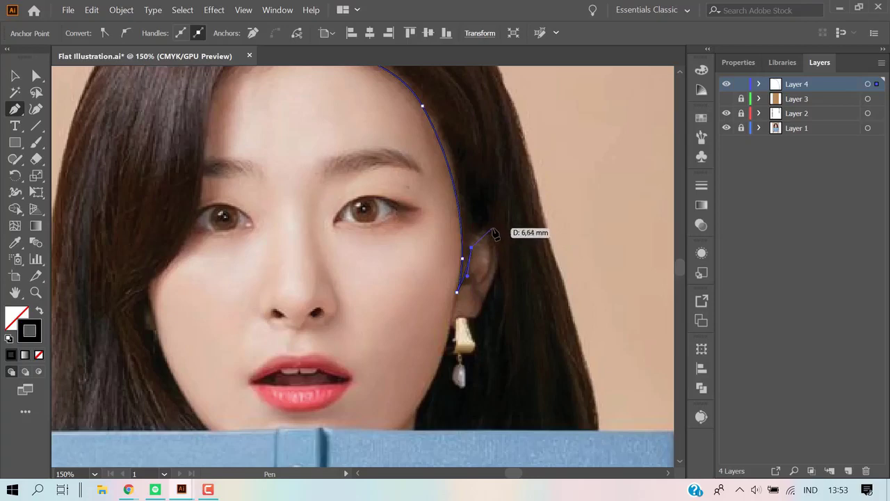
left_click_drag(492, 228, 511, 244)
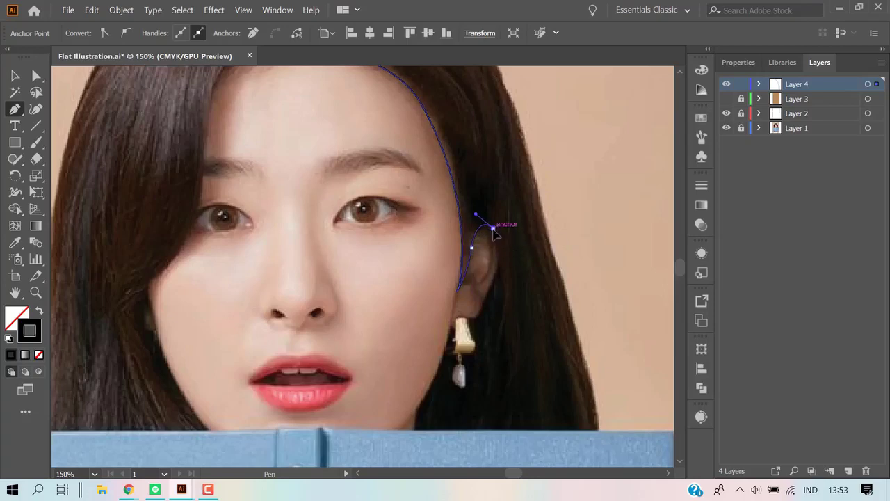
left_click(488, 293)
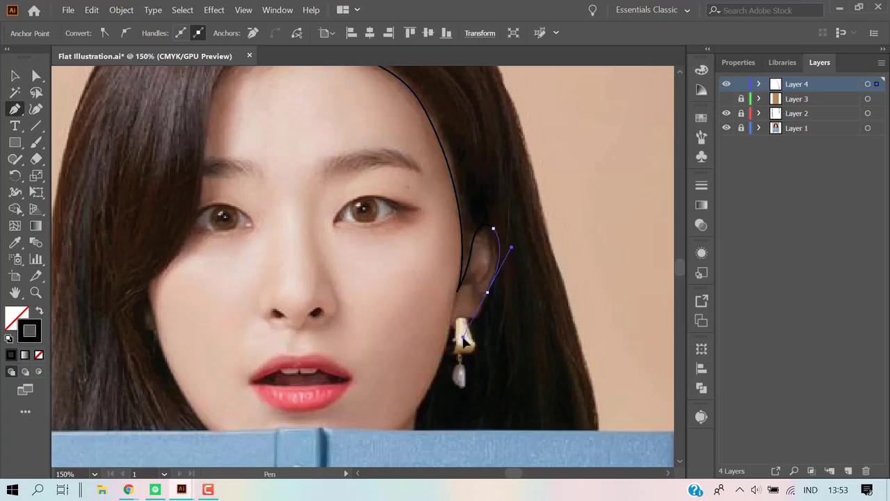
left_click(487, 294)
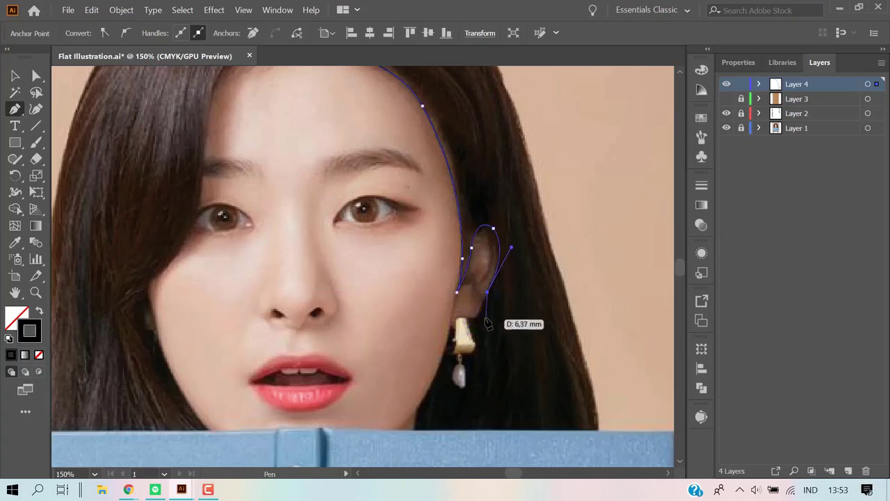
scroll(487, 324, "up", 2)
scroll(487, 313, "up", 1)
mouse_move(431, 330)
left_mouse_down()
mouse_move(400, 336)
mouse_move(392, 313)
left_mouse_up()
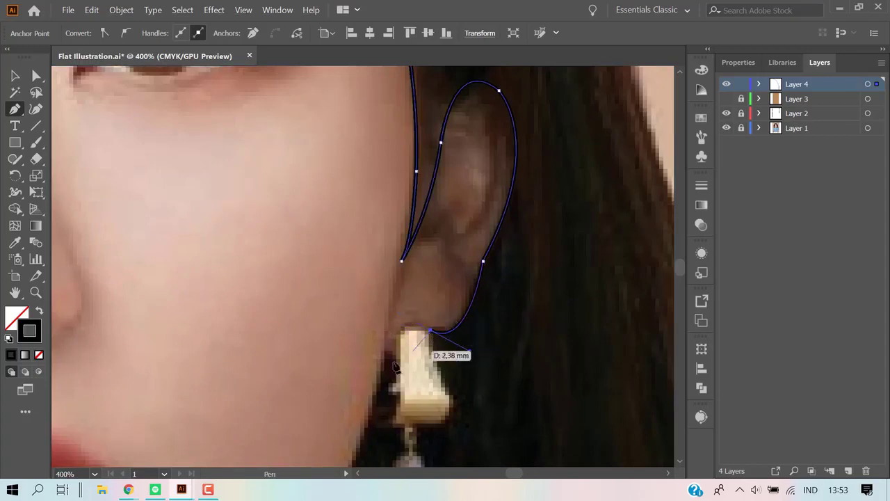
mouse_move(394, 367)
left_mouse_down()
mouse_move(387, 356)
mouse_move(397, 369)
left_mouse_up()
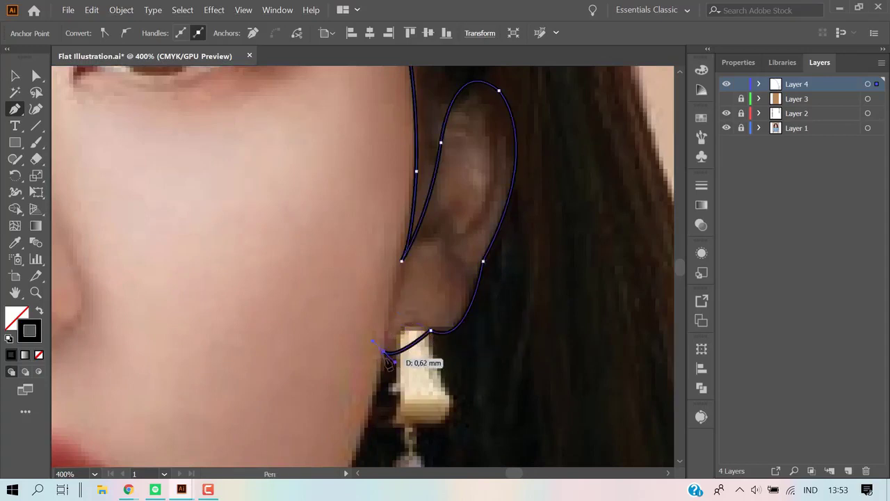
scroll(397, 369, "down", 4)
scroll(401, 411, "up", 2)
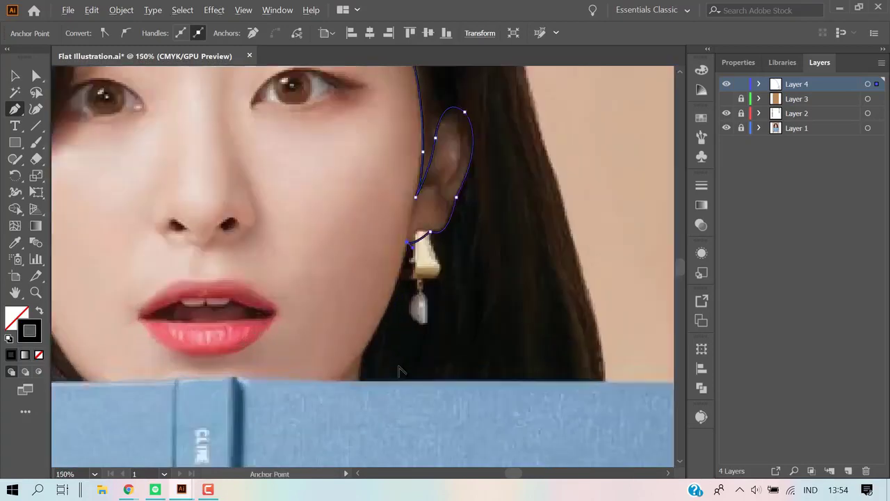
scroll(397, 368, "up", 1)
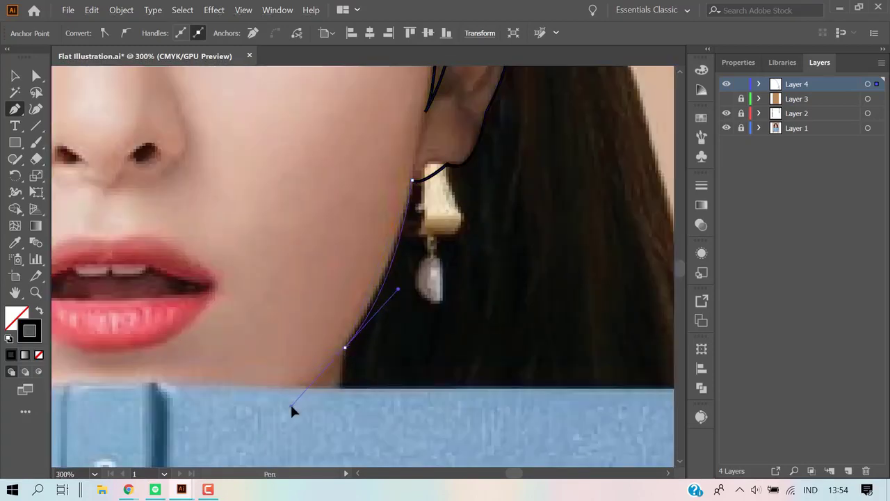
Continue the outline along the jawline and the book's top edge to the hair's outer edge.
left_click_drag(290, 402, 297, 360)
left_click_drag(299, 395, 298, 384)
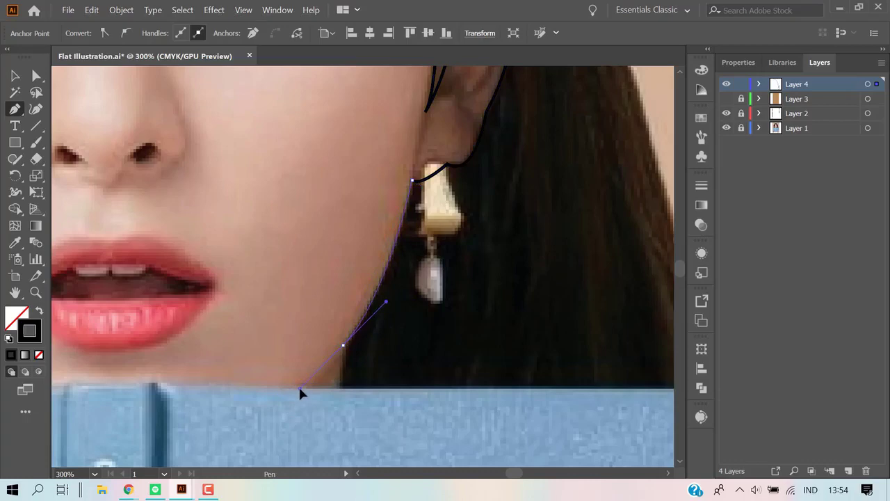
left_click(343, 345)
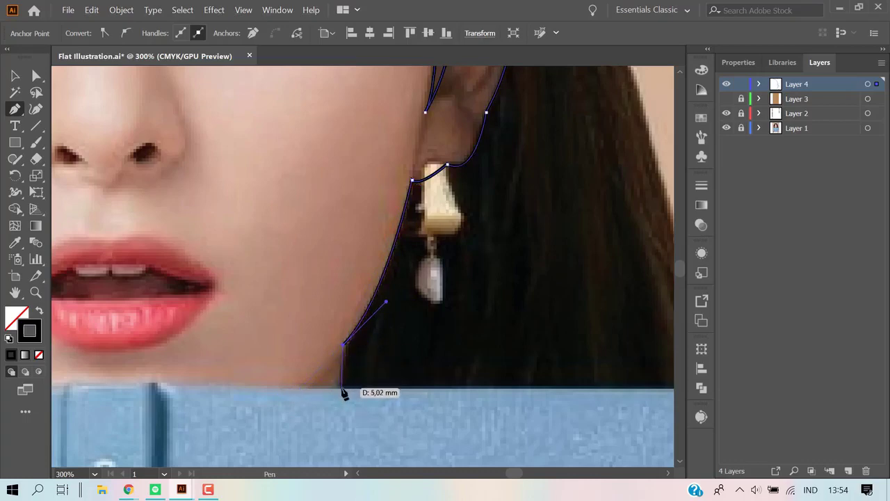
left_click(342, 388)
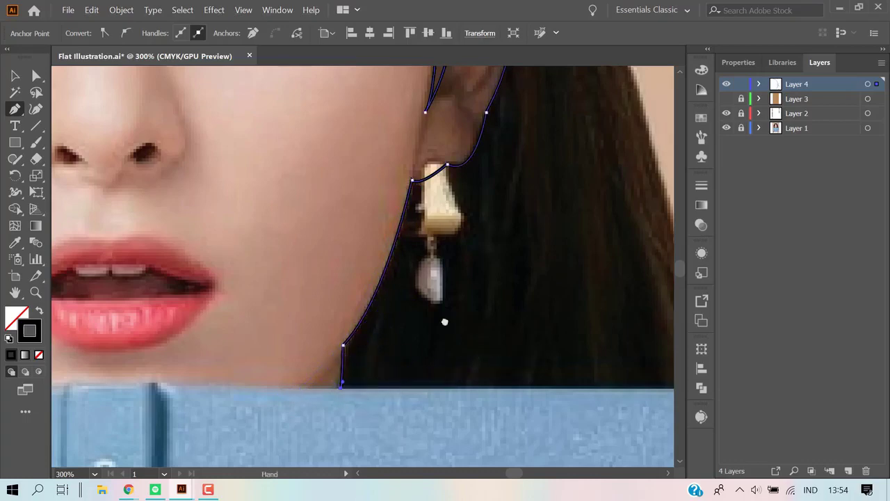
left_click_drag(445, 321, 309, 280)
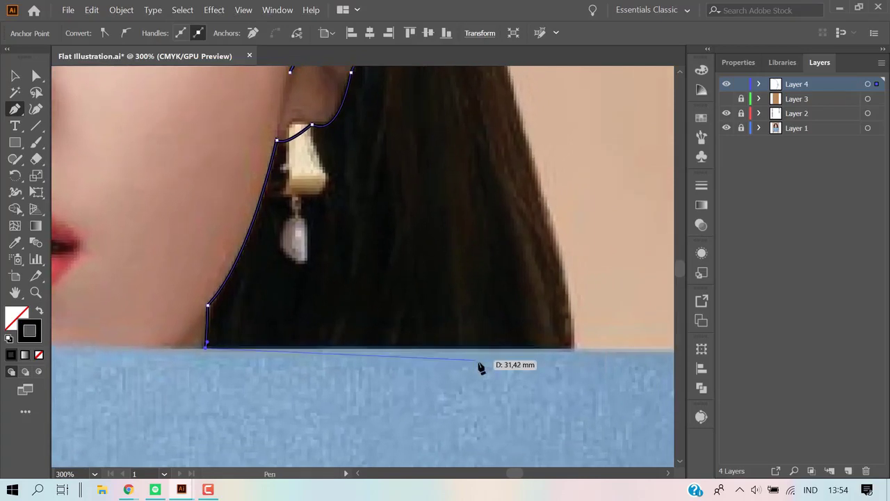
left_click(575, 349)
scroll(537, 241, "down", 1)
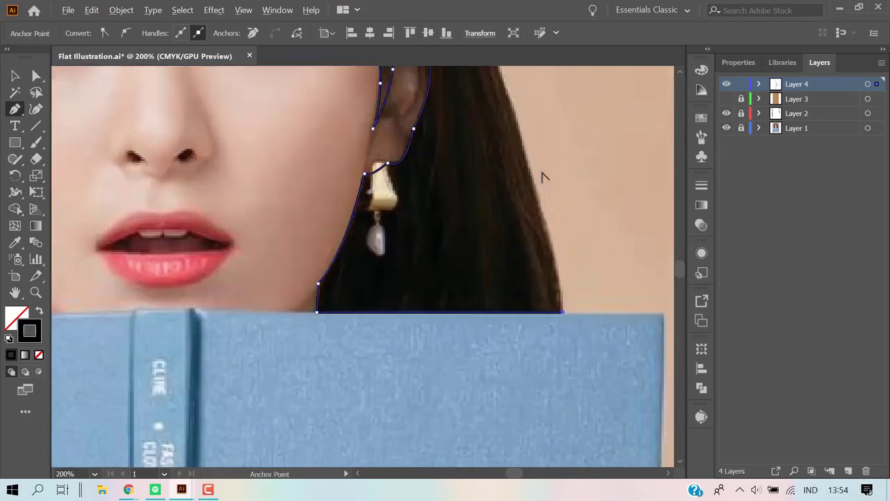
scroll(546, 176, "up", 3)
Curve the outline up the hair's right outer edge.
left_click_drag(498, 150, 476, 128)
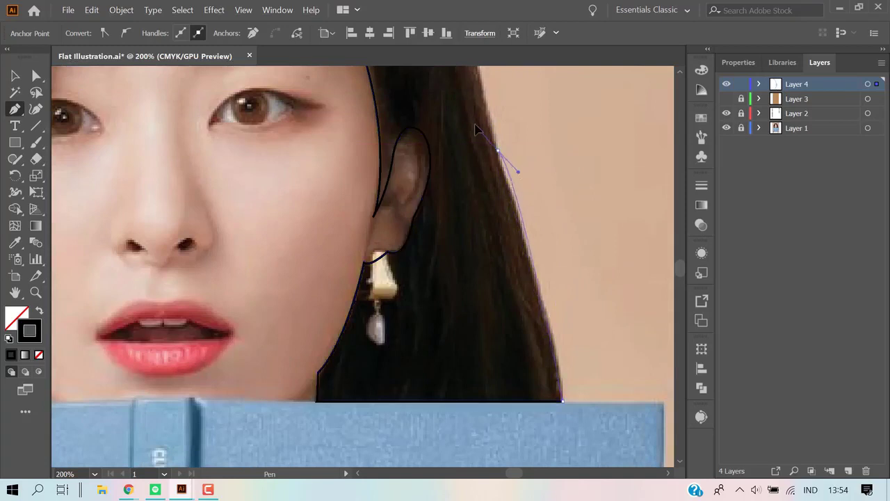
left_click_drag(520, 221, 495, 160)
key("ctrl+z")
left_click_drag(536, 284, 517, 261)
left_click_drag(542, 289, 489, 179)
scroll(547, 243, "up", 1)
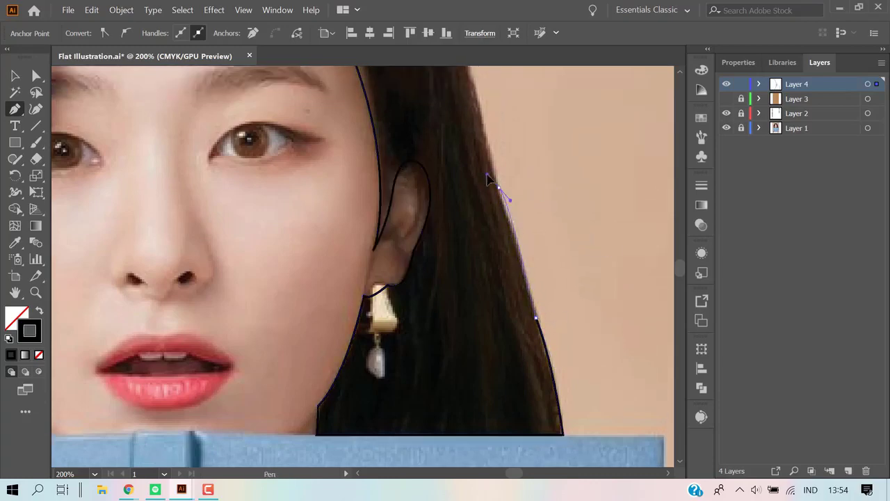
scroll(501, 184, "up", 3)
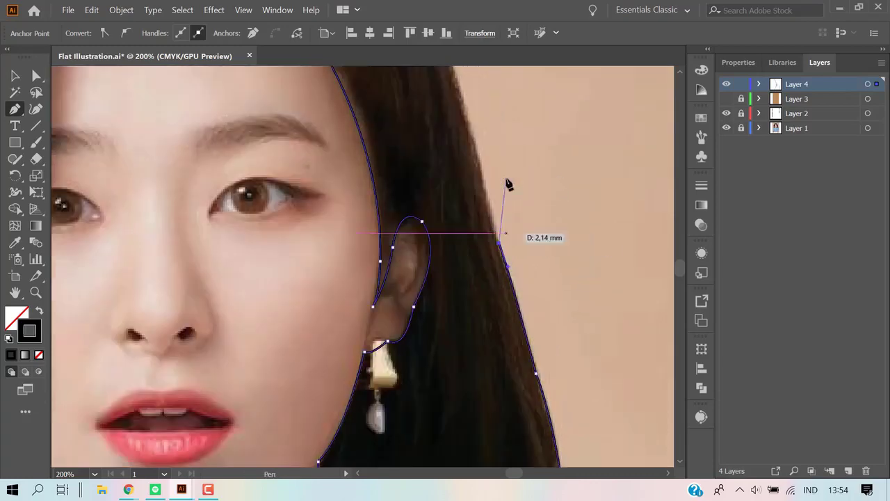
scroll(478, 149, "up", 2)
left_click_drag(438, 144, 429, 134)
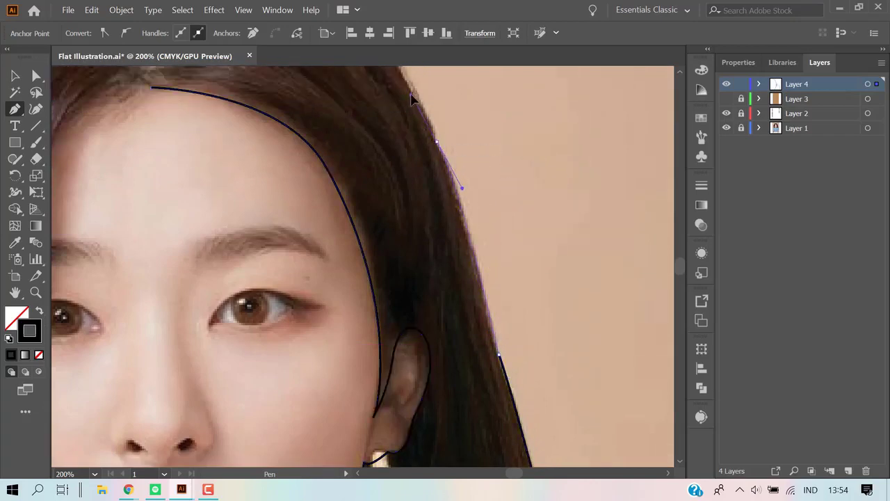
scroll(433, 163, "up", 2)
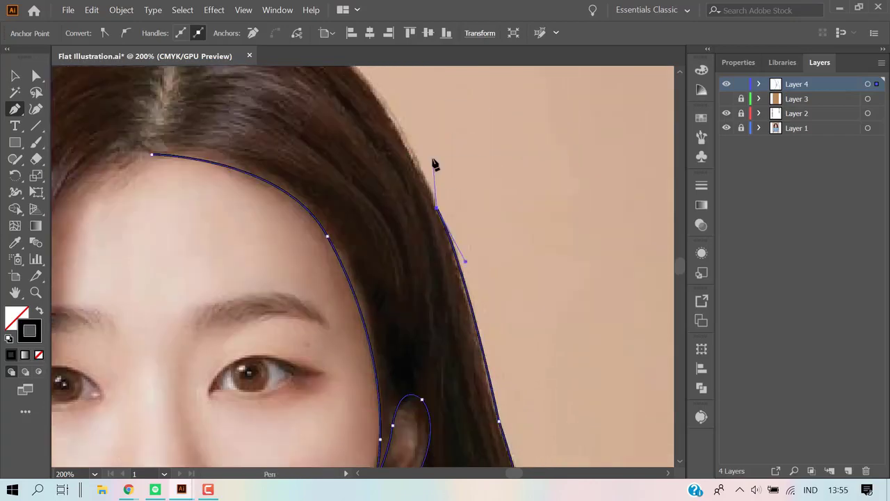
scroll(433, 162, "up", 2)
Carry the hair outline over the crown, with a sharp turn and dip at the parting.
left_click_drag(317, 150, 297, 141)
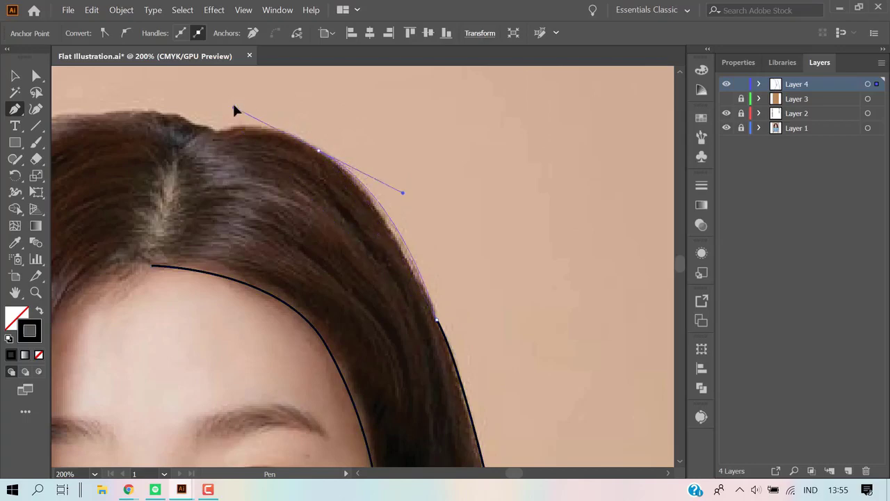
left_click_drag(234, 109, 240, 88)
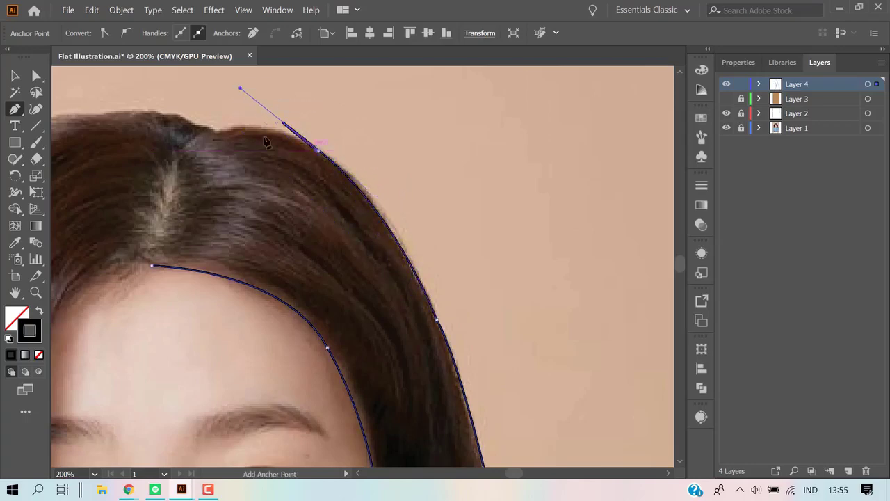
left_click(318, 151)
left_click_drag(320, 153, 435, 209)
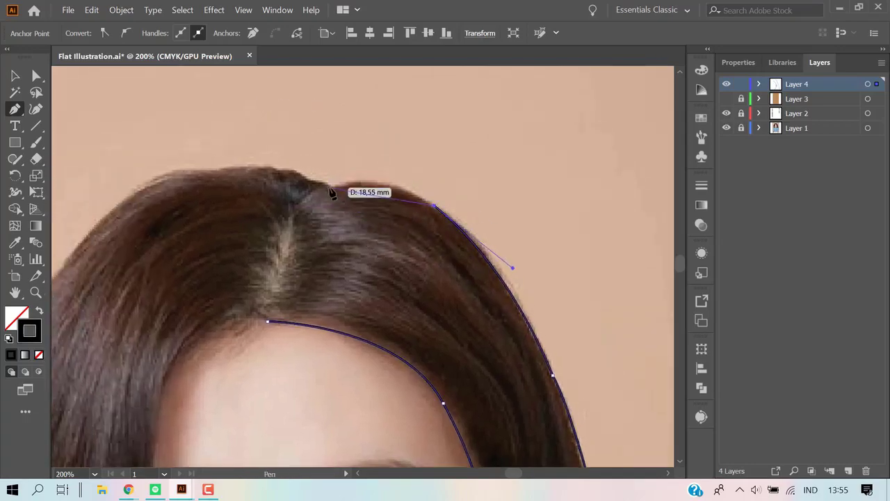
left_click_drag(331, 187, 270, 213)
left_click_drag(330, 188, 342, 191)
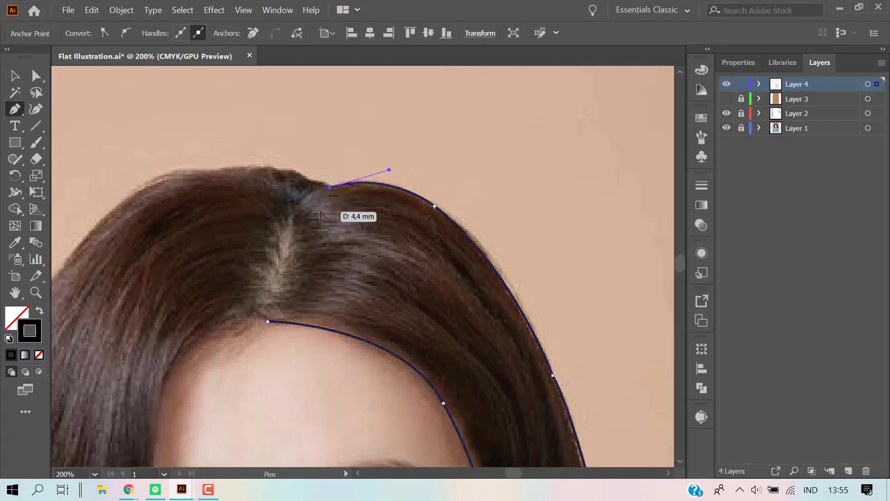
scroll(348, 233, "up", 2)
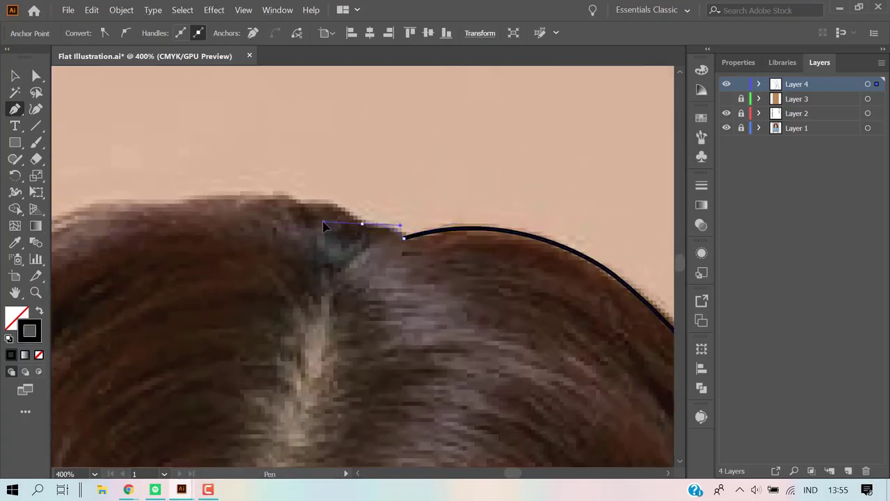
left_click_drag(297, 201, 228, 244)
scroll(327, 230, "left", 5)
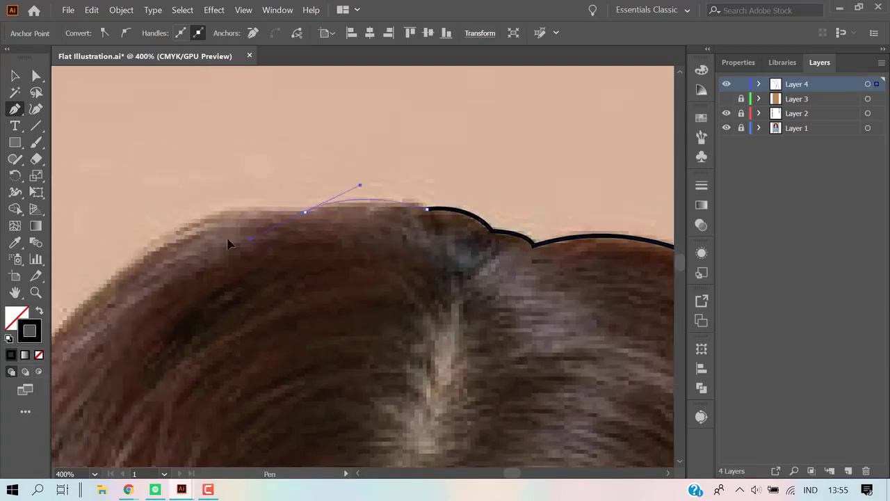
scroll(362, 278, "down", 3)
scroll(362, 278, "left", 4)
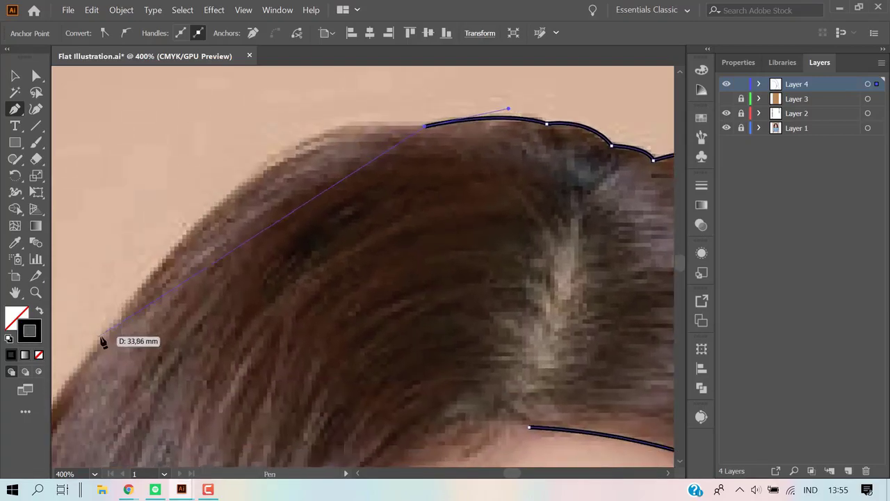
Trace the outline down the left side of the hair with curved and corner points.
left_click_drag(103, 338, 89, 412)
key("ctrl+z")
scroll(186, 338, "down", 2)
scroll(294, 290, "up", 1)
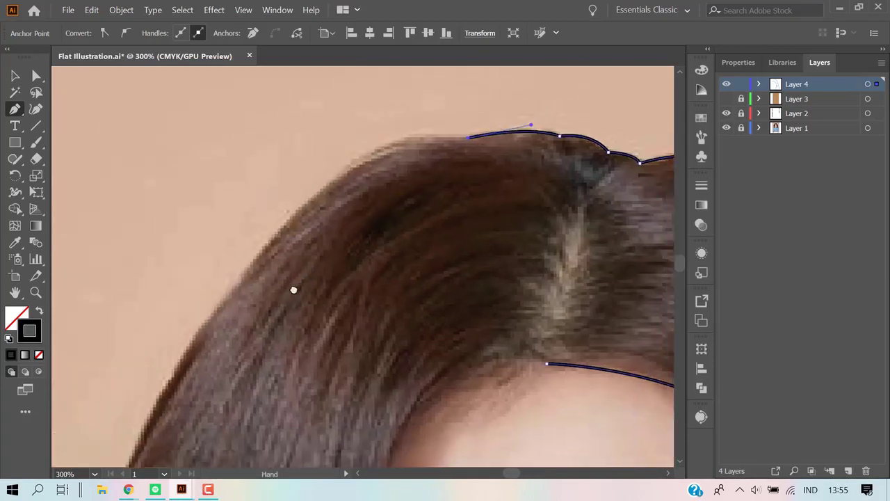
mouse_move(244, 279)
left_mouse_down()
mouse_move(139, 448)
mouse_move(127, 452)
left_mouse_up()
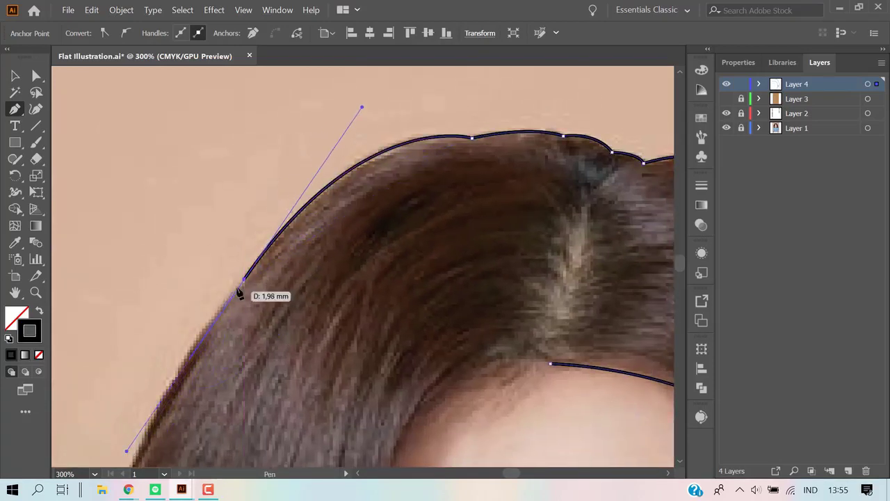
scroll(338, 215, "down", 1)
scroll(338, 215, "down", 1)
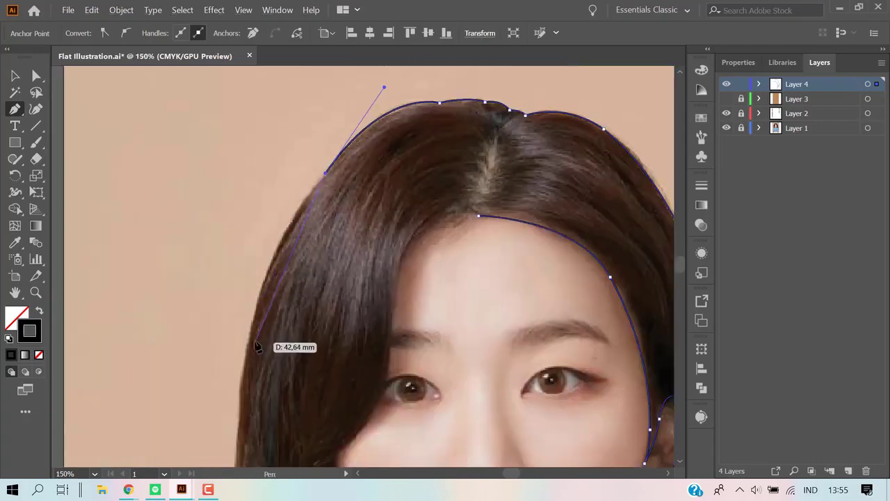
left_click_drag(246, 345, 235, 462)
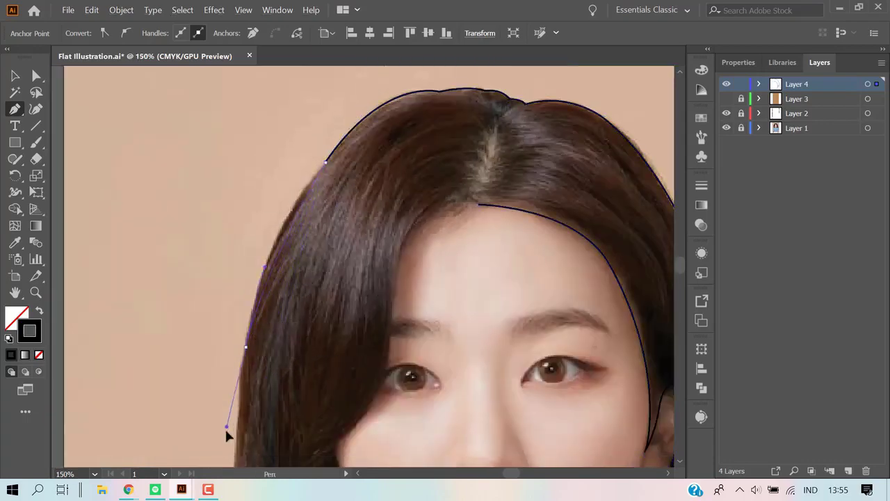
scroll(260, 417, "down", 1)
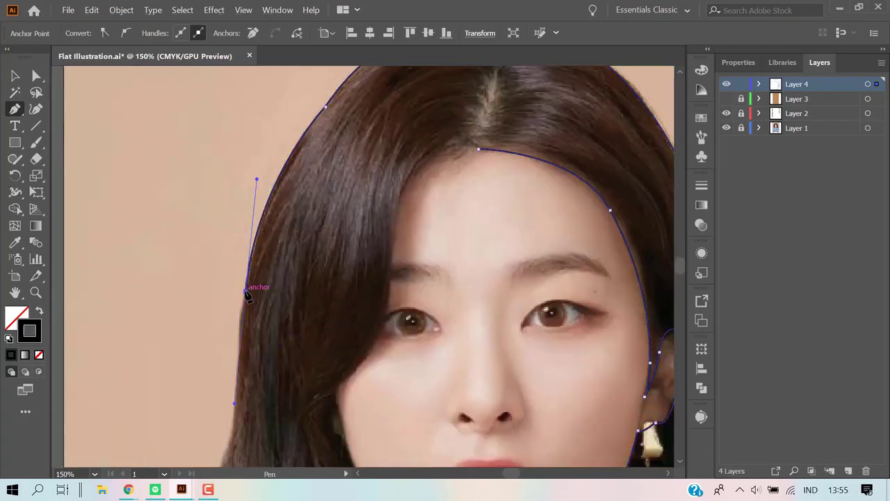
scroll(270, 326, "down", 3)
scroll(268, 344, "up", 1)
scroll(266, 345, "up", 2)
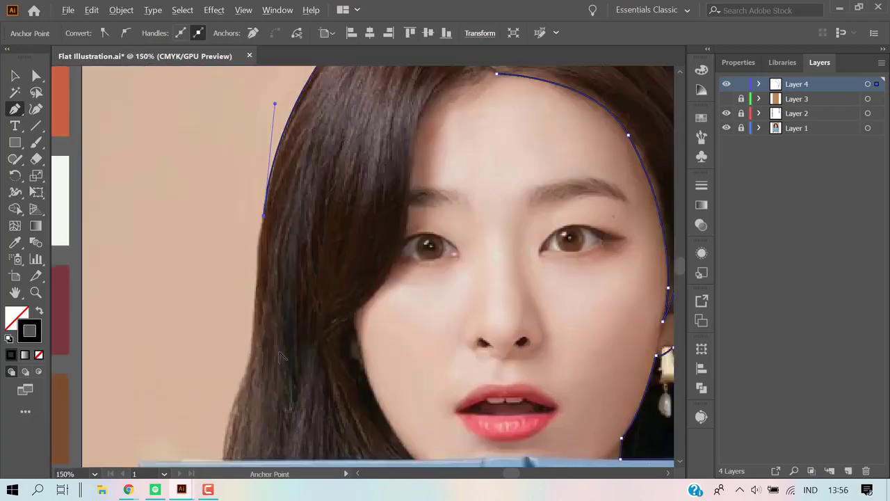
left_click_drag(254, 411, 259, 343)
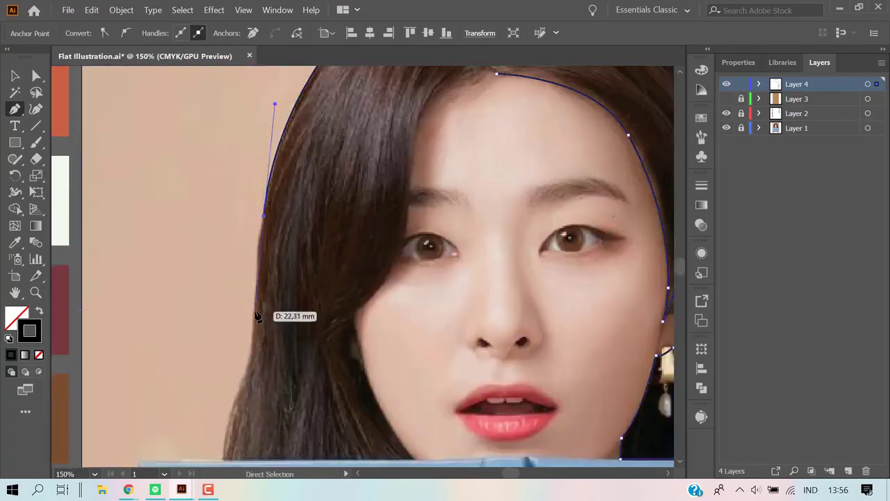
left_click_drag(255, 383, 255, 311)
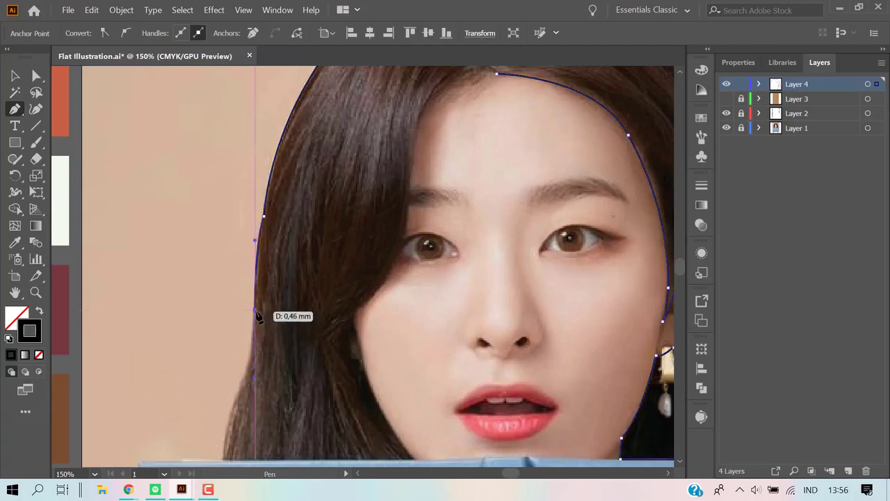
Finish the left hair edge with a straight run along the book's top edge.
left_click_drag(245, 373, 243, 379)
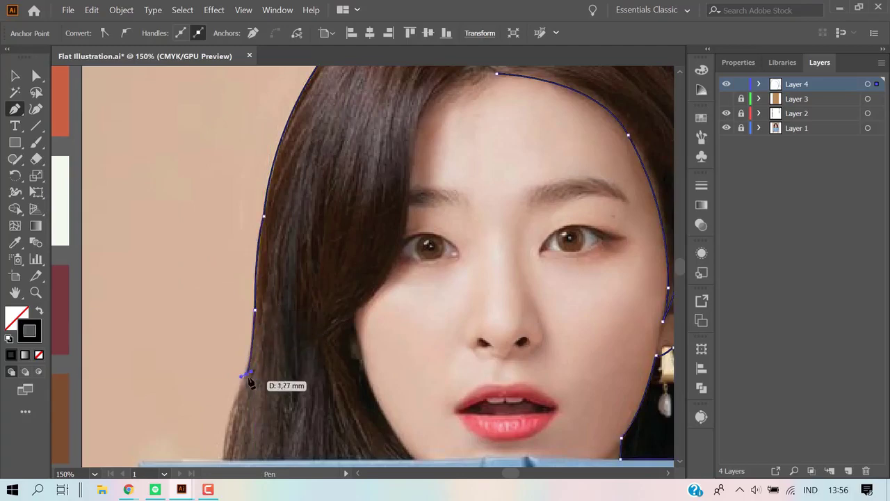
scroll(251, 372, "down", 1)
left_click_drag(219, 417, 227, 436)
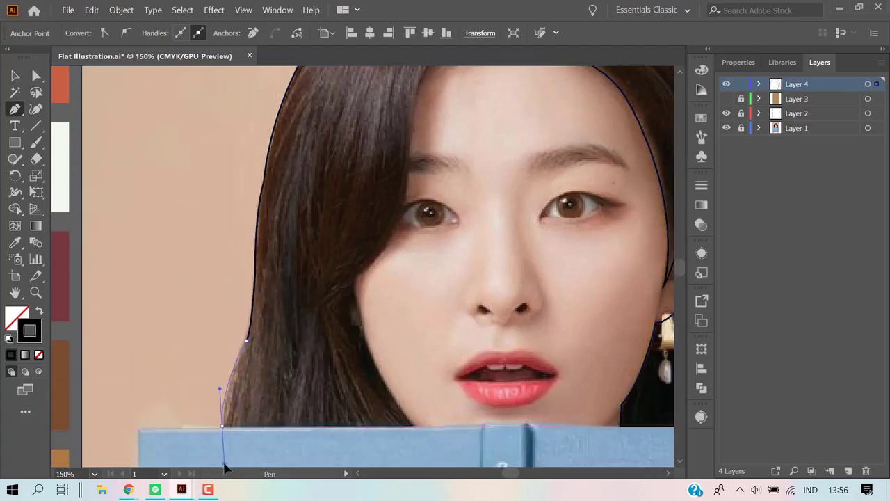
left_click_drag(224, 467, 222, 425)
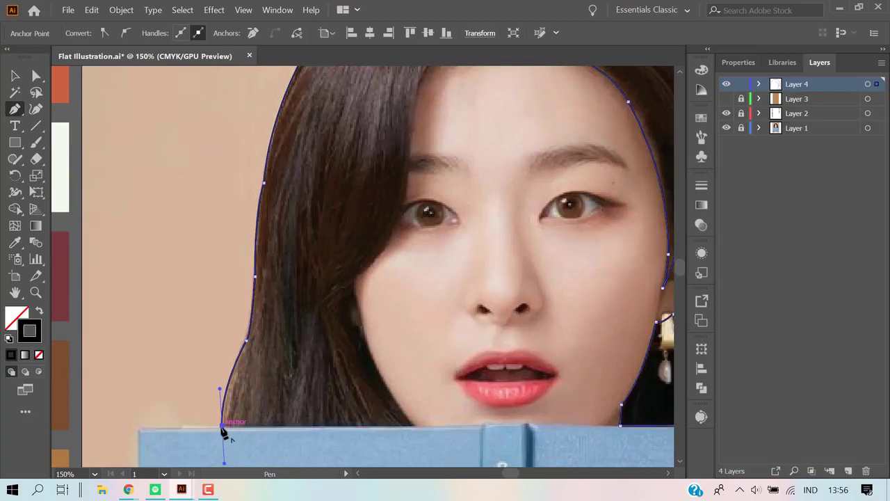
left_click(416, 425)
scroll(425, 390, "up", 1, "alt")
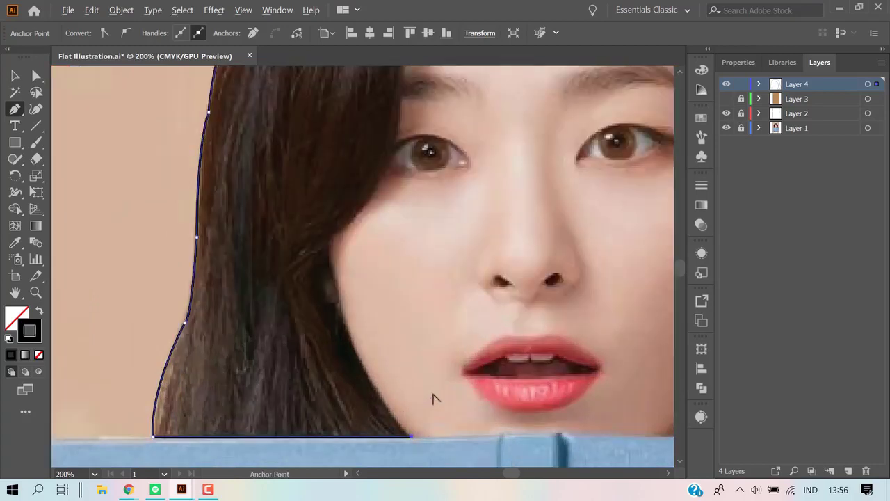
left_click(367, 375, "ctrl")
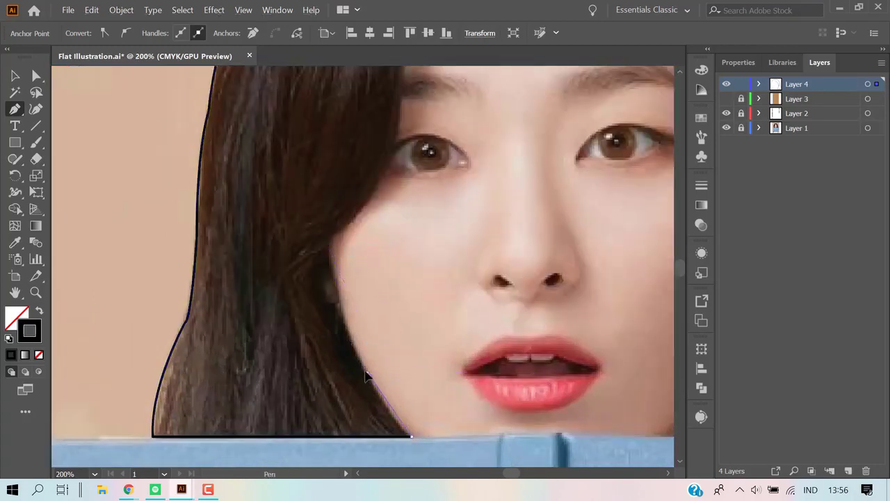
Trace the inner hairline up past the cheek to the forehead and close the hair outline.
left_click(340, 319, "ctrl")
left_click(331, 249, "ctrl")
scroll(368, 302, "up", 1)
scroll(334, 284, "up", 3)
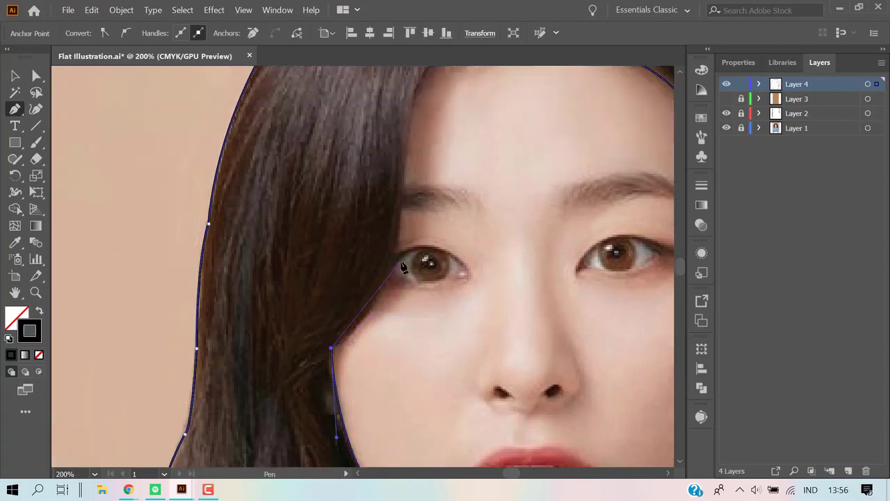
left_click_drag(403, 242, 400, 152)
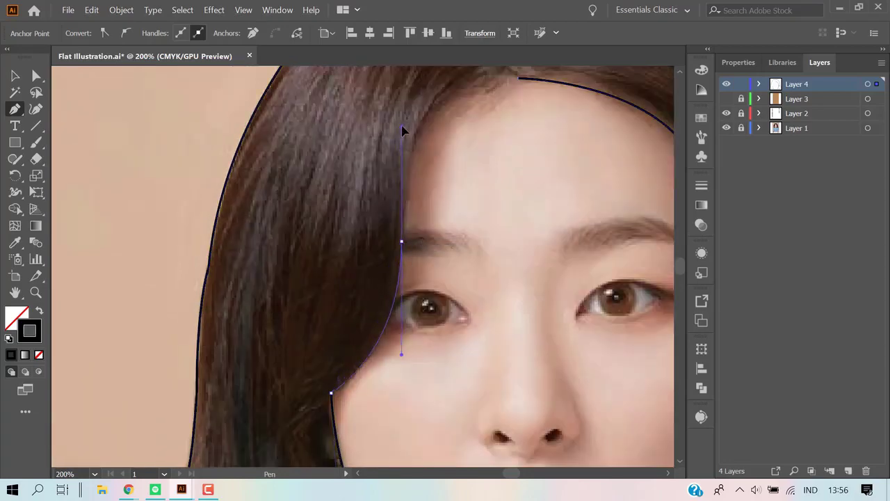
scroll(424, 139, "up", 2)
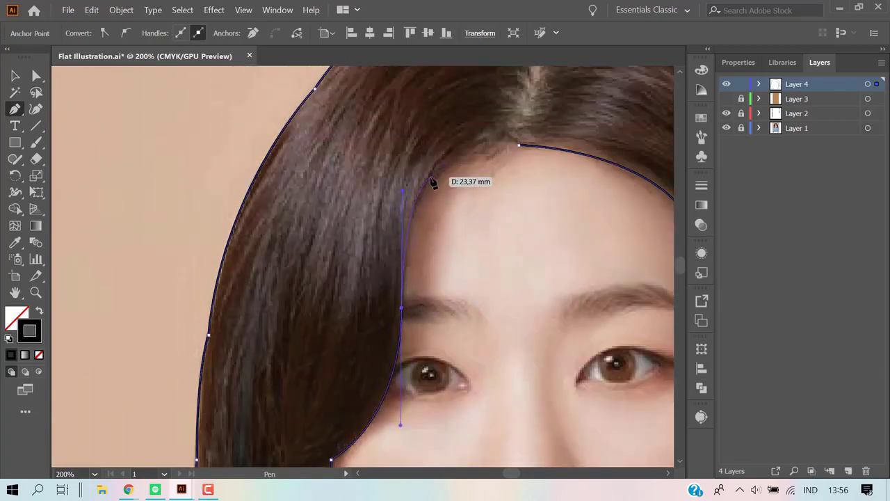
left_click(430, 178)
scroll(502, 185, "up", 1)
left_click_drag(520, 180, 570, 186)
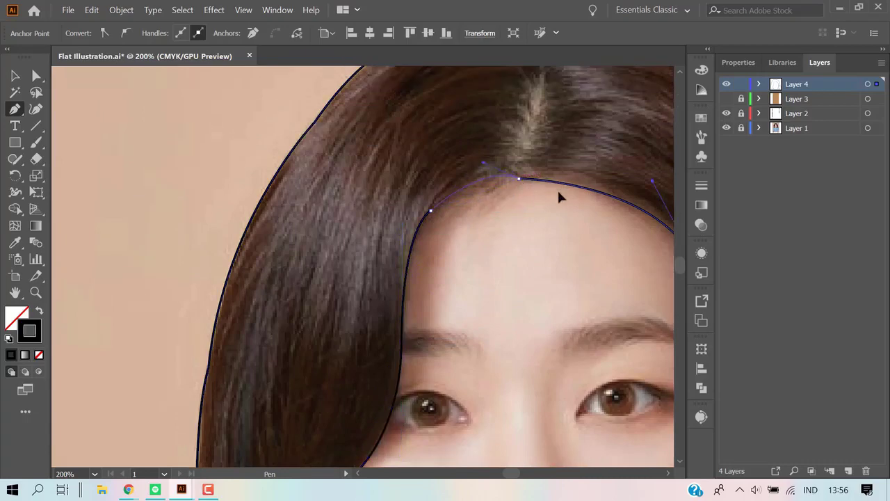
left_click(570, 186, "ctrl")
scroll(566, 217, "down", 3)
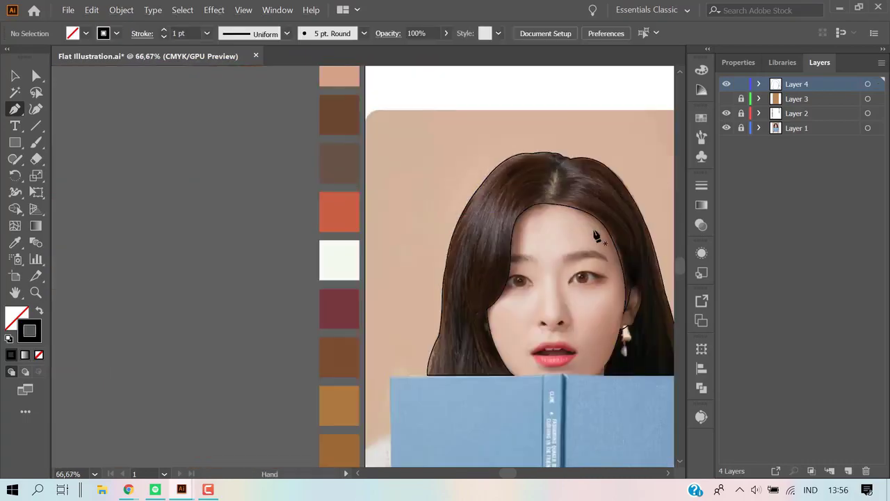
Start a new face path along the book's top edge, up the jaw past the earring.
scroll(597, 237, "up", 1)
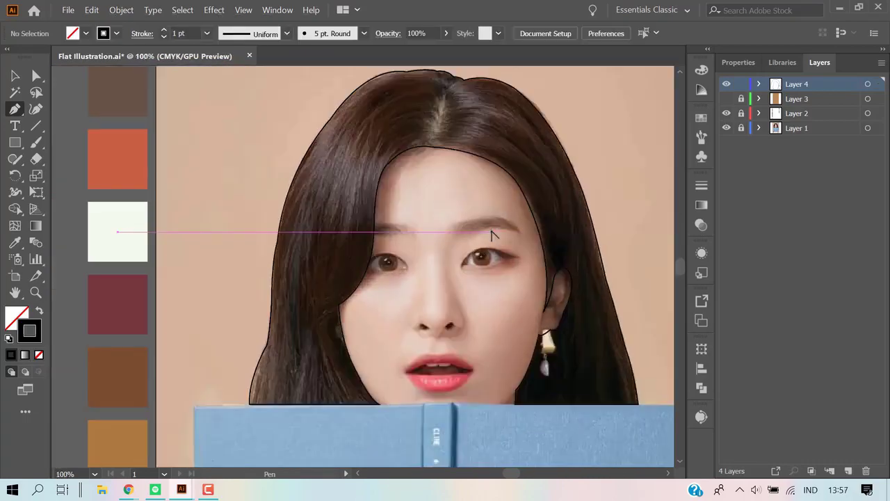
scroll(429, 422, "up", 1)
scroll(399, 327, "right", 1)
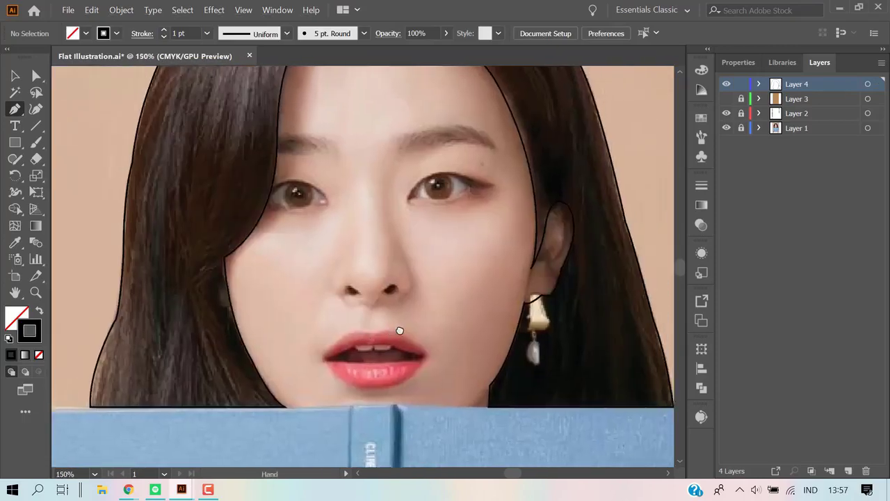
left_click(288, 410)
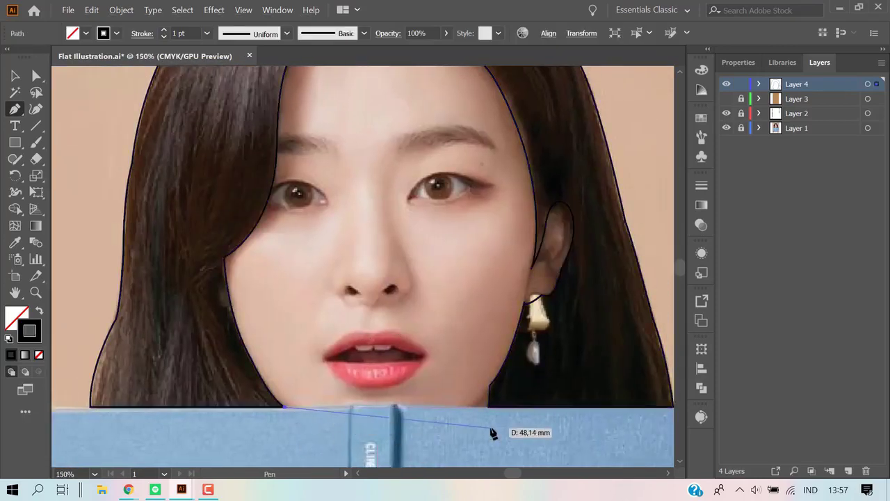
left_click(472, 407)
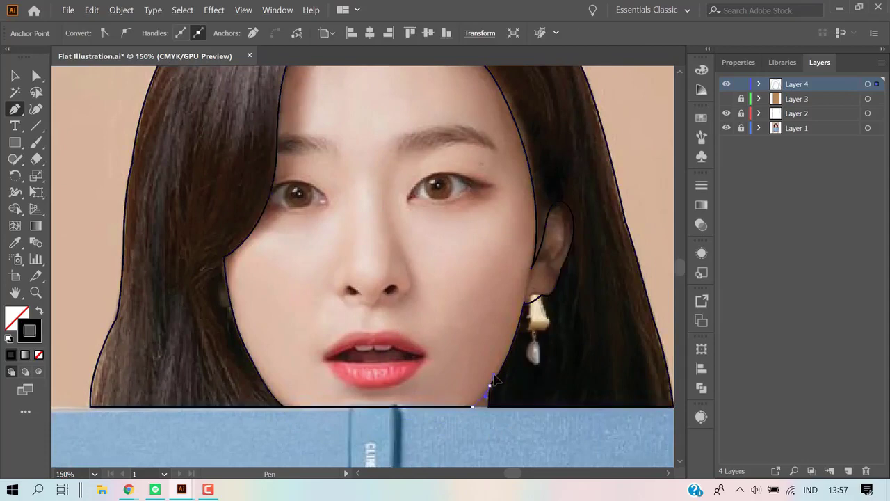
left_click(536, 331)
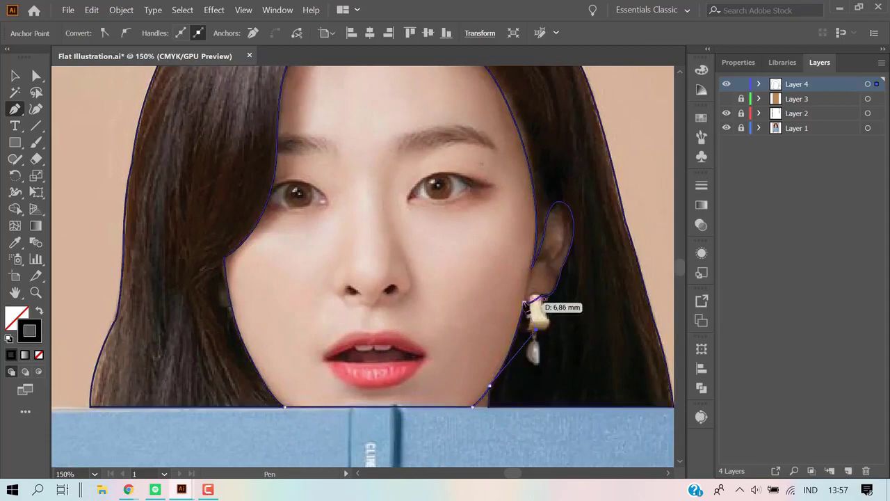
left_click(524, 305)
scroll(533, 276, "up", 2)
left_click_drag(528, 263, 530, 273)
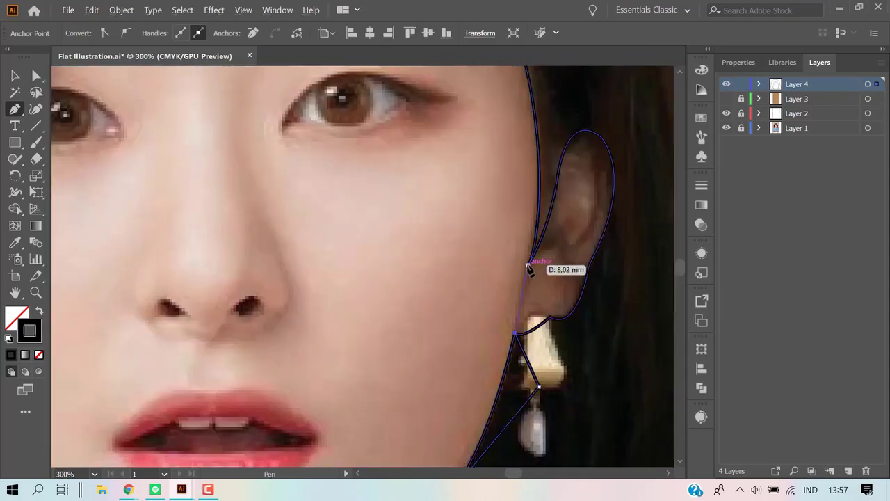
Extend the path across the top of the head and down the left side, then close it.
scroll(571, 223, "down", 2)
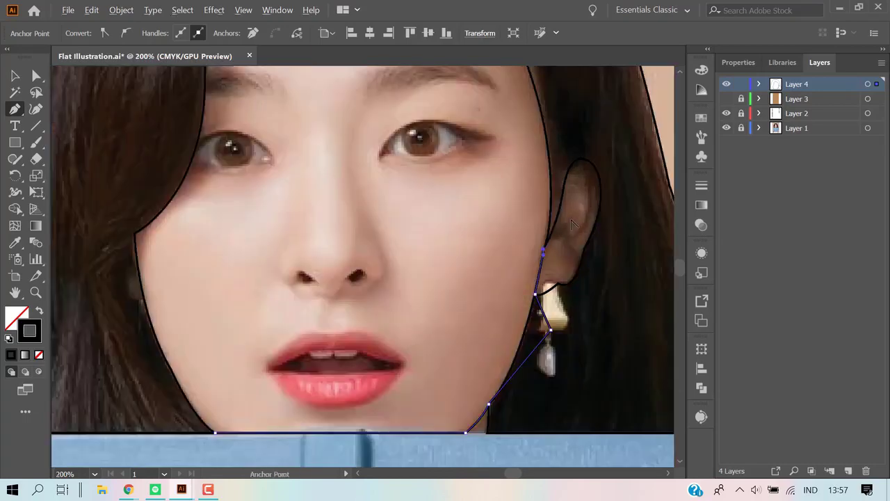
left_click(587, 124)
scroll(580, 122, "up", 3)
left_click(532, 87)
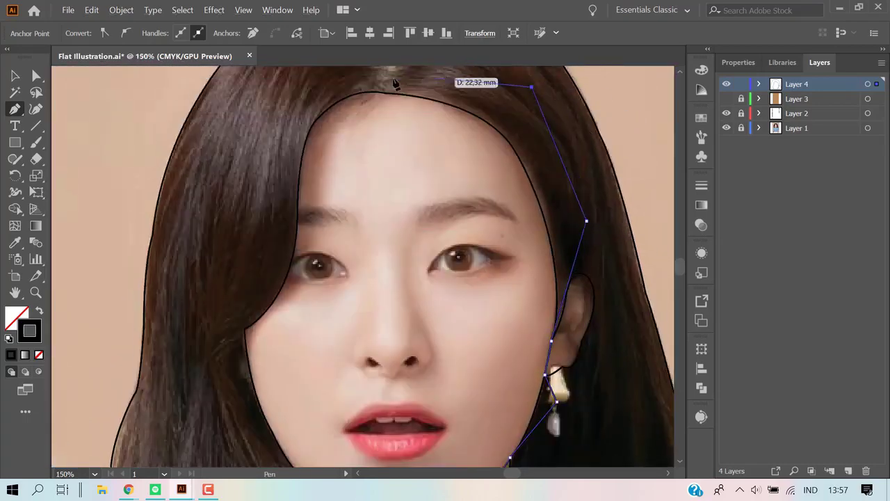
left_click_drag(273, 106, 207, 321)
scroll(225, 351, "down", 2)
left_click(264, 401)
left_click_drag(304, 422, 306, 426)
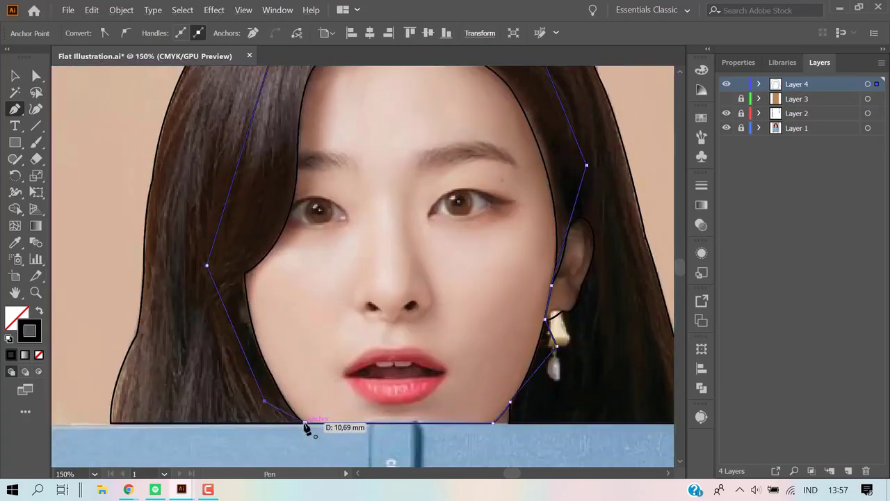
left_click(15, 75)
key("ctrl+minus")
Select the hair and face outlines and merge their regions with Shape Builder.
scroll(280, 114, "up", 2)
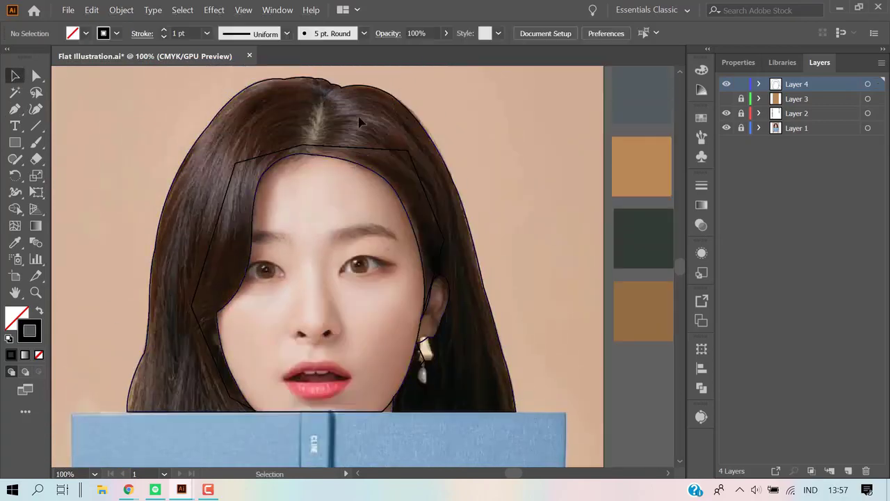
left_click(355, 91)
key("a")
key("v")
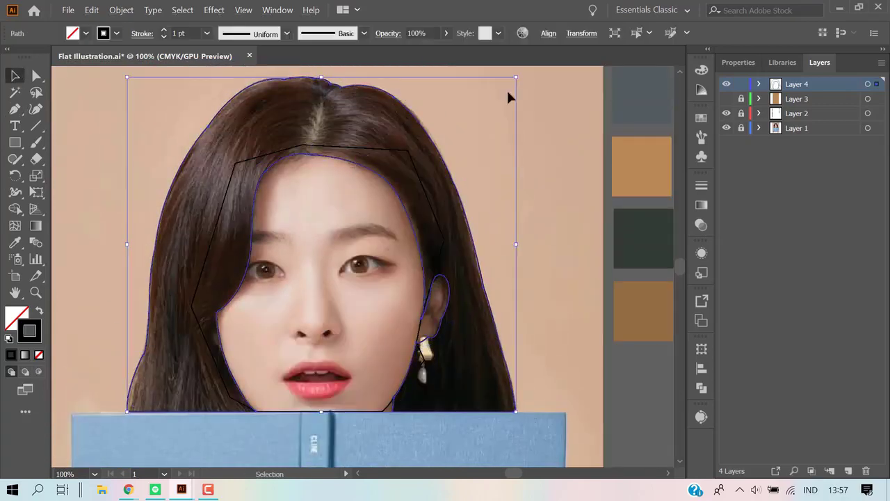
left_click(508, 93)
left_click(368, 154)
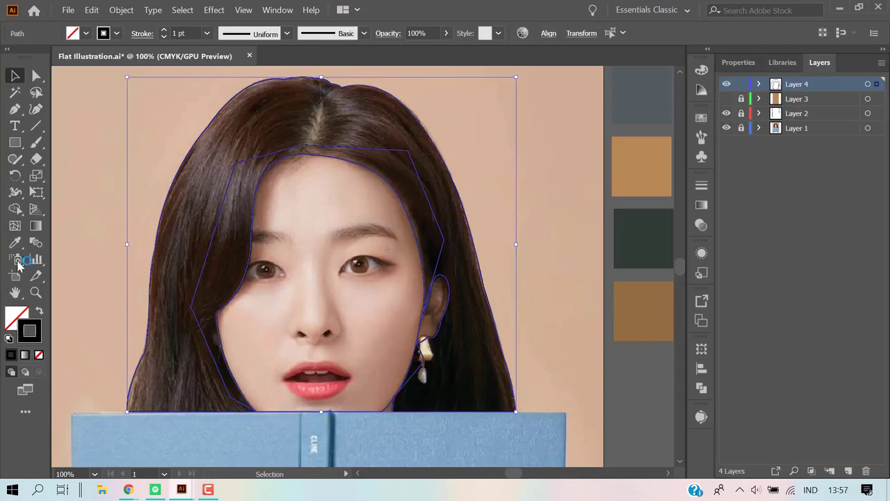
left_click(15, 208)
left_click_drag(234, 214, 418, 366)
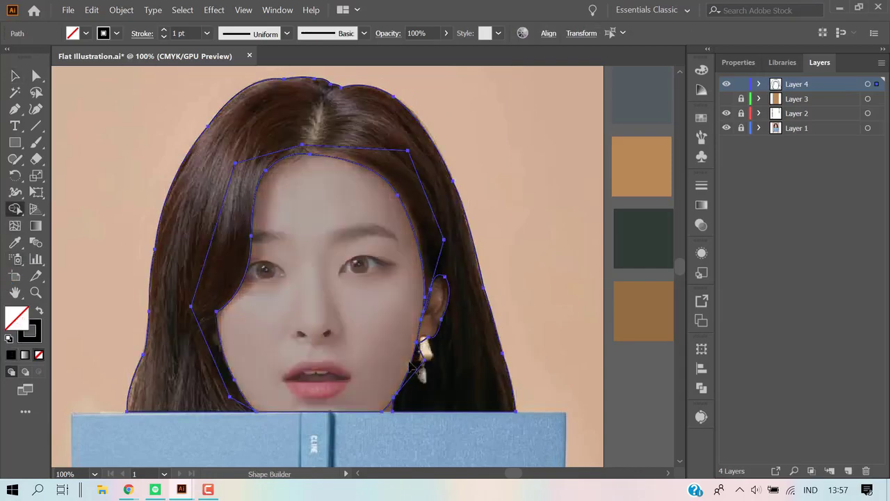
Inspect the resulting face, ear and hair shapes, leaving nothing selected.
left_click(15, 76)
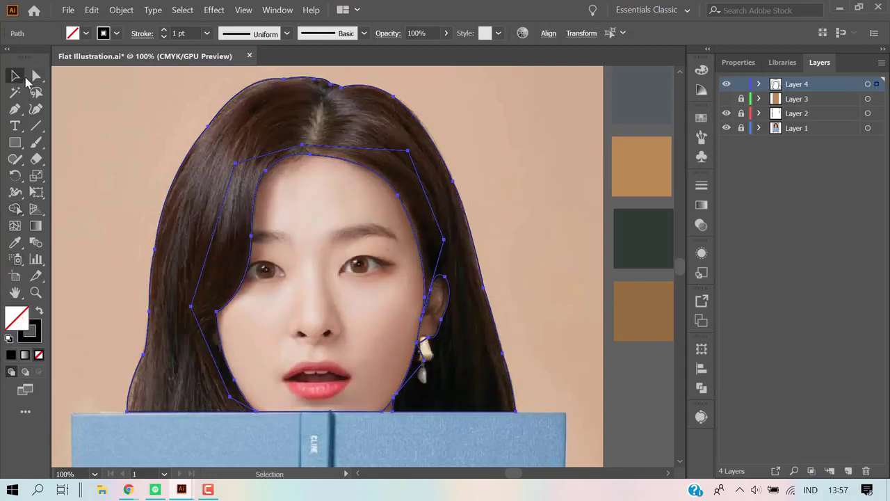
left_click(243, 166)
left_click(262, 162)
left_click(419, 365)
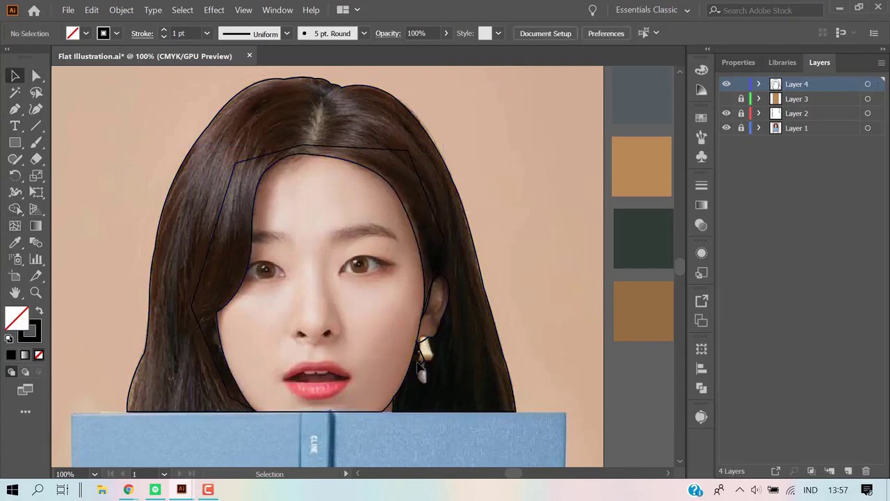
left_click(425, 226)
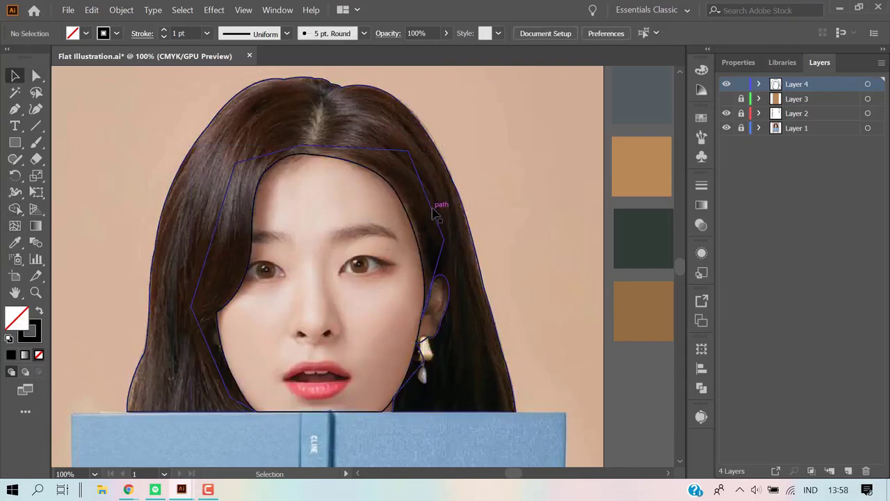
left_click(458, 229)
left_click(417, 389)
left_click(389, 409)
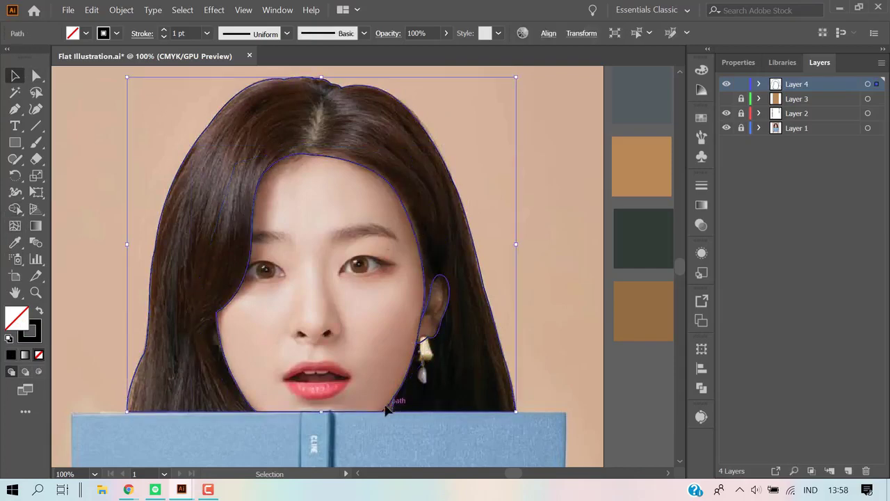
left_click(451, 374)
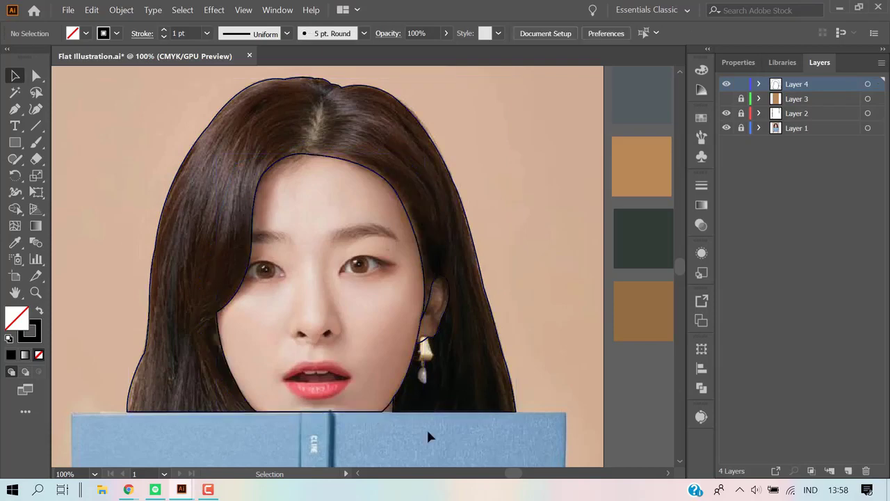
scroll(426, 427, "up", 1)
Draw a small rectangle over the jaw's bottom corner at the book edge.
scroll(427, 438, "up", 1)
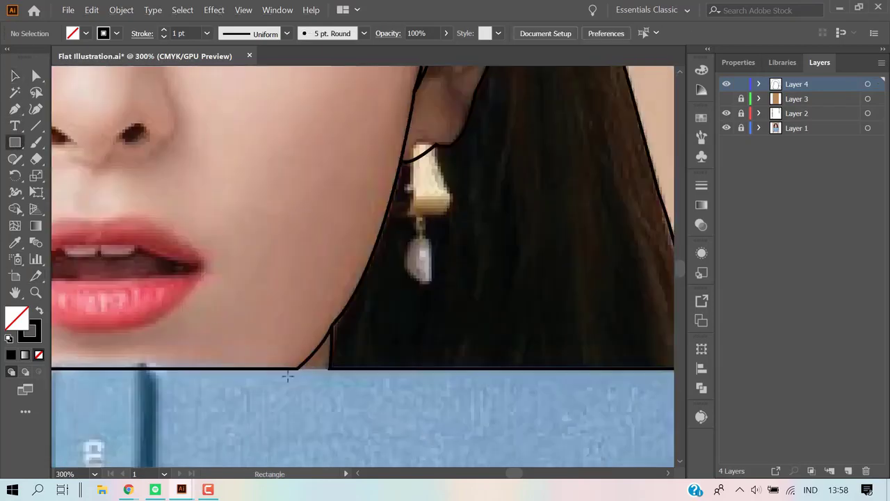
left_click_drag(285, 369, 367, 314)
key("v")
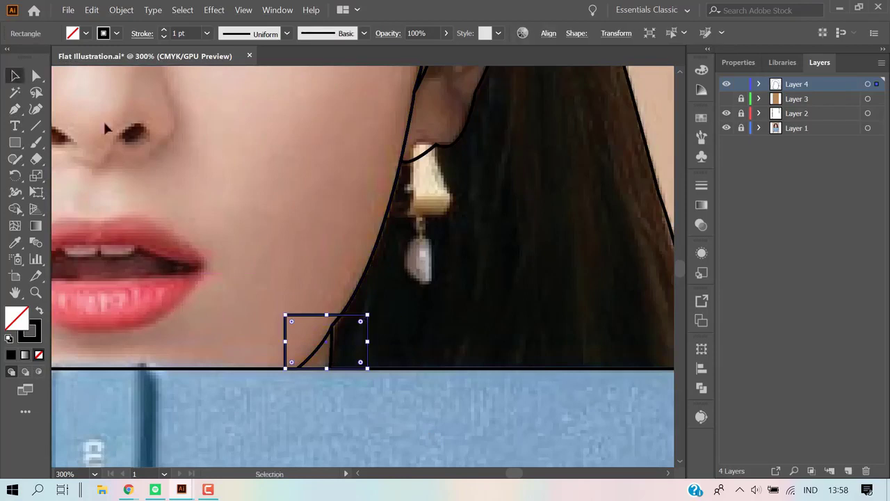
left_click(363, 302)
Select the rectangle with the hair outline and split it along the jaw curve using Shape Builder.
left_click(459, 370, "shift")
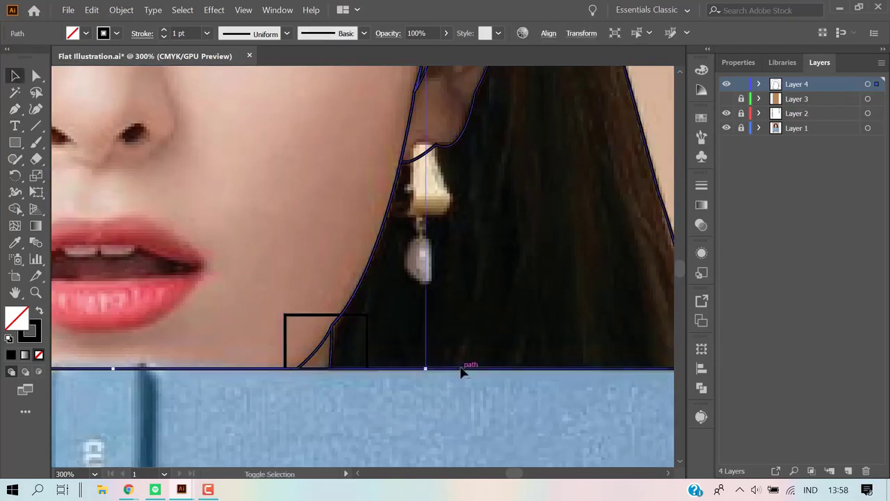
key("a")
left_click(302, 322)
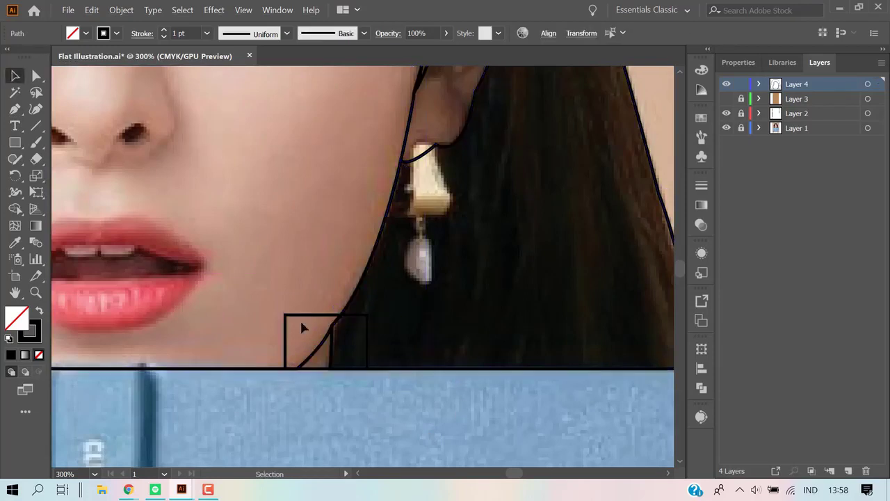
left_click(313, 318)
left_click(409, 373, "shift")
left_click(451, 373, "shift")
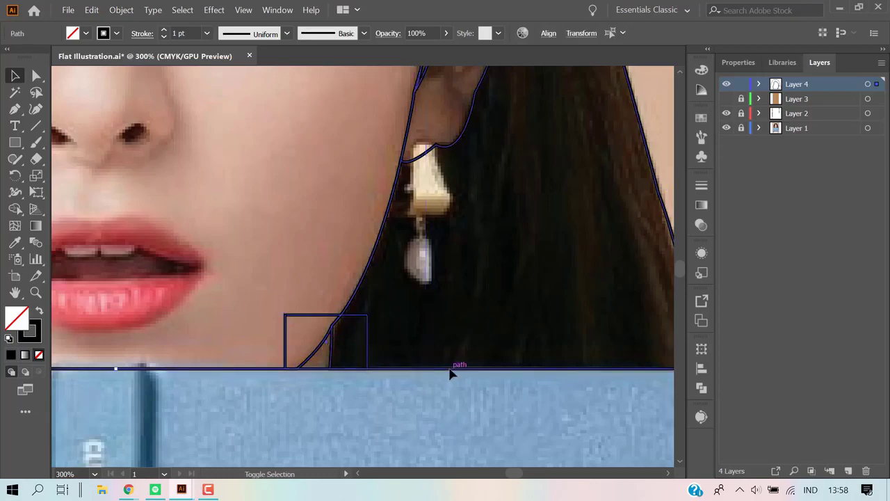
left_click(14, 209)
left_click(351, 349)
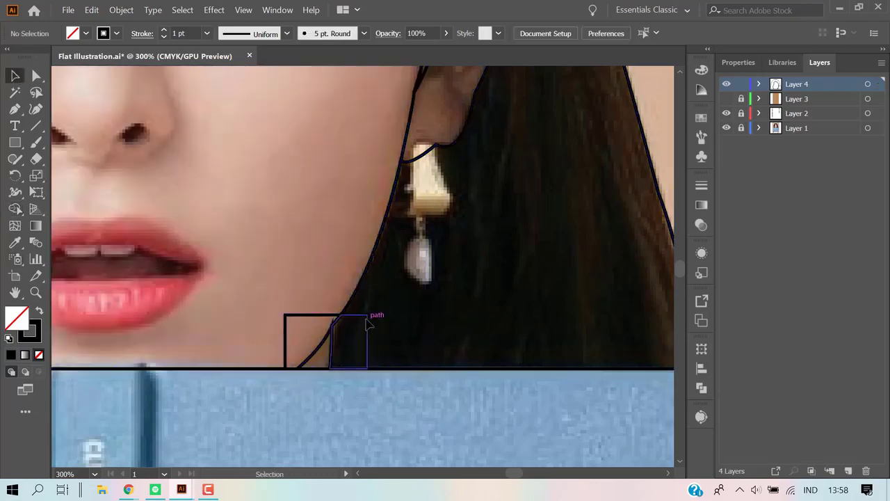
Delete both leftover rectangle pieces near the chin and book edge.
left_click(335, 329)
key("Delete")
left_click(312, 318)
key("Delete")
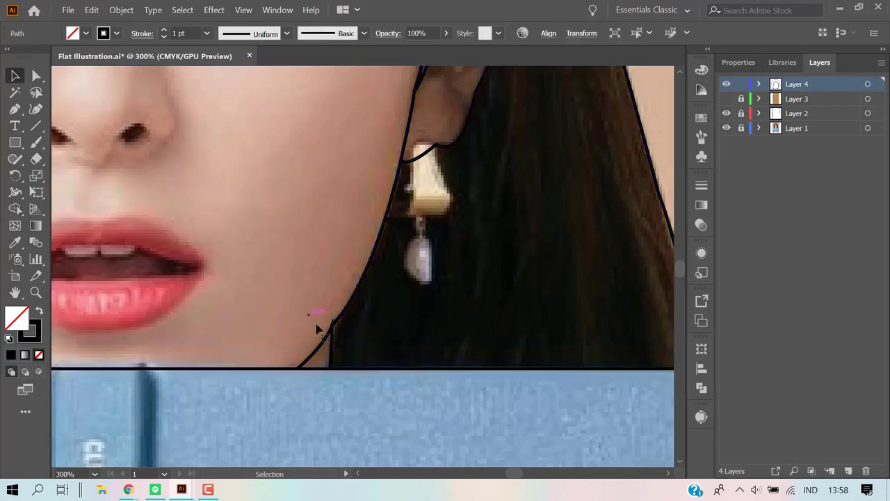
scroll(341, 327, "down", 2)
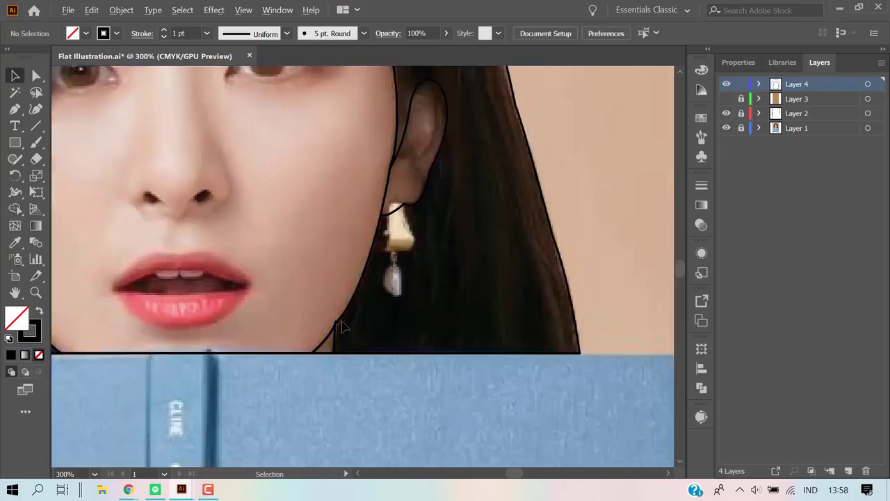
scroll(296, 262, "down", 2)
scroll(296, 263, "up", 2)
scroll(331, 278, "up", 1)
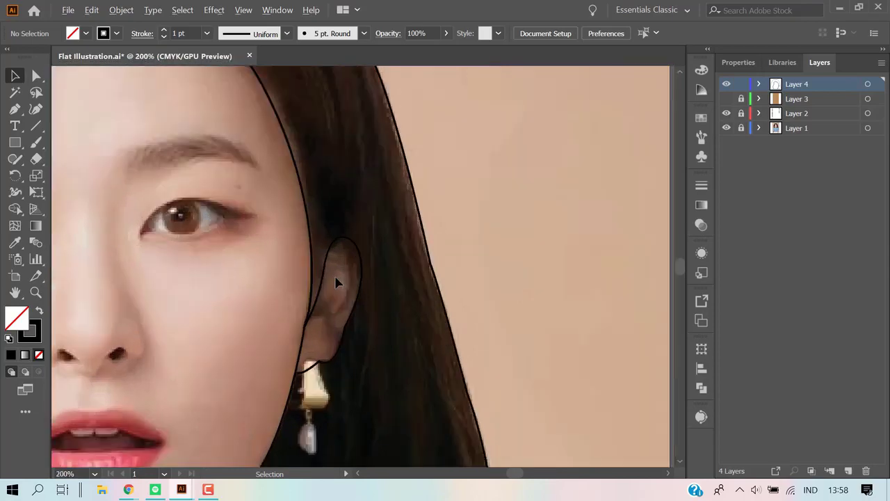
scroll(335, 281, "down", 2)
scroll(335, 281, "up", 2)
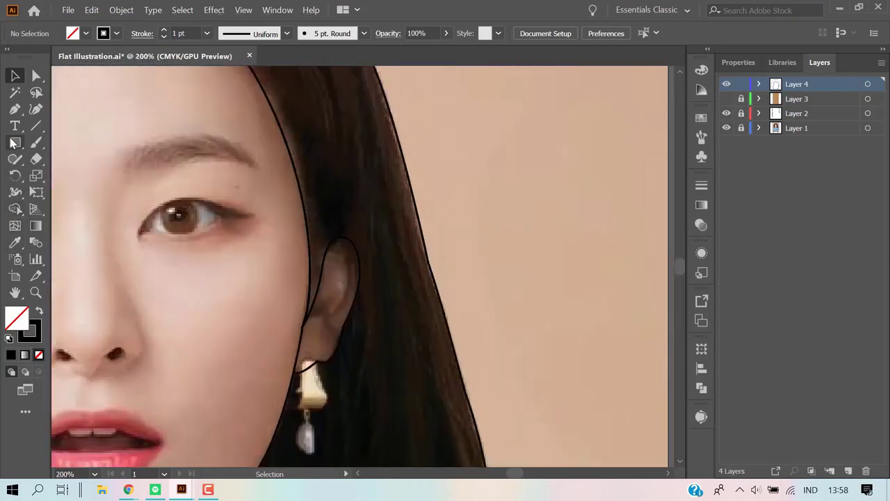
Pen-draw a closed outline around the ear, from above it down past the earring.
left_click(15, 109)
left_click(287, 323)
left_click(324, 201)
left_click(386, 233)
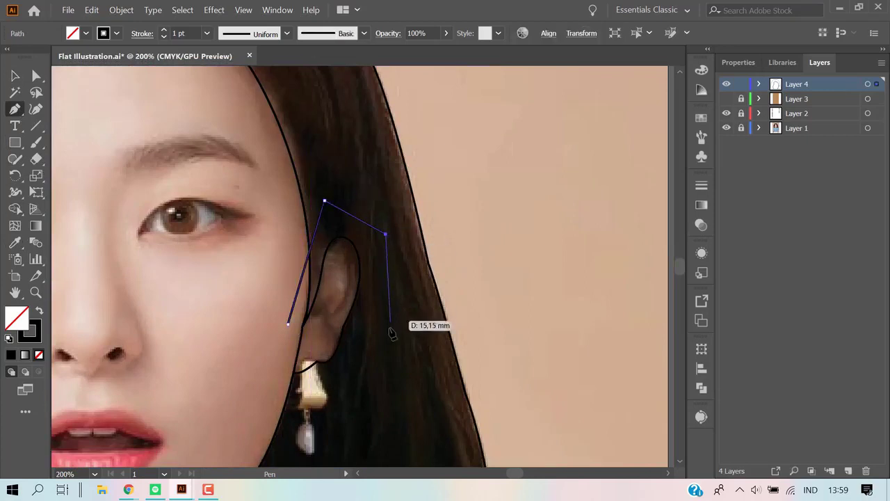
left_click(389, 330)
left_click(368, 391)
left_click(306, 410)
left_click(268, 365)
left_click(288, 324)
Select the hair outline together with the new ear outline.
left_click(24, 75)
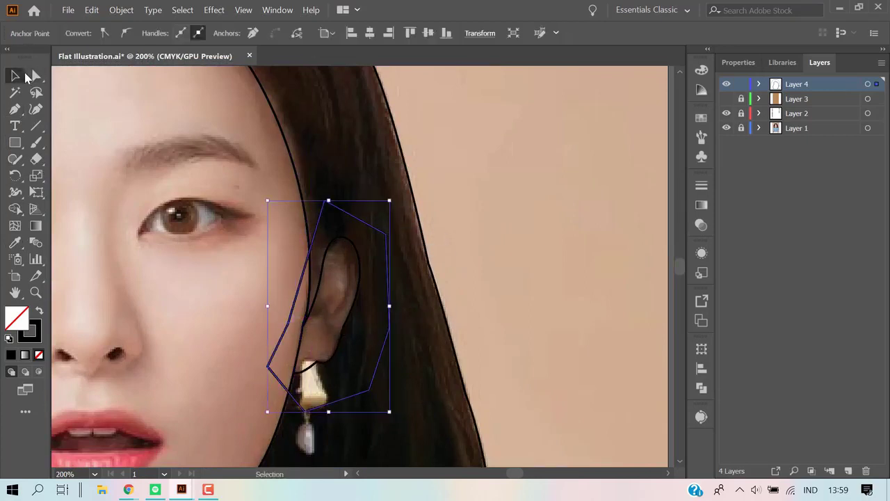
left_click(389, 229)
left_click(413, 186)
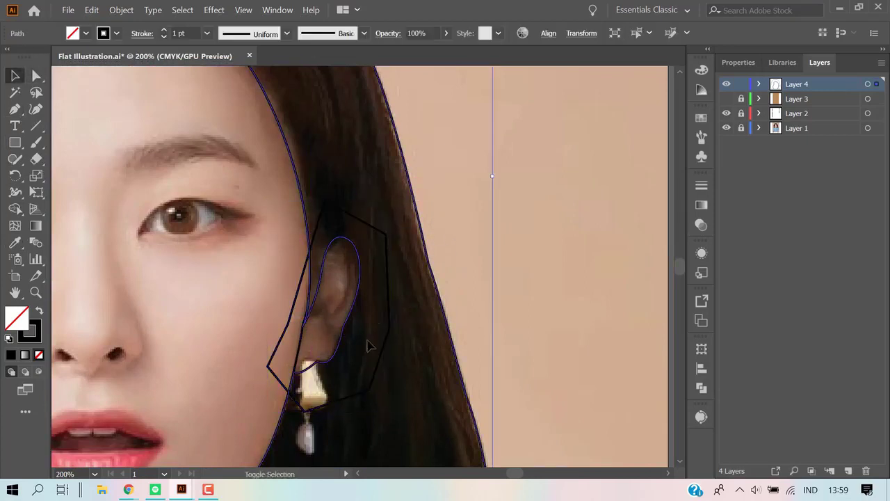
left_click(482, 242)
left_click(421, 227)
left_click(759, 84)
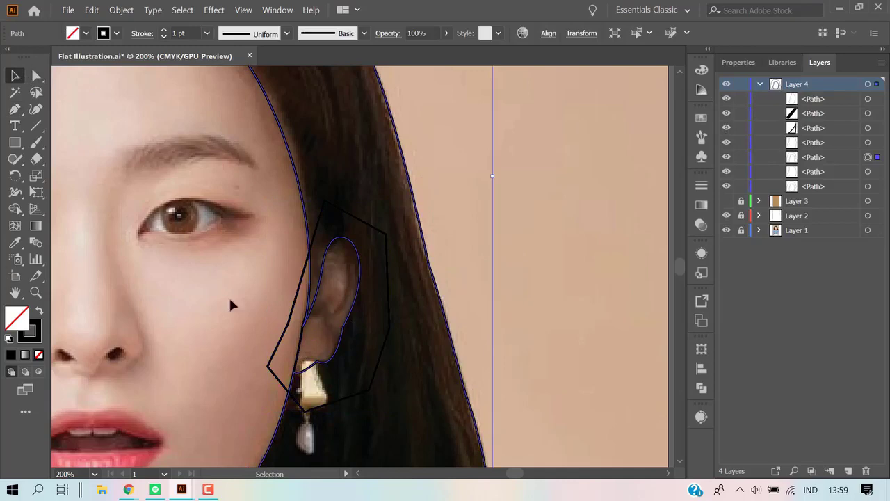
left_click(381, 235, "shift")
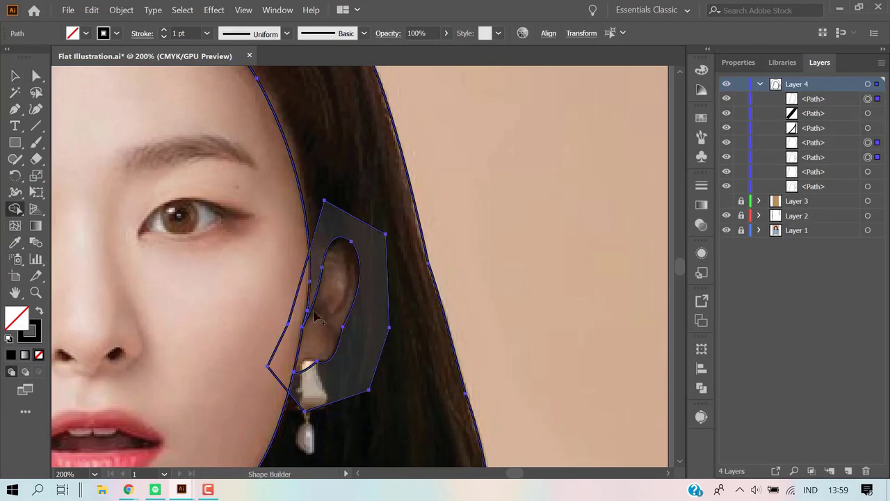
Split the ear regions with Shape Builder, deleting the leftover polygon pieces and vertical guide line.
left_click(333, 292)
key("v")
left_click(477, 190)
left_click(386, 233)
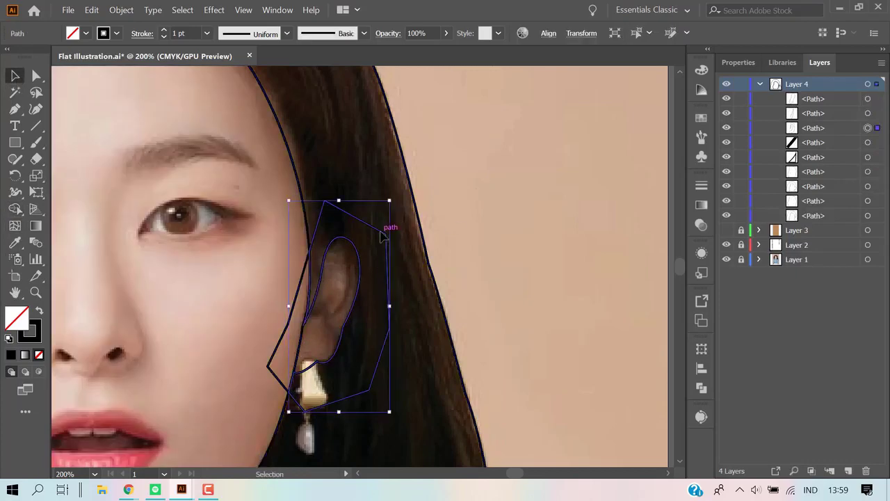
key("Delete")
left_click(303, 277)
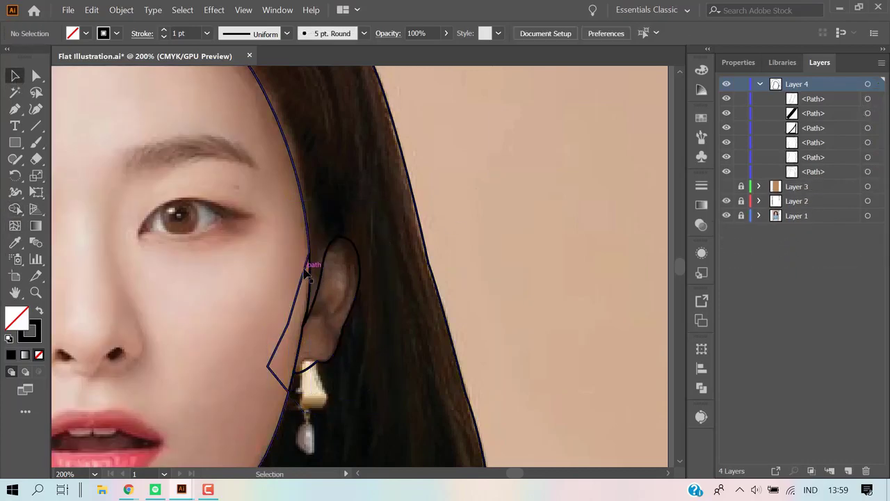
key("Delete")
left_click(310, 262)
key("Delete")
key("ctrl+minus")
key("ctrl+minus")
key("ctrl+minus")
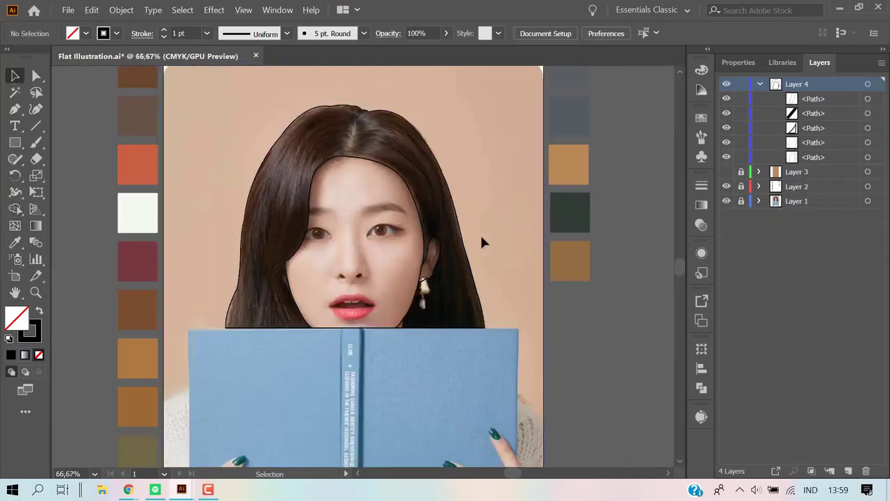
Save the document.
key("ctrl+s")
scroll(381, 228, "up", 1)
scroll(381, 224, "up", 1)
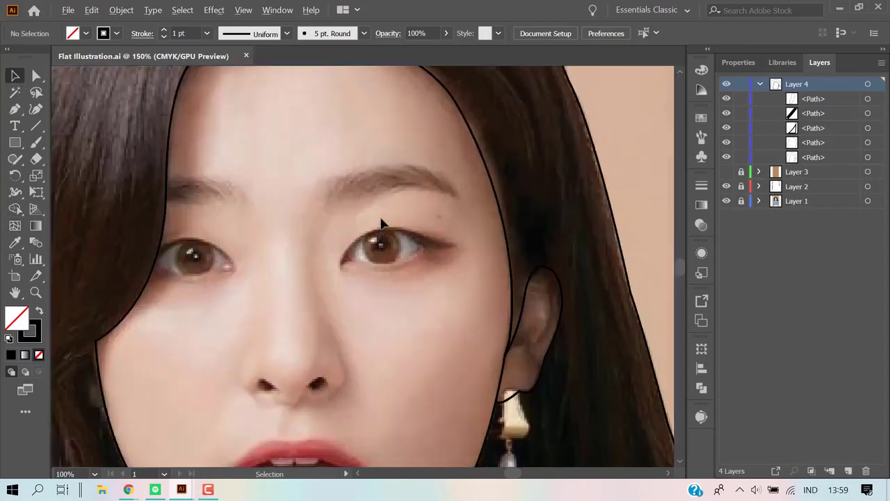
scroll(385, 214, "up", 1)
Pen-trace a closed curved outline around the right eyebrow.
left_click(15, 112)
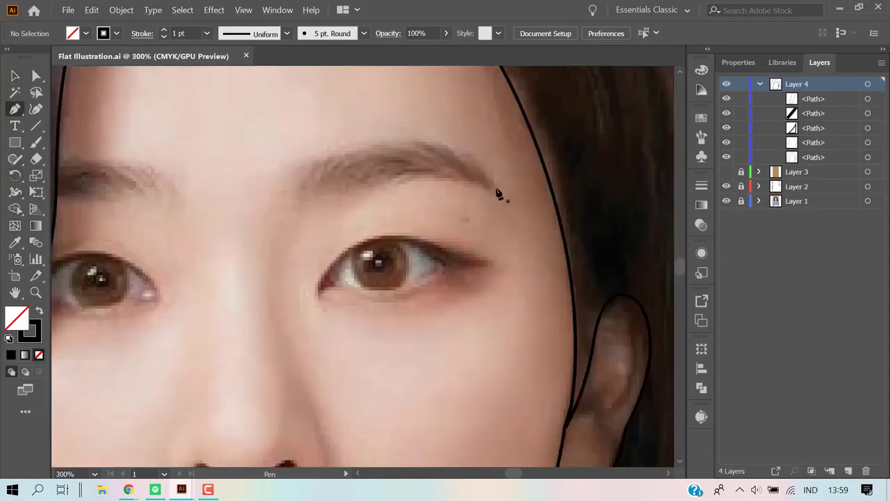
left_click(300, 204)
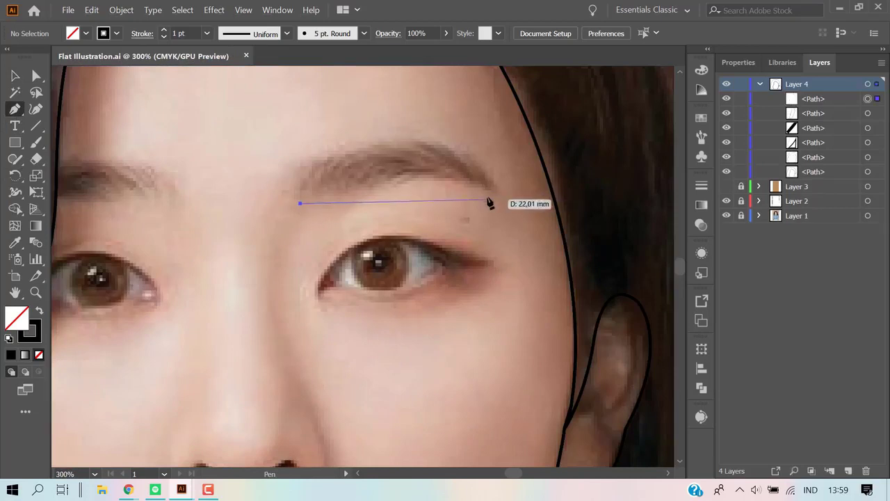
left_click_drag(496, 192, 556, 237)
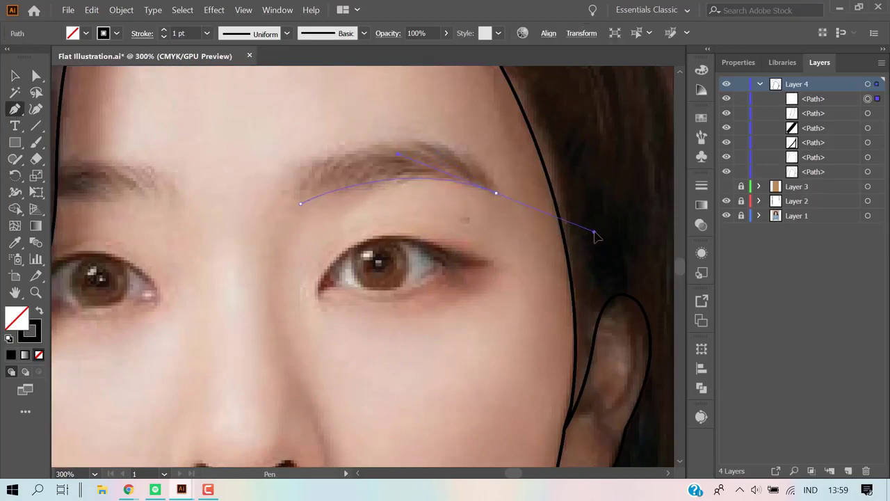
left_click_drag(497, 193, 439, 133)
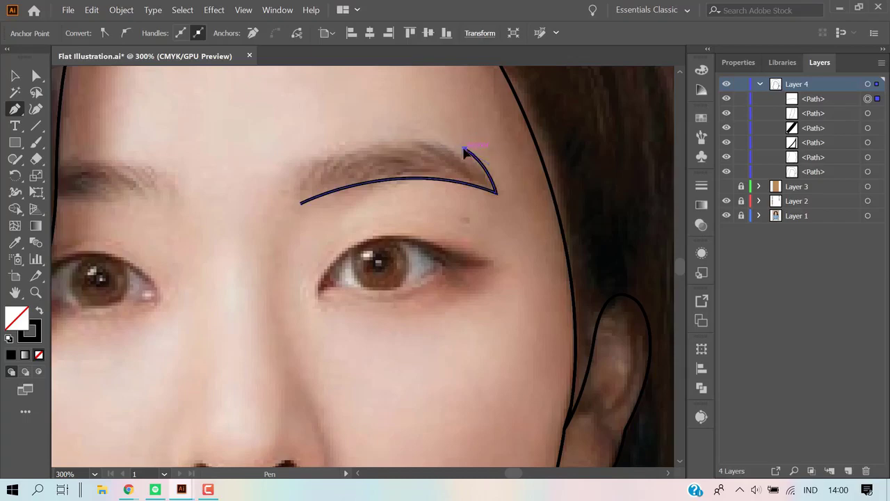
left_click_drag(304, 164, 290, 200)
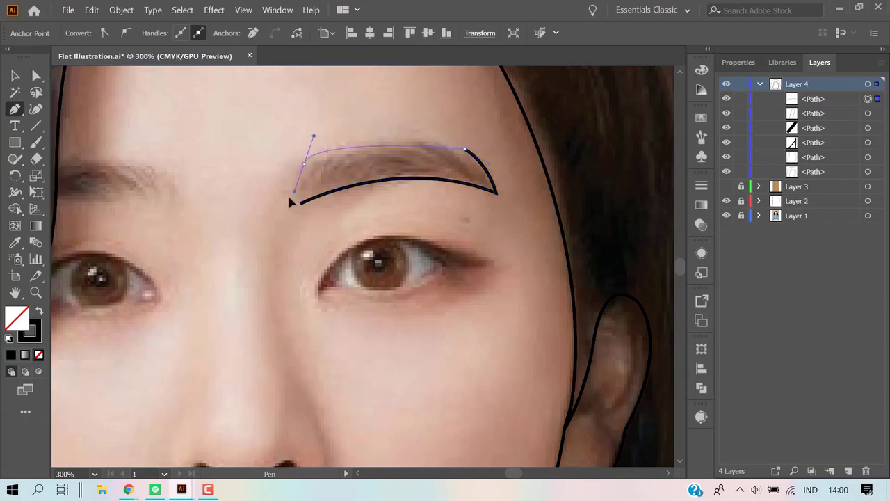
left_click_drag(289, 200, 200, 205)
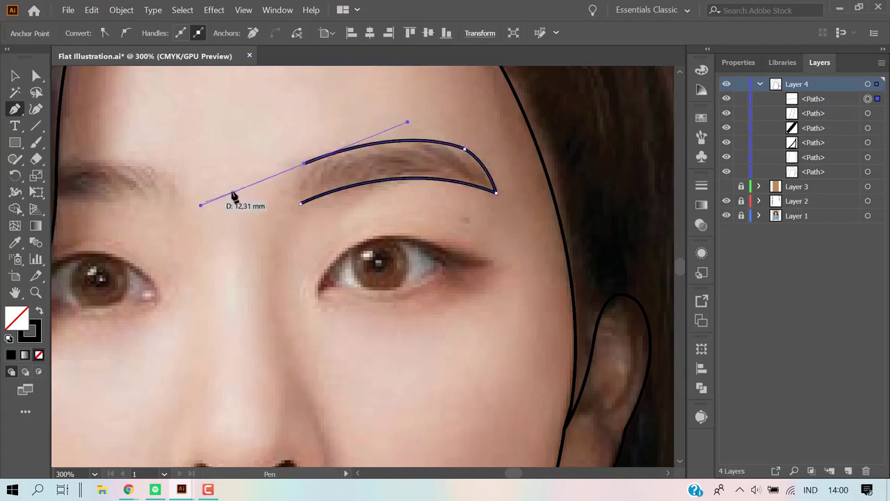
mouse_move(300, 202)
left_mouse_down()
mouse_move(303, 229)
mouse_move(308, 218)
left_mouse_up()
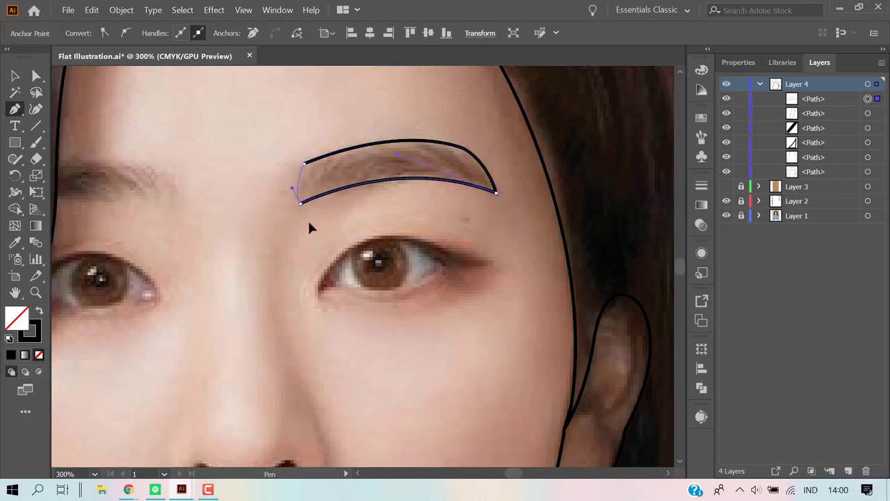
left_click(303, 237, "ctrl")
Draw a curved stroke along the eyebrow's inner edge and reshape it.
scroll(340, 219, "up", 2)
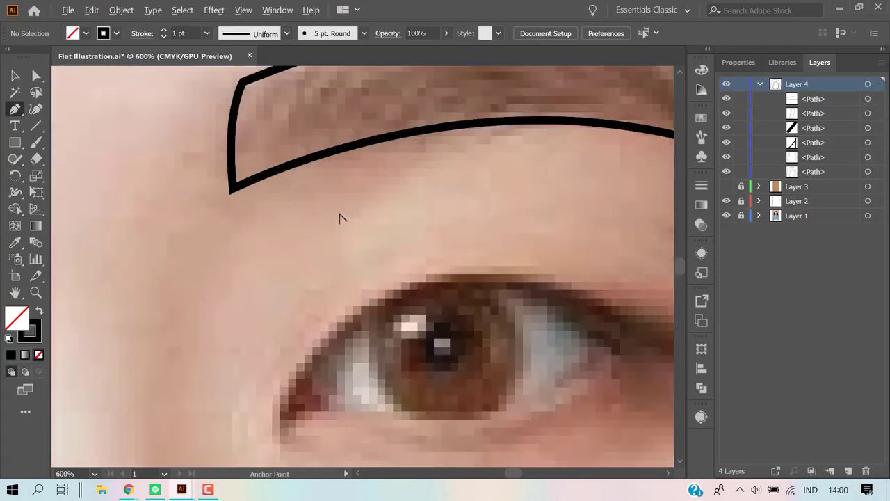
scroll(340, 219, "up", 3)
left_click(232, 312)
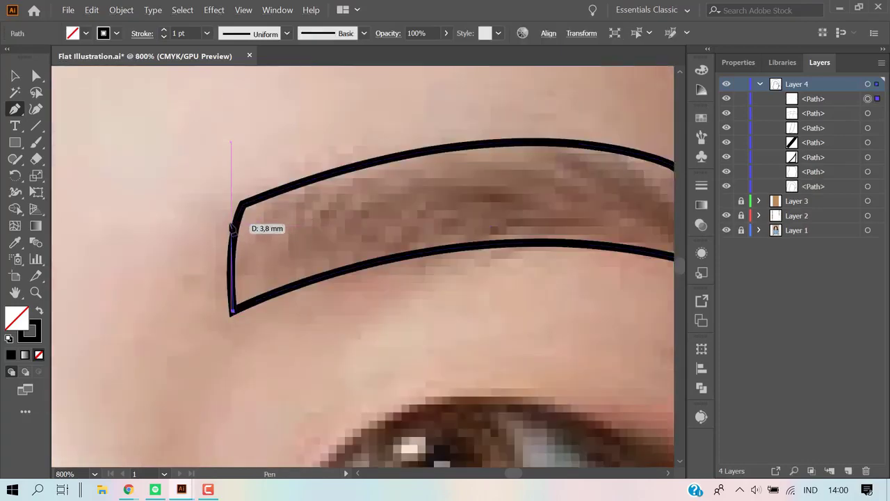
left_click_drag(231, 226, 242, 200)
left_click_drag(244, 170, 241, 171)
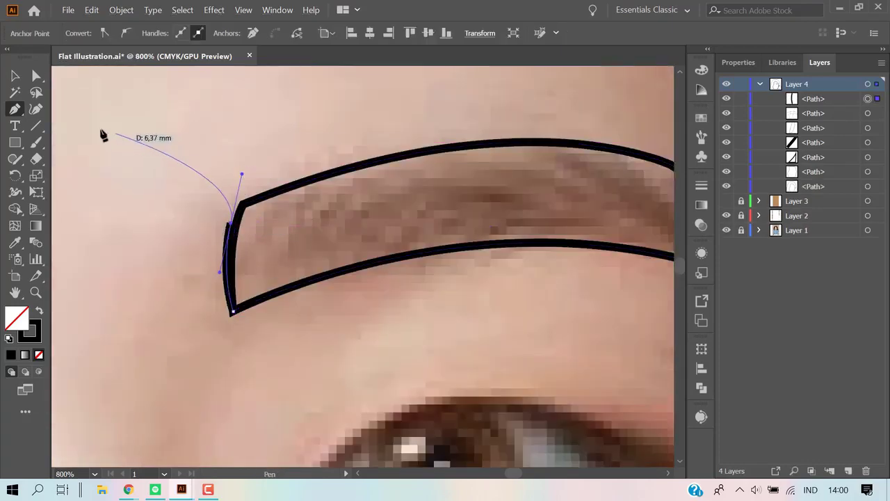
key("v")
left_click(256, 139)
left_click(36, 75)
left_click_drag(233, 225, 240, 159)
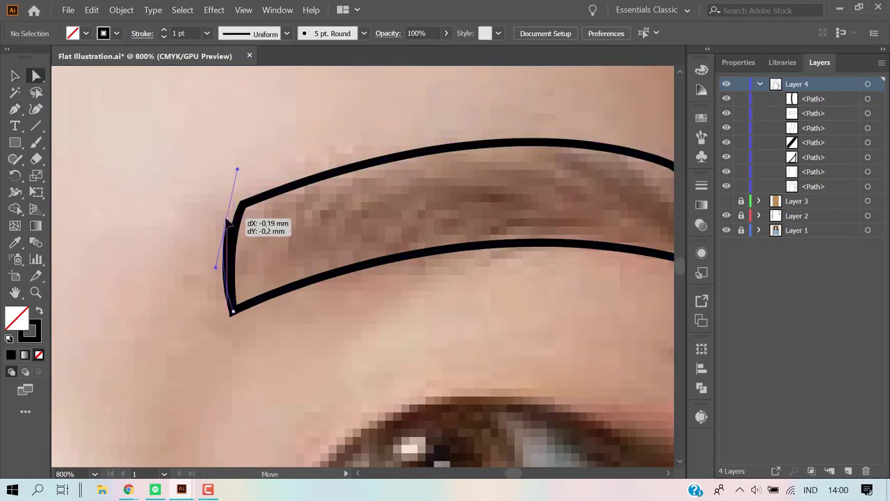
Paste a copy of the inner stroke in place and shift its anchors into a tapered wedge.
key("v")
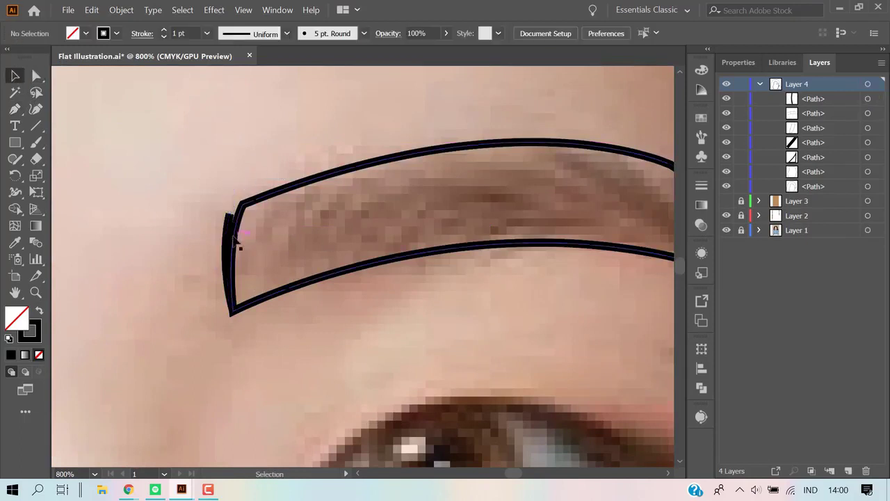
left_click(232, 233)
key("ctrl+c")
key("ctrl+f")
left_click(67, 143)
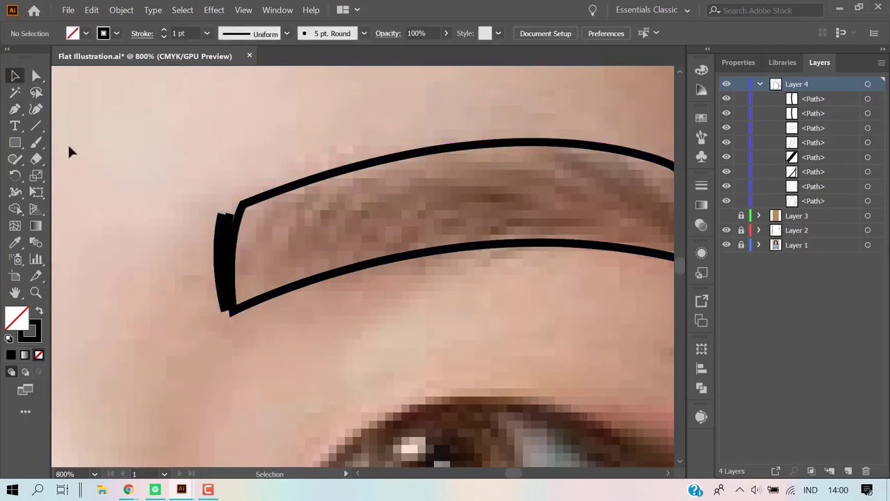
key("a")
left_click_drag(227, 314, 233, 313)
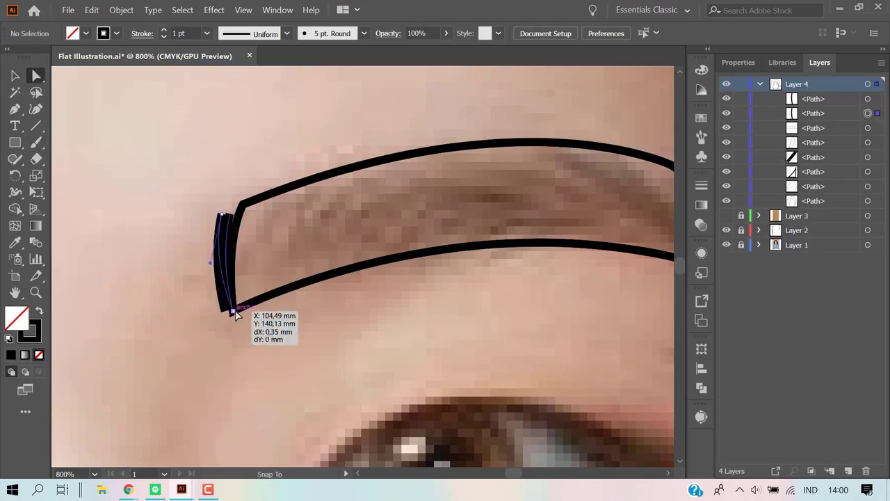
left_click_drag(223, 225, 223, 209)
left_click(242, 174)
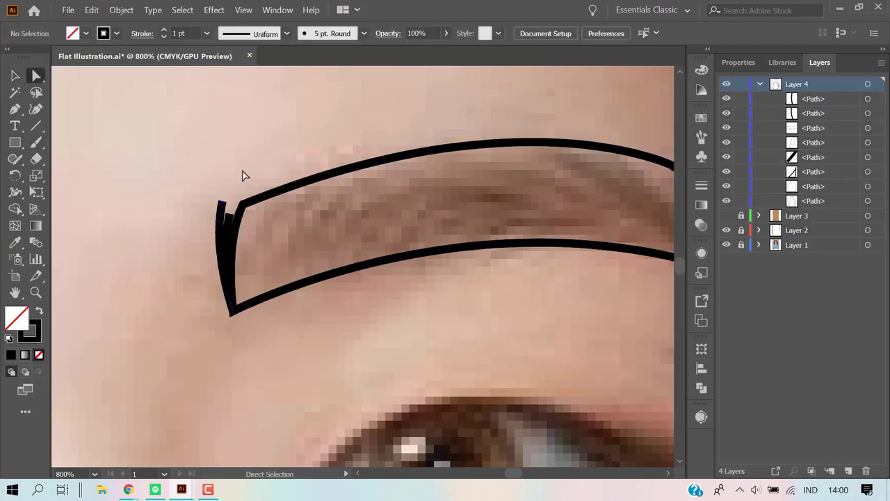
scroll(242, 174, "down", 2)
scroll(249, 167, "down", 1)
scroll(249, 167, "down", 1)
scroll(294, 157, "left", 2)
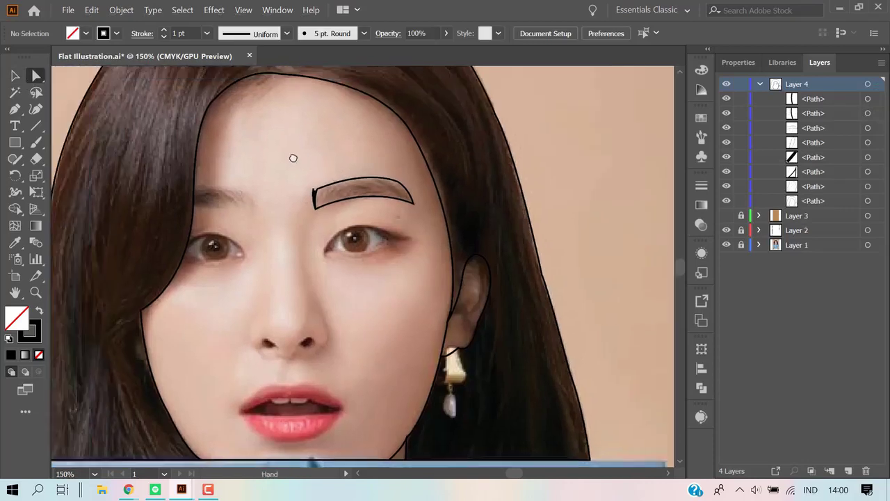
scroll(320, 167, "left", 2)
Group the two eyebrow paths.
key("v")
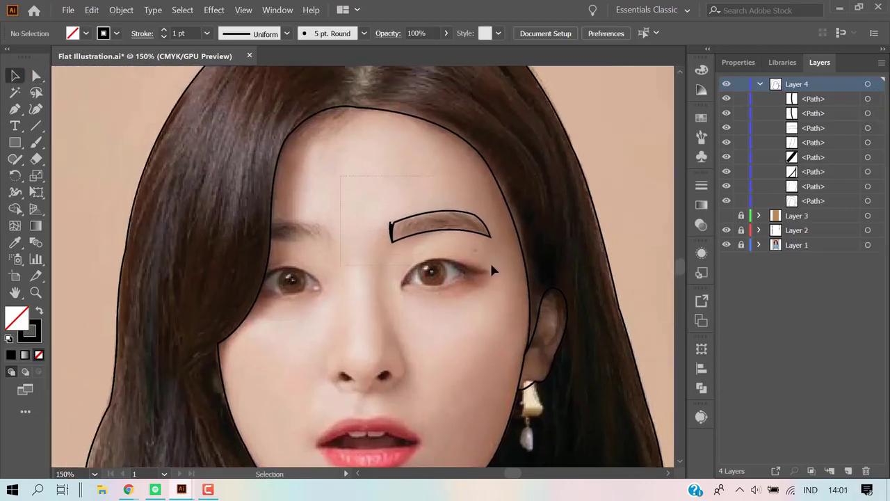
left_click_drag(490, 265, 488, 261)
right_click(445, 212)
left_click(480, 290)
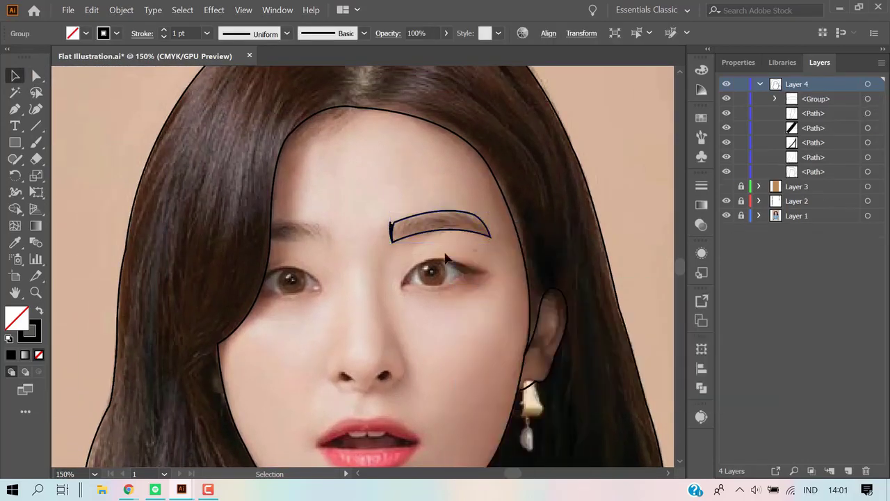
Make a vertically reflected copy of the eyebrow group and move it over the left eyebrow.
left_click(445, 230)
right_click(431, 230)
left_click(621, 417)
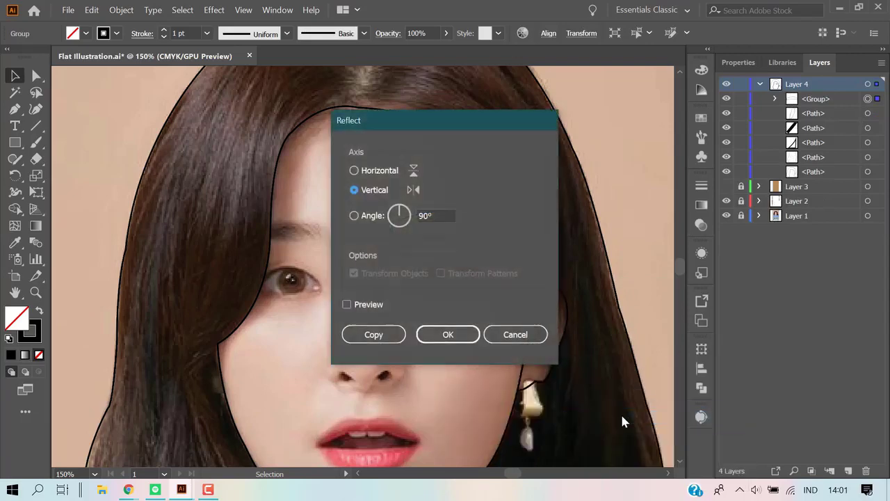
left_click(374, 334)
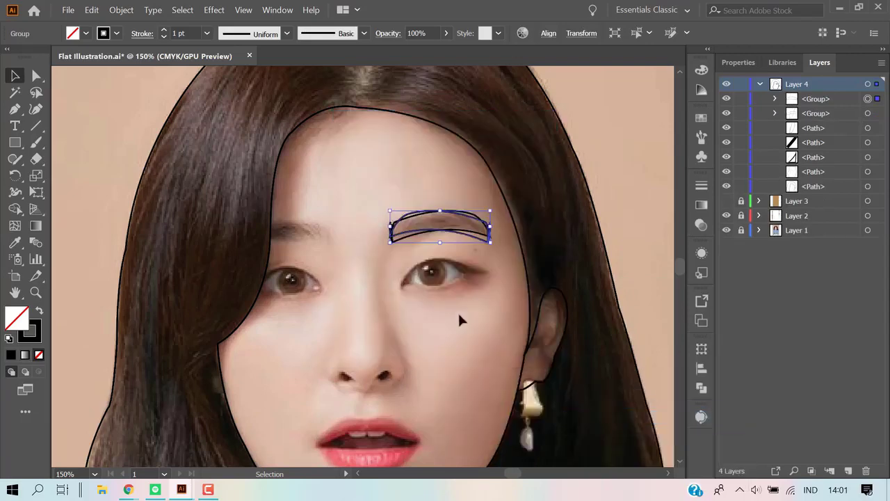
left_click(489, 258)
left_click_drag(486, 240, 317, 252)
left_click(339, 278)
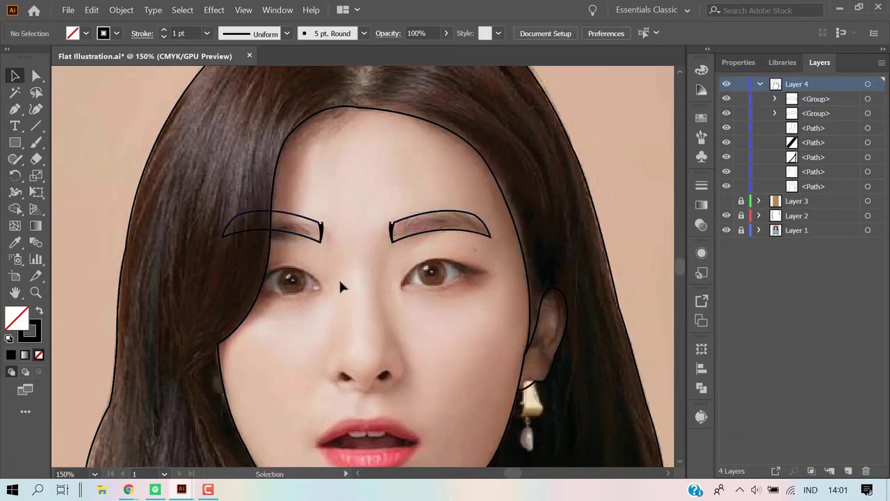
Move the eyebrow group lower in the Layers panel stack.
left_click(279, 236)
left_click(268, 256, "shift")
left_click(828, 102)
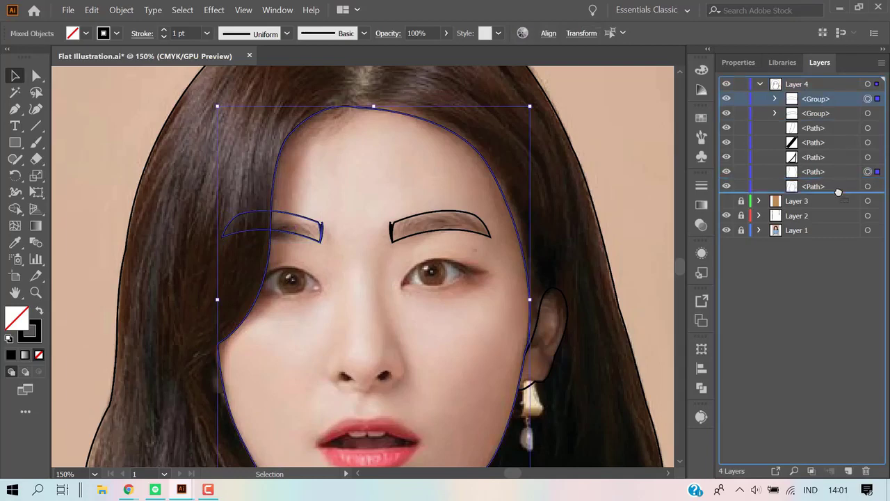
mouse_move(840, 182)
left_mouse_down()
mouse_move(839, 192)
mouse_move(821, 190)
left_mouse_up()
left_click(824, 159)
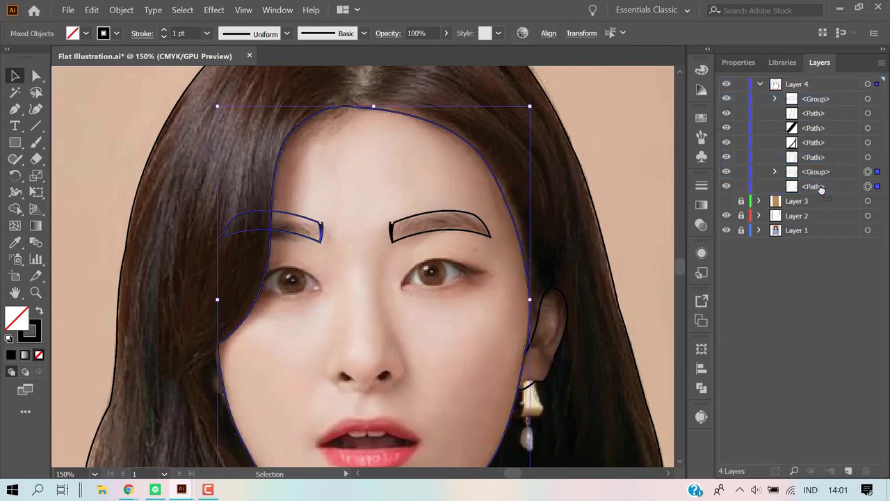
left_click(373, 165)
scroll(387, 315, "down", 2)
scroll(365, 301, "up", 2)
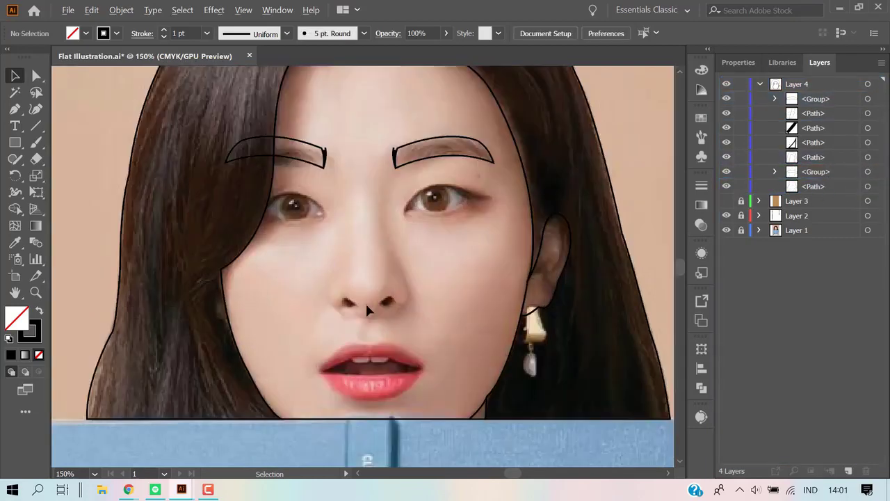
scroll(366, 300, "up", 2)
Pen-trace the left nostril as a closed curved outline over the reference photo.
left_click(13, 110)
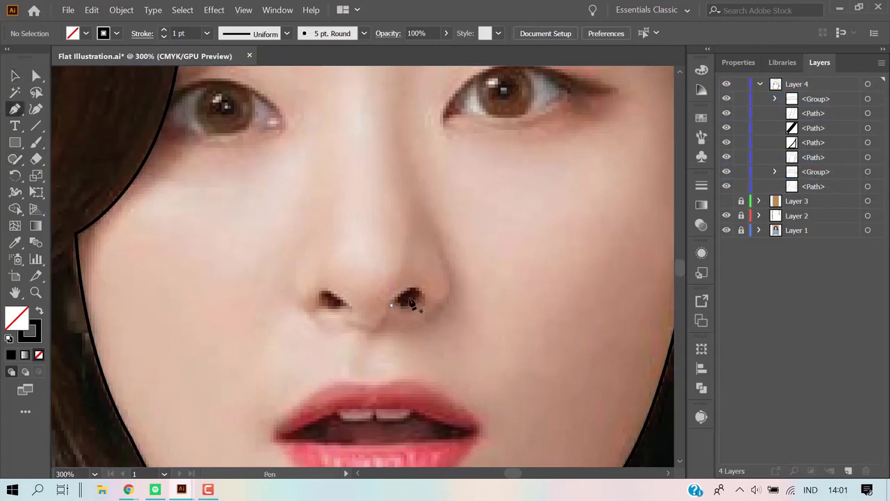
mouse_move(390, 303)
left_mouse_down()
mouse_move(420, 295)
mouse_move(393, 311)
left_mouse_up()
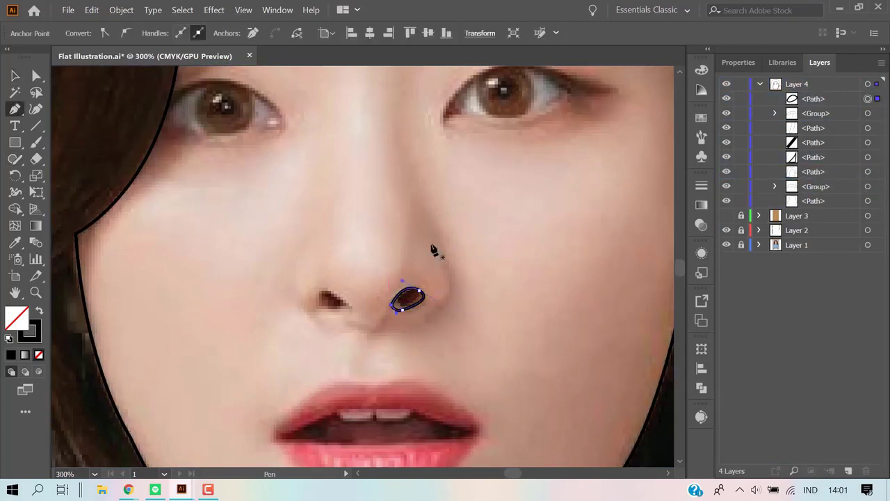
left_click(322, 287)
mouse_move(351, 307)
left_mouse_down()
mouse_move(352, 315)
mouse_move(329, 315)
left_mouse_up()
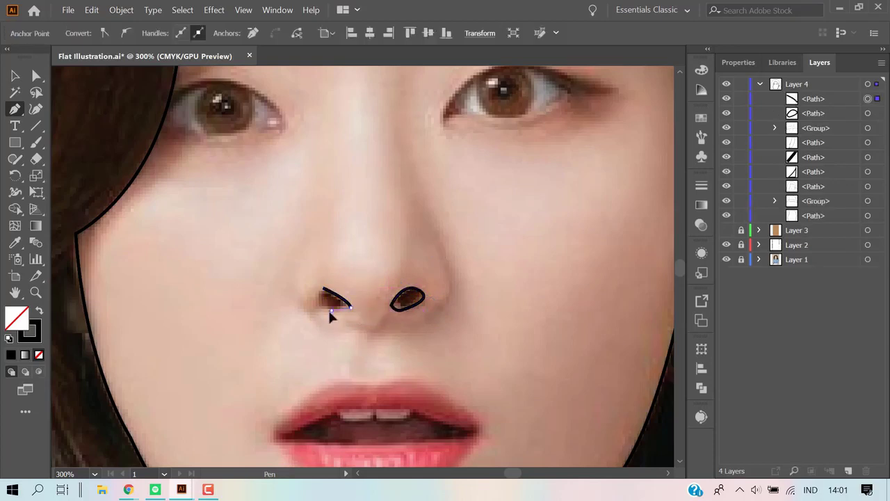
left_click_drag(323, 288, 339, 270)
Start the upper lip at its left corner and curve it up to the left peak.
left_click(341, 276, "ctrl")
scroll(352, 254, "down", 3)
scroll(375, 347, "up", 2)
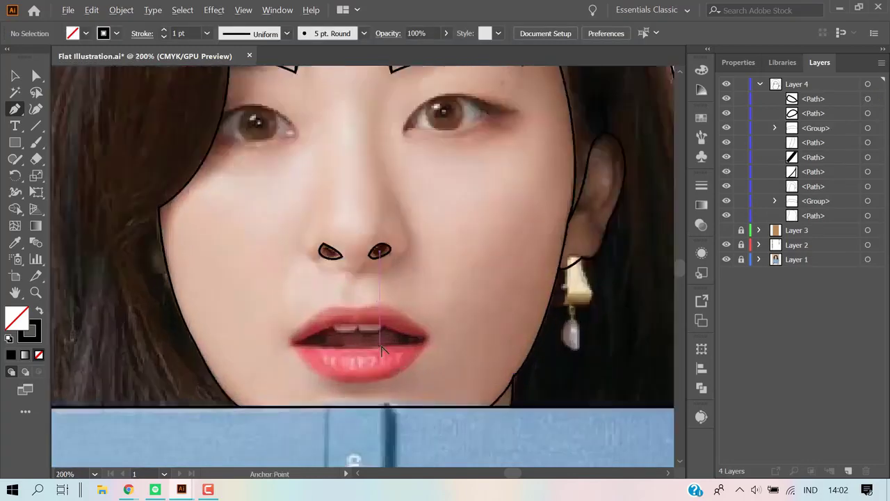
scroll(382, 350, "up", 2)
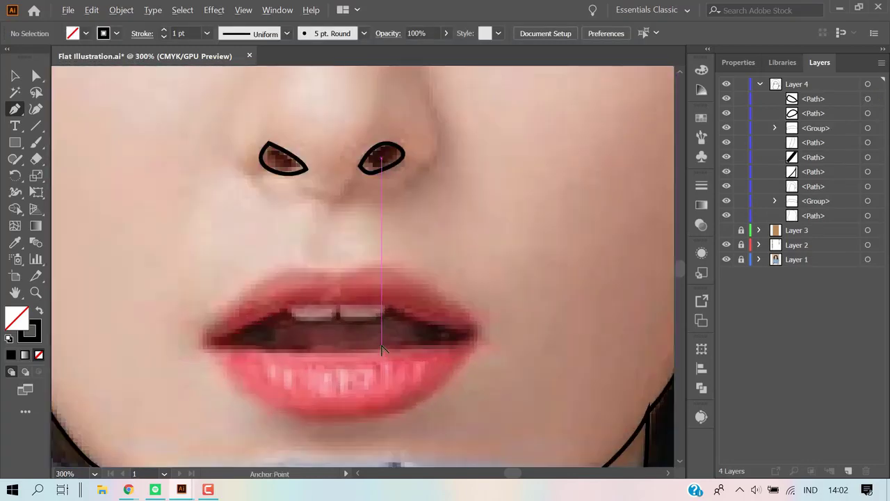
left_click(200, 341)
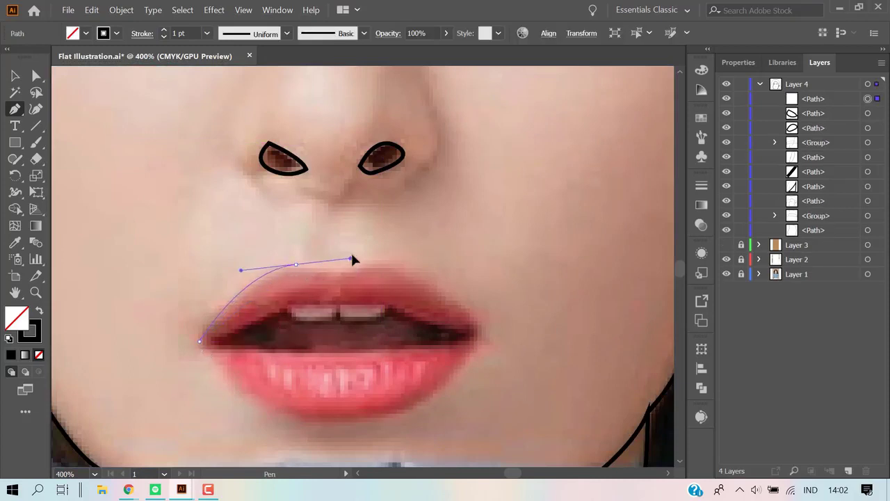
mouse_move(351, 259)
left_mouse_down()
mouse_move(332, 280)
mouse_move(379, 264)
left_mouse_up()
left_click_drag(481, 341, 505, 404)
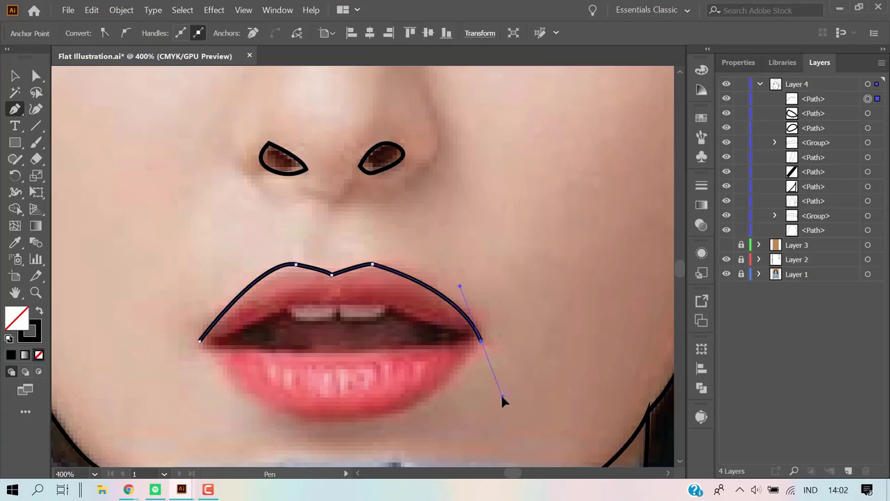
key("ctrl+z")
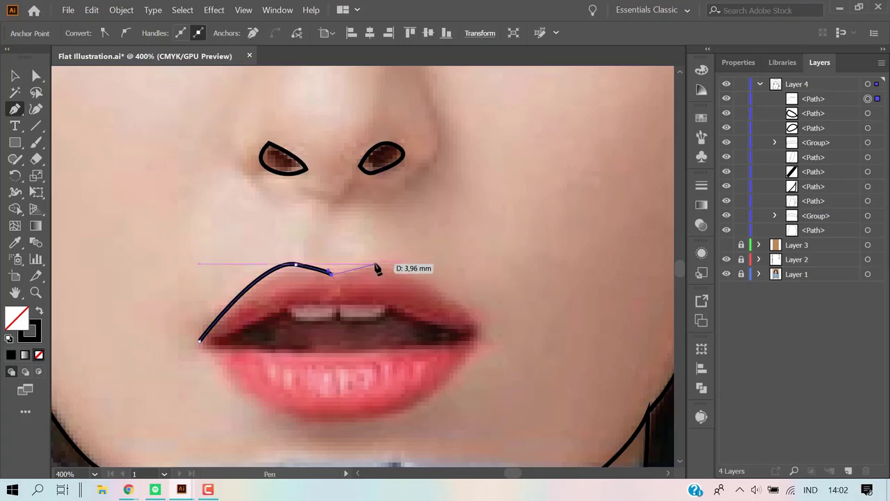
Finish the upper lip over the right peak and back along its inner edge, closing it.
left_click_drag(379, 263, 394, 268)
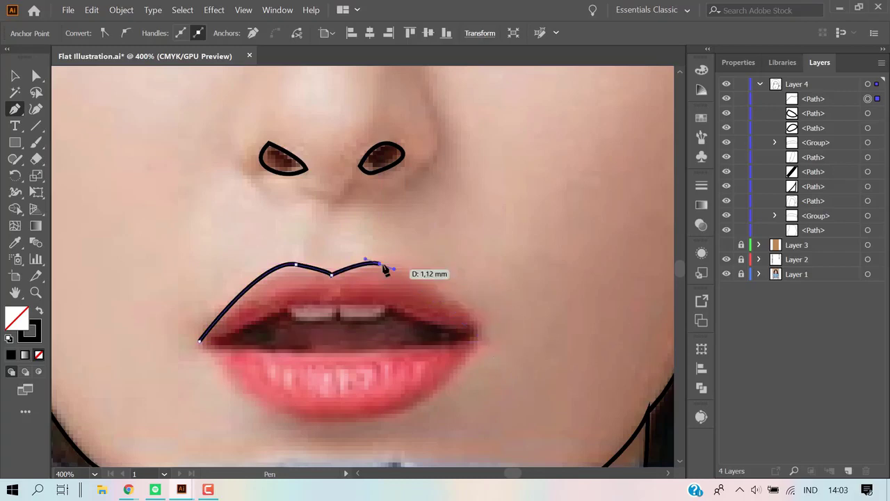
left_click_drag(479, 326, 505, 372)
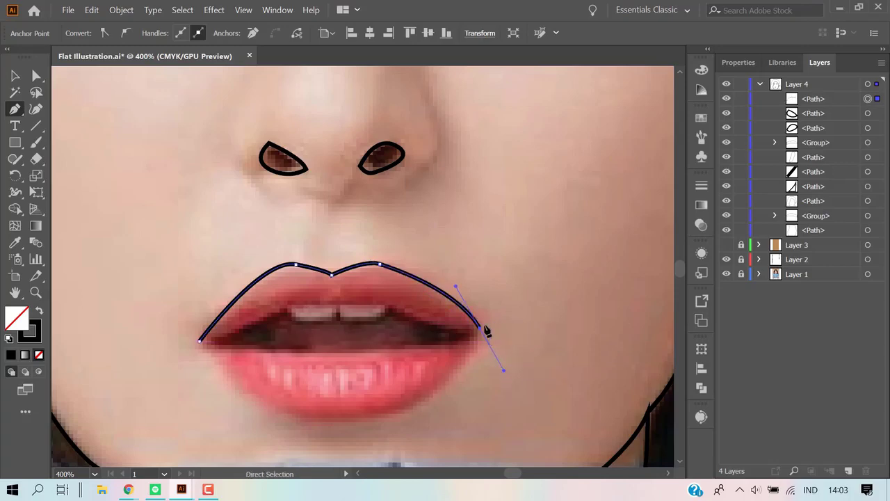
key("ctrl+z")
left_click_drag(486, 342, 515, 394)
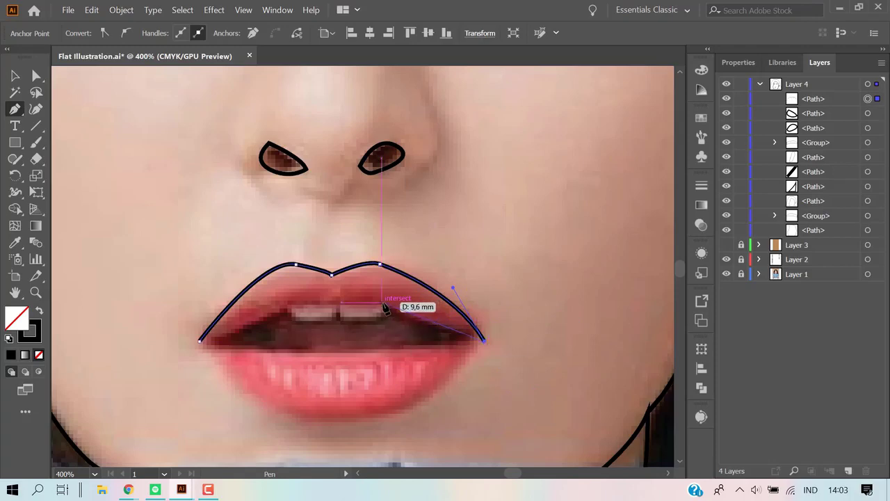
mouse_move(387, 315)
left_mouse_down()
mouse_move(373, 291)
mouse_move(337, 311)
mouse_move(293, 303)
left_mouse_up()
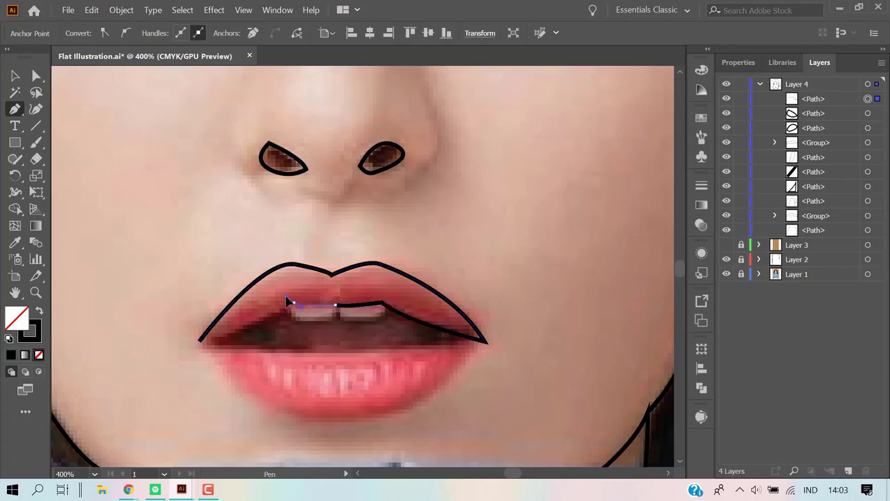
left_click(293, 304)
left_click_drag(200, 340, 175, 348)
left_click(168, 335, "ctrl")
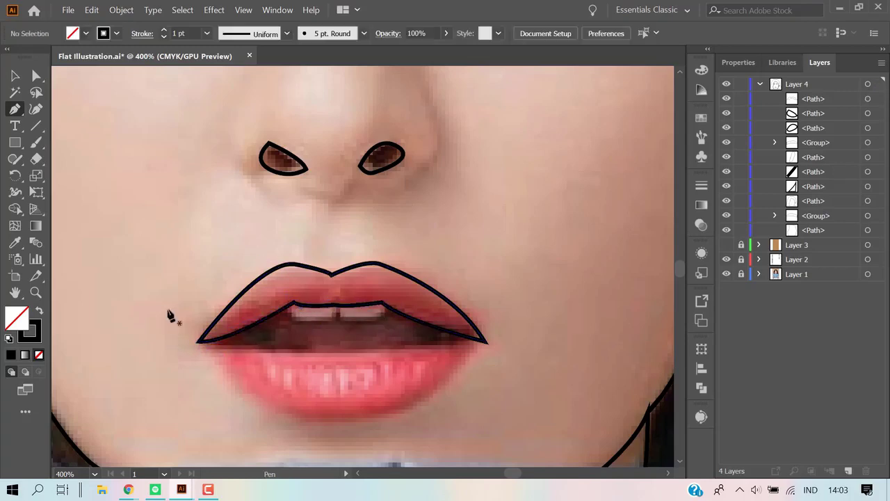
Trace the lower lip from left corner down and up to the right corner, closing it.
left_click(199, 341)
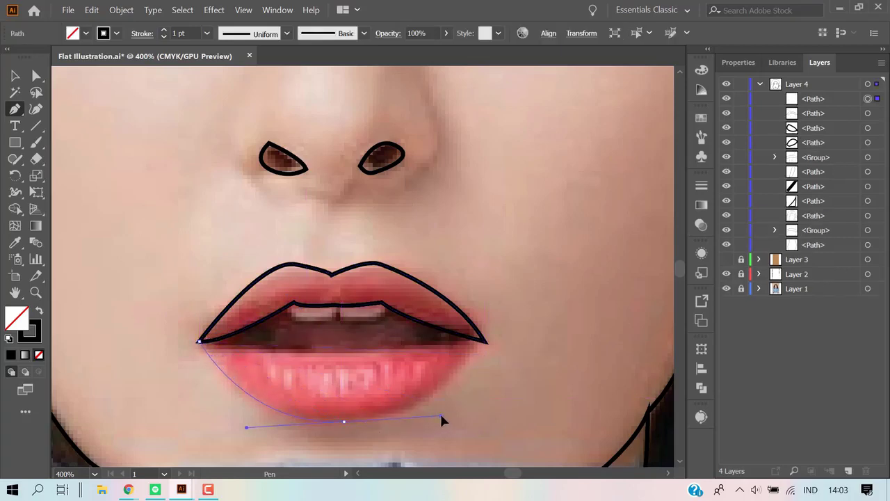
left_click_drag(441, 419, 346, 423)
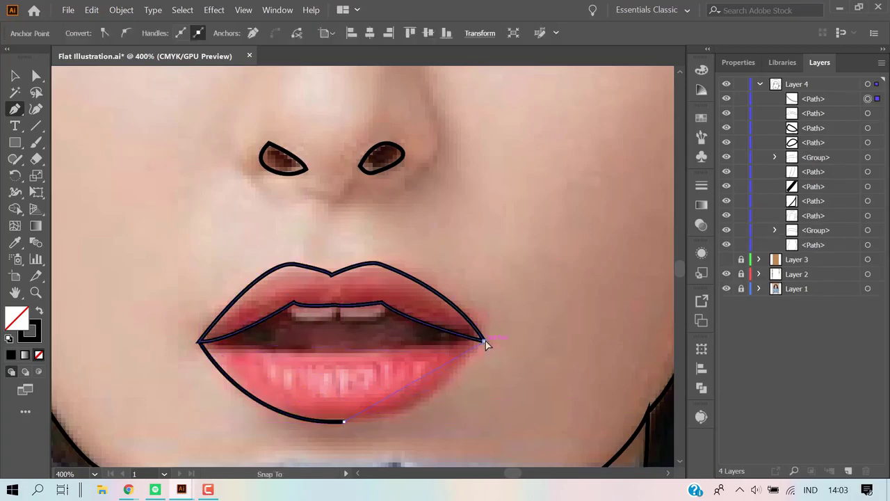
left_click_drag(485, 342, 512, 273)
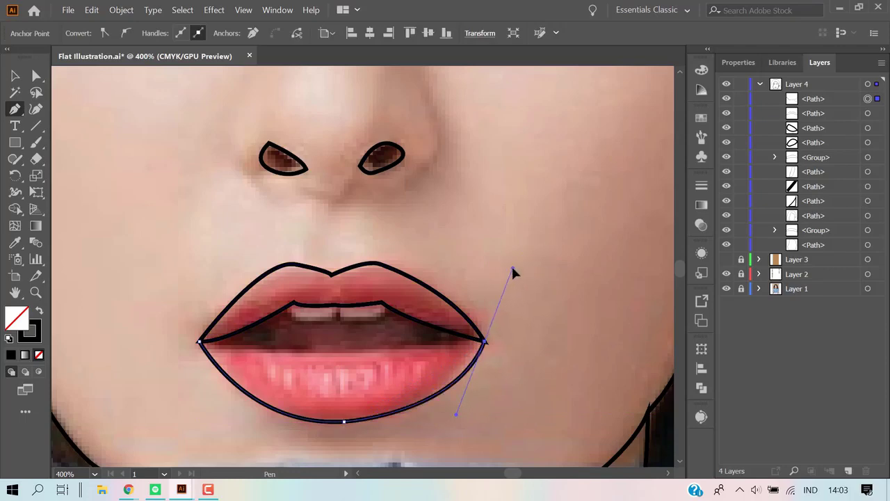
left_click(484, 342)
left_click(200, 341)
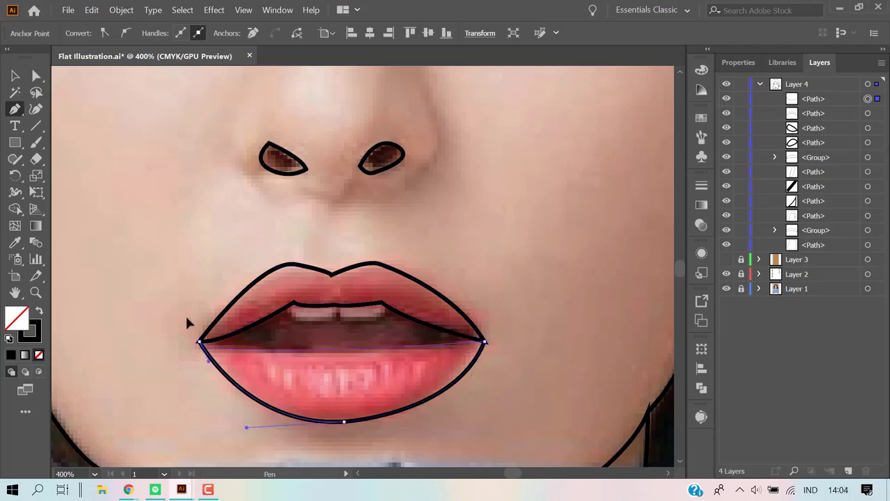
left_click(135, 319, "ctrl")
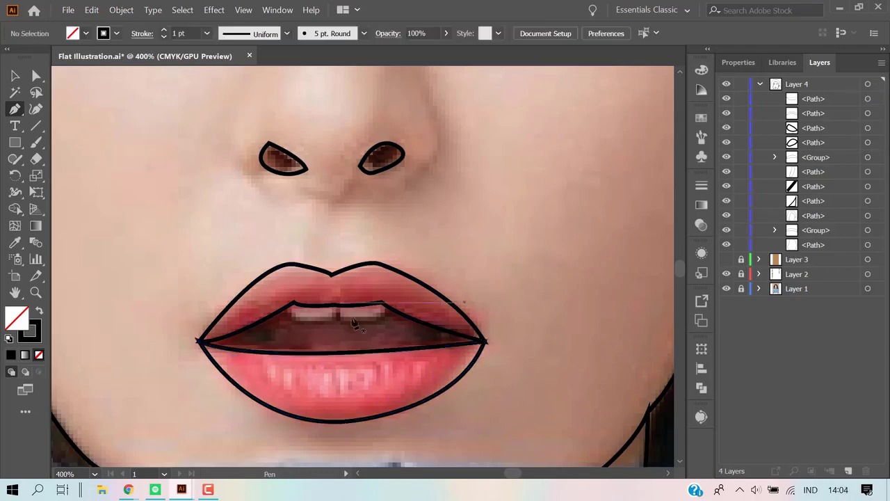
Pen-trace the upper front teeth as a closed shape inside the mouth.
scroll(307, 324, "up", 1)
scroll(307, 324, "up", 1)
scroll(382, 324, "up", 1)
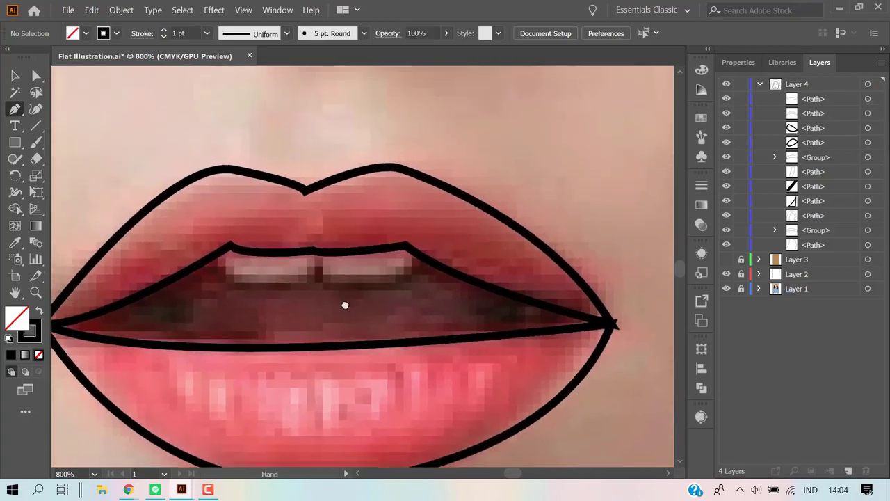
scroll(346, 304, "up", 1)
mouse_move(237, 263)
left_mouse_down()
mouse_move(255, 297)
mouse_move(319, 291)
left_mouse_up()
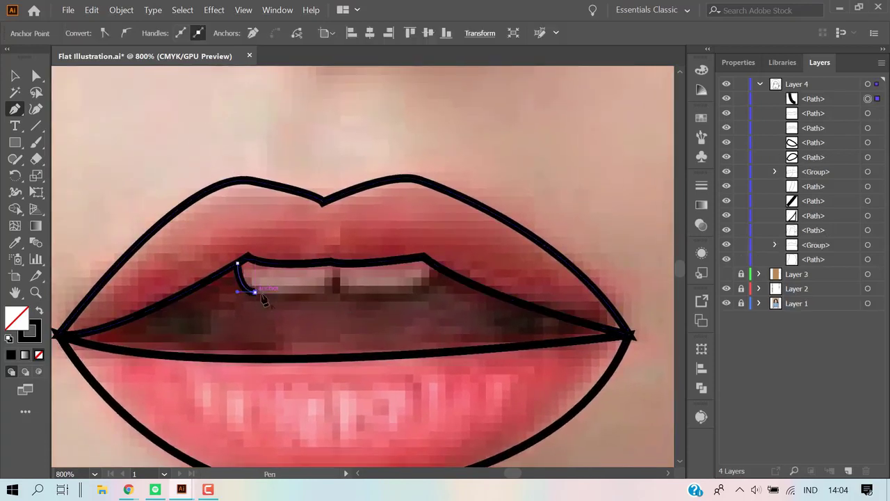
left_click(319, 291)
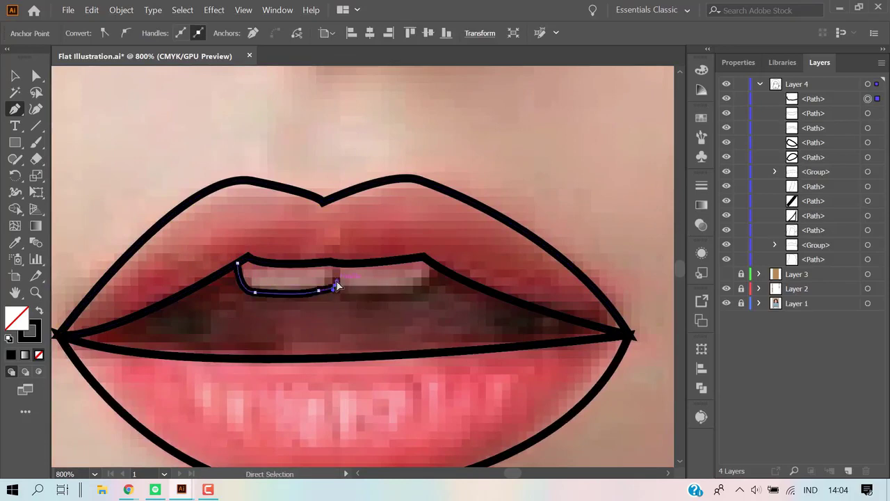
mouse_move(334, 280)
left_mouse_down()
mouse_move(354, 296)
mouse_move(417, 296)
left_mouse_up()
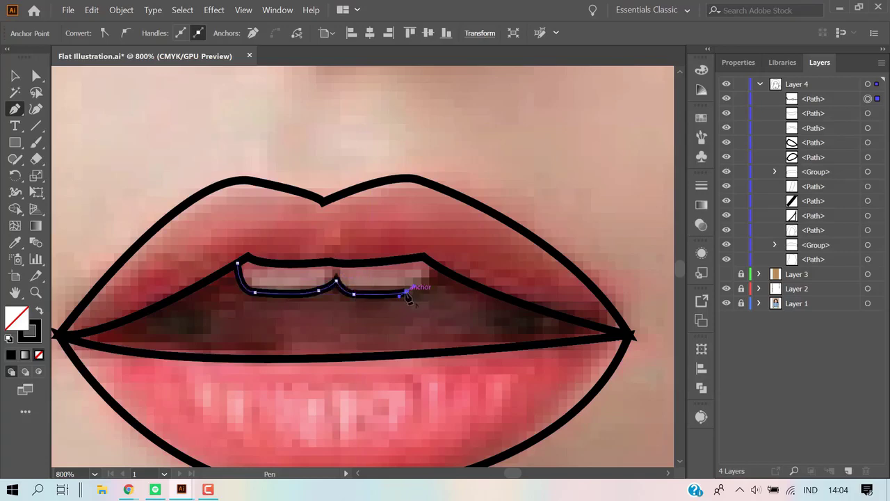
left_click_drag(433, 264, 438, 254)
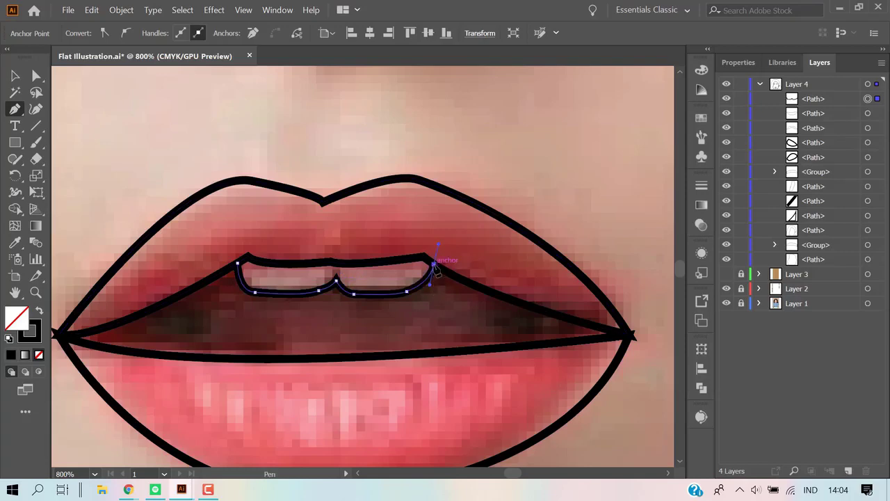
left_click(225, 240)
left_click(237, 263)
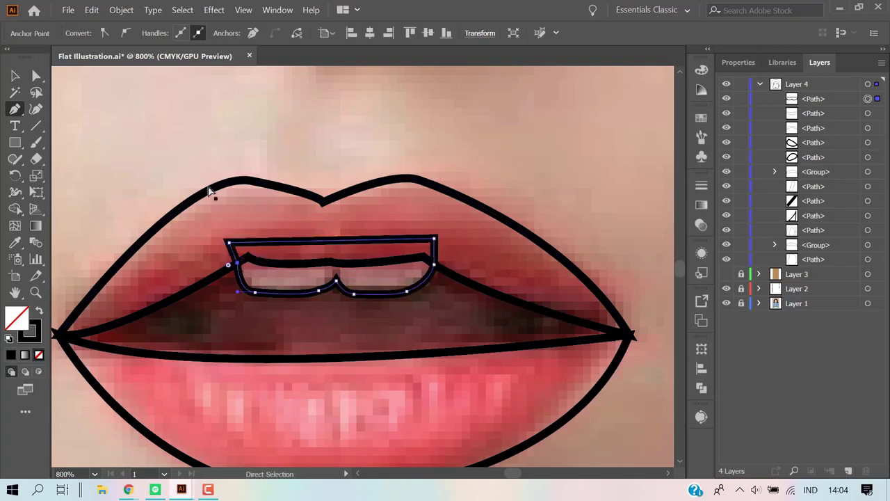
left_click(210, 193, "ctrl")
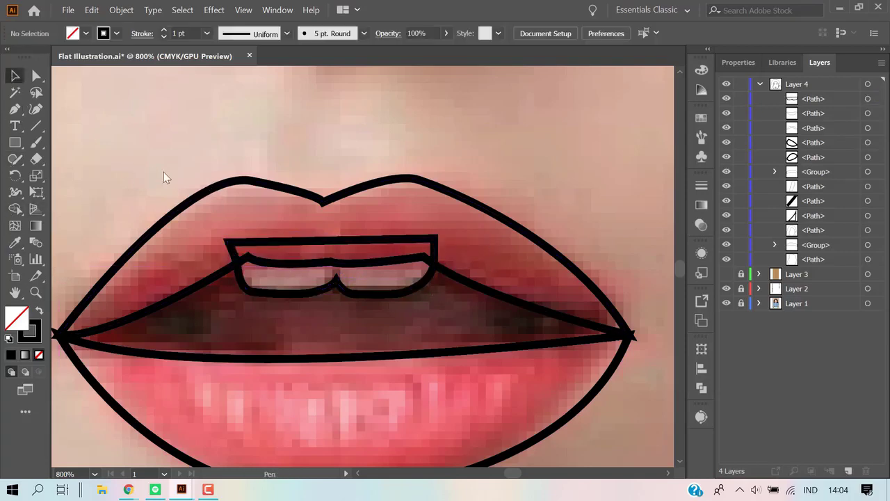
Merge the overlapping upper lip and teeth regions with Shape Builder.
key("v")
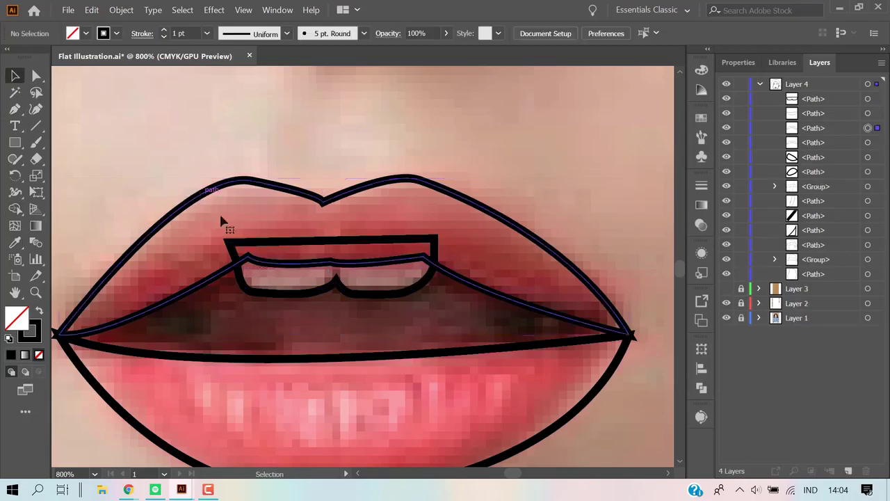
left_click_drag(221, 217, 334, 278)
key("shift+m")
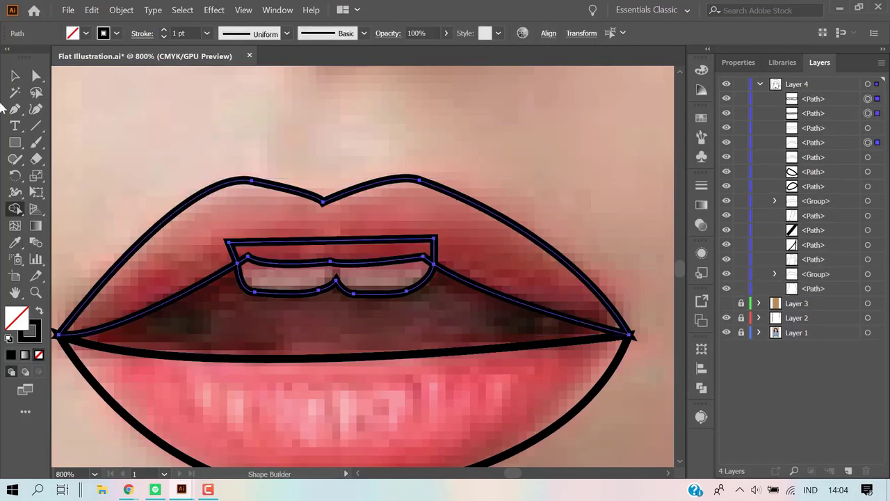
key("v")
left_click(195, 204)
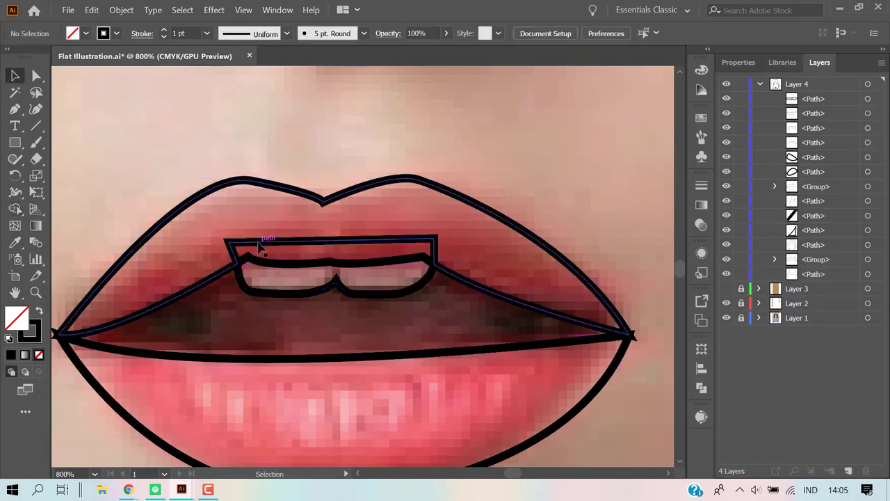
Delete the leftover rectangle and move the teeth path below the lip paths.
left_click(258, 241)
key("Delete")
left_click(335, 293)
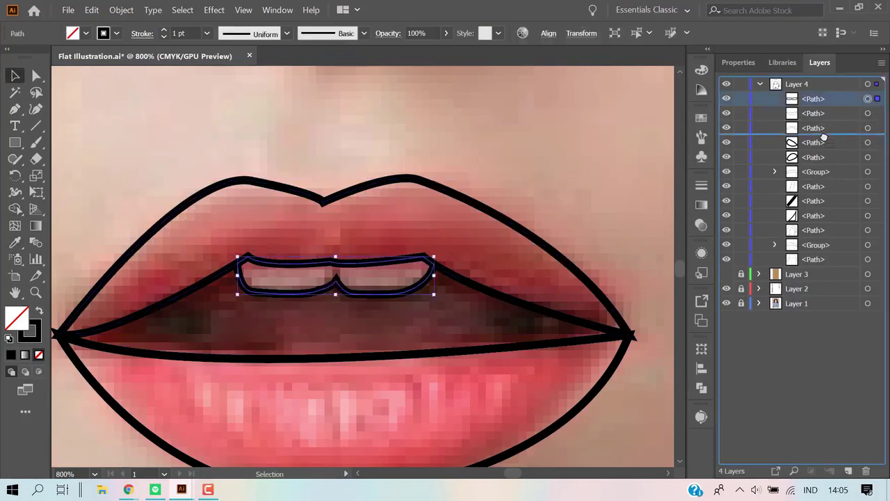
left_click_drag(824, 137, 823, 137)
left_click(473, 150)
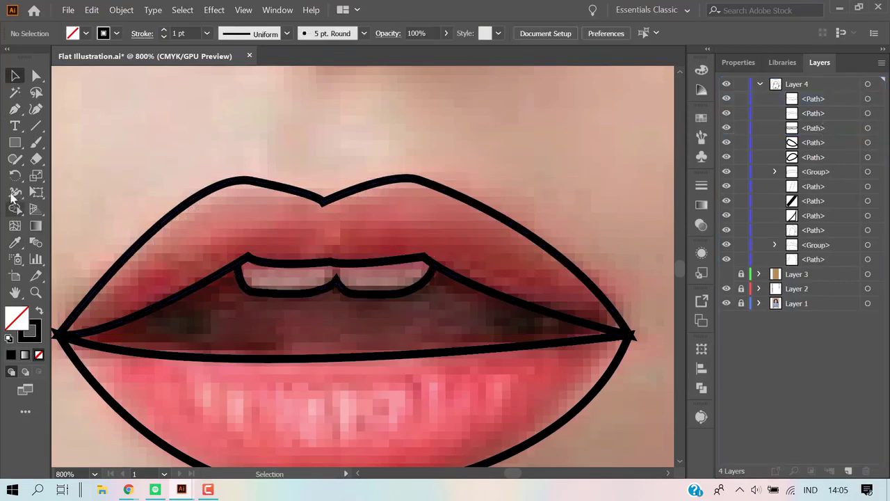
Draw a straight-edged polygon covering the lip opening between both corners.
left_click(15, 108)
left_click(59, 334)
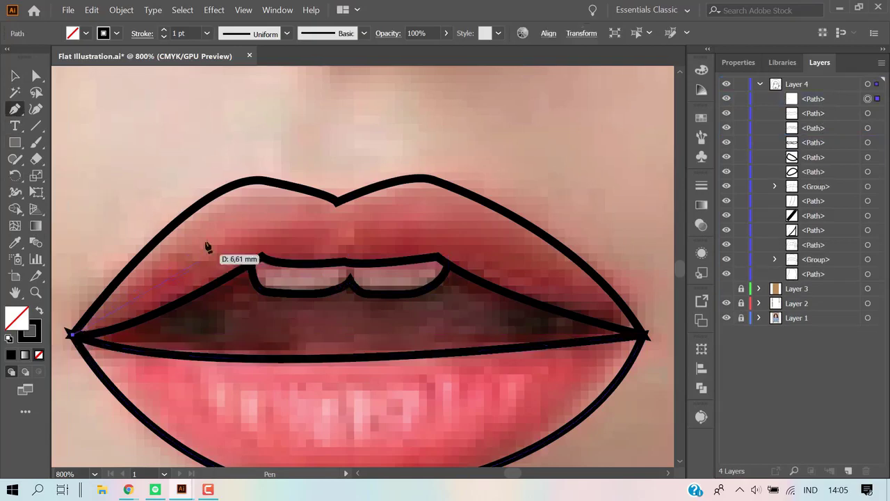
left_click(254, 226)
left_click(462, 226)
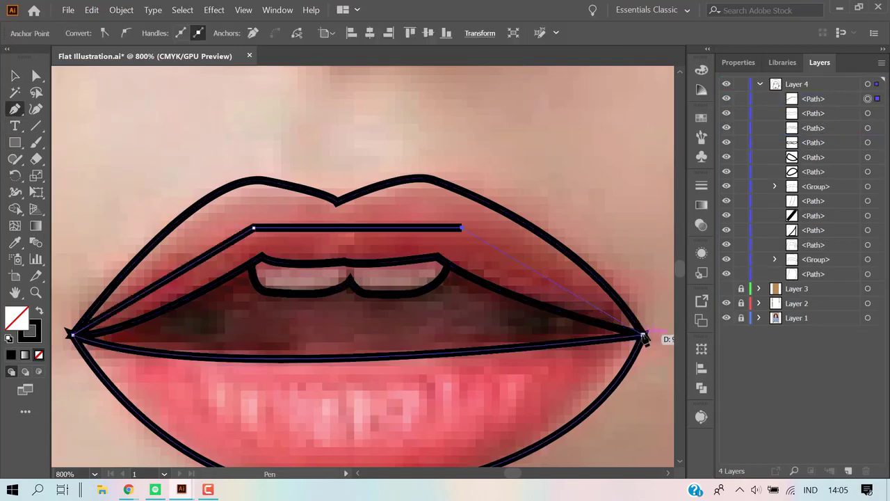
left_click(642, 334)
left_click(530, 409)
left_click(251, 419)
left_click(72, 325)
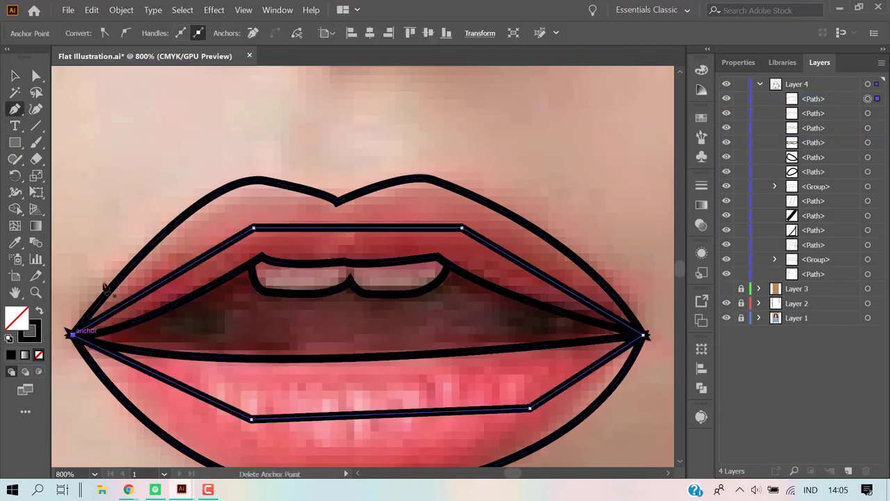
Select the outer lip outlines and duplicate them in place.
left_click(15, 75)
left_click(59, 80)
left_click(357, 351)
left_click(431, 418, "shift")
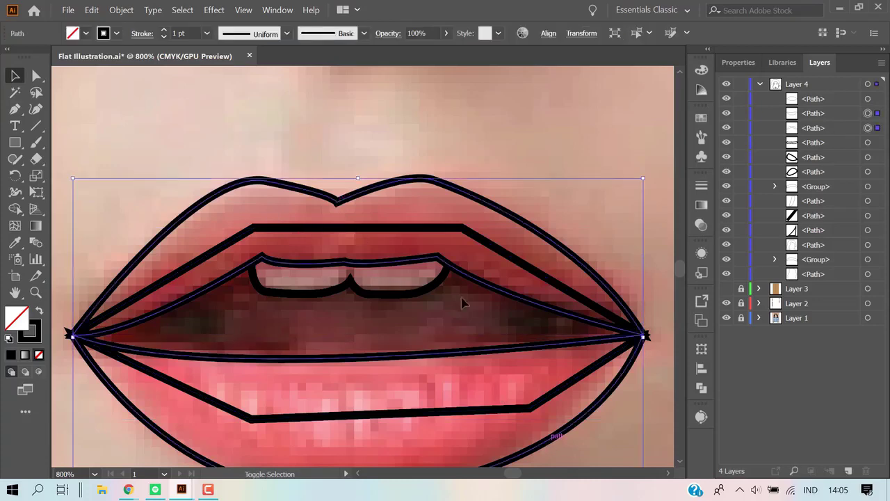
scroll(460, 301, "down", 2)
key("ctrl+c")
key("ctrl+f")
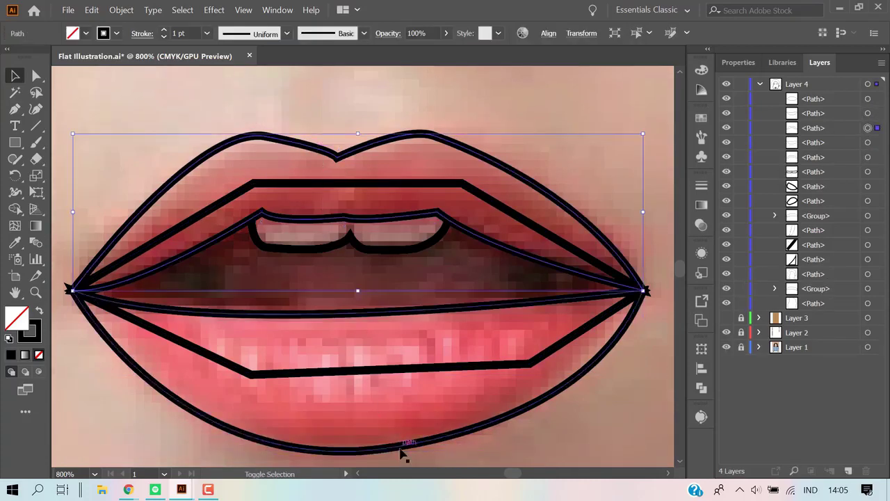
Select the lip paths and merge the lip regions with Shape Builder.
left_click(16, 209)
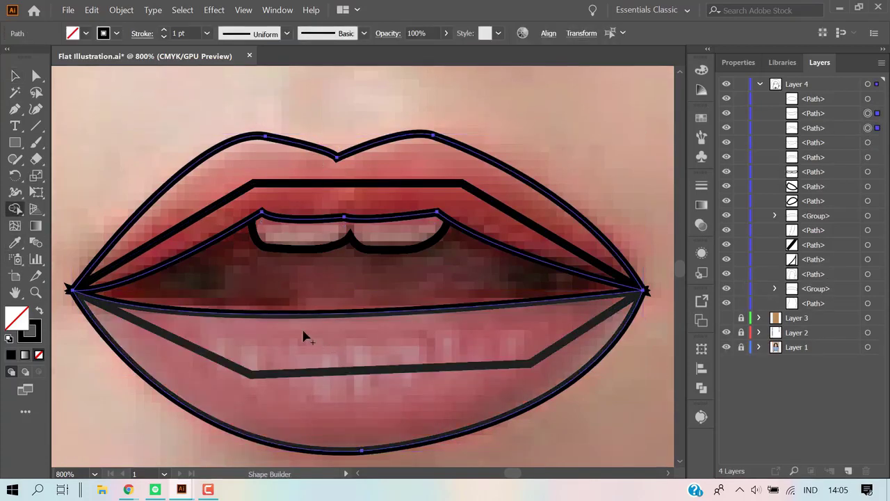
key("ctrl+shift+a")
key("v")
left_click(213, 186)
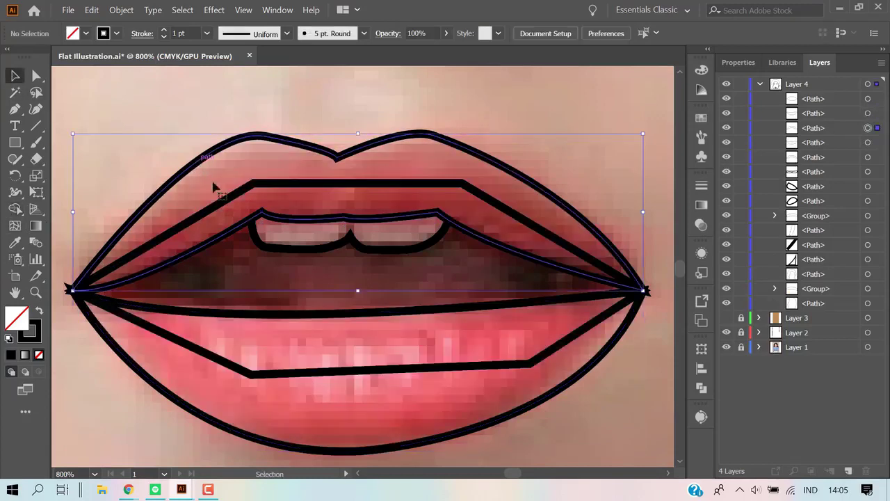
left_click(235, 197, "shift")
left_click(263, 445, "shift")
left_click(15, 209)
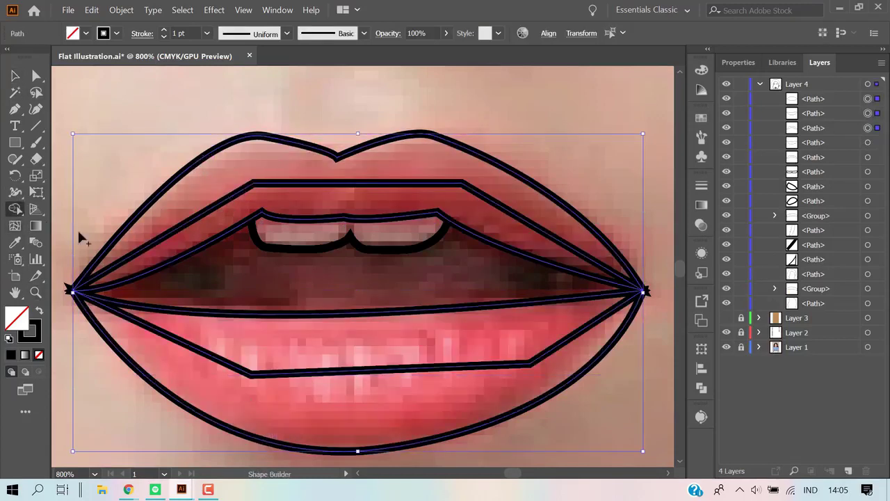
left_click(255, 351)
Delete the inner upper-lip and inner lower-lip lines.
key("v")
left_click(189, 132)
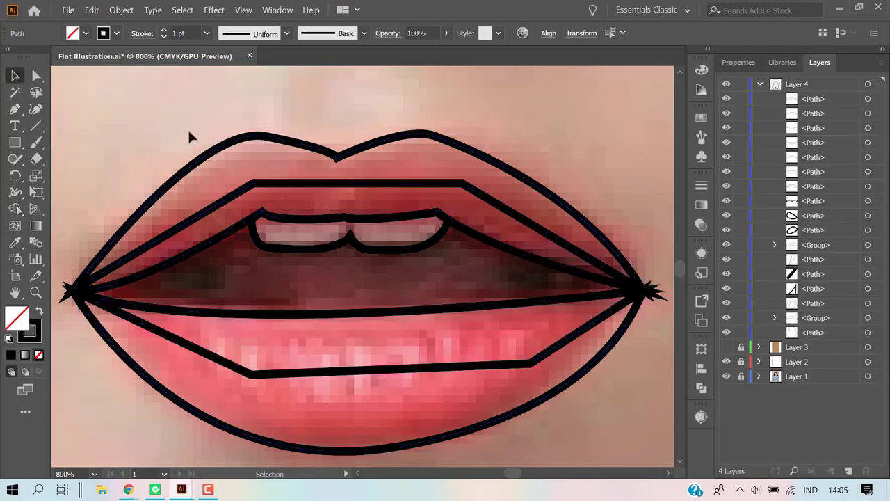
left_click(218, 147)
left_click(245, 186)
key("Delete")
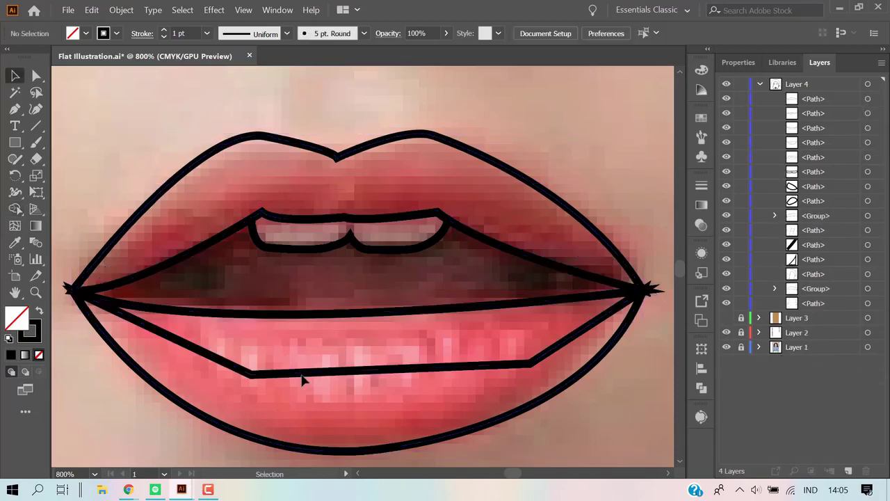
left_click(303, 376)
key("Delete")
left_click(314, 377)
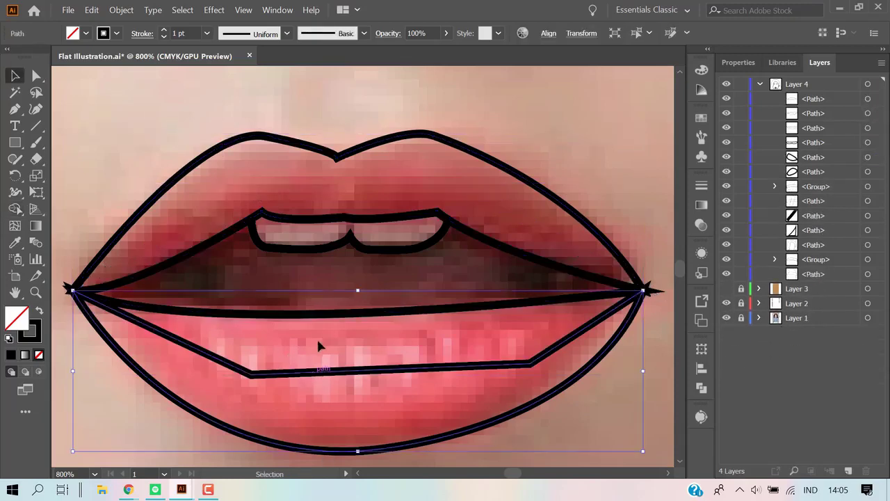
key("Delete")
Move the topmost lip path lower in the Layers panel.
left_click(867, 98)
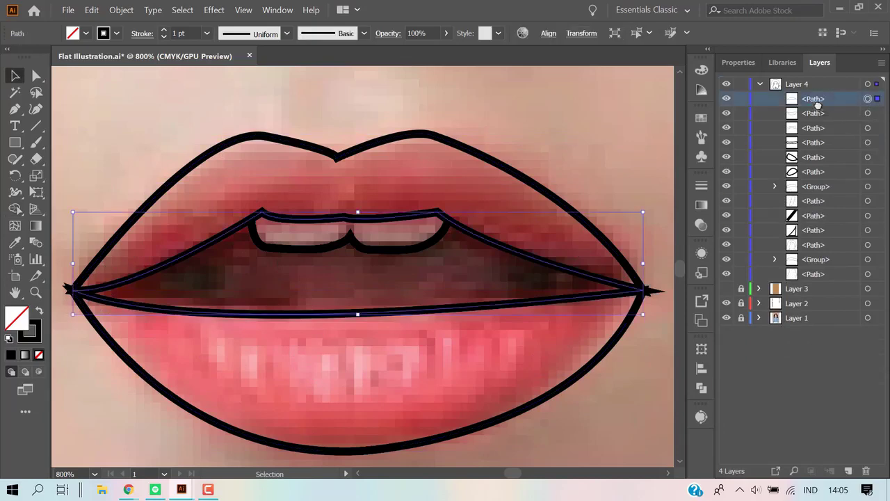
left_click_drag(814, 101, 813, 148)
left_click(555, 121)
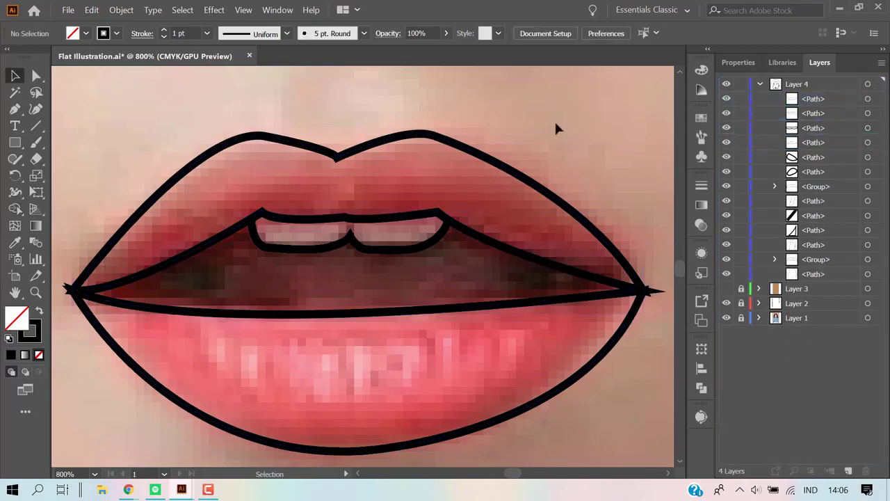
Trace the sweater from the left shoulder curve down to the bottom-left corner.
scroll(555, 128, "down", 3)
scroll(584, 119, "down", 1)
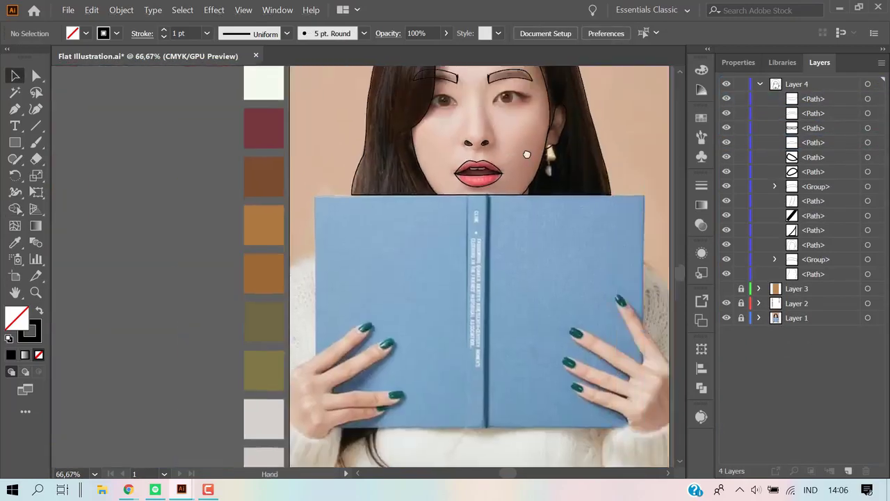
scroll(526, 153, "down", 1)
scroll(472, 201, "down", 1)
scroll(456, 231, "down", 3)
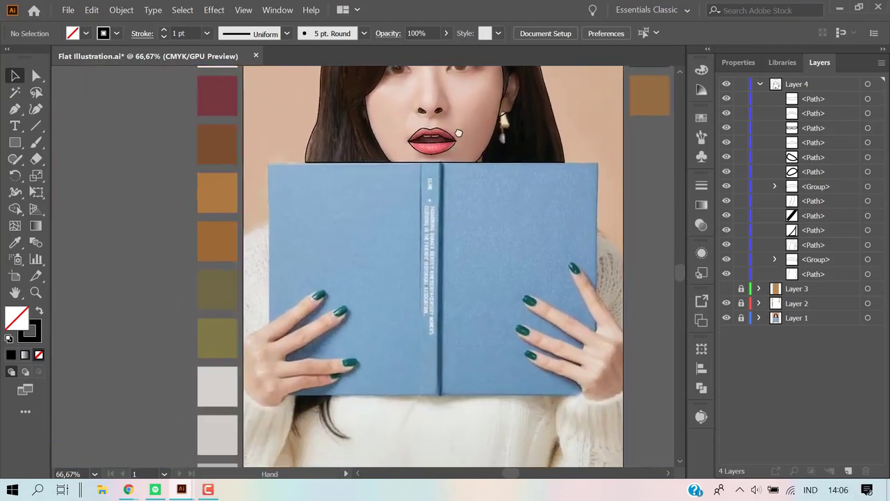
scroll(292, 235, "up", 3)
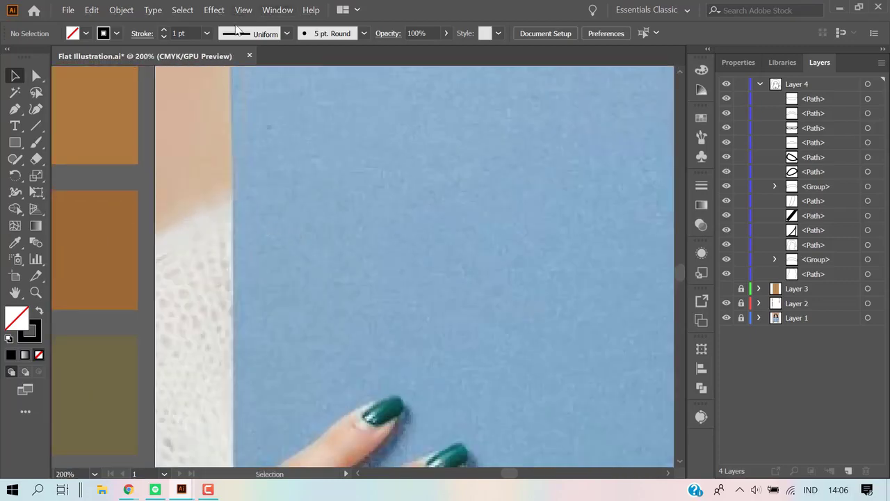
left_click(233, 195)
left_click_drag(155, 240, 128, 265)
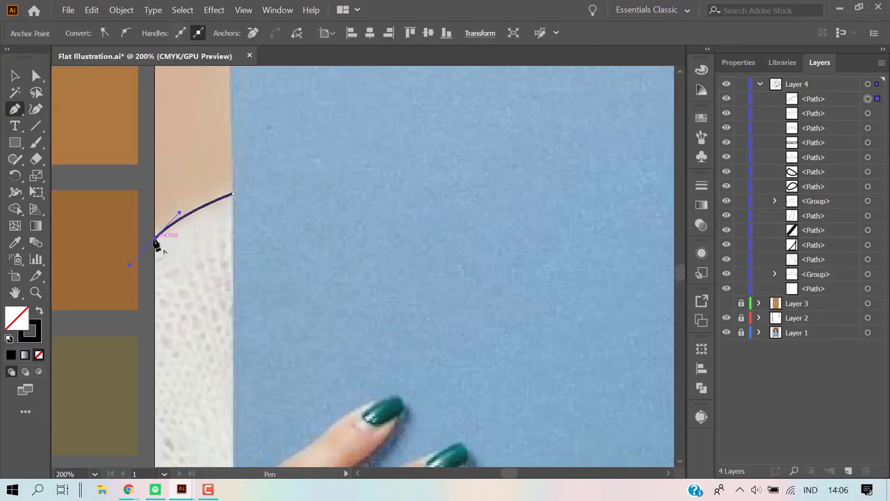
scroll(174, 264, "down", 2)
scroll(179, 284, "down", 2)
scroll(182, 348, "down", 1)
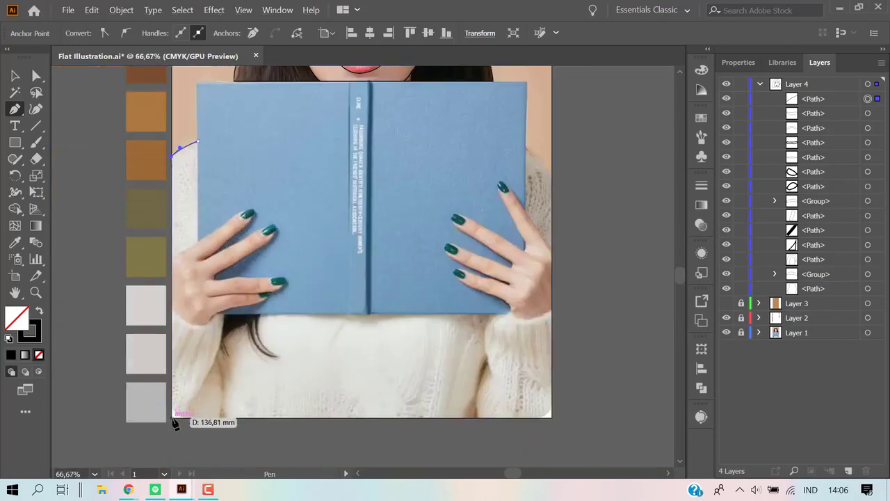
left_click(173, 418)
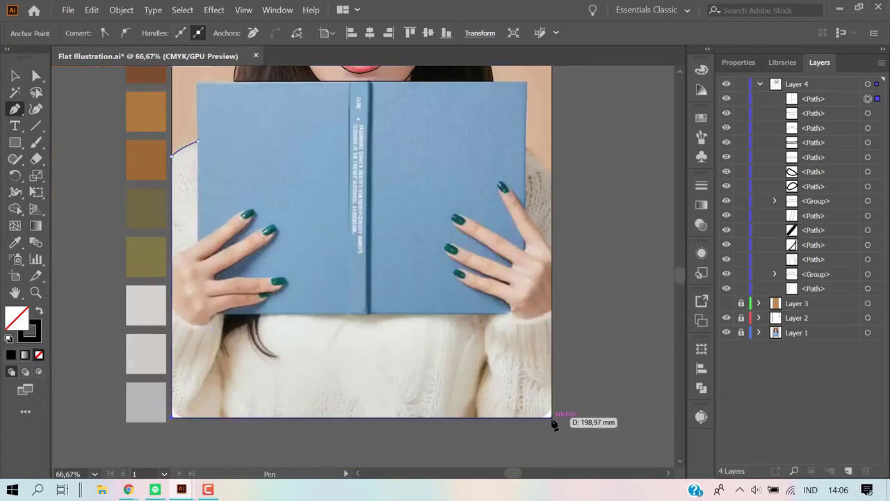
Continue the sweater outline up the right edge and round the right shoulder.
scroll(556, 188, "up", 2)
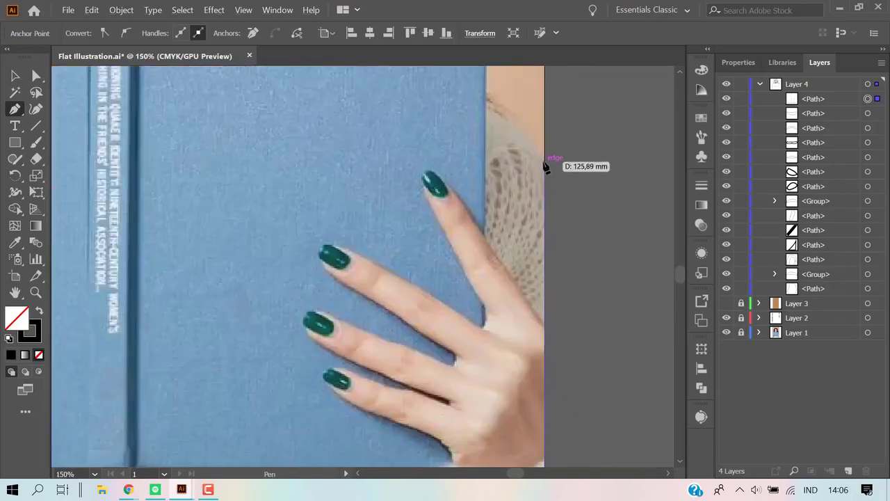
left_click(543, 160)
scroll(529, 181, "up", 3)
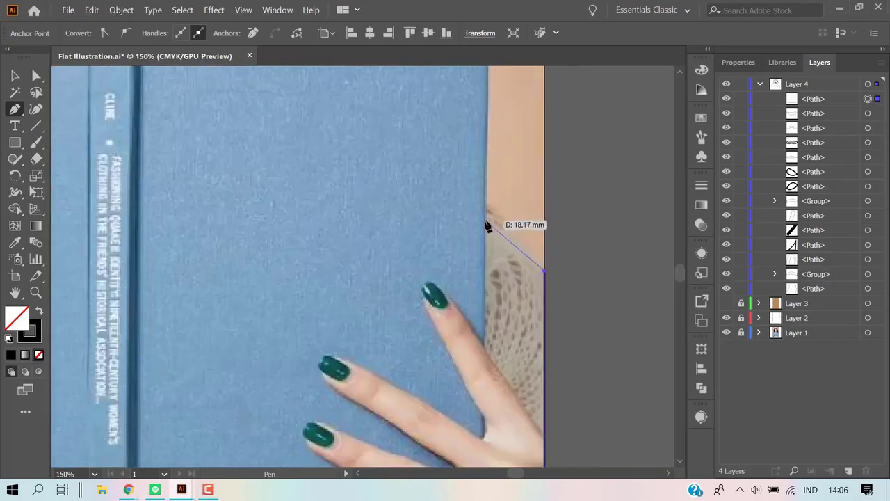
left_click_drag(443, 212, 407, 253)
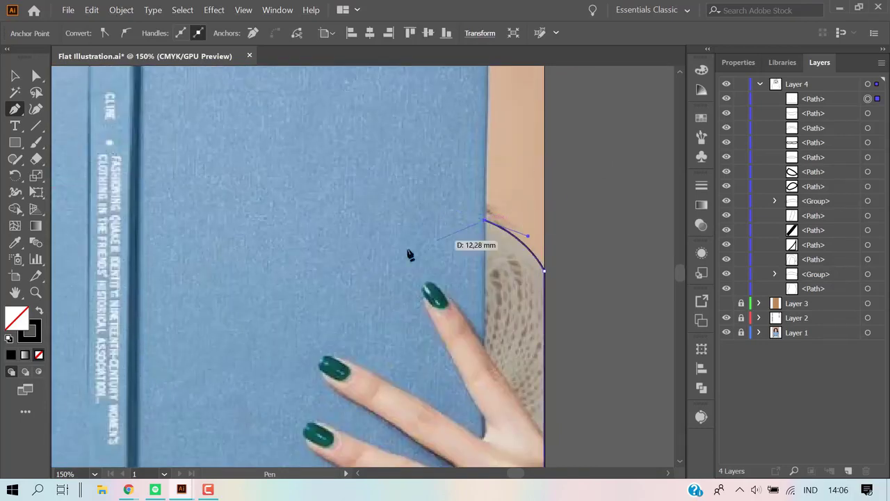
scroll(408, 252, "down", 3)
left_click(554, 212, "ctrl")
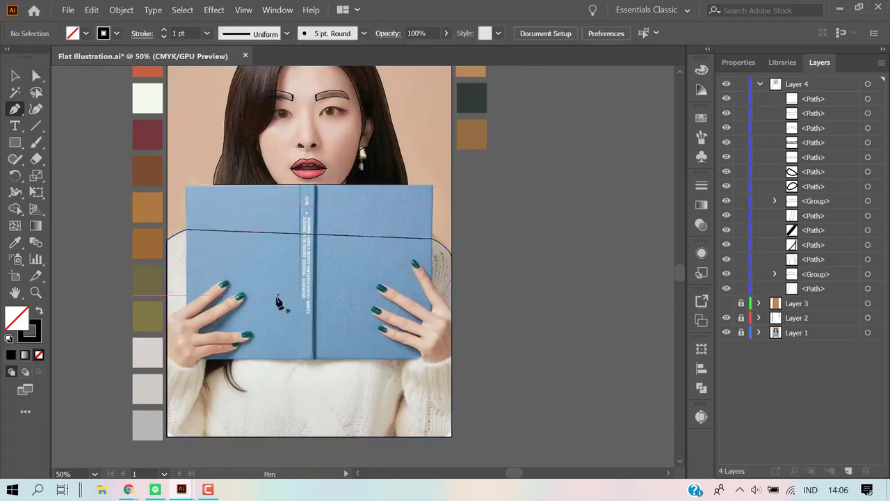
scroll(187, 403, "up", 1)
scroll(187, 403, "up", 2)
Trace the first closed crescent hair strand below the book edge.
scroll(367, 368, "up", 1)
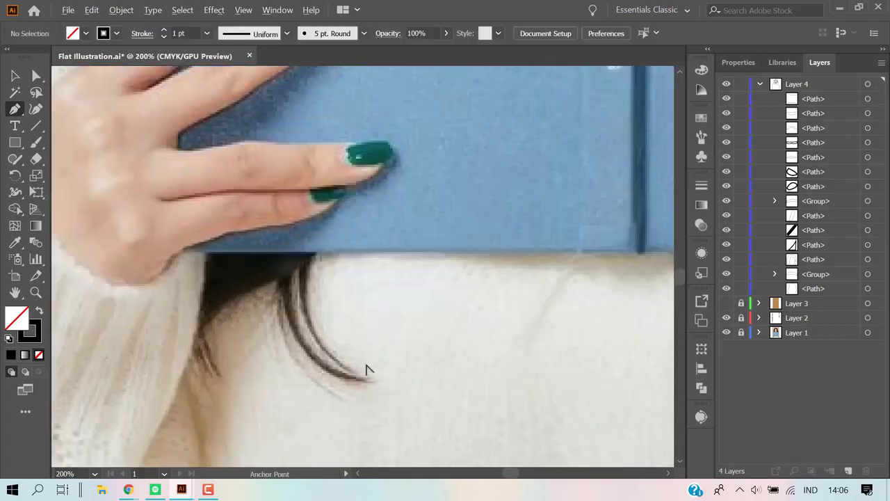
scroll(366, 368, "up", 1)
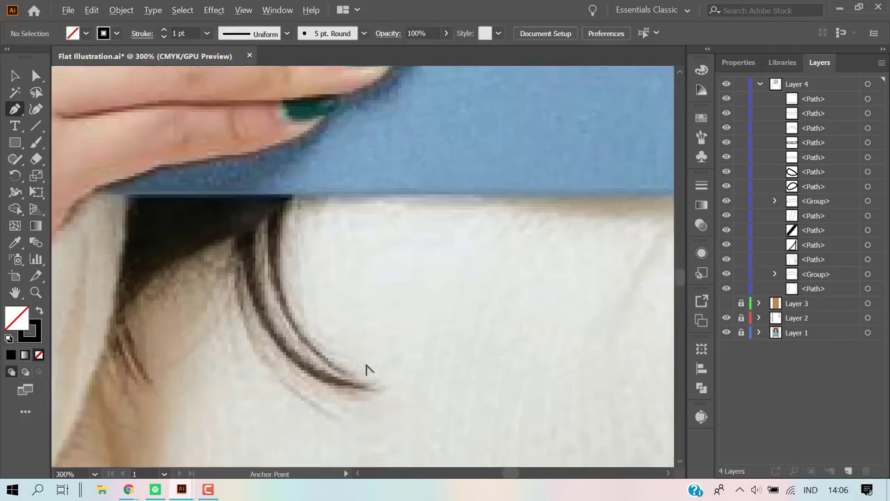
left_click(295, 196)
left_click_drag(291, 310, 308, 334)
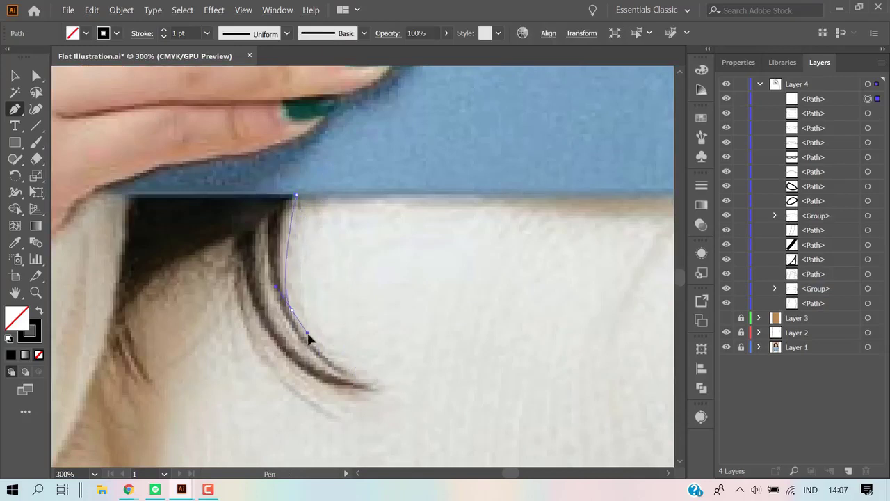
left_click(294, 318)
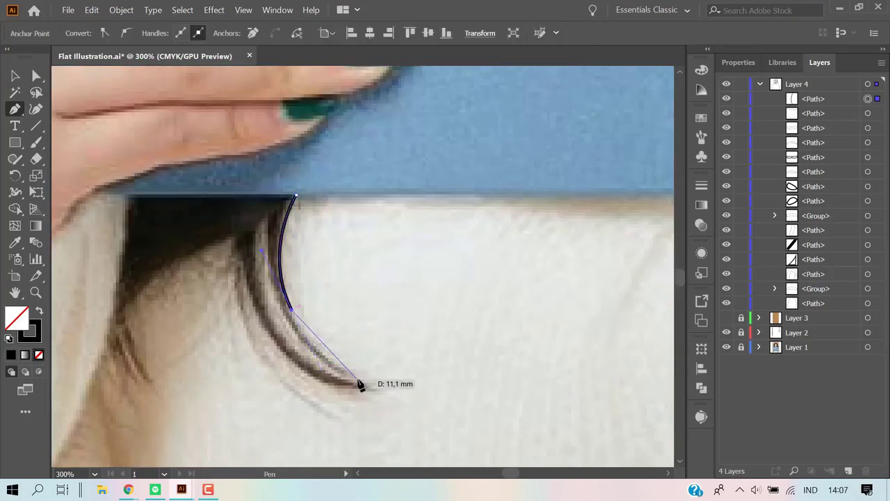
mouse_move(359, 380)
left_mouse_down()
mouse_move(386, 383)
mouse_move(367, 390)
left_mouse_up()
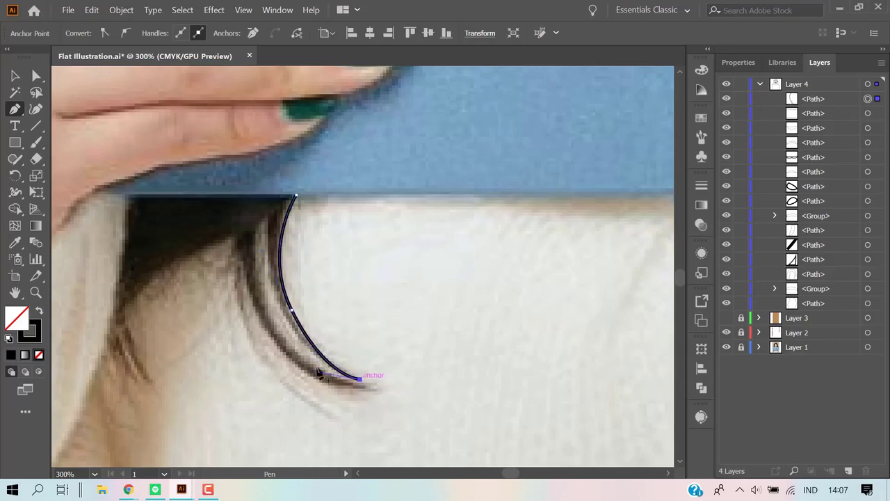
left_click(295, 196)
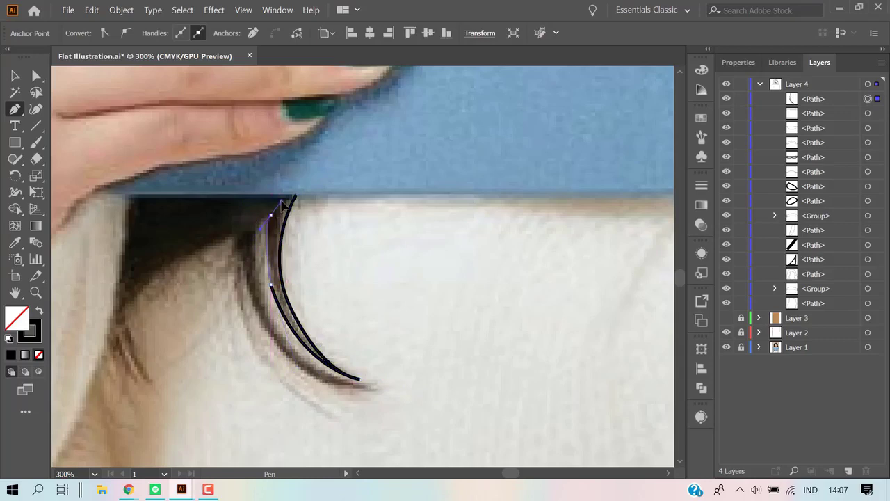
Trace a second crescent strand beside it and begin a third.
left_click_drag(271, 217, 281, 337)
left_click_drag(330, 428, 325, 411)
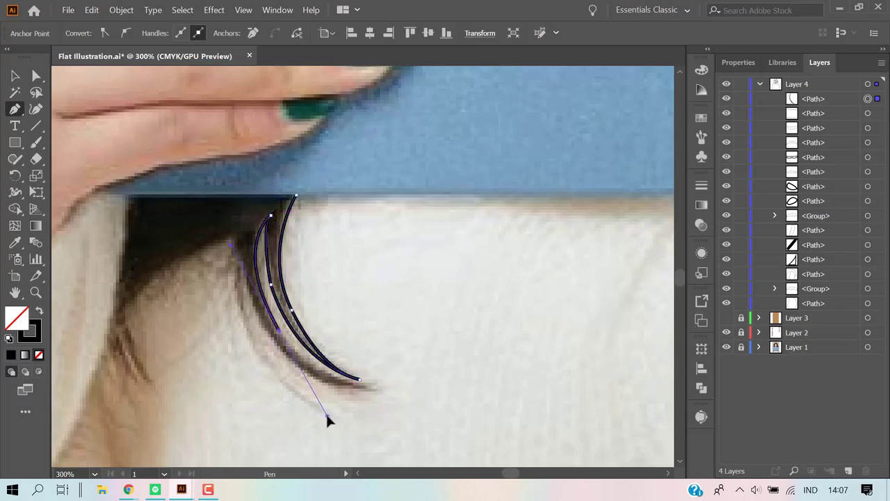
left_click(374, 388)
left_click_drag(428, 391, 375, 390)
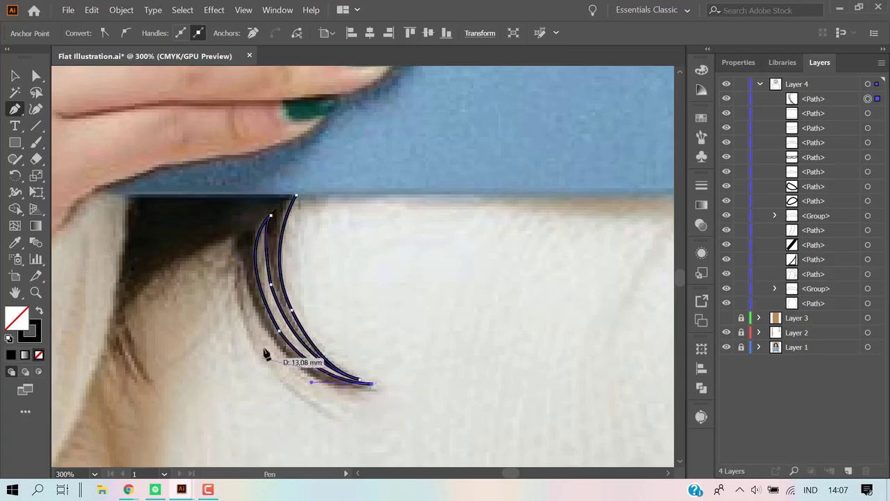
mouse_move(268, 333)
left_mouse_down()
mouse_move(201, 262)
mouse_move(226, 262)
mouse_move(247, 237)
left_mouse_up()
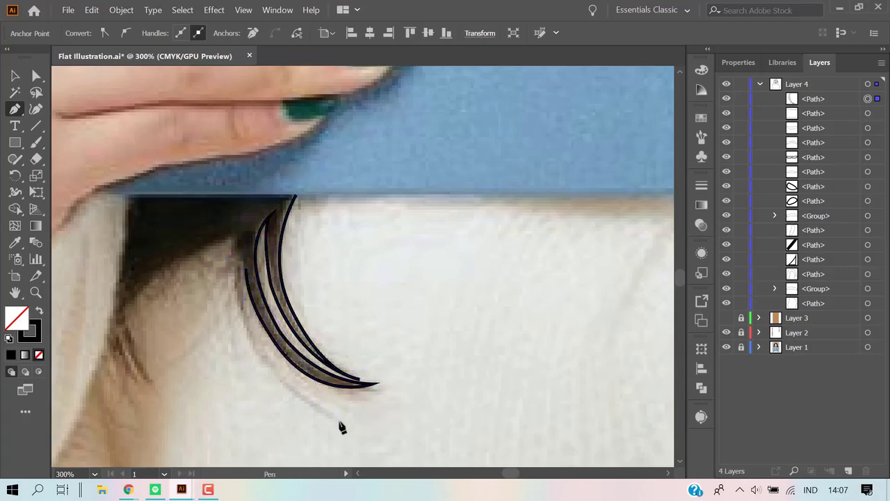
left_click_drag(338, 422, 445, 314)
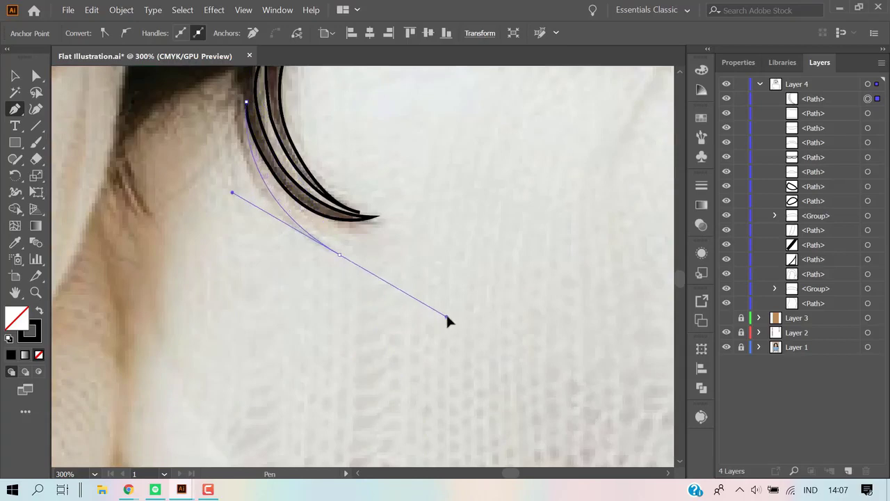
Close the third strand, then outline the left hair down its side into spiky tips.
scroll(389, 308, "up", 5)
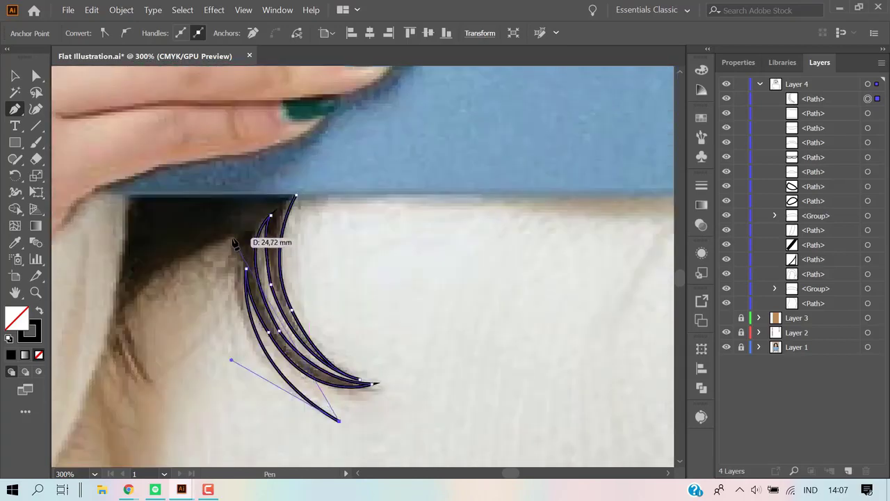
left_click_drag(232, 237, 242, 98)
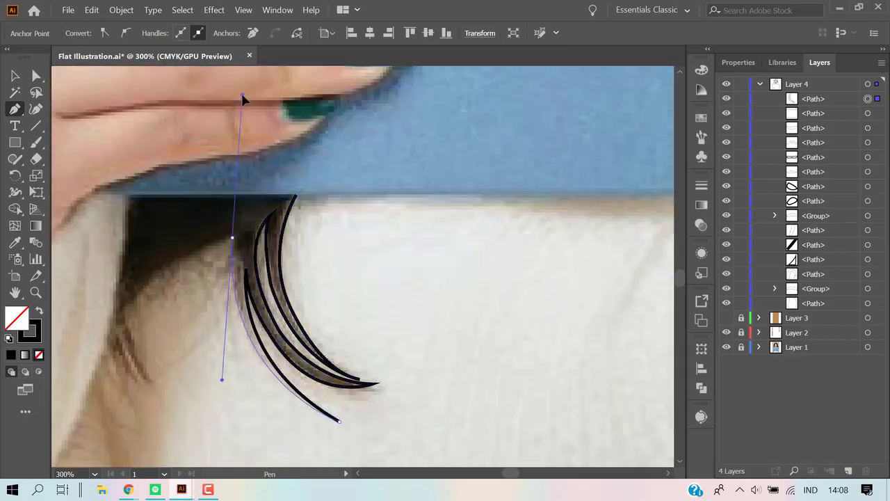
left_click(233, 238)
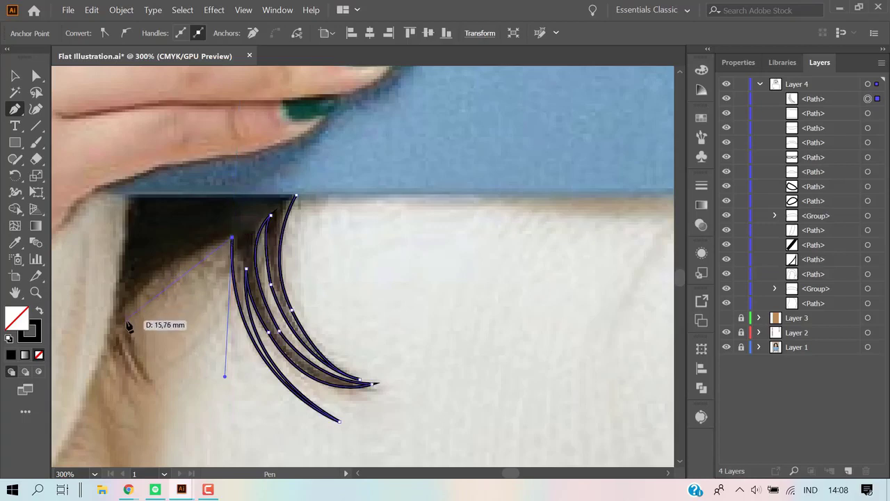
mouse_move(128, 322)
left_mouse_down()
mouse_move(144, 382)
mouse_move(130, 378)
left_mouse_up()
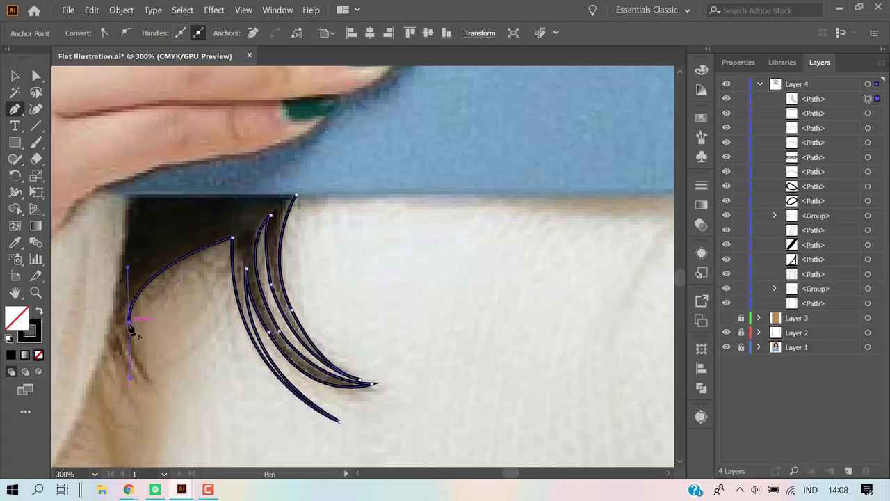
left_click(154, 384)
left_click_drag(176, 402, 178, 406)
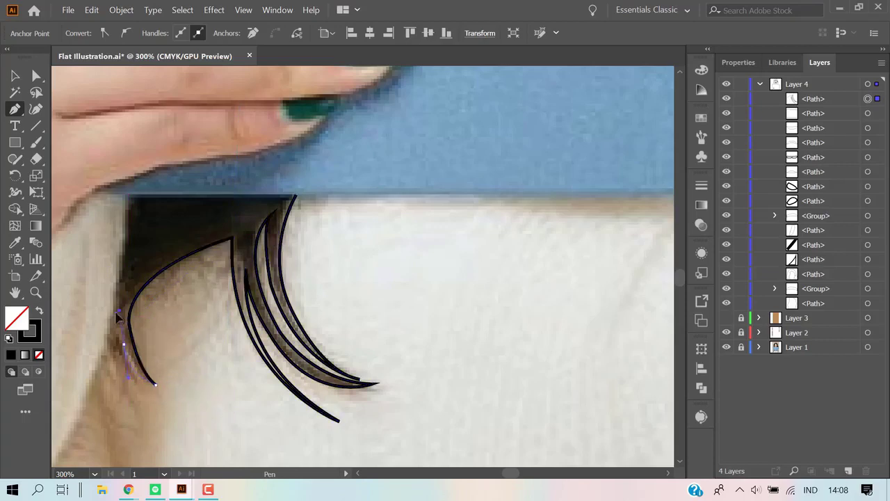
left_click_drag(126, 349, 124, 341)
left_click_drag(143, 385, 143, 384)
mouse_move(116, 356)
left_mouse_down()
mouse_move(111, 341)
mouse_move(115, 360)
left_mouse_up()
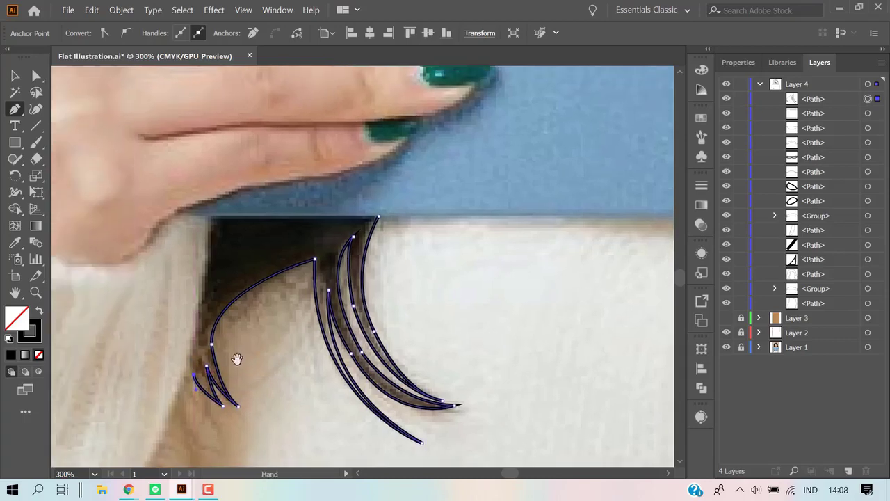
Finish the last tip and carry the hair outline up its left edge, closing at the top.
left_click_drag(160, 341, 203, 411)
left_click_drag(160, 302, 174, 252)
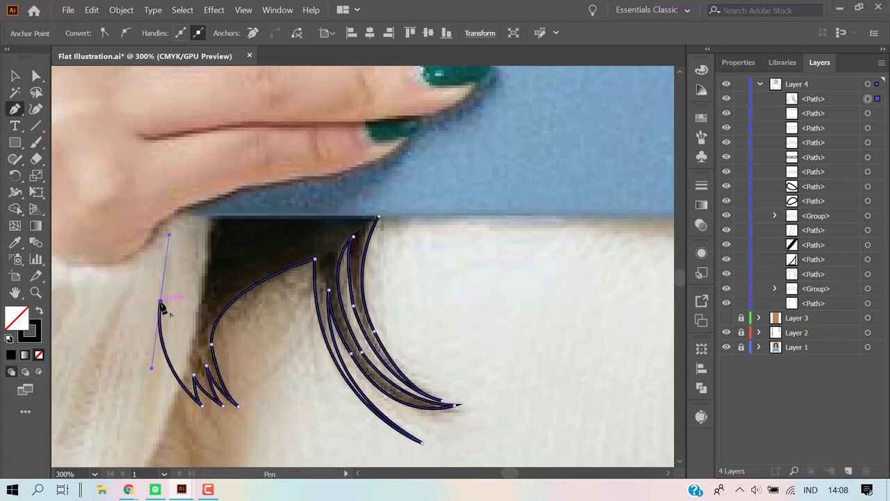
left_click_drag(194, 210, 206, 212)
key("ctrl+z")
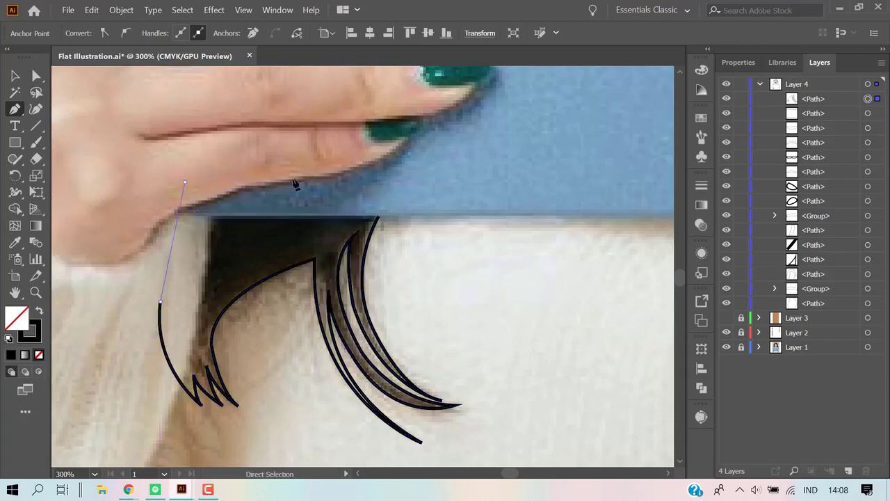
left_click(185, 226)
mouse_move(206, 217)
left_mouse_down()
mouse_move(238, 200)
mouse_move(378, 217)
left_mouse_up()
left_click(477, 258, "ctrl")
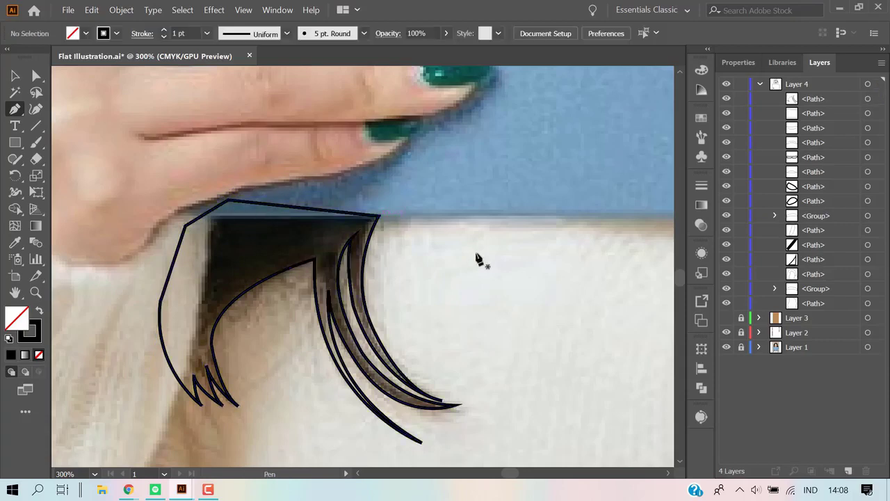
scroll(476, 258, "down", 4, "alt")
Draw a curve from the artboard's left edge along the hand's underside to the hair outline.
left_click_drag(527, 201, 419, 255)
scroll(235, 344, "up", 1, "alt")
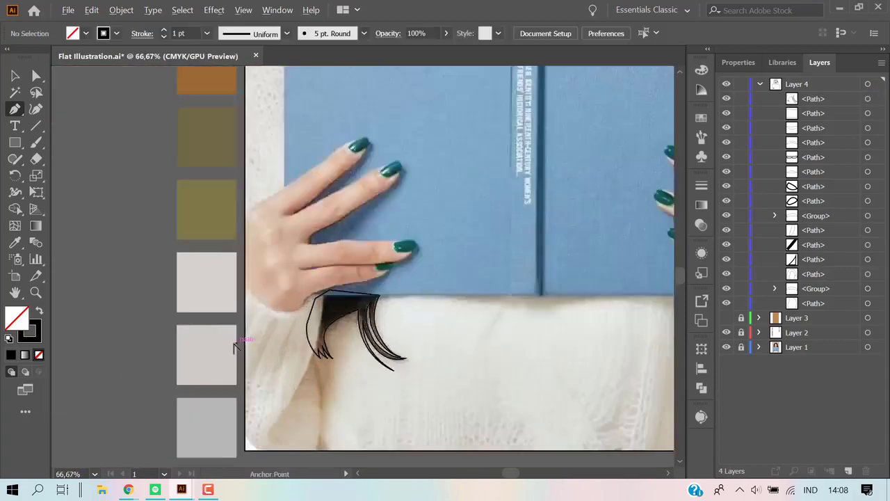
scroll(311, 311, "up", 2, "alt")
scroll(312, 266, "down", 2, "alt")
scroll(312, 265, "up", 1, "alt")
scroll(303, 263, "up", 1, "alt")
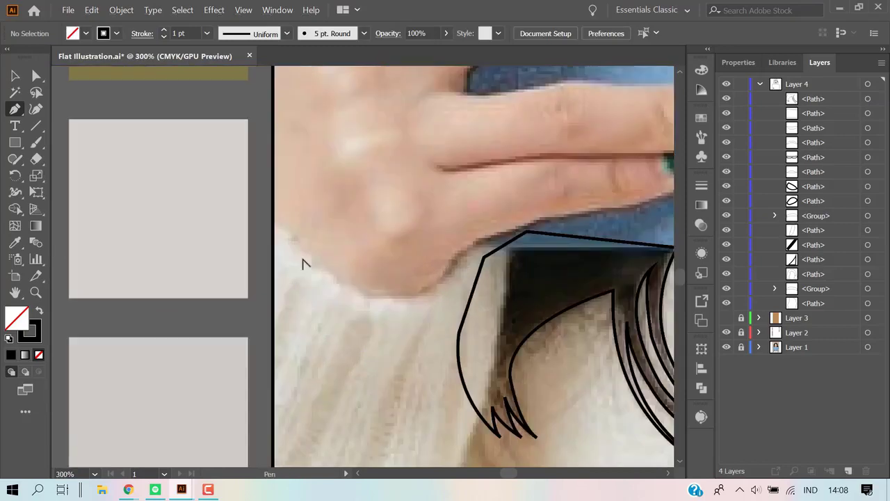
left_click(272, 221)
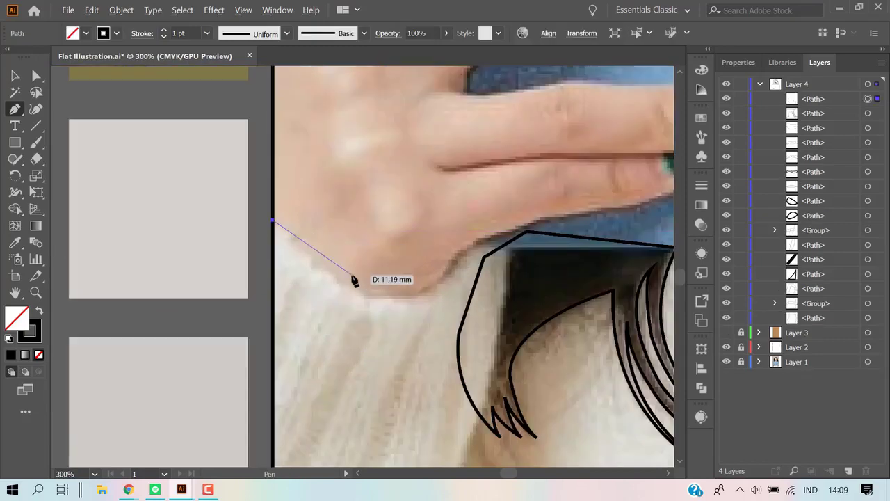
mouse_move(371, 296)
left_mouse_down()
mouse_move(478, 283)
mouse_move(485, 231)
mouse_move(476, 231)
left_mouse_up()
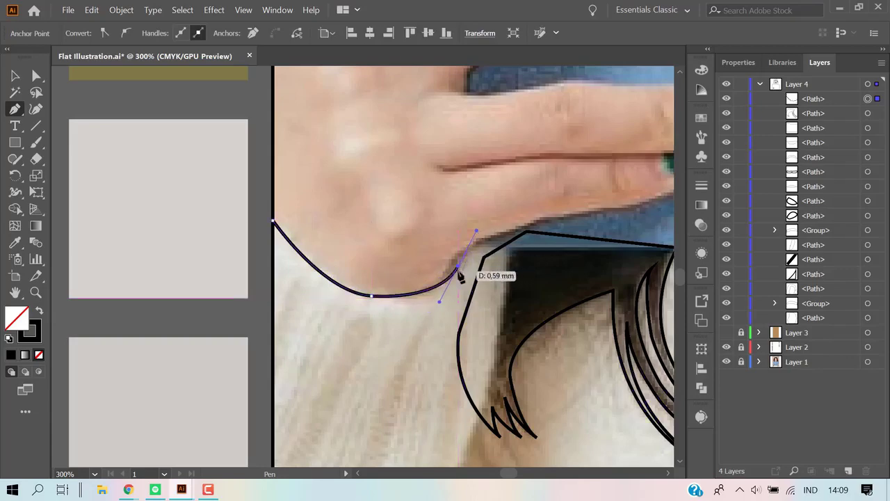
key("ctrl+z")
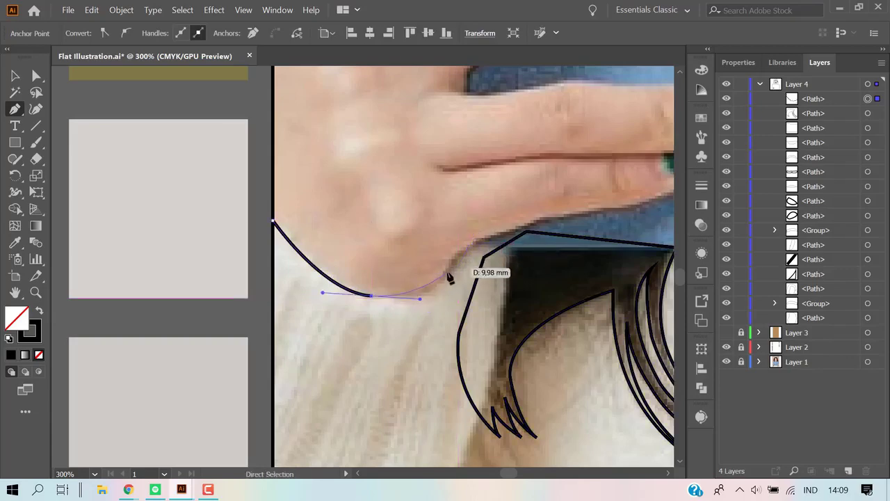
left_click_drag(453, 268, 478, 239)
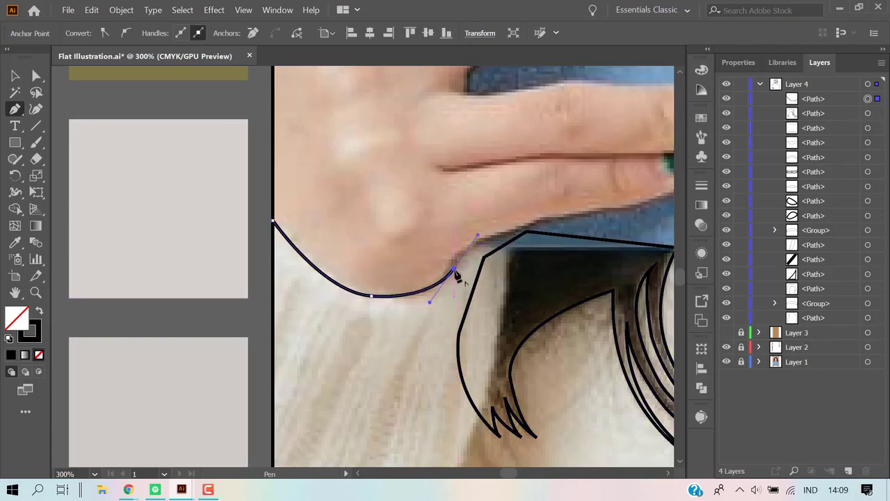
left_click_drag(482, 247, 484, 253)
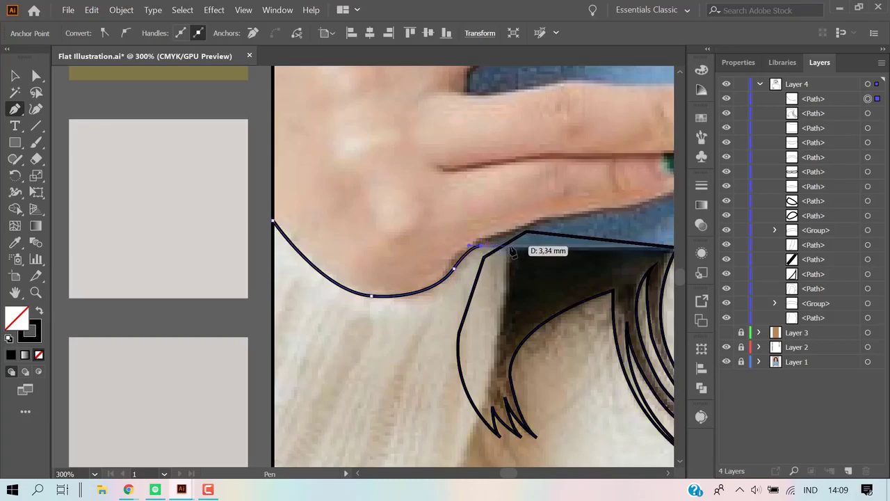
scroll(511, 258, "down", 1)
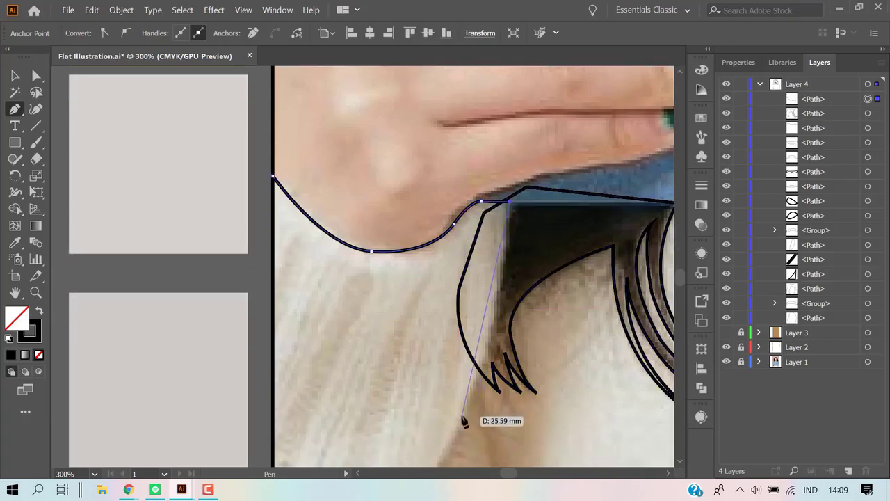
Extend the hand curve with Pen anchors down beside the hair along the sweater fold.
left_click_drag(461, 416, 422, 436)
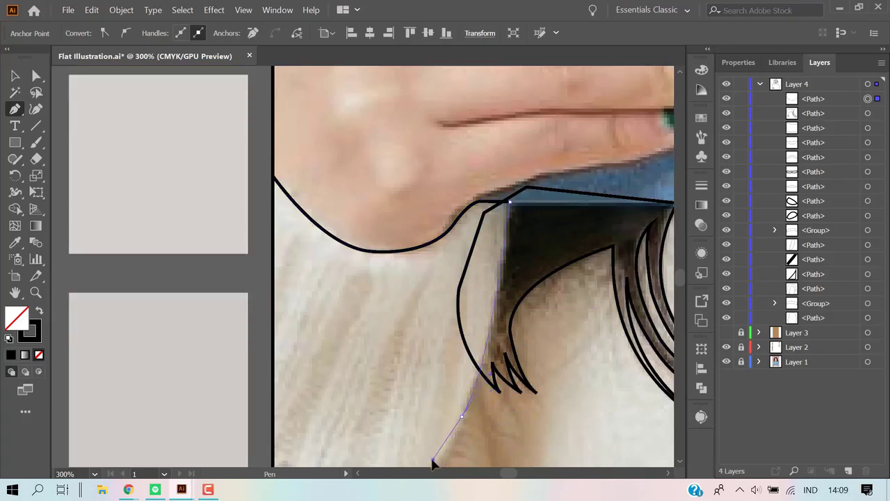
scroll(418, 417, "down", 4)
left_click_drag(422, 367, 417, 363)
scroll(417, 363, "up", 2)
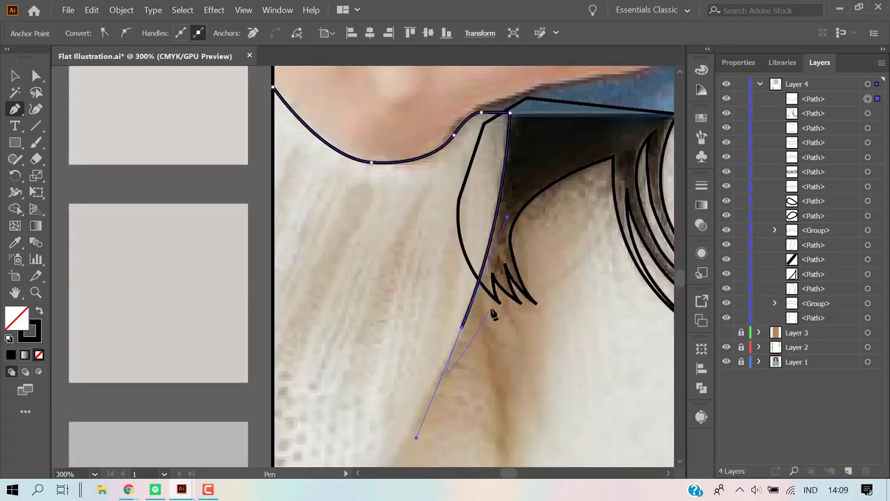
scroll(417, 434, "down", 1)
scroll(488, 350, "down", 2)
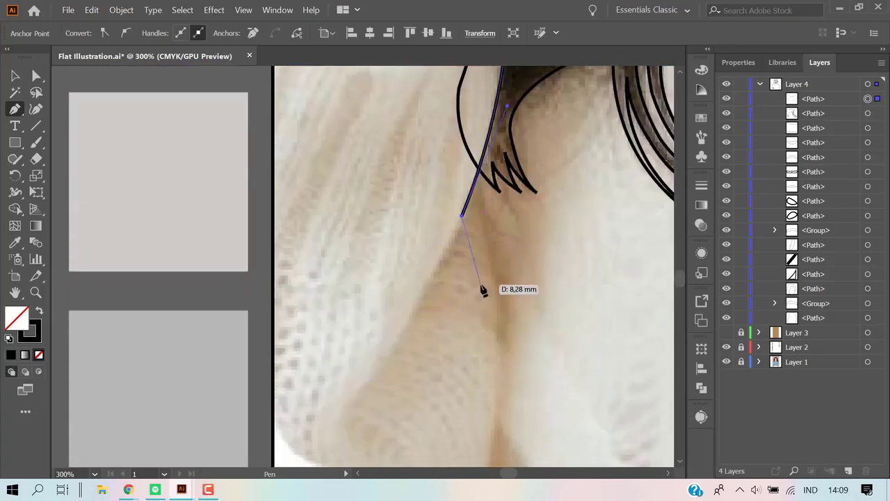
scroll(496, 246, "up", 2)
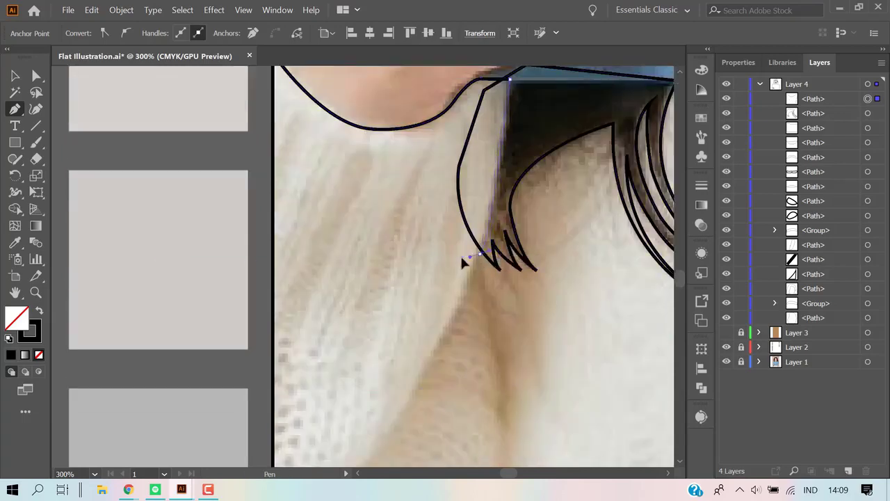
scroll(498, 367, "down", 3)
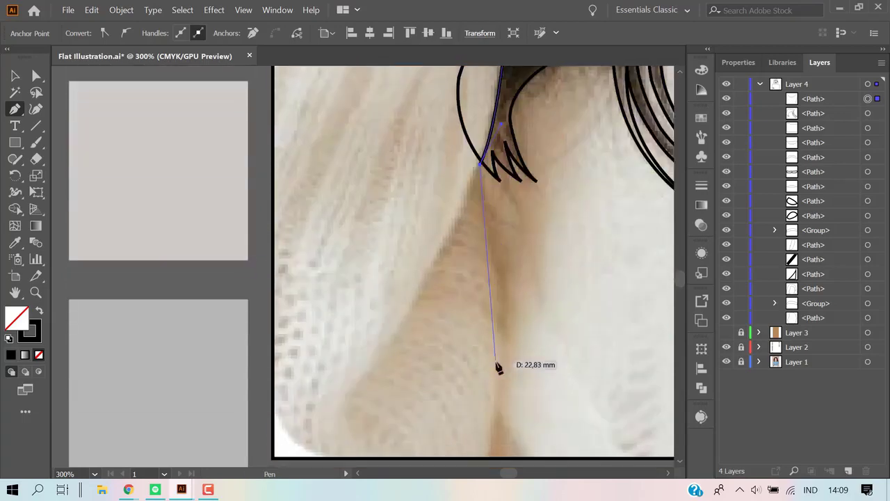
left_click_drag(472, 427, 479, 437)
scroll(484, 434, "down", 3)
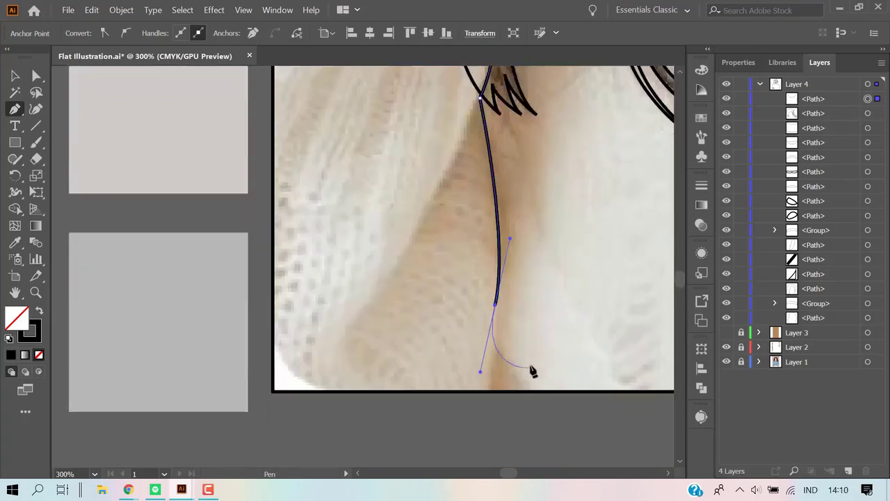
Place an anchor at the artboard's bottom edge, drop its handle, and close the path at its start.
left_click_drag(488, 369, 461, 445)
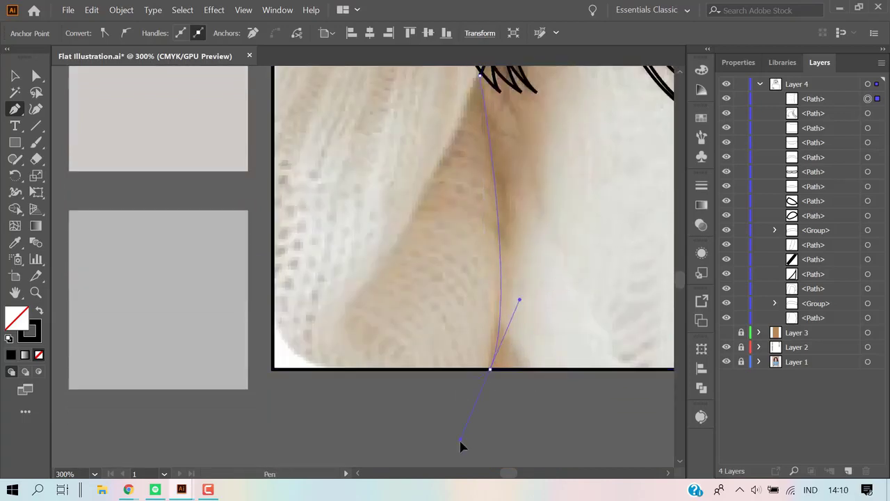
left_click(490, 369)
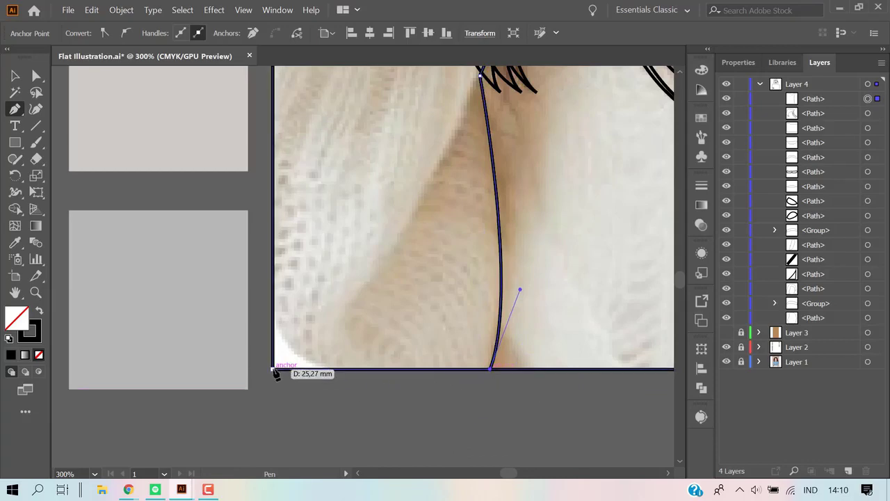
scroll(302, 290, "up", 2)
scroll(302, 291, "up", 5)
left_click(273, 141)
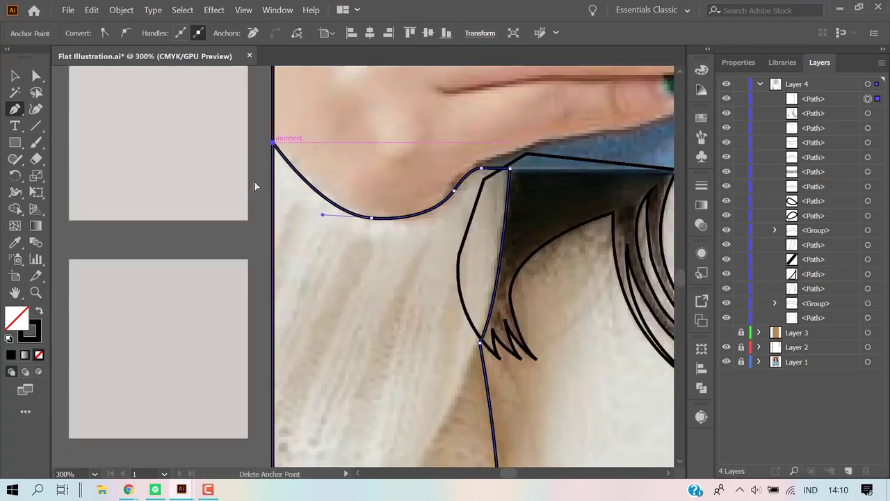
scroll(479, 304, "down", 3)
Pen a closed fold shape from the hair-tip junction curving down-left and back up.
scroll(479, 304, "down", 2)
left_click(480, 199)
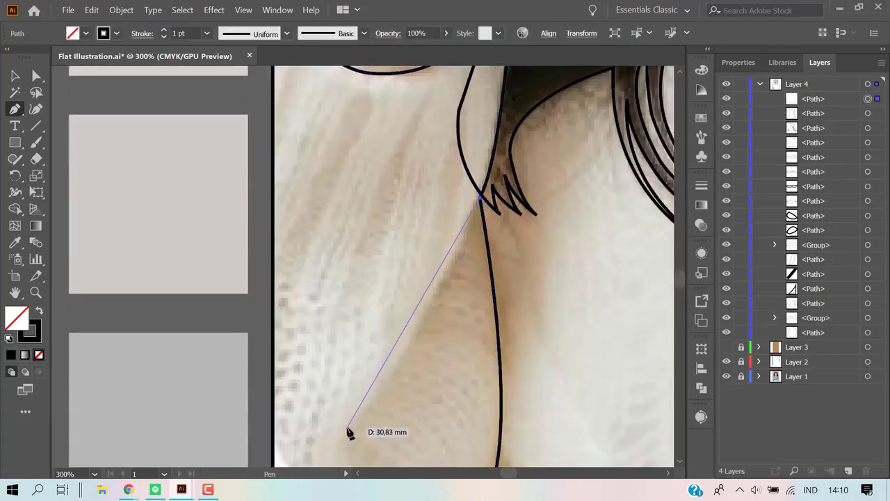
left_click_drag(348, 425, 310, 434)
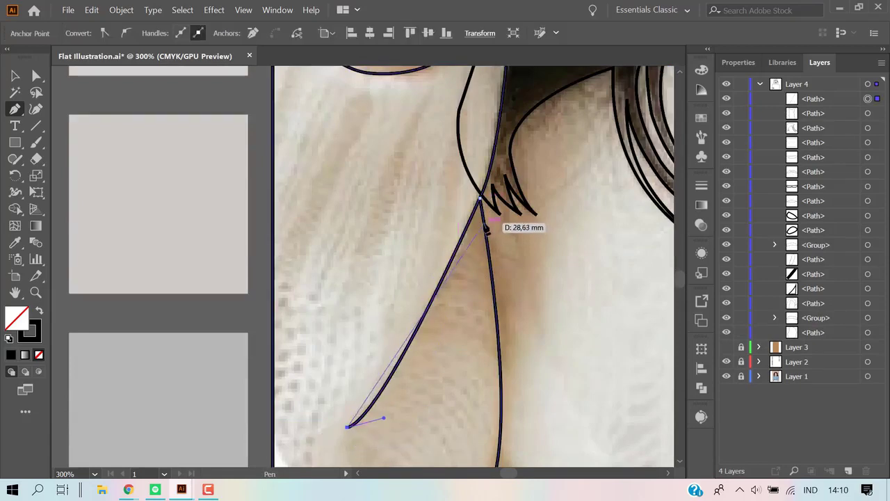
left_click_drag(484, 223, 460, 247)
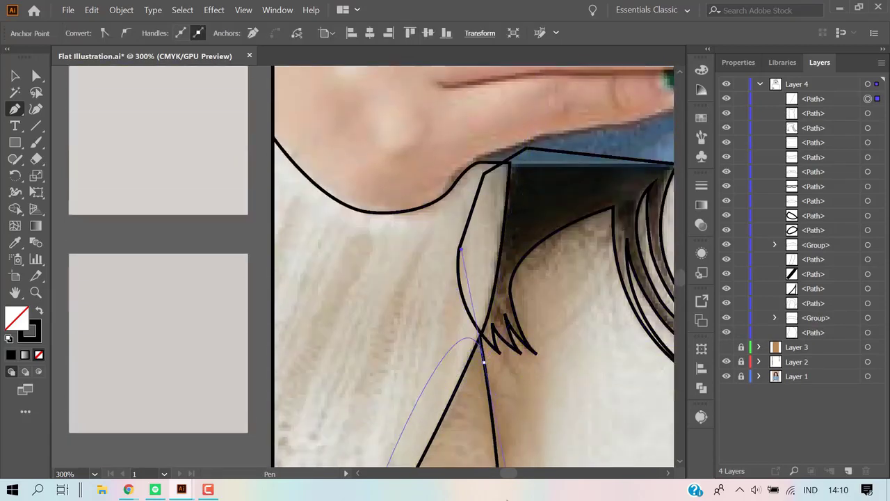
scroll(487, 299, "down", 4)
scroll(504, 275, "down", 1)
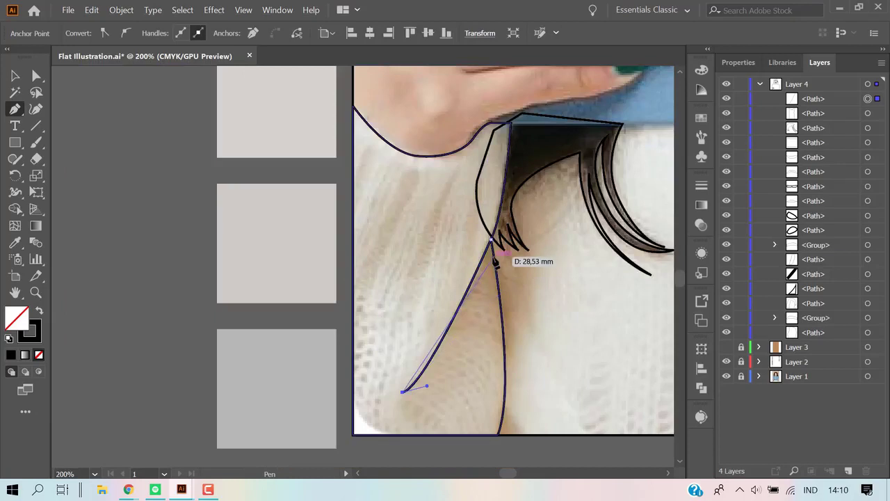
left_click(403, 392)
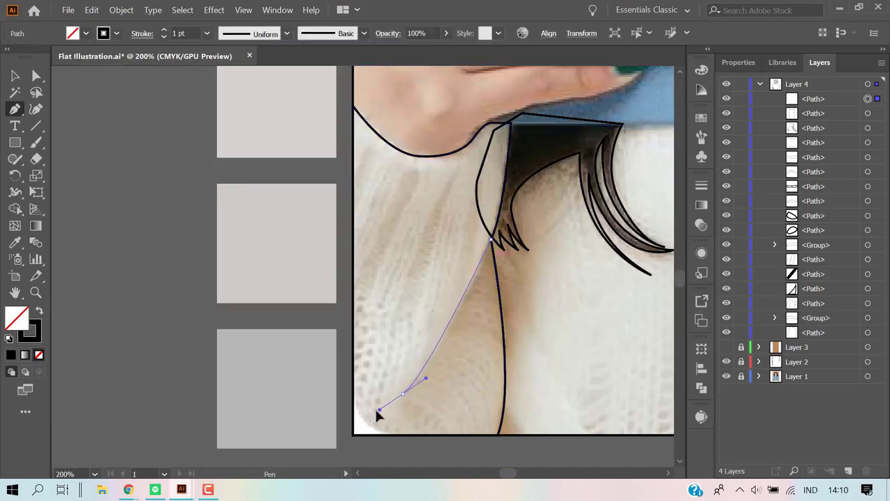
Reshape the fold by smoothing its lower curve and moving its upper anchor with Direct Selection.
left_click_drag(374, 406, 353, 439)
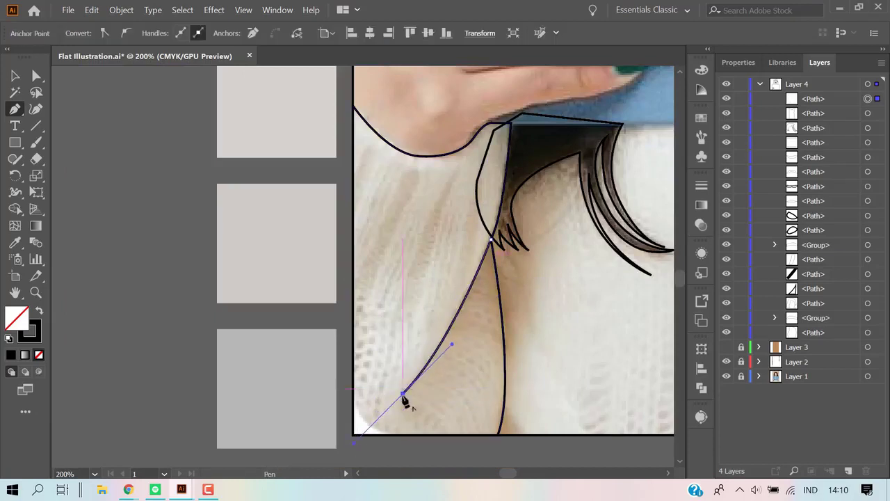
left_click_drag(491, 240, 497, 270)
scroll(511, 278, "up", 5)
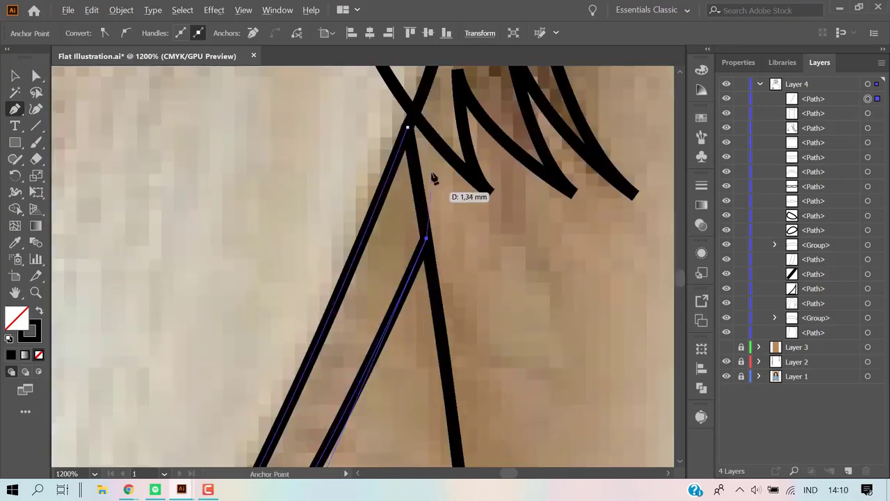
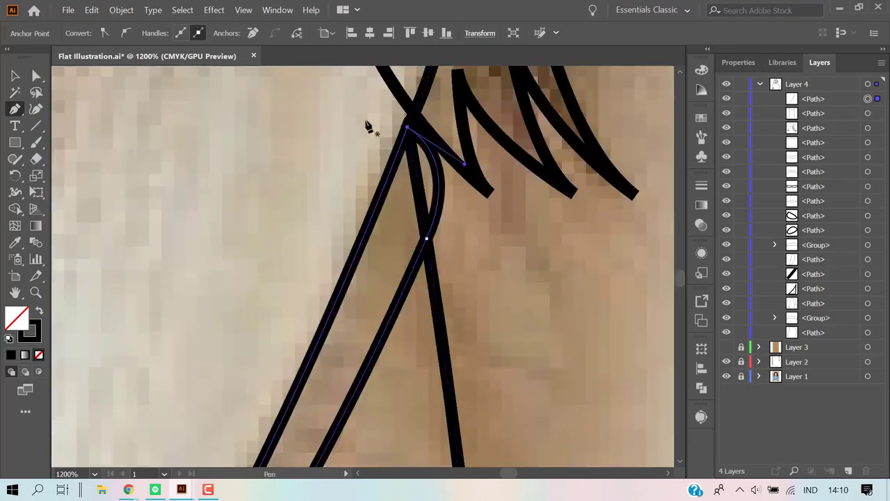
Merge the area between the new curve and the straight line under the left hand into a shadow shape.
left_click(517, 246, "ctrl")
left_click(433, 276, "ctrl")
left_click(441, 183, "ctrl+shift")
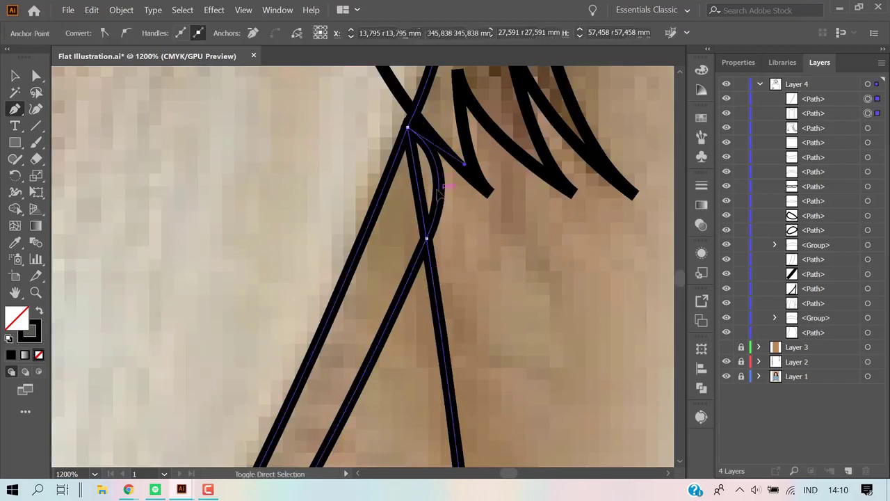
left_click(430, 184)
key("v")
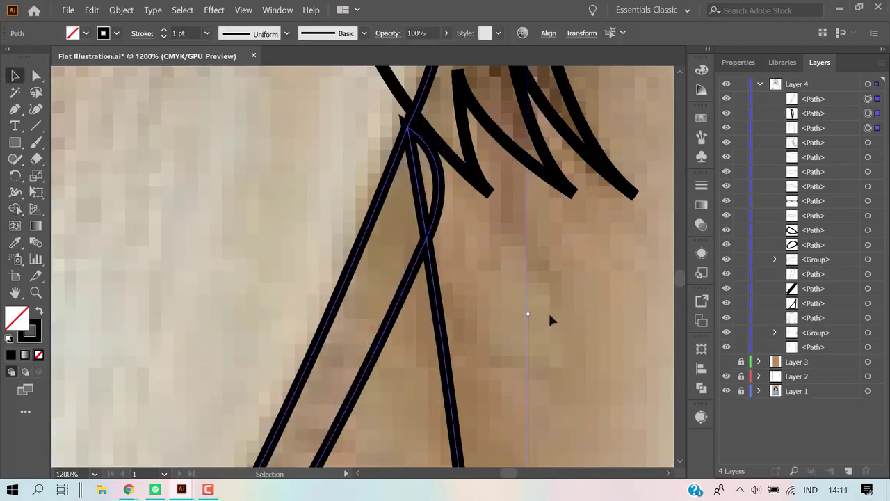
Clear the selection and move the view down to the right hand.
left_click(550, 318)
left_click(443, 200)
scroll(545, 307, "down", 2)
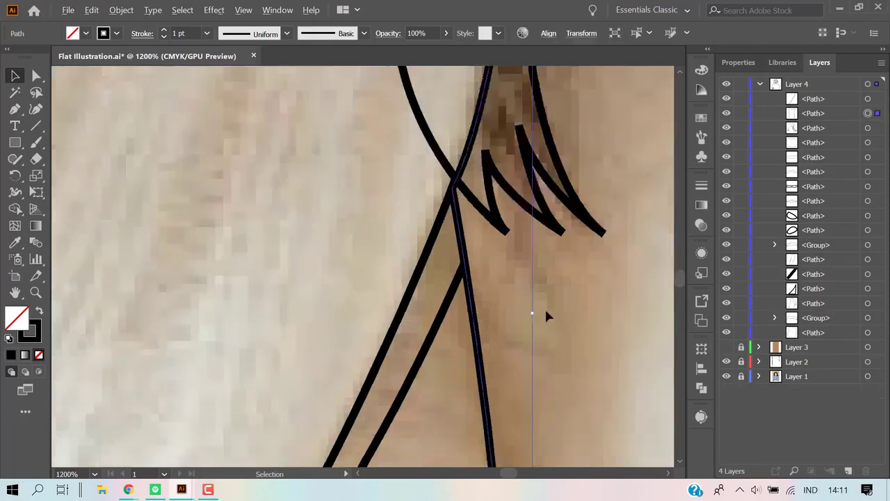
scroll(544, 307, "down", 1)
scroll(591, 311, "down", 1)
left_click(593, 321)
scroll(593, 321, "down", 1)
scroll(549, 309, "down", 1)
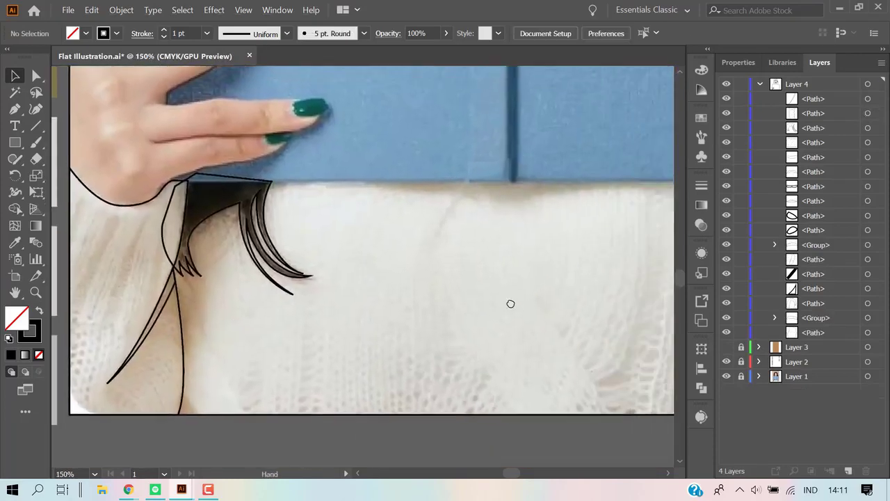
scroll(514, 304, "down", 2)
left_click_drag(519, 304, 368, 324)
scroll(421, 327, "up", 1)
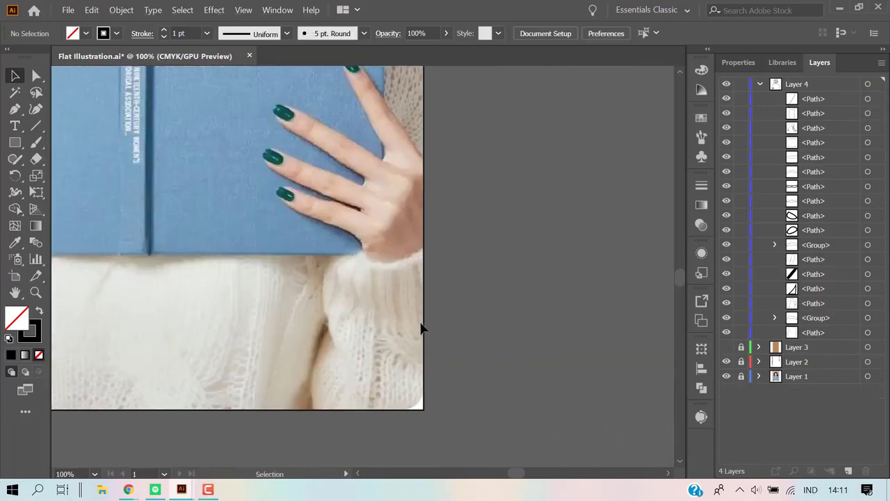
scroll(420, 328, "up", 1)
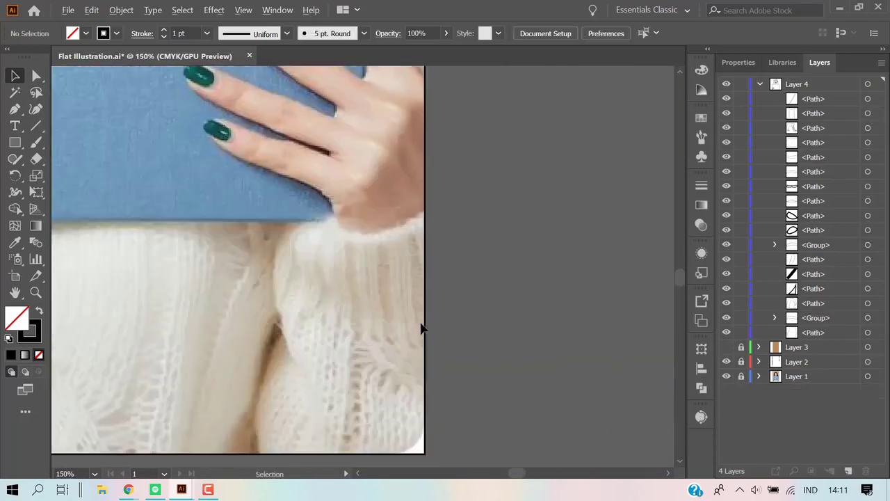
Trace the bottom of the right hand from the artboard edge to the hand's inner corner.
left_click(424, 212)
scroll(376, 240, "up", 1)
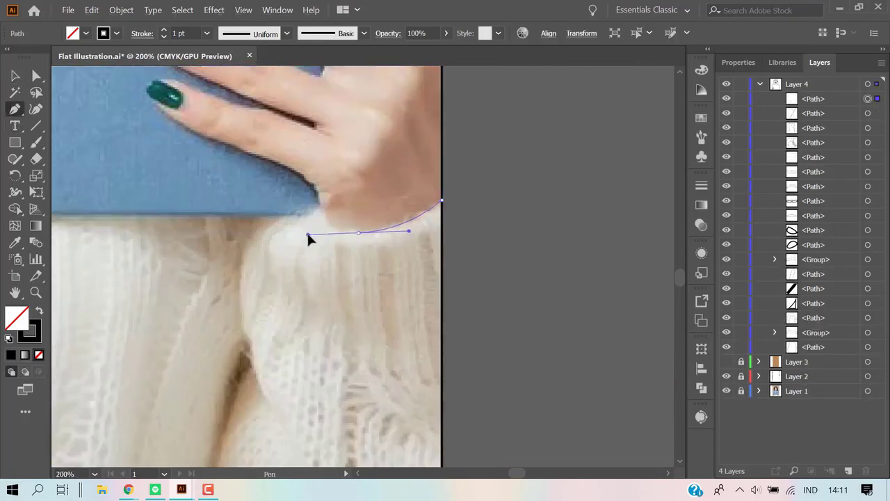
left_click_drag(306, 235, 373, 229)
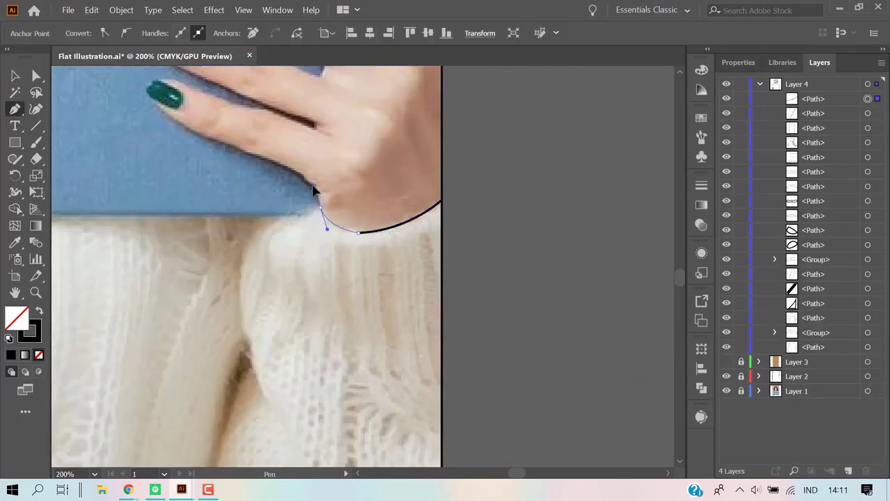
mouse_move(320, 207)
left_mouse_down()
mouse_move(291, 221)
mouse_move(298, 210)
left_mouse_up()
scroll(317, 224, "up", 2)
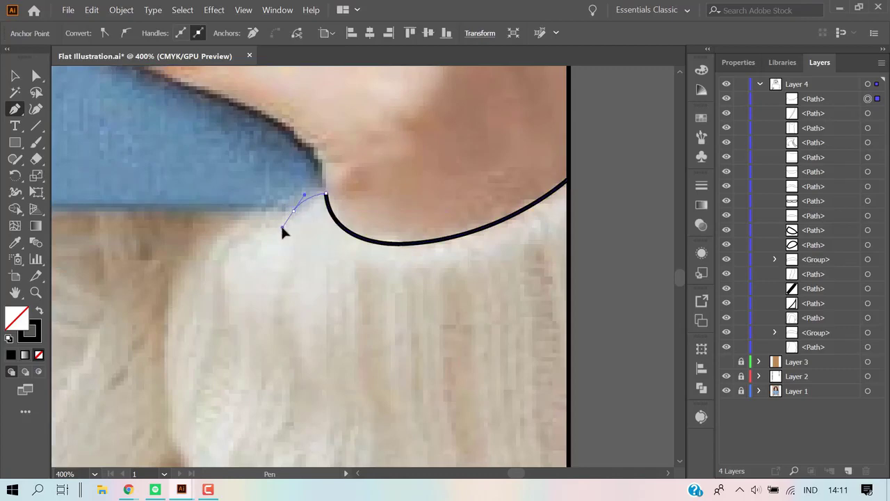
left_click(294, 209)
mouse_move(188, 264)
left_mouse_down()
mouse_move(181, 314)
mouse_move(235, 285)
left_mouse_up()
Continue the outline down the sleeve edge, anchoring at the sleeve's crease.
scroll(219, 299, "down", 2)
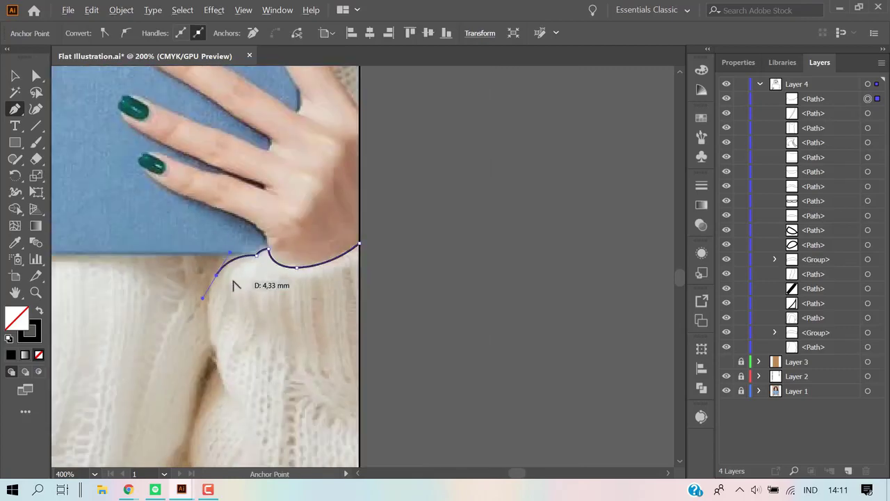
left_click(210, 342)
scroll(249, 332, "down", 2)
scroll(232, 332, "up", 1)
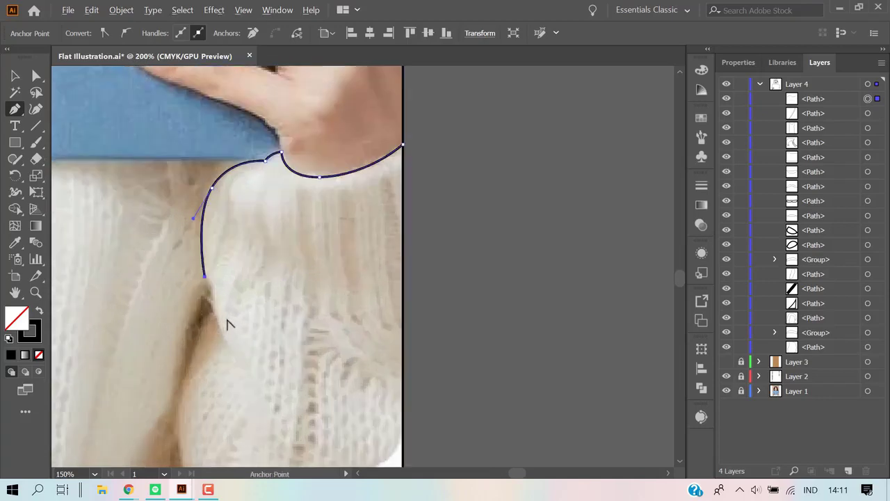
scroll(226, 322, "up", 2)
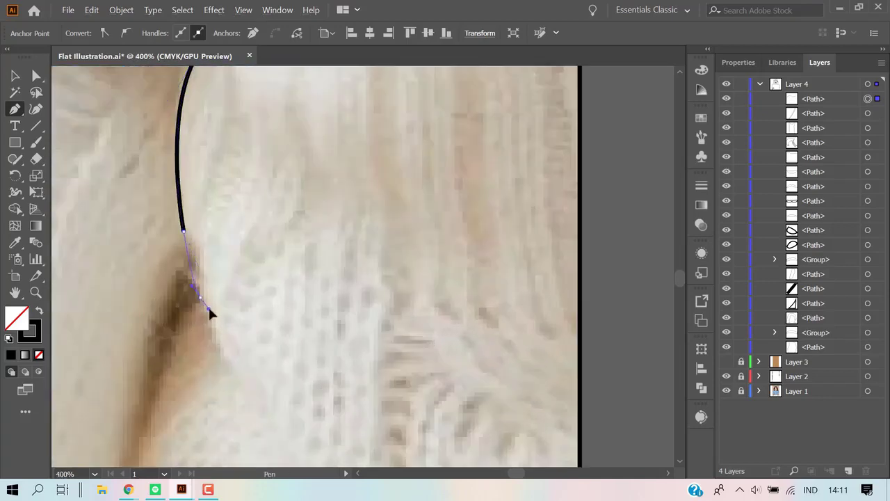
left_click(207, 307)
scroll(233, 314, "down", 3)
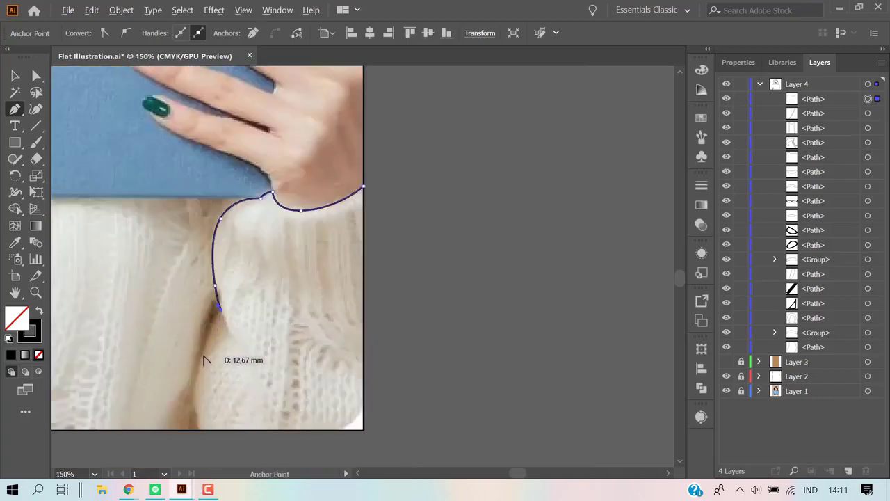
scroll(206, 360, "up", 3)
scroll(203, 359, "down", 2)
Extend the sleeve outline to the artboard's bottom-right corner and close it at the start.
mouse_move(206, 474)
left_mouse_down()
mouse_move(197, 449)
mouse_move(188, 463)
left_mouse_up()
left_click_drag(197, 405, 202, 416)
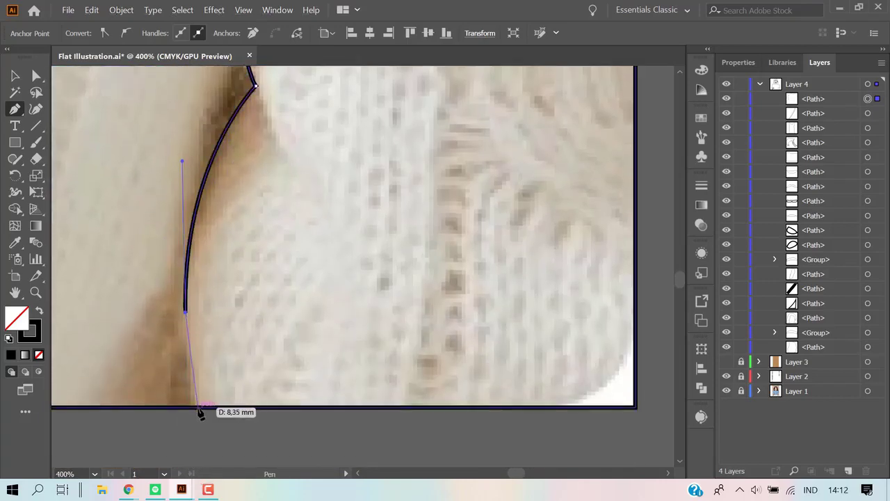
left_click(635, 407)
key("ctrl+minus")
scroll(566, 223, "up", 2)
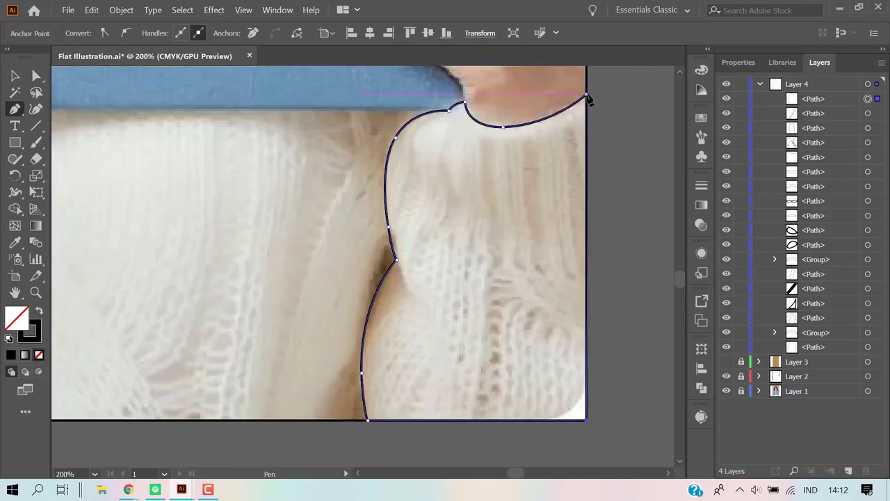
left_click(586, 97)
left_click(614, 143, "ctrl")
scroll(383, 299, "up", 3)
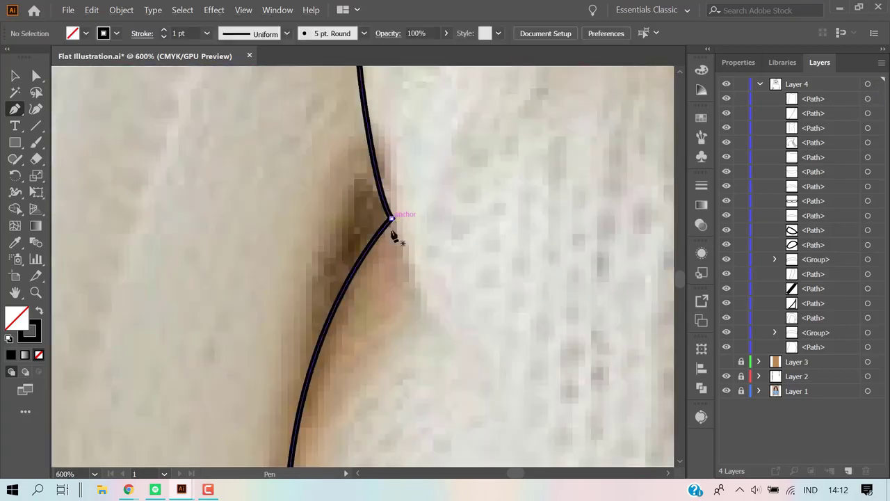
Draw a narrow curved crease sliver from the waist corner down and back to the fork.
left_click(391, 219)
left_click_drag(480, 361, 463, 357)
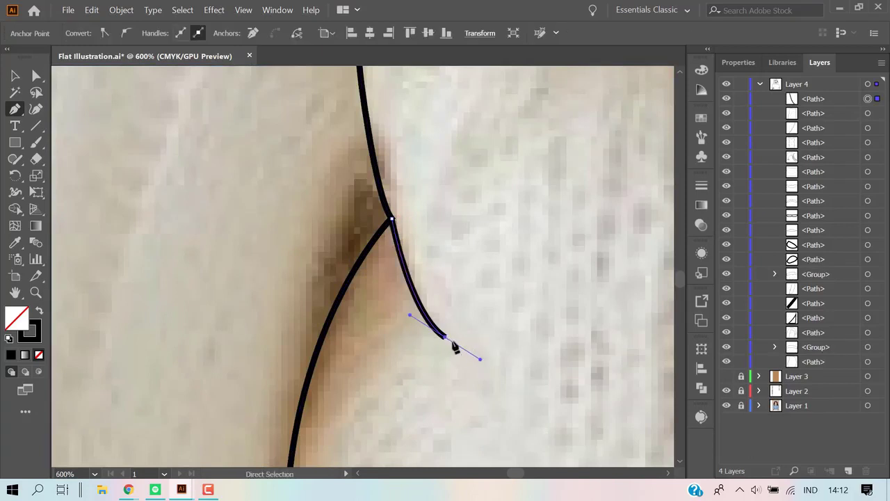
key("ctrl+z")
key("ctrl+z")
left_click(457, 353)
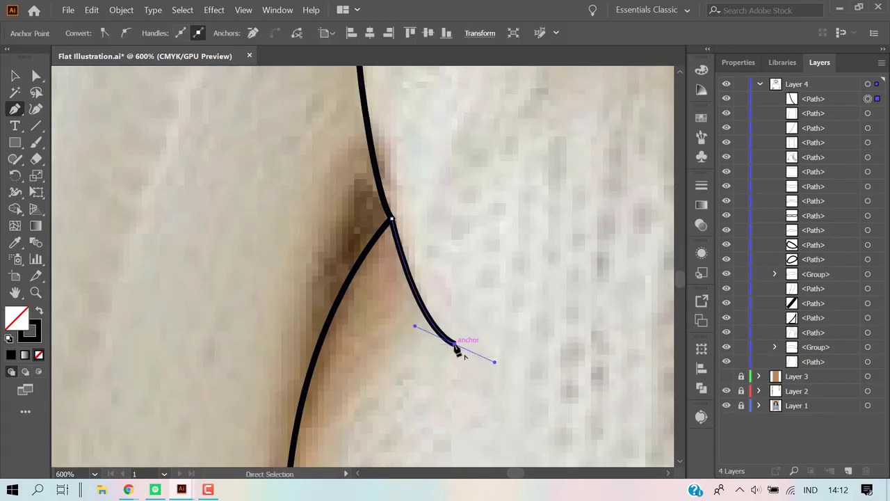
left_click_drag(489, 376, 489, 375)
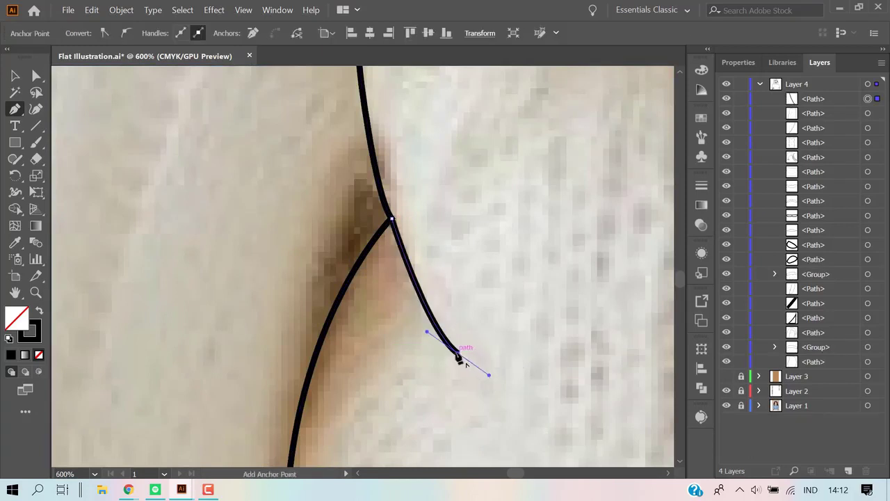
left_click(457, 354)
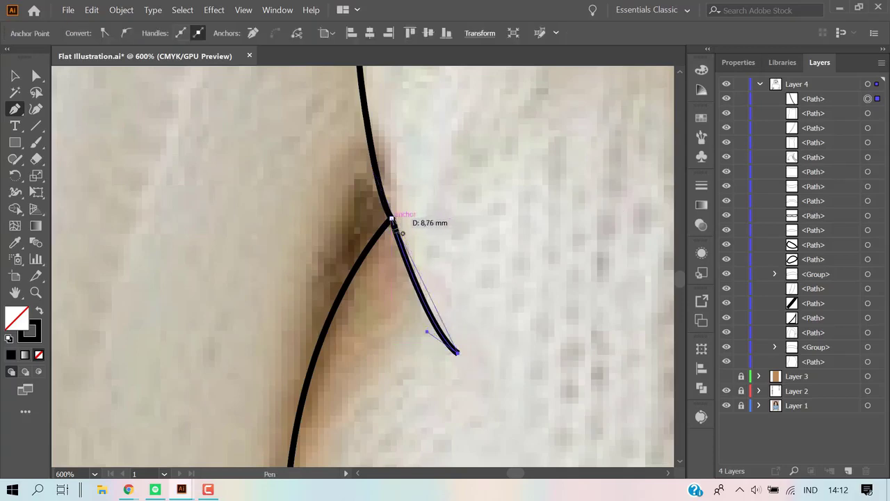
left_click_drag(375, 237, 388, 169)
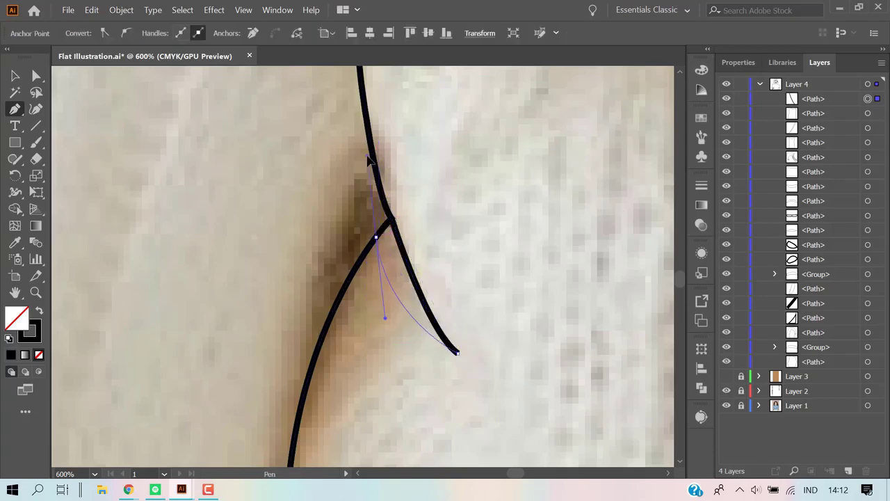
left_click_drag(376, 238, 379, 240)
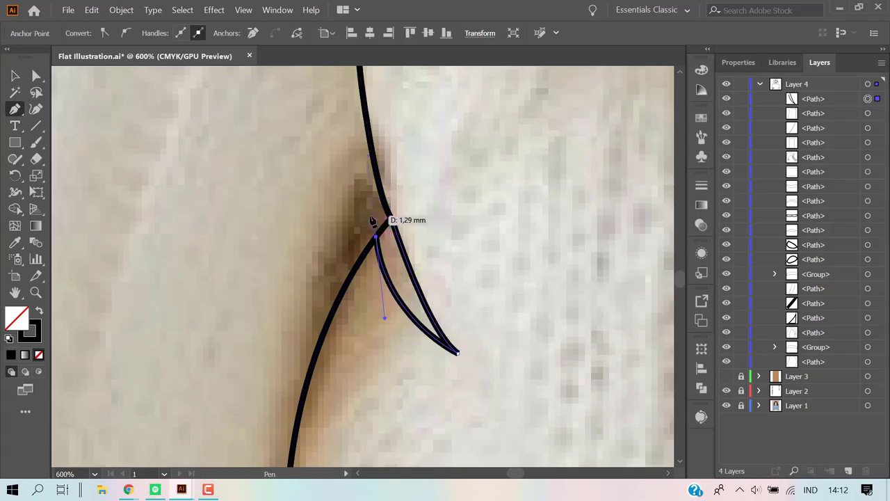
left_click(370, 216)
Fill the small triangle at the crease junction and clear the selection.
key("v")
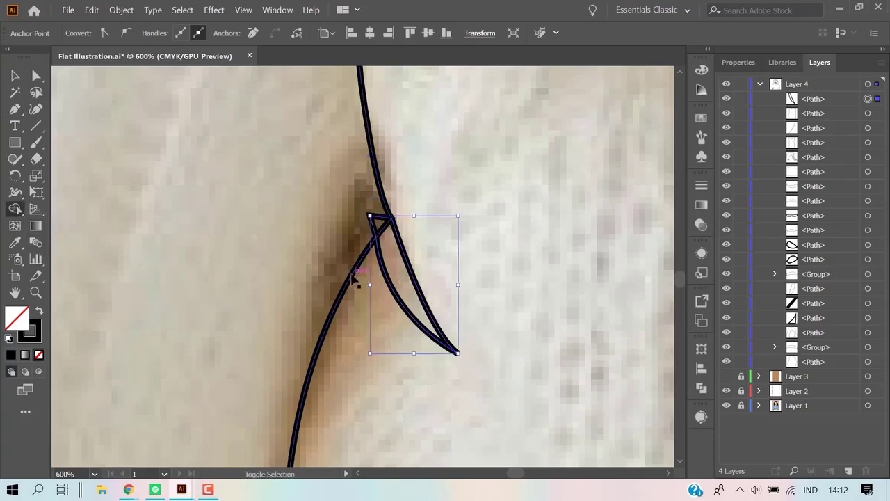
key("ctrl+shift+a")
key("v")
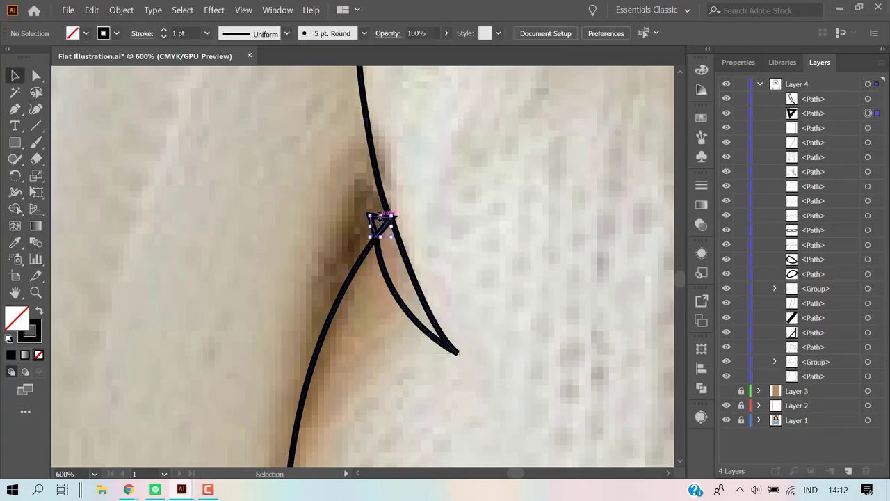
scroll(476, 272, "down", 5)
scroll(472, 264, "down", 2)
Trace the book's top edge, curving across the spine, to the top-right corner.
scroll(473, 264, "down", 1)
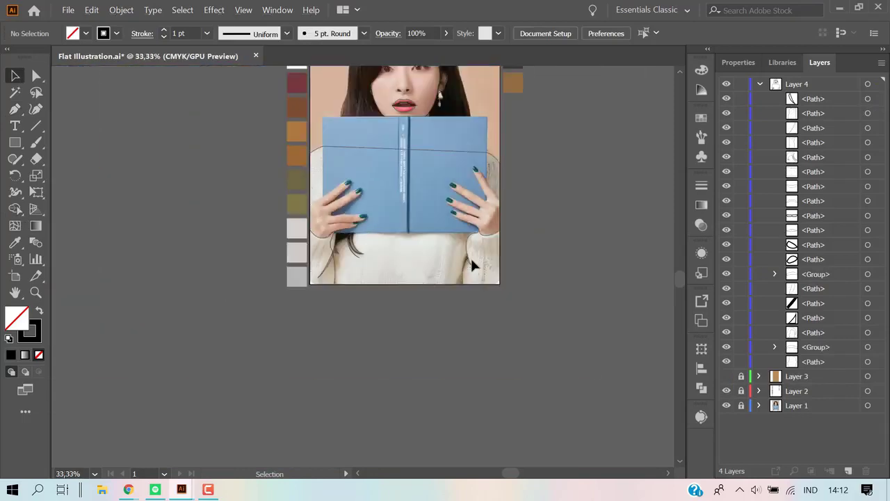
scroll(470, 261, "up", 1)
scroll(415, 233, "up", 2)
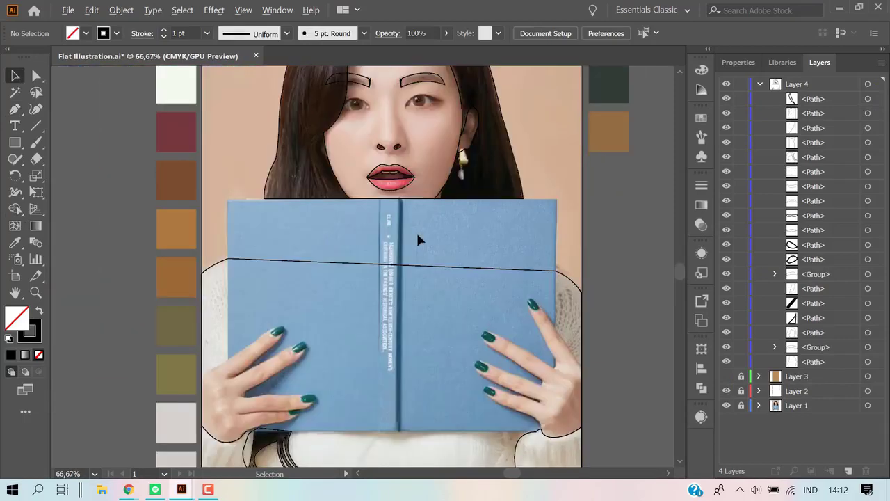
scroll(417, 236, "up", 1)
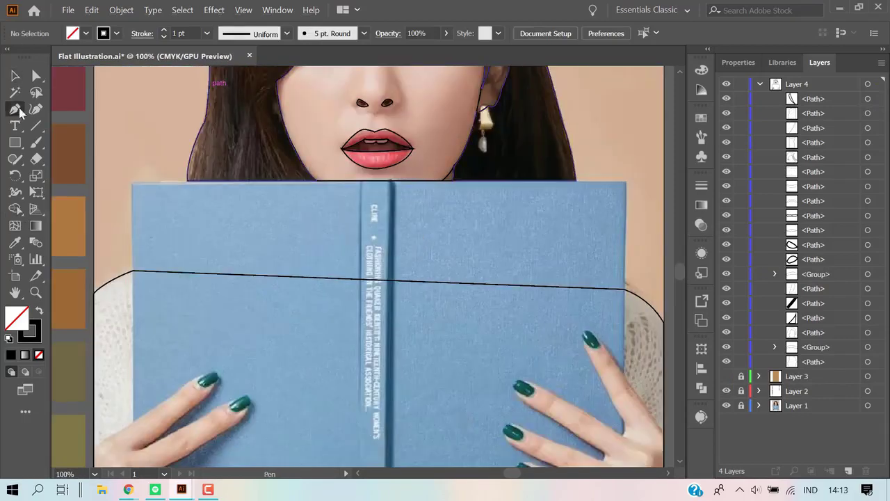
scroll(155, 205, "up", 1)
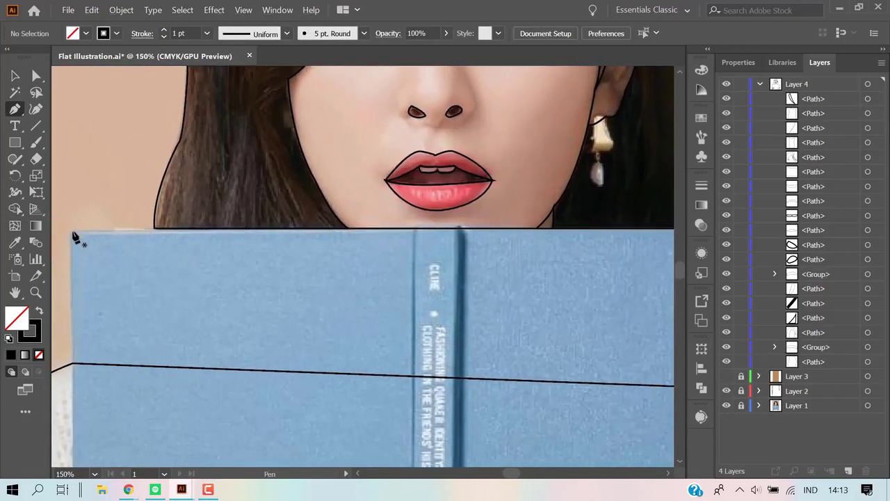
left_click(71, 228)
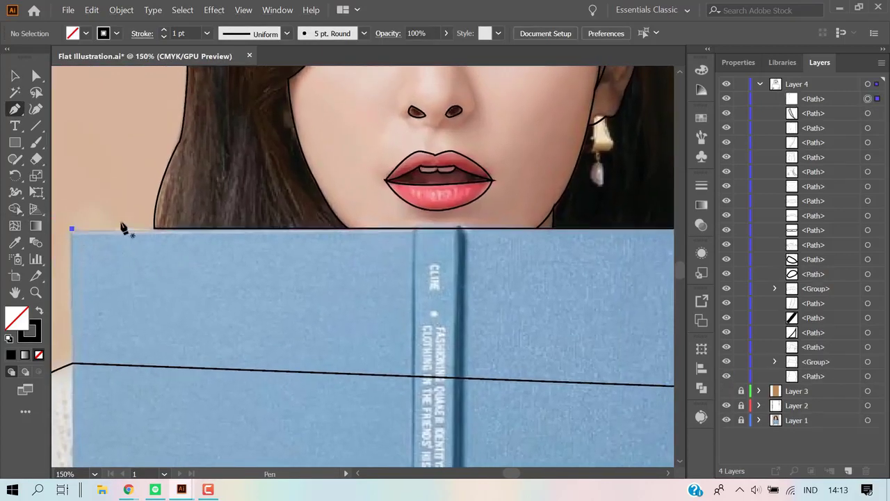
scroll(467, 238, "up", 1)
left_click(396, 225)
left_click_drag(457, 225, 477, 231)
left_click(456, 225)
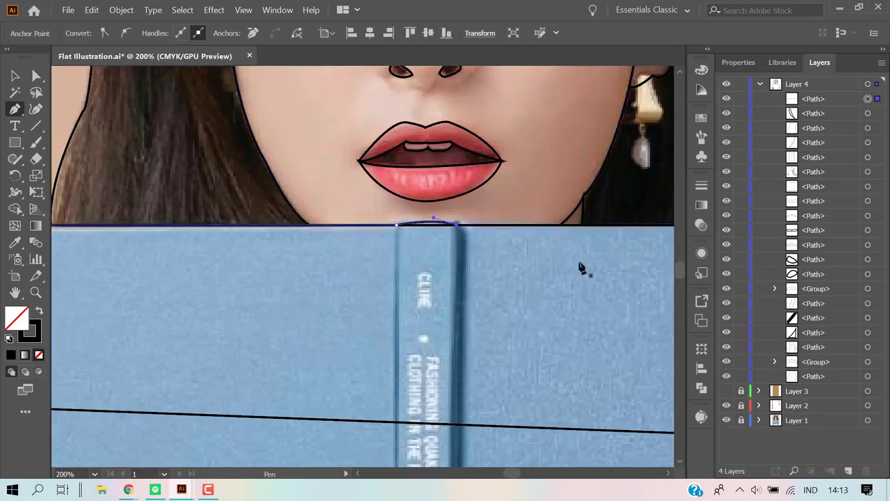
left_click_drag(583, 270, 272, 228)
left_click(103, 209)
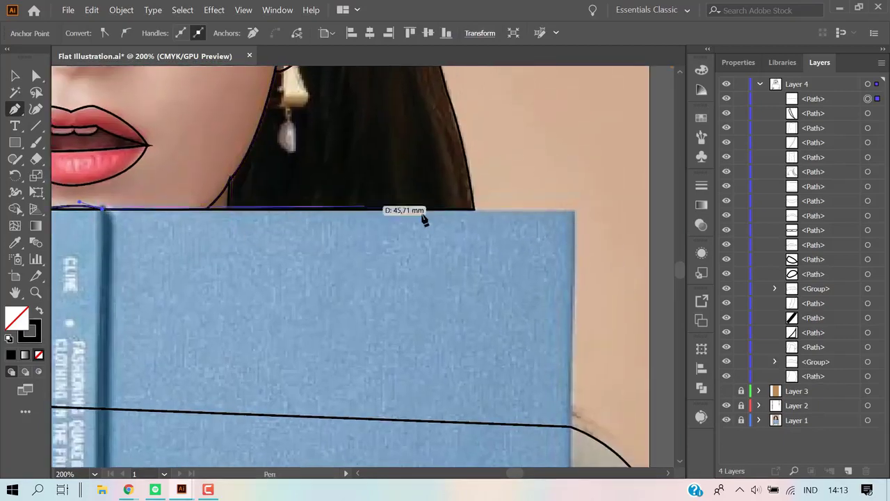
left_click(570, 209)
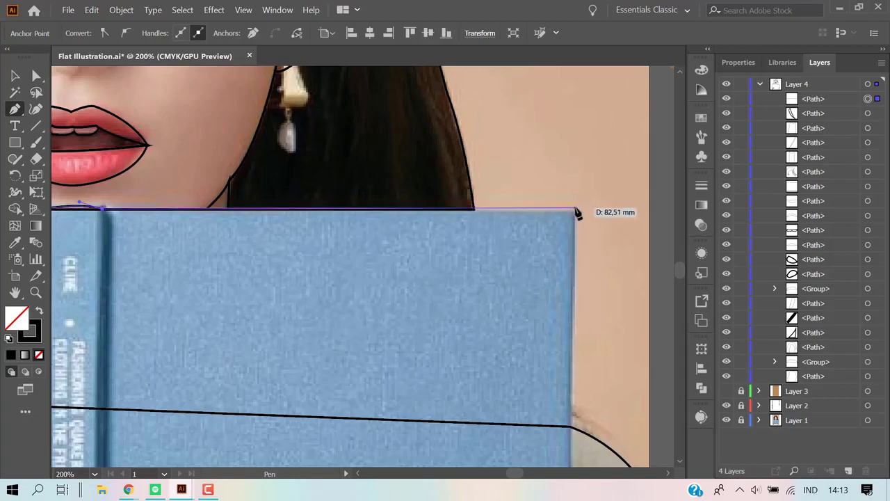
Continue the book outline down the right edge and along the bottom, dipping at the spine.
key("ctrl+1")
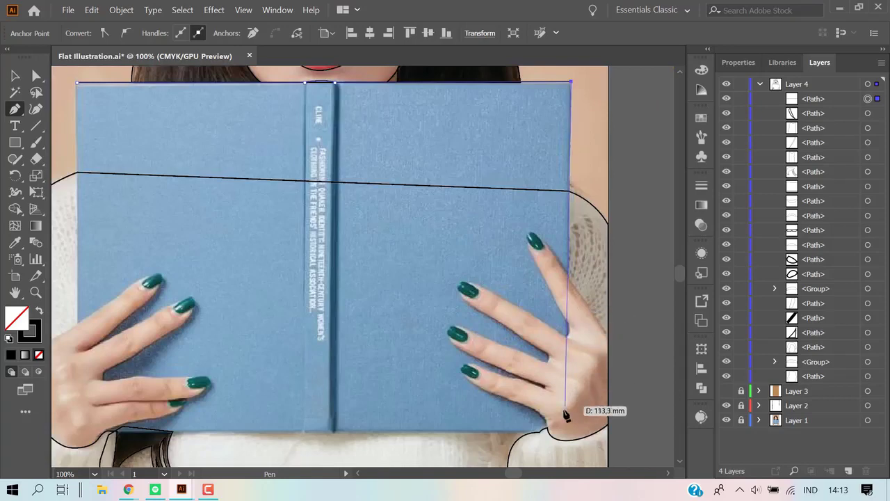
scroll(564, 414, "up", 1)
left_click(570, 353)
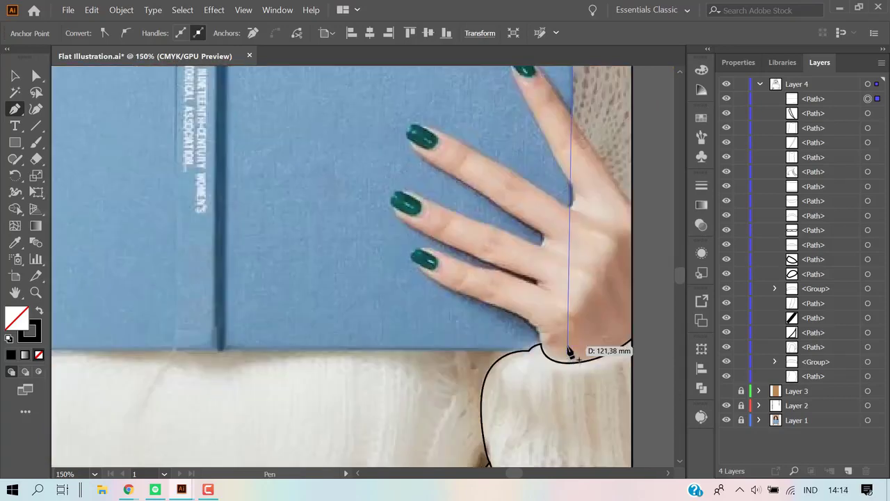
left_click(223, 348)
scroll(197, 357, "up", 2)
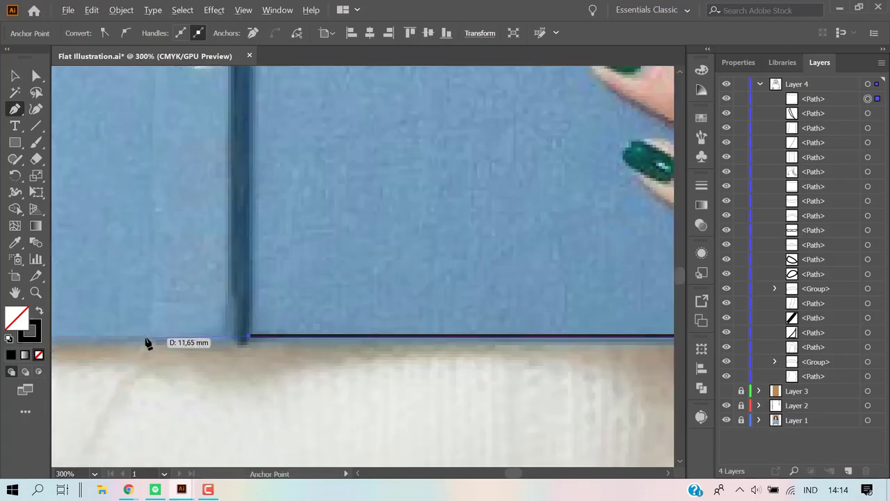
left_click_drag(150, 337, 172, 349)
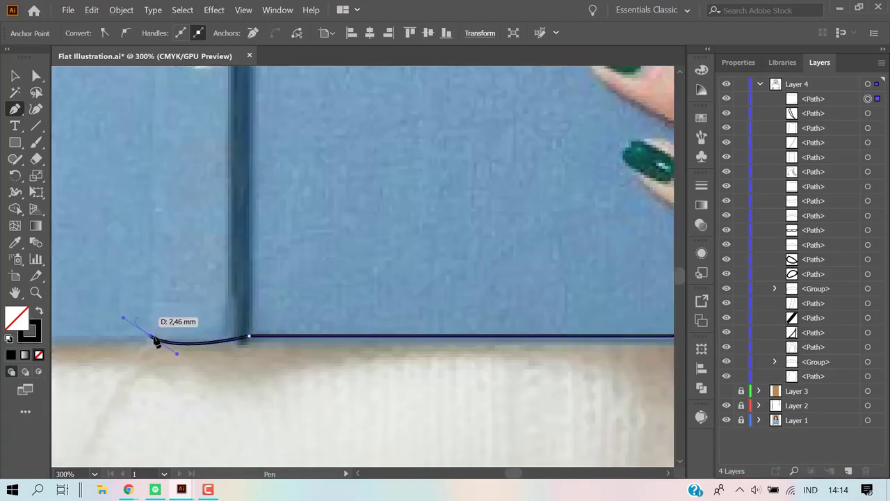
scroll(171, 348, "left", 5)
scroll(407, 313, "left", 2)
scroll(408, 313, "down", 1)
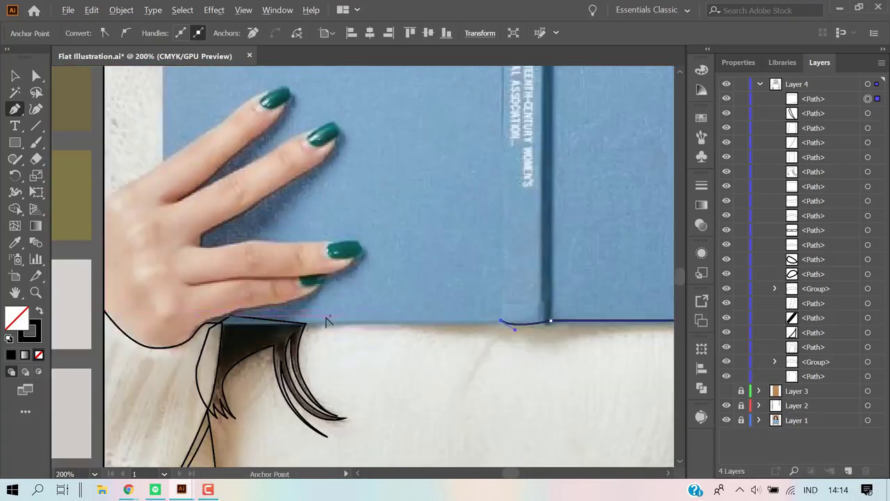
scroll(348, 364, "left", 3)
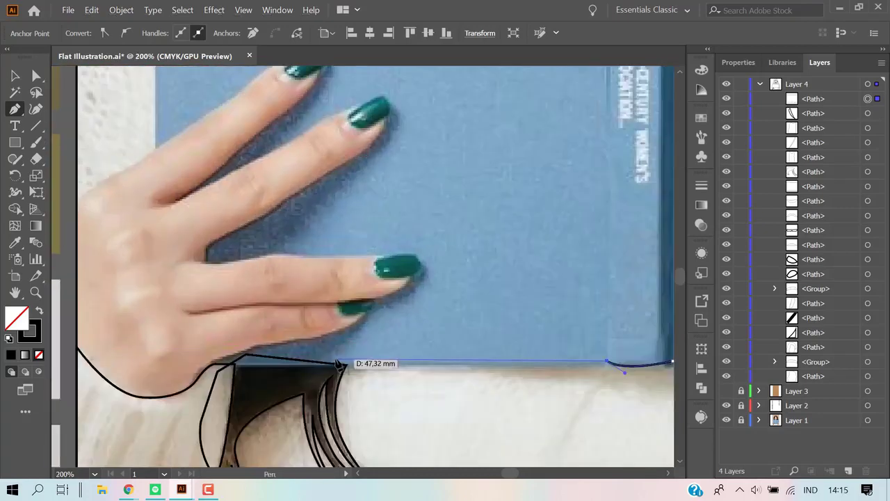
left_click(170, 361)
scroll(171, 348, "up", 3)
scroll(123, 103, "up", 5)
scroll(163, 173, "up", 3)
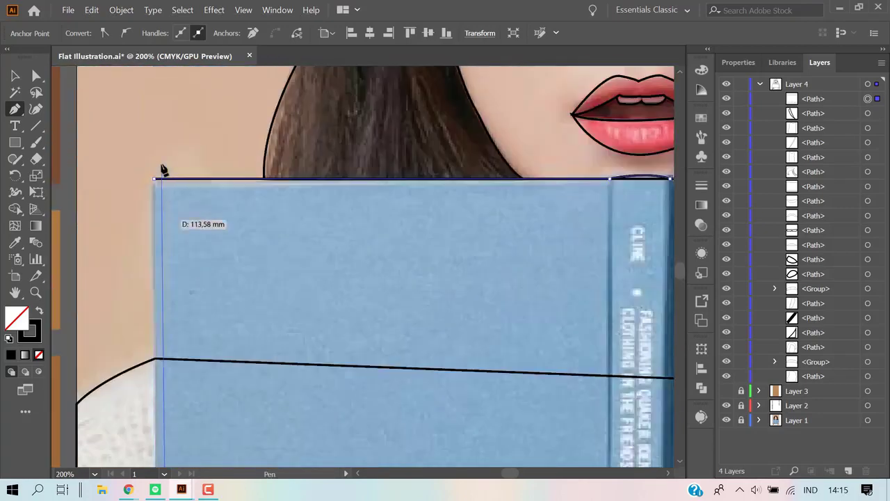
Add the book's left-side corners, then delete the stray diagonal segment.
left_click(158, 193)
scroll(209, 230, "down", 3)
scroll(281, 280, "down", 5)
scroll(258, 244, "down", 5)
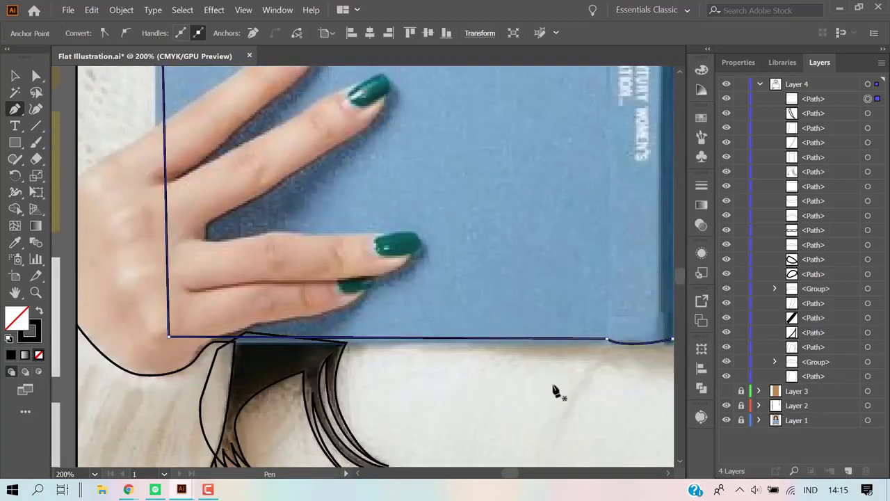
left_click(548, 420)
left_click(36, 75)
key("Delete")
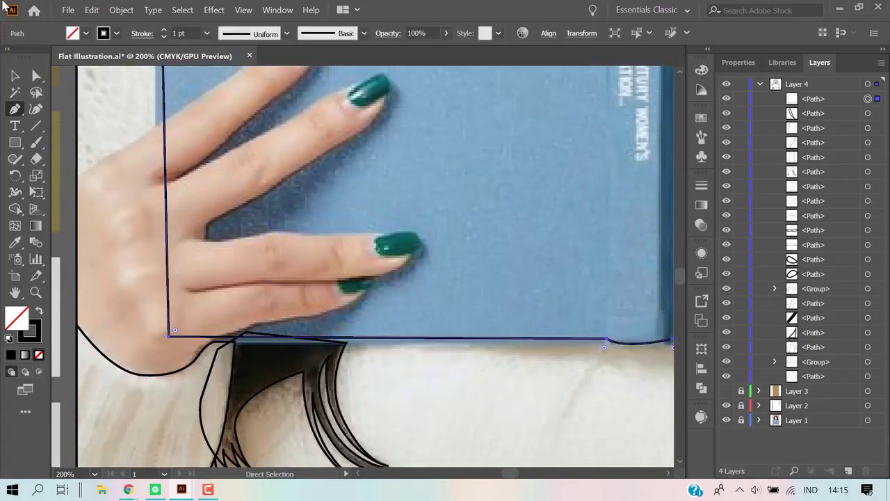
left_click(554, 387)
Move the bottom-left anchor onto the book corner and reshape the bottom edge's dip.
left_click_drag(164, 340, 159, 341)
left_click(556, 392)
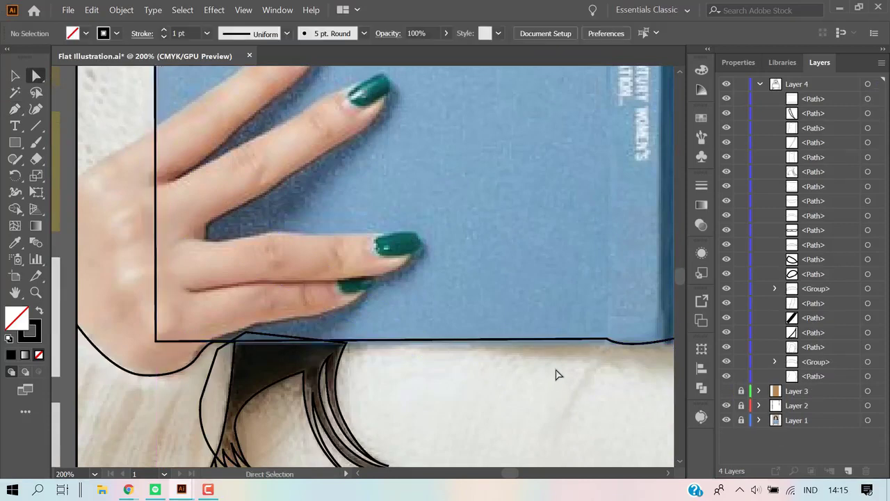
key("ctrl+minus")
key("ctrl+minus")
scroll(570, 402, "up", 1)
scroll(302, 366, "up", 2)
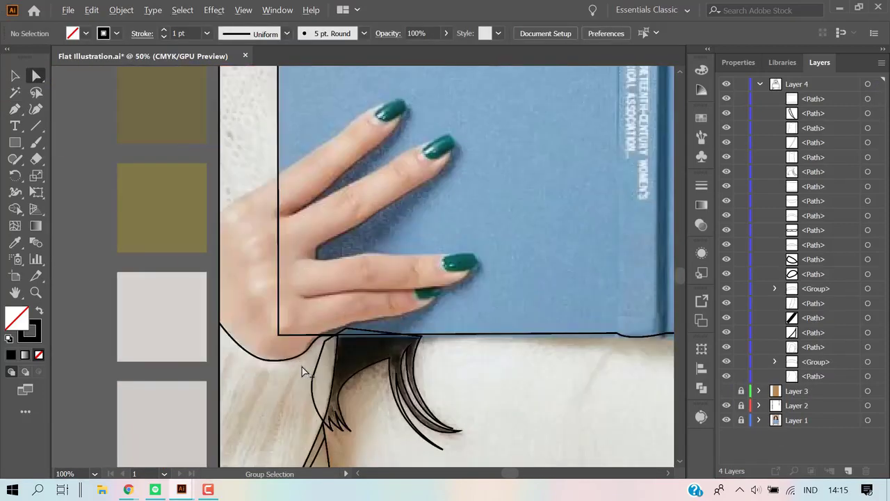
left_click_drag(495, 354, 453, 332)
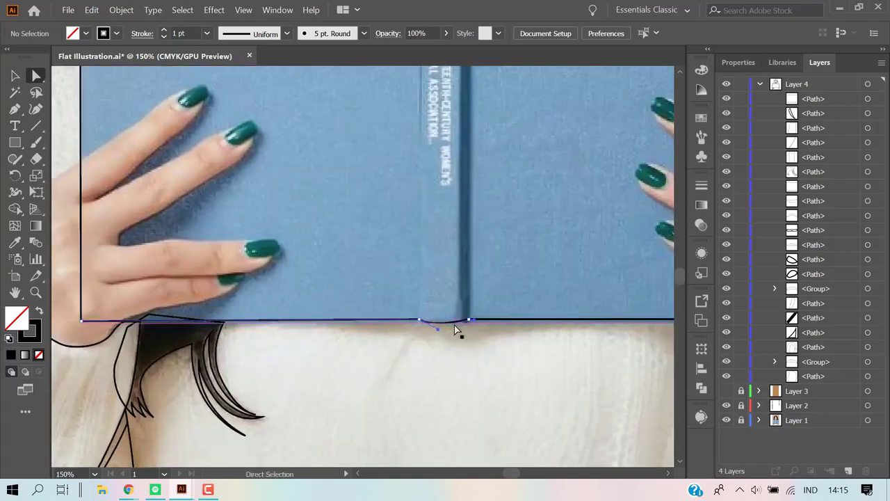
scroll(464, 338, "up", 4)
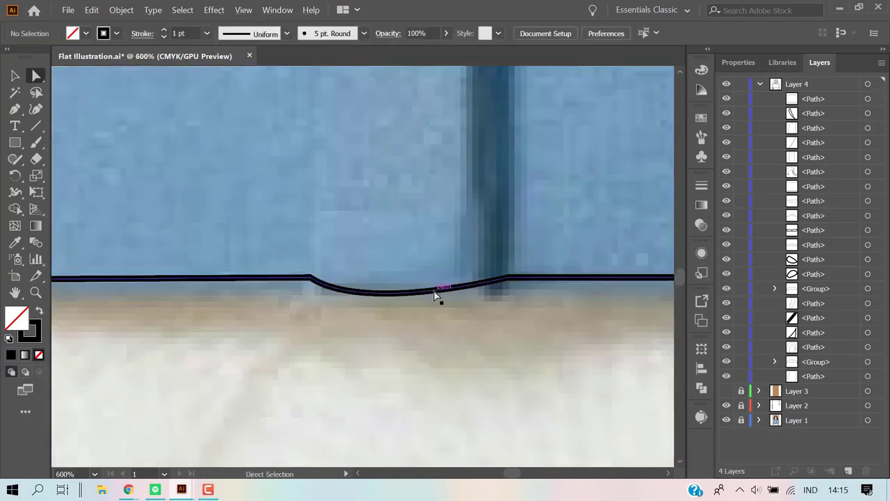
left_click_drag(429, 301, 431, 300)
scroll(431, 300, "down", 5)
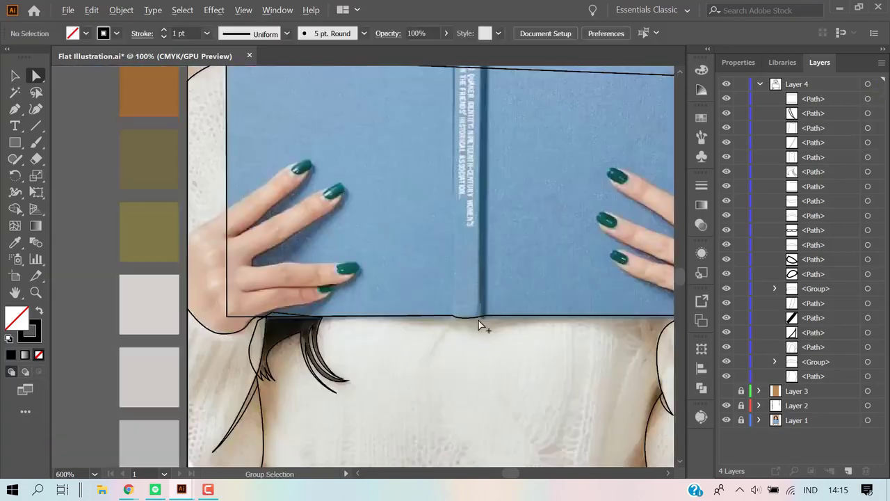
scroll(477, 324, "down", 1)
Draw a closed line down one edge of the book spine, top to bottom.
left_click(15, 110)
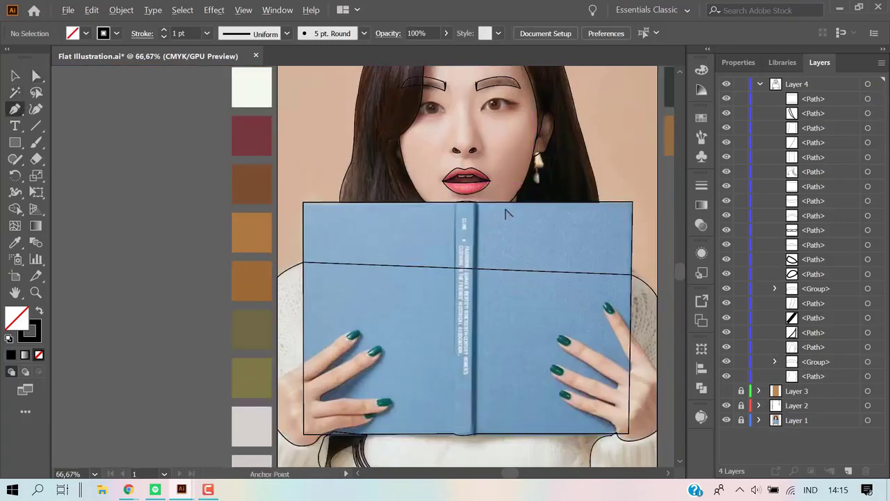
scroll(487, 205, "up", 5)
left_click(410, 192)
scroll(411, 192, "down", 3)
scroll(438, 410, "up", 2)
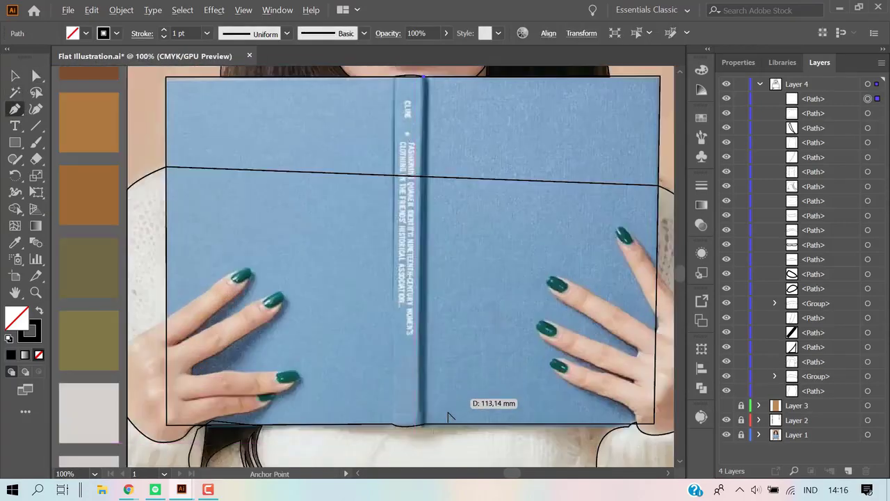
left_click(418, 424)
scroll(418, 426, "up", 4)
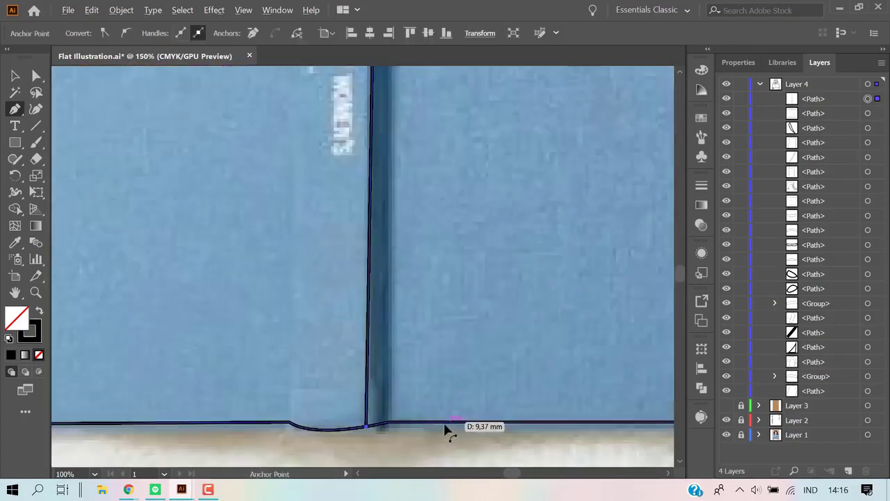
scroll(447, 422, "up", 2)
left_click(363, 423)
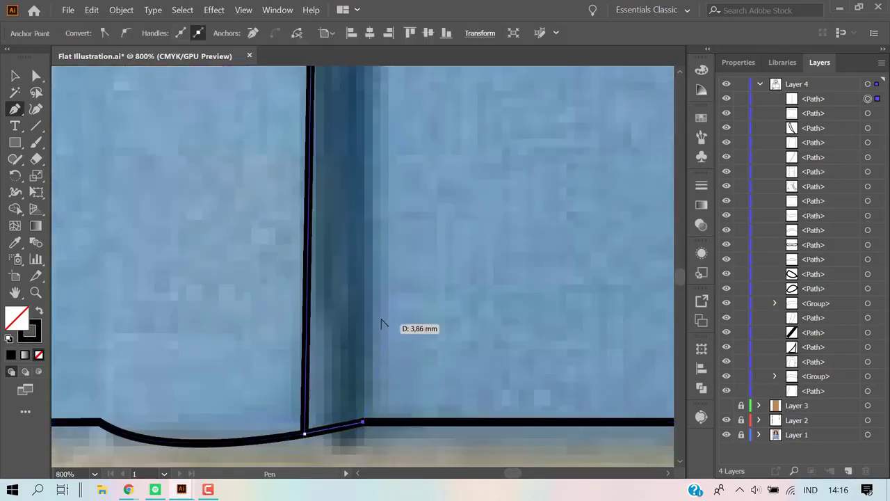
scroll(381, 324, "down", 2)
scroll(358, 238, "down", 2)
scroll(354, 185, "down", 1)
scroll(352, 184, "up", 5)
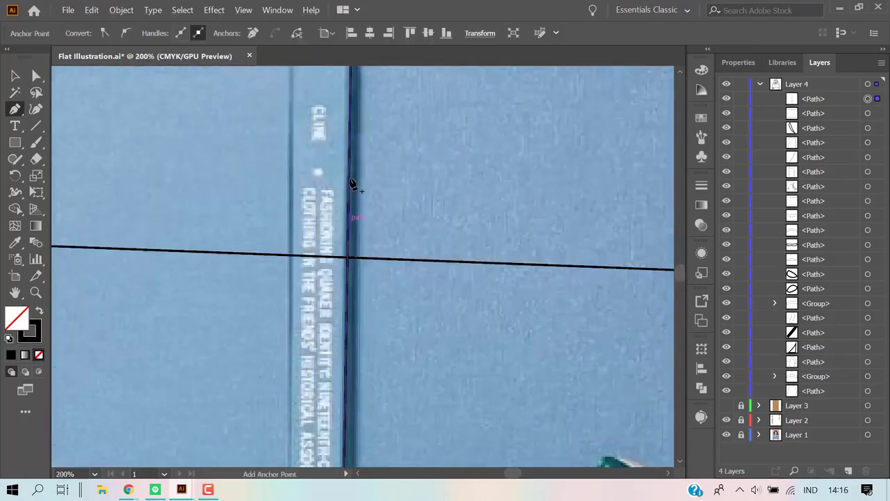
scroll(356, 201, "up", 3)
left_click(358, 214)
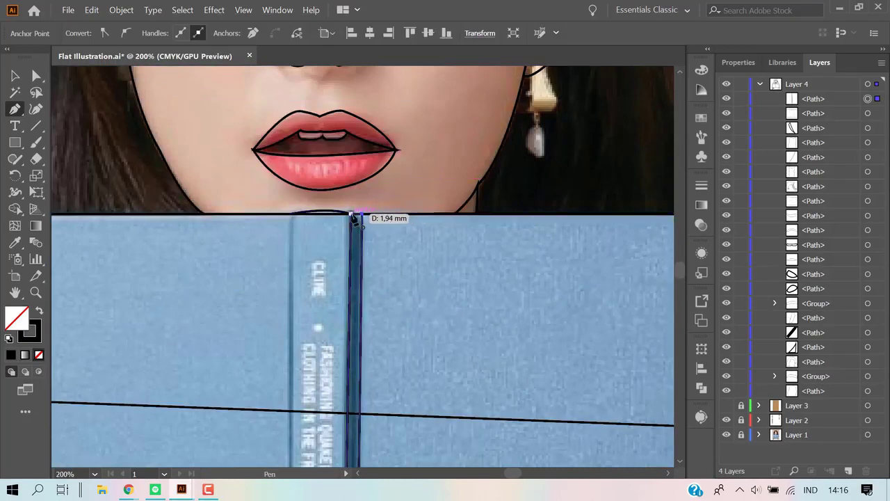
left_click(447, 246, "ctrl")
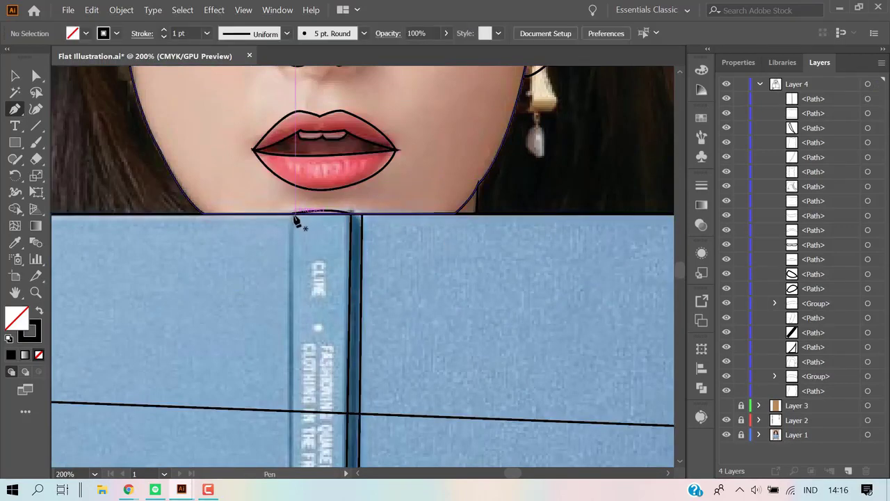
Draw a second closed line along the spine's other edge.
left_click(295, 220)
scroll(299, 428, "down", 3)
scroll(299, 428, "down", 1)
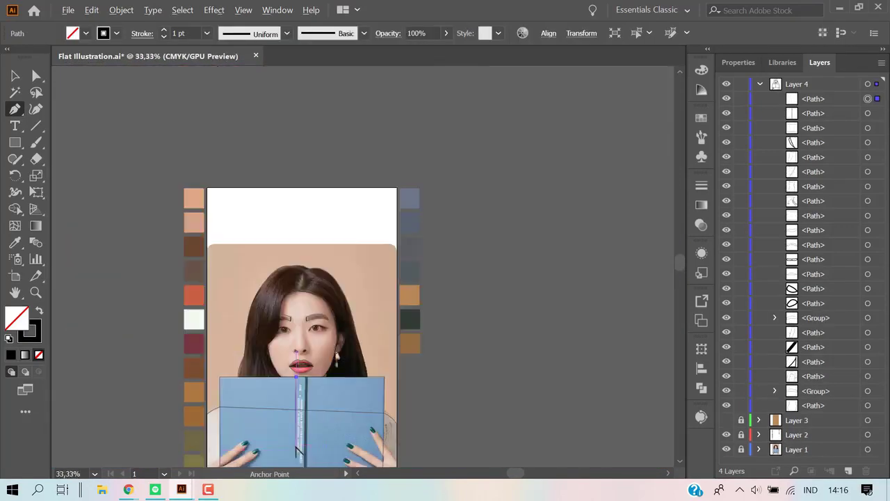
scroll(302, 417, "up", 3)
left_click(294, 406)
scroll(294, 405, "up", 3)
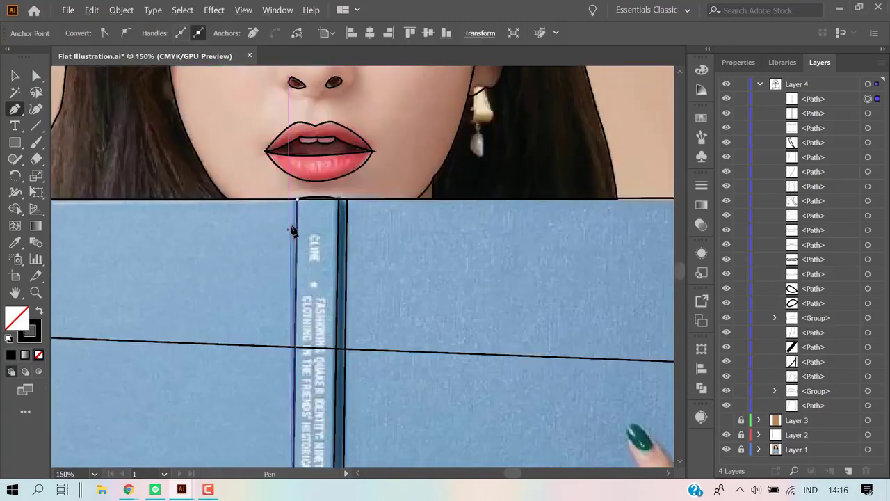
left_click(294, 203)
left_click(461, 248, "ctrl")
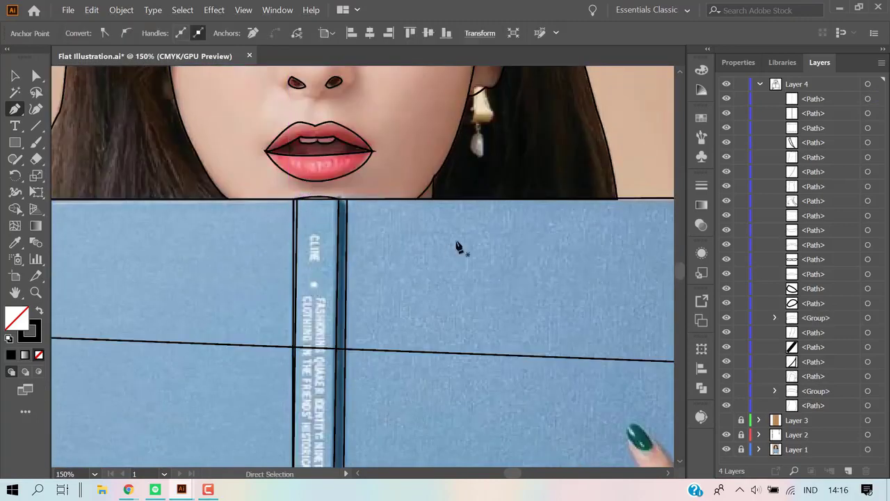
scroll(461, 250, "down", 4)
scroll(453, 369, "up", 1)
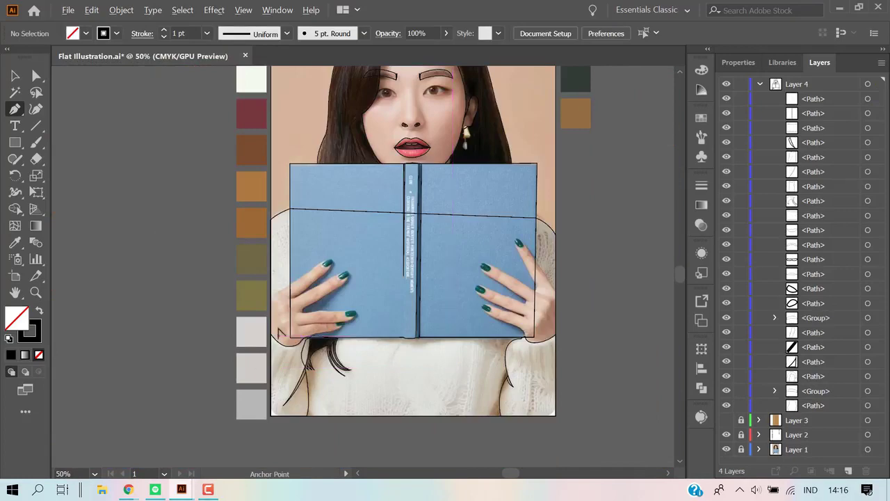
scroll(281, 332, "up", 3)
Start the outline at the hand's left edge and trace the top finger up to its nail.
scroll(278, 327, "up", 1)
scroll(280, 327, "down", 1)
scroll(271, 313, "up", 2)
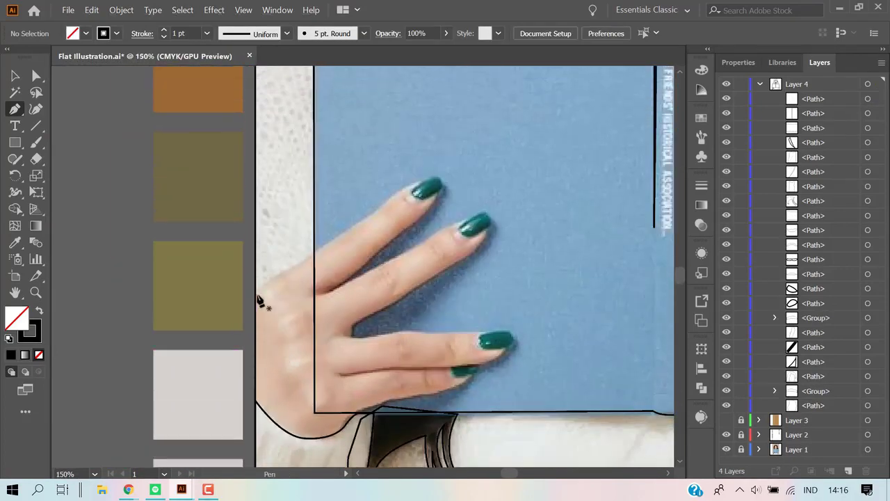
left_click(255, 290)
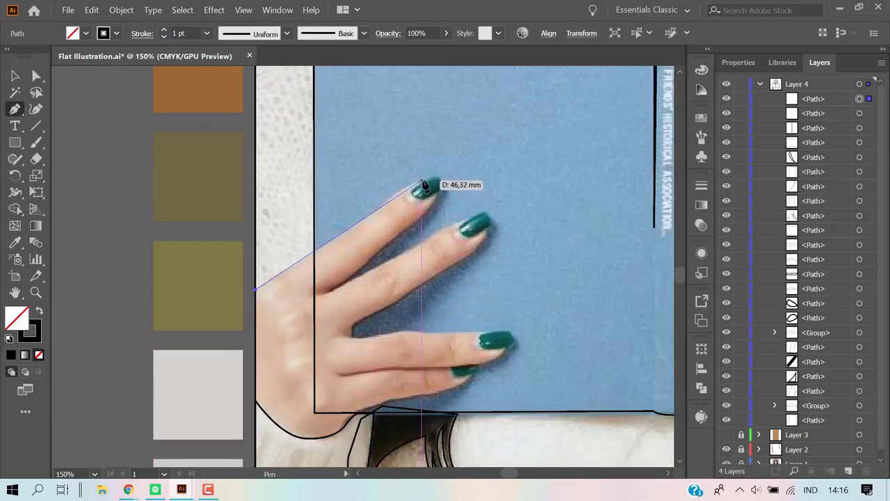
left_click_drag(421, 181, 448, 176)
key("ctrl+z")
mouse_move(374, 212)
left_mouse_down()
mouse_move(386, 211)
mouse_move(376, 219)
left_mouse_up()
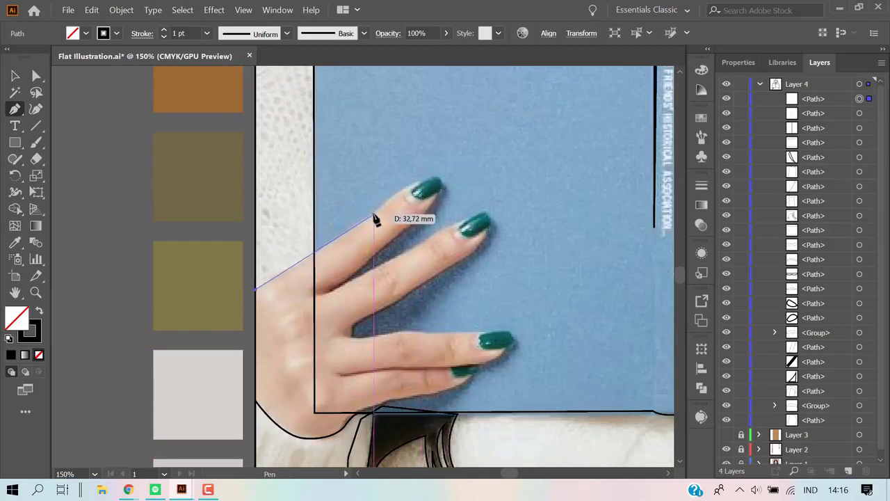
scroll(407, 208, "up", 3)
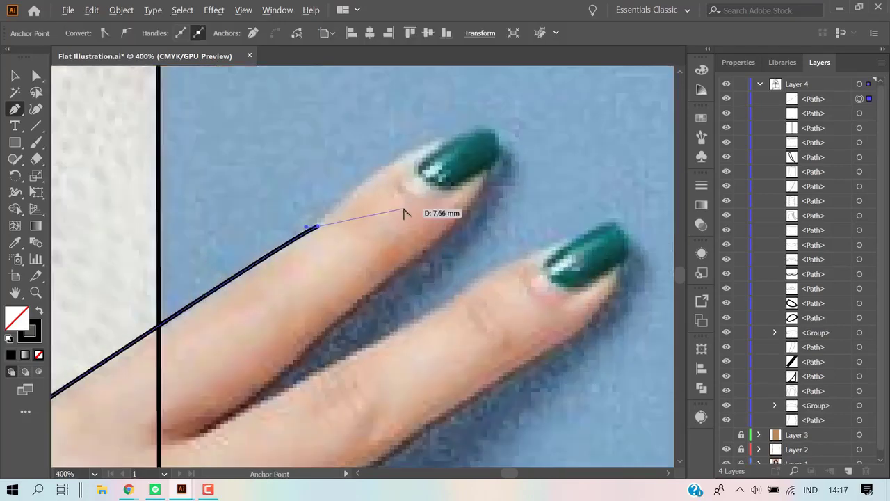
left_click_drag(450, 138, 499, 146)
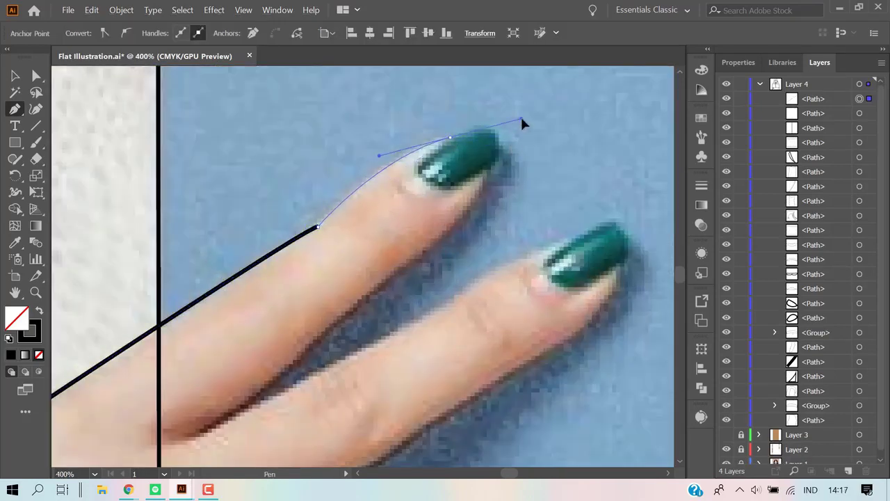
left_click_drag(521, 119, 525, 119)
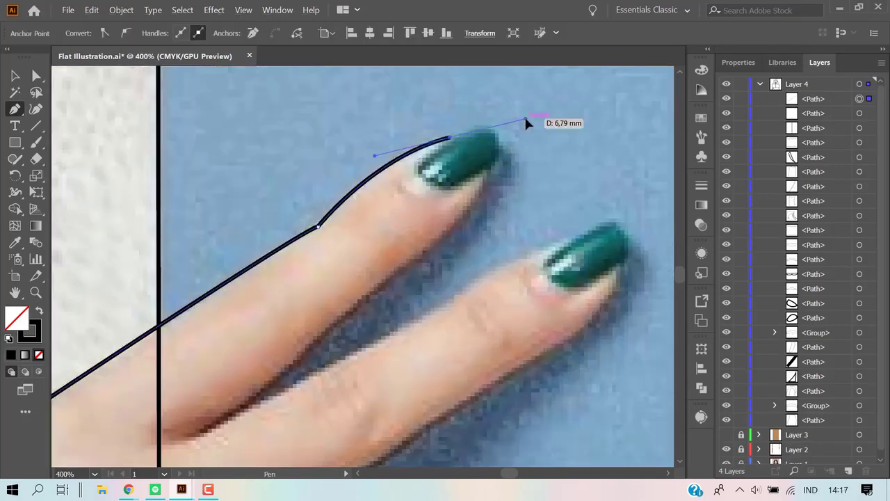
left_click(470, 205)
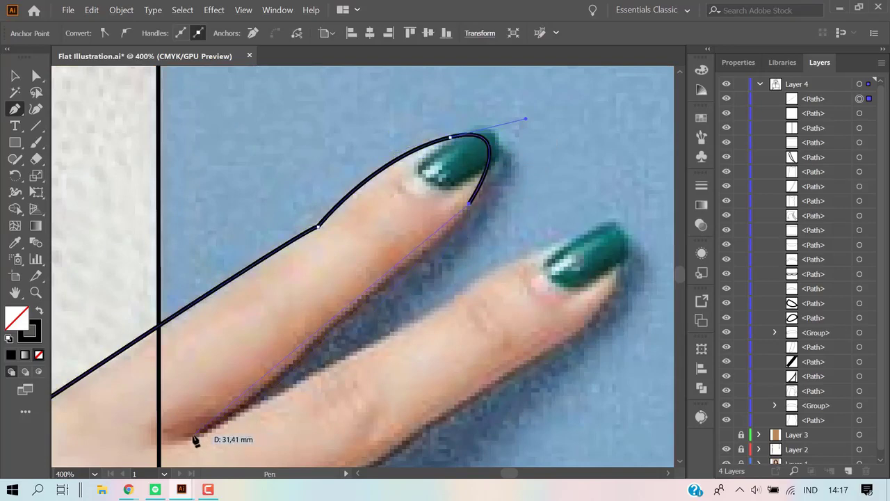
Curve the outline around the top nail's right side and down to that finger's base.
left_click_drag(194, 435, 150, 446)
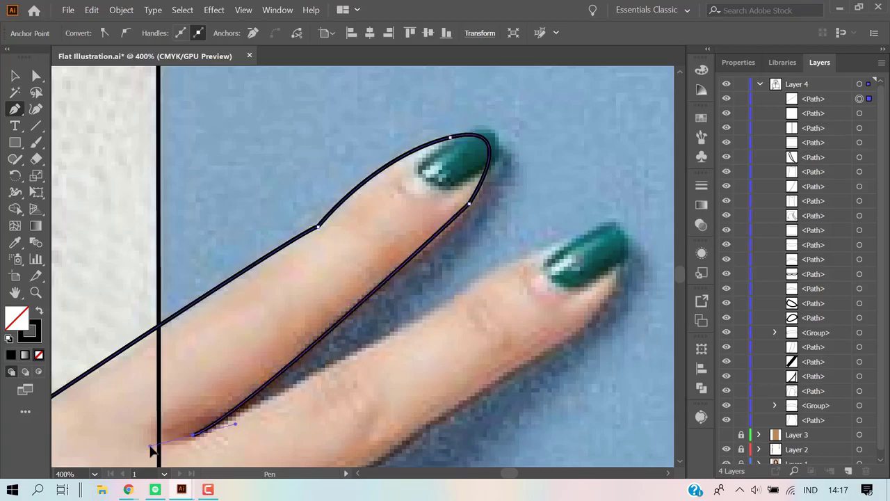
scroll(302, 369, "down", 1)
key("ctrl+z")
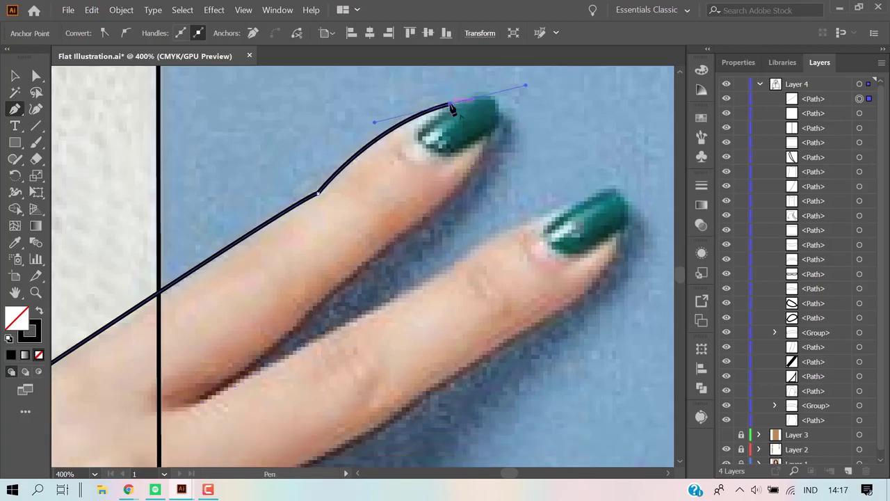
mouse_move(479, 139)
left_mouse_down()
mouse_move(478, 167)
mouse_move(459, 195)
left_mouse_up()
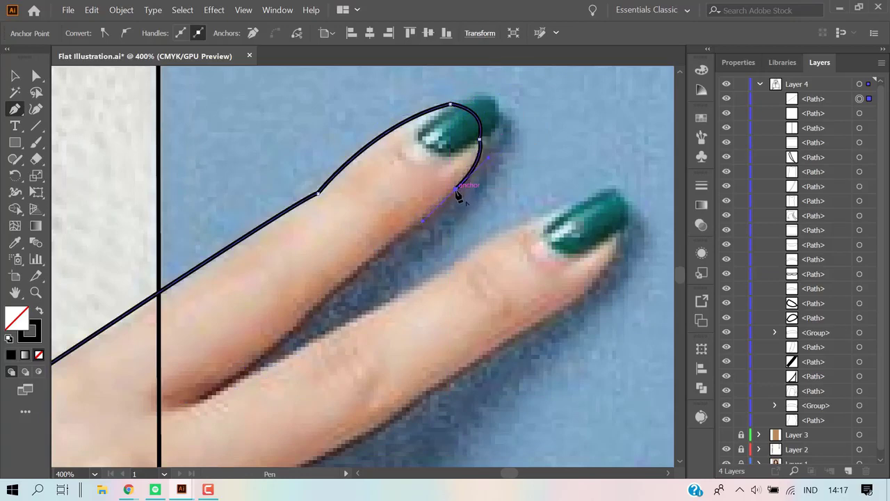
scroll(253, 342, "down", 2)
left_click_drag(200, 334, 180, 338)
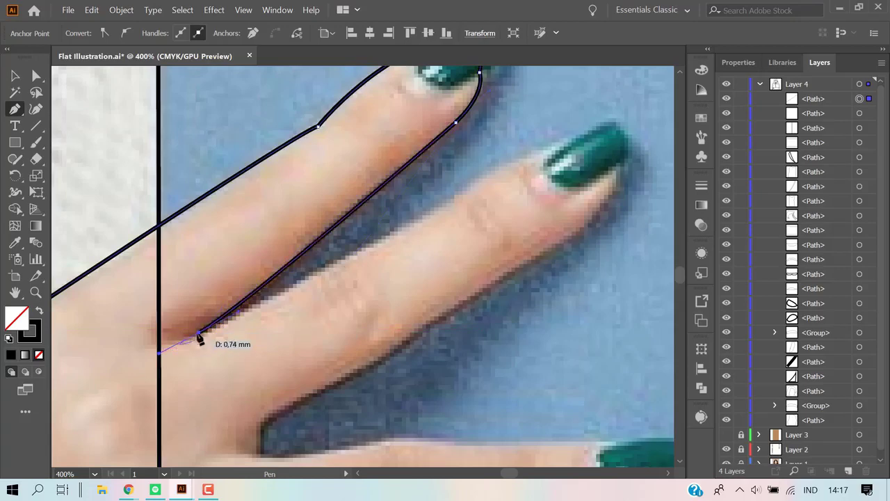
Trace the outline around the second nail and along the second finger's underside to its base.
left_click_drag(571, 138, 610, 141)
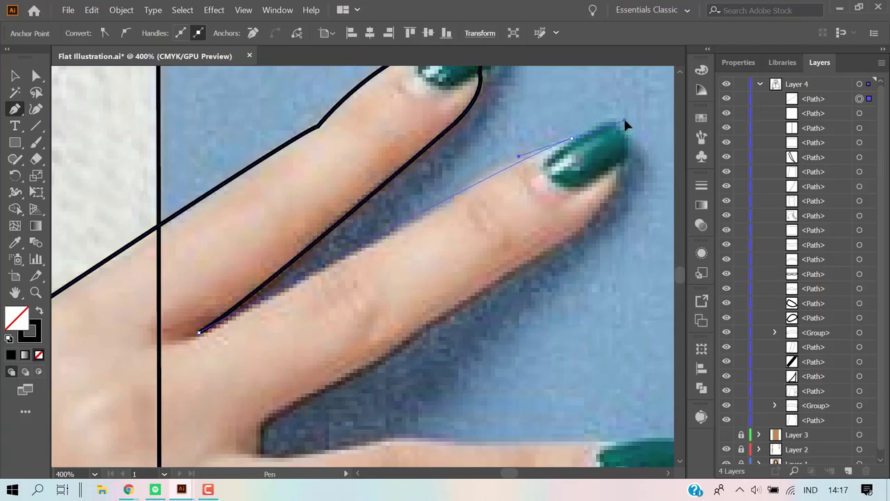
left_click(614, 169)
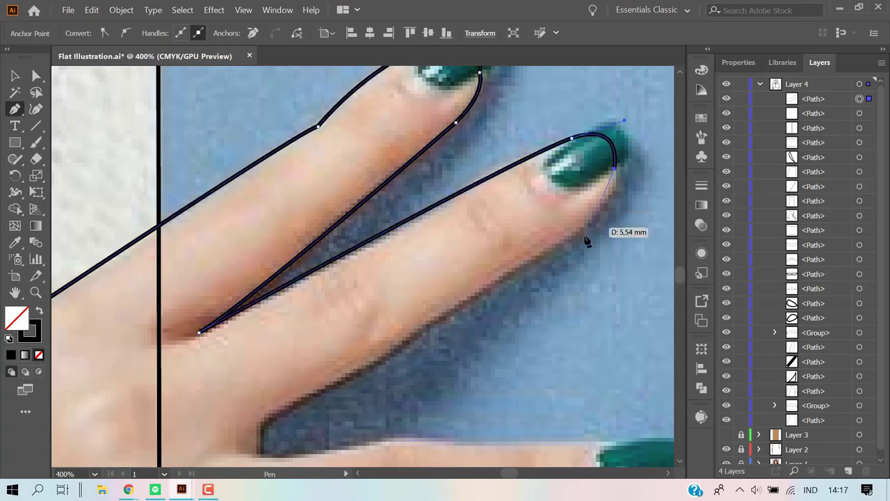
left_click(576, 233)
left_click(531, 267)
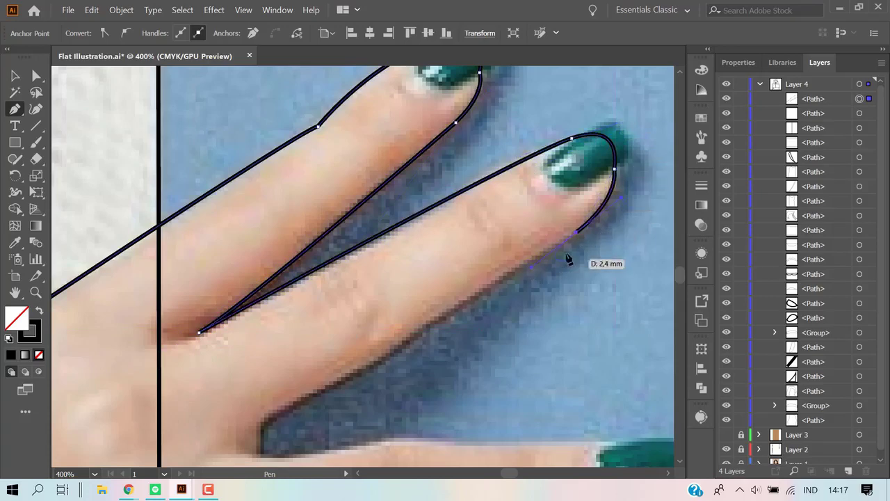
left_click(262, 423)
scroll(333, 393, "down", 3)
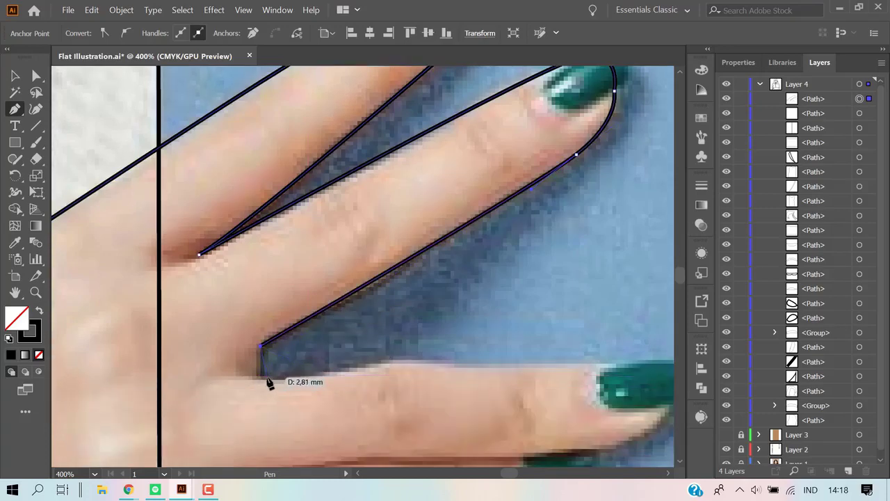
Place a smooth anchor at the third finger's base, then a straight corner point.
left_click_drag(271, 380, 330, 374)
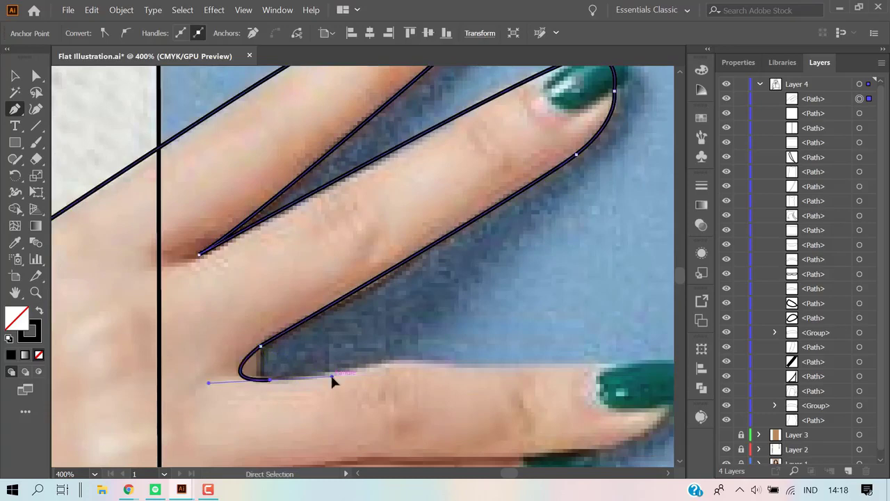
key("ctrl+z")
left_click_drag(271, 378, 313, 381)
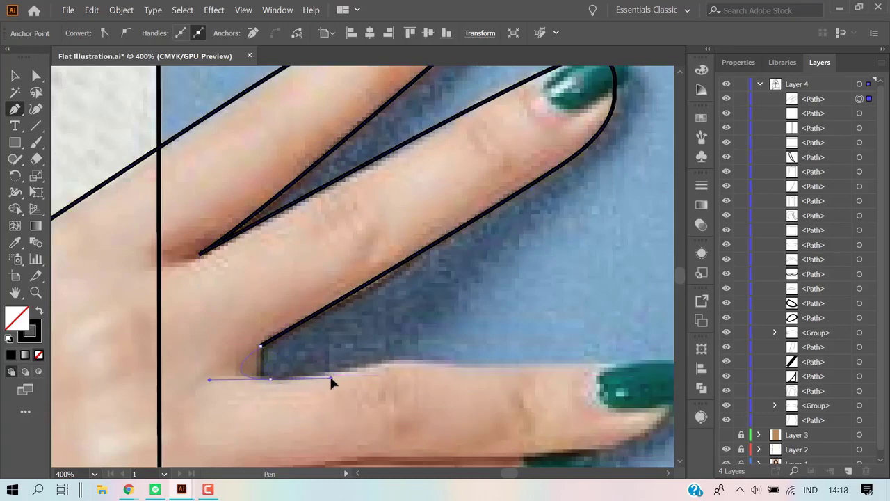
scroll(369, 327, "down", 2)
scroll(376, 327, "down", 1)
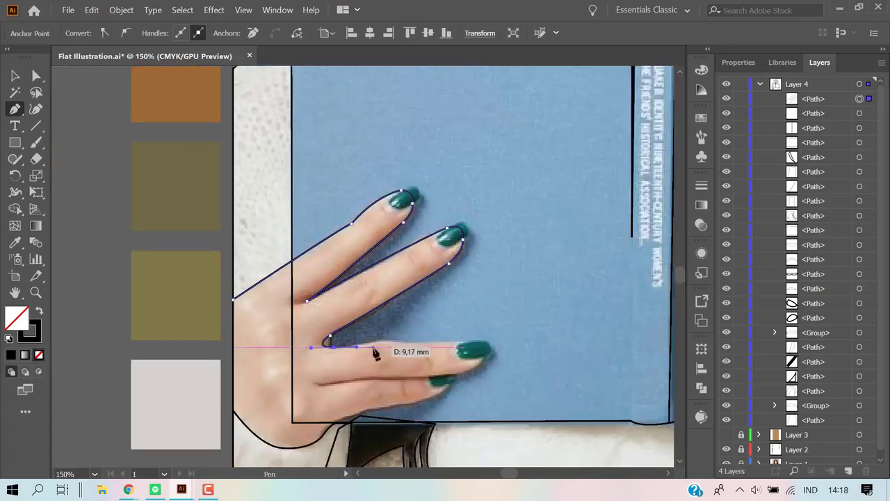
scroll(368, 348, "up", 3)
left_click(271, 349)
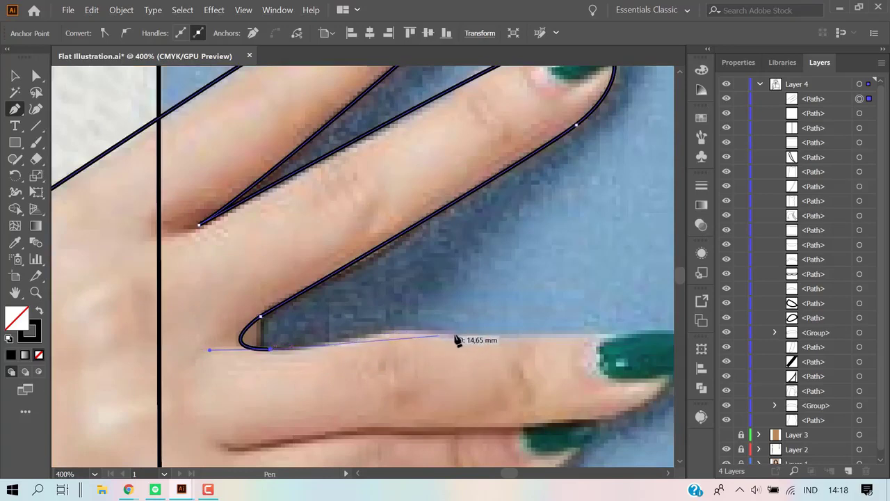
mouse_move(607, 337)
left_mouse_down()
mouse_move(629, 356)
mouse_move(591, 384)
left_mouse_up()
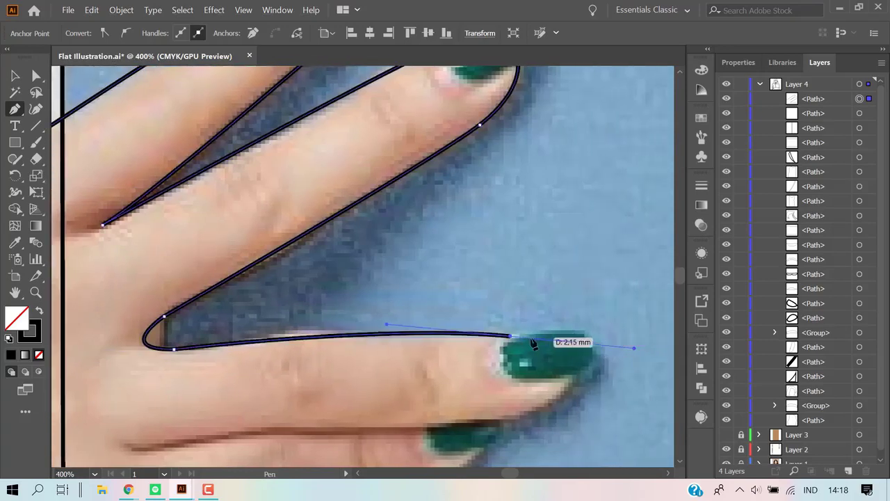
Trace the outline around the third nail's tip and back along the third finger's underside.
left_click(571, 379)
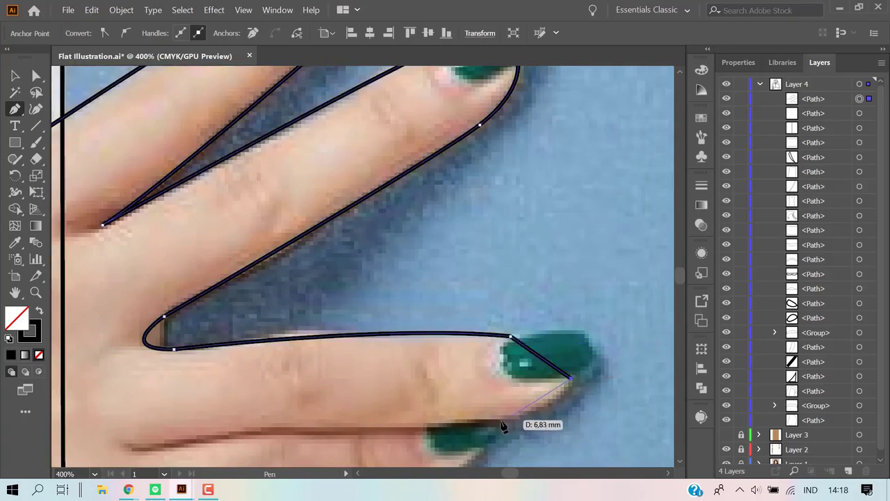
left_click_drag(499, 420, 484, 427)
scroll(459, 418, "down", 3)
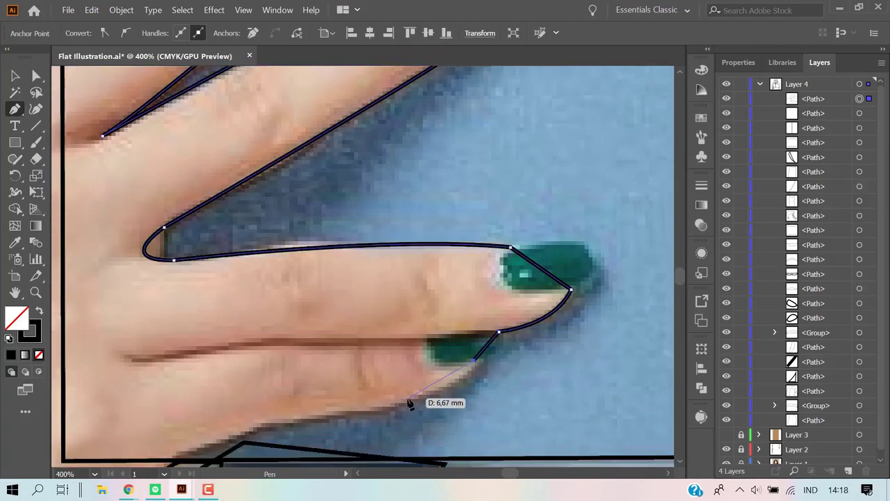
scroll(473, 359, "down", 1)
left_click_drag(473, 360, 386, 402)
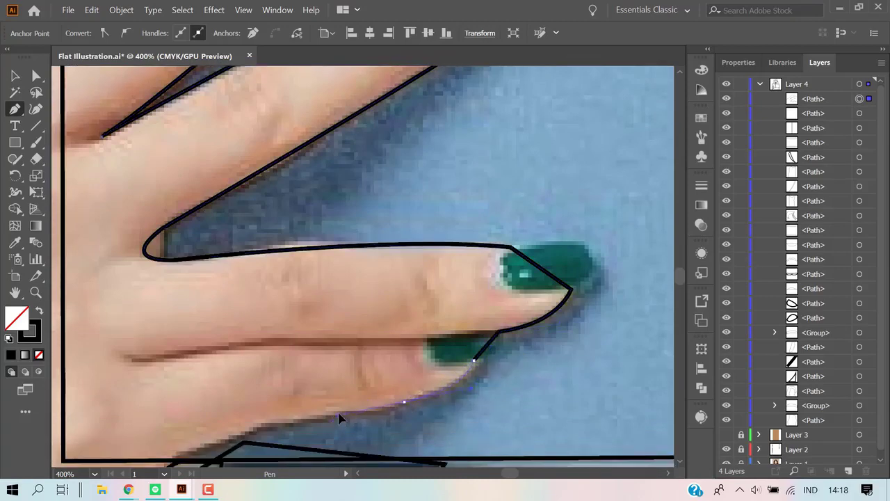
scroll(342, 417, "down", 2)
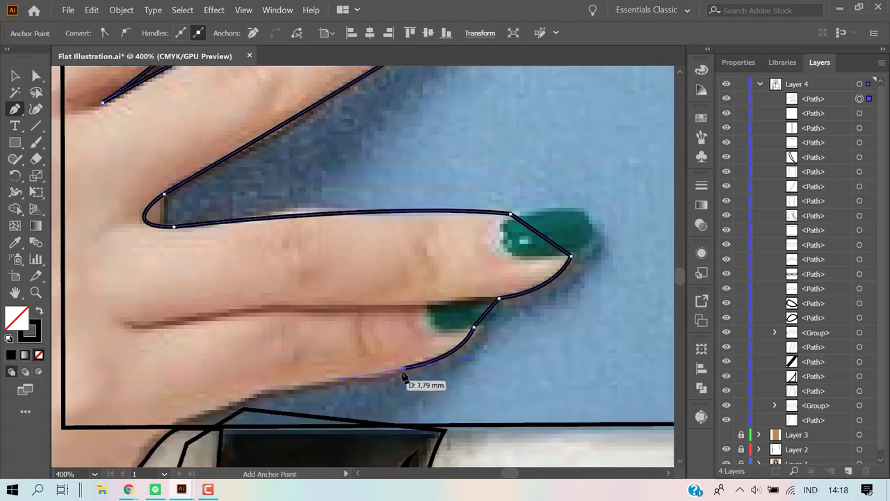
left_click(263, 391)
scroll(263, 375, "down", 2)
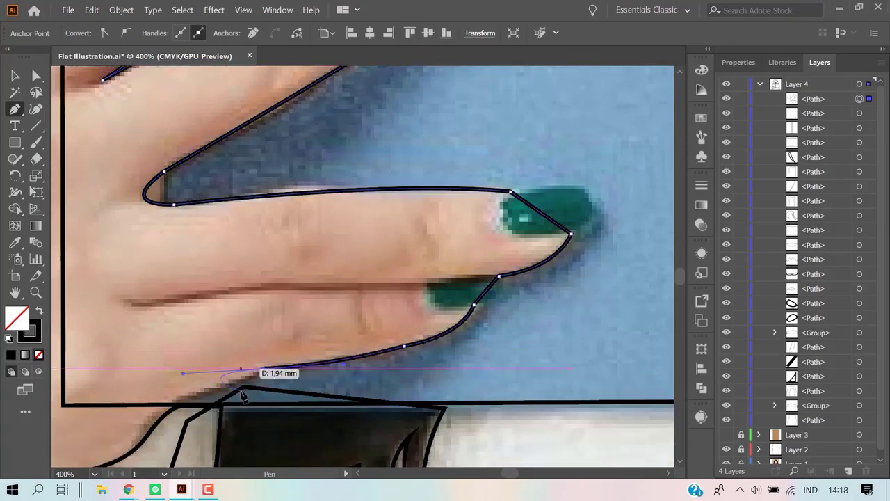
Carry the outline down the palm's lower curve and close the hand path at its starting anchor.
left_click_drag(210, 363, 350, 299)
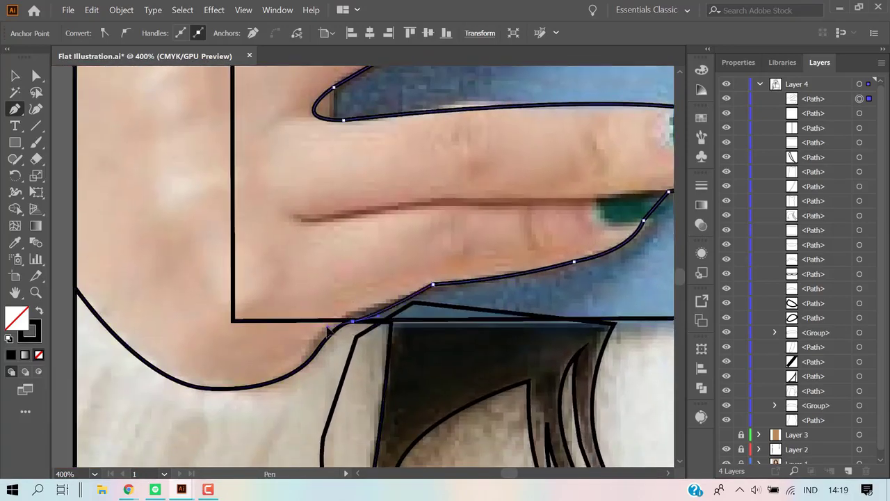
left_click_drag(351, 319, 322, 339)
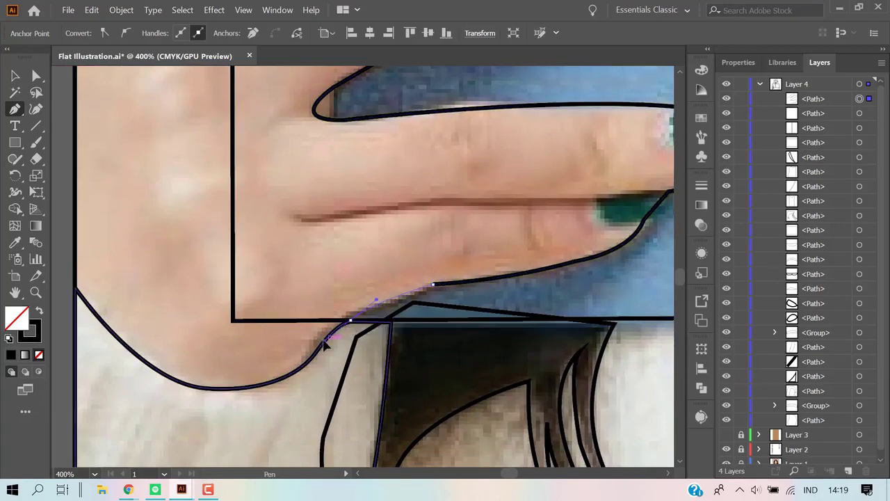
left_click(299, 416)
scroll(260, 408, "down", 2)
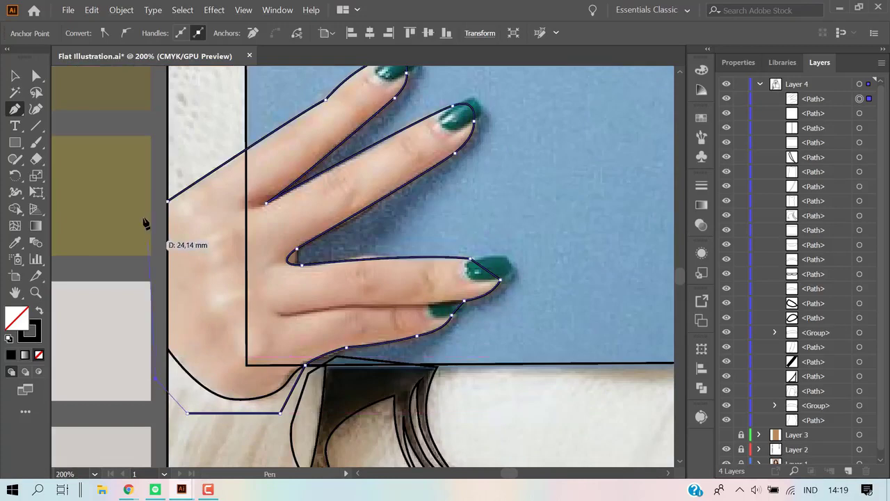
left_click(169, 392)
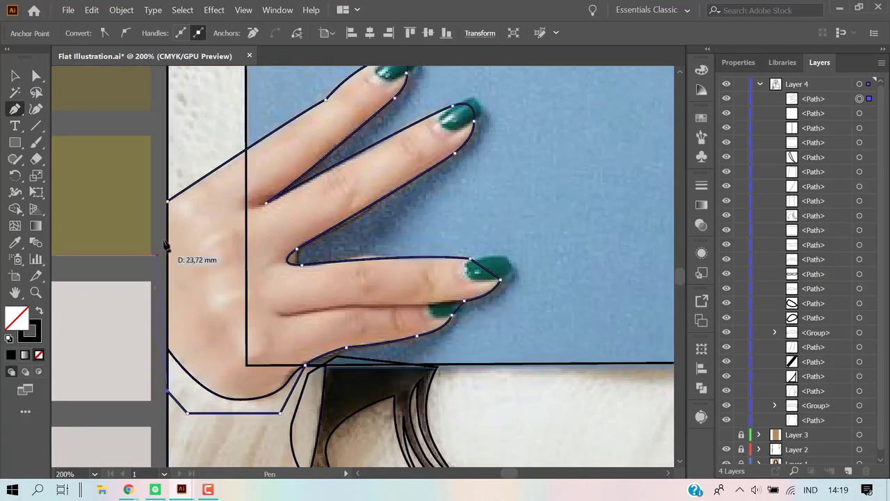
left_click(168, 200)
left_click(537, 214, "ctrl")
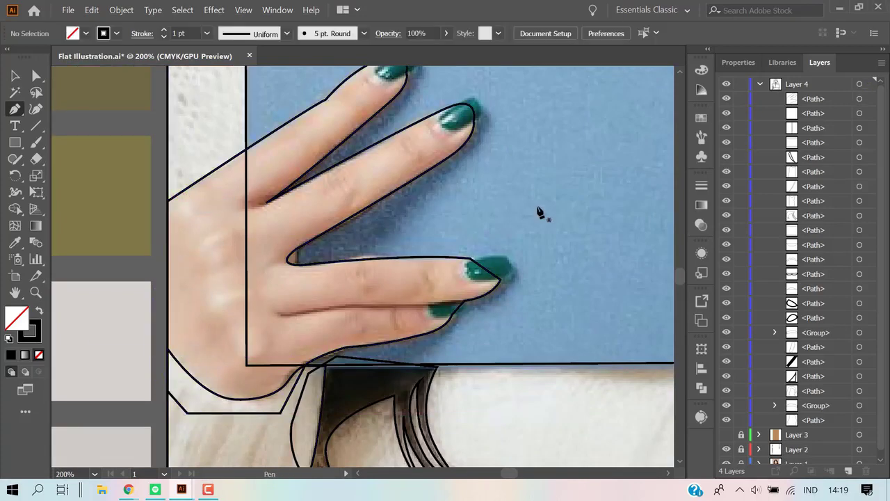
Select the closed hand outline together with the boxy outline below it.
scroll(288, 252, "up", 2)
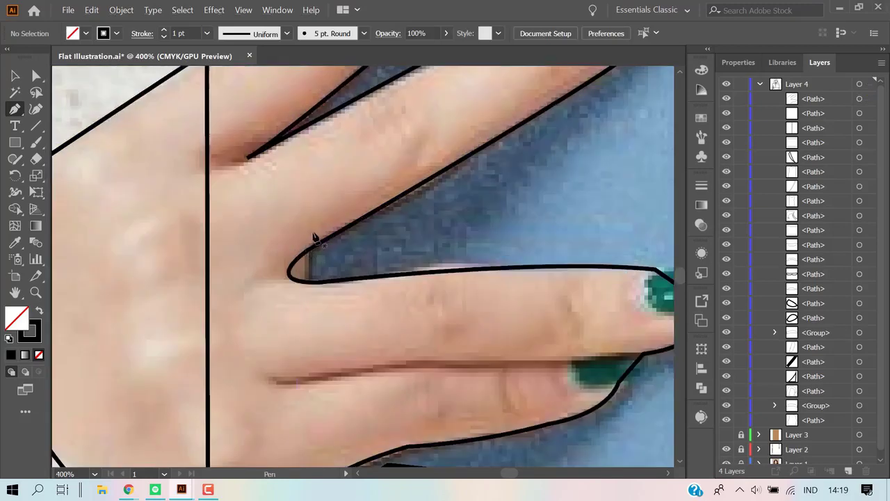
scroll(301, 254, "down", 2)
scroll(302, 254, "down", 1)
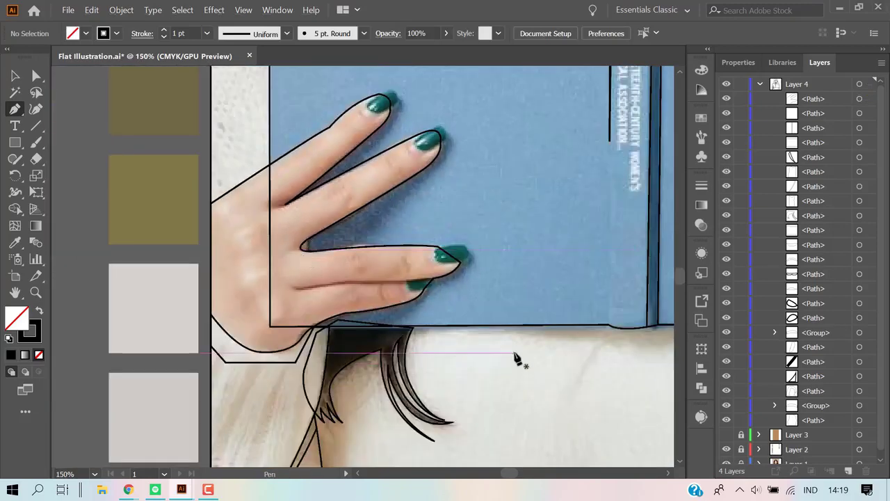
left_click(15, 207)
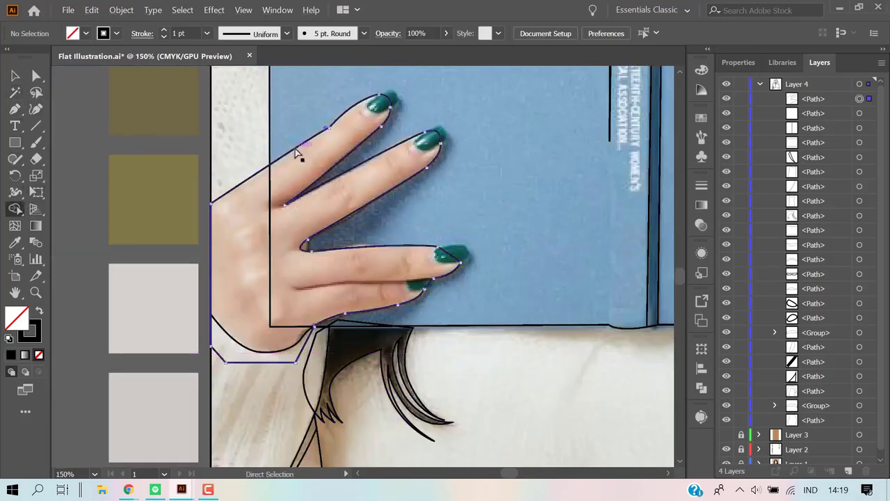
left_click(297, 148, "ctrl")
left_click(89, 142, "ctrl")
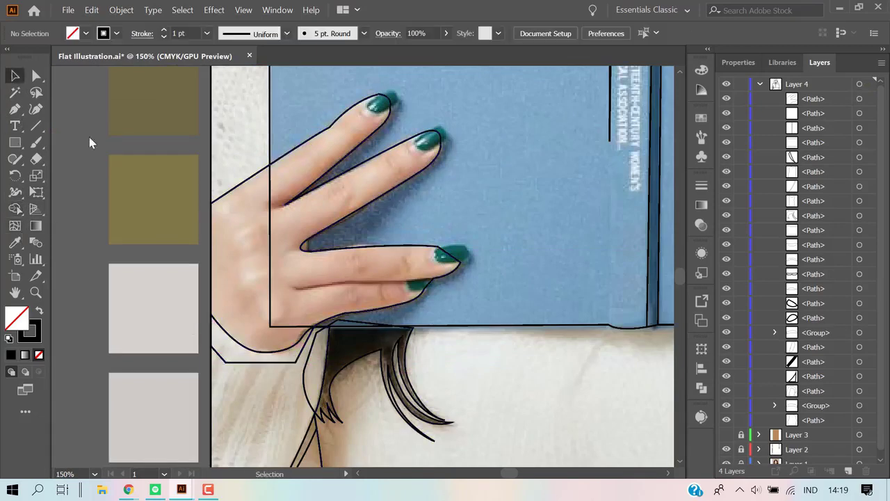
left_click(264, 357)
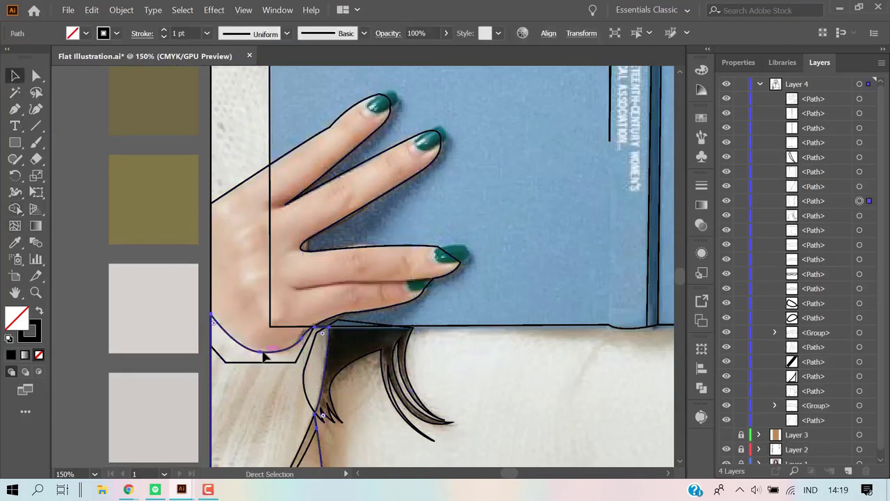
left_click(291, 364, "shift")
Merge the overlapping regions with Shape Builder and delete the leftover shape below the hand.
key("shift+m")
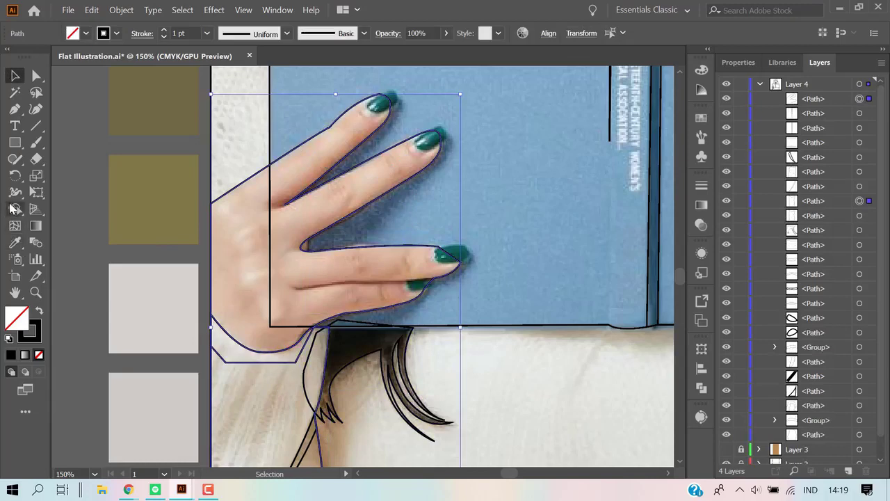
left_click(293, 363)
left_click(290, 364, "ctrl")
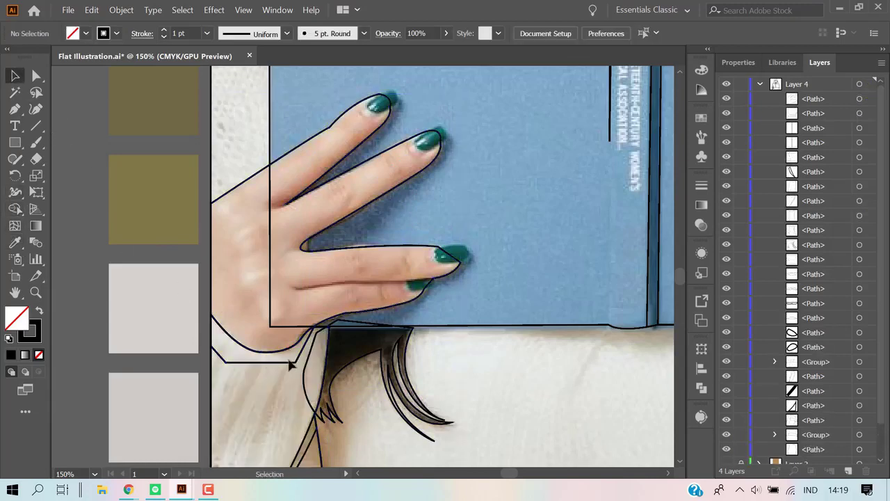
key("Delete")
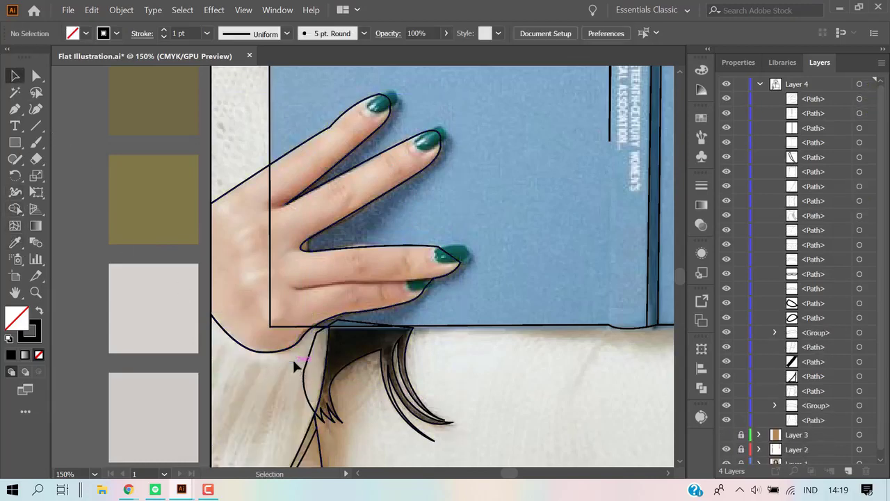
scroll(417, 306, "up", 2)
scroll(527, 307, "up", 1)
scroll(268, 267, "down", 1)
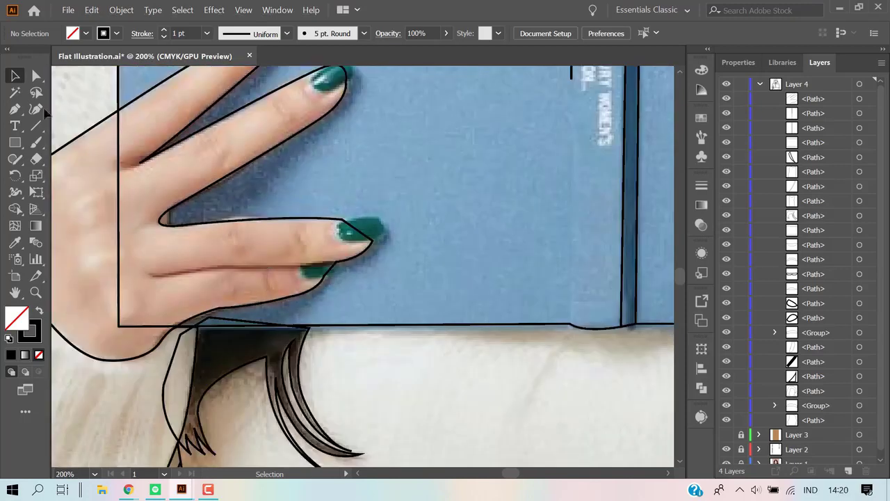
Draw a curved pen line from the palm along the lower finger crease to the fingertip outline.
key("p")
left_click(150, 275)
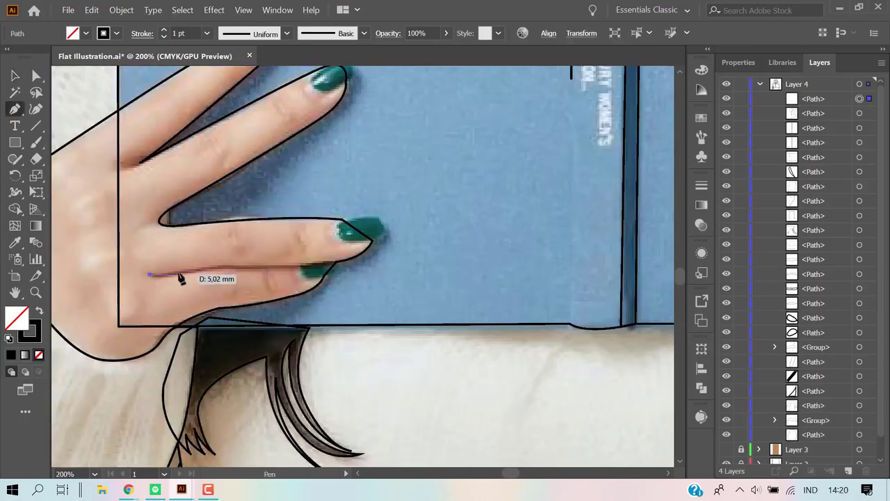
scroll(199, 275, "up", 1)
scroll(208, 274, "up", 2)
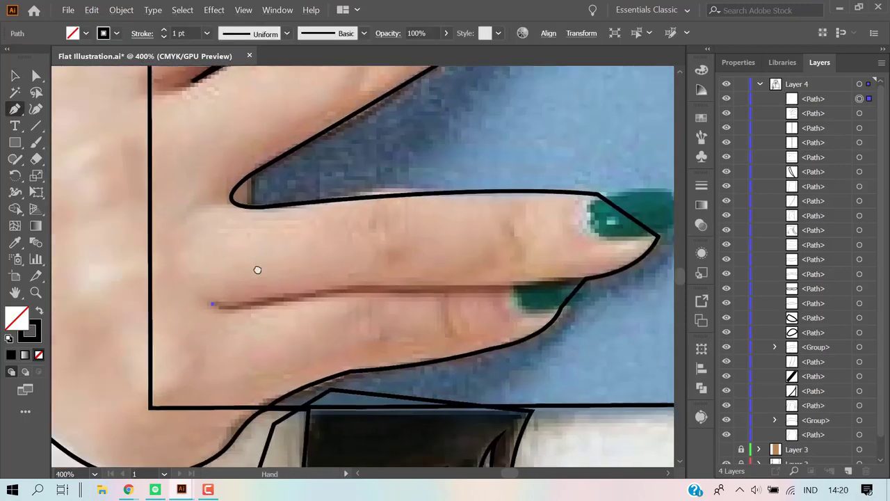
left_click_drag(295, 295, 294, 291)
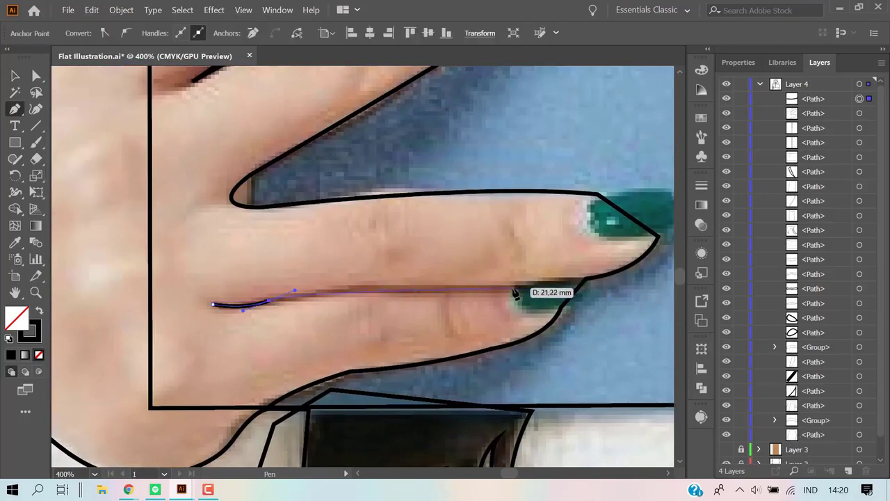
left_click(585, 278)
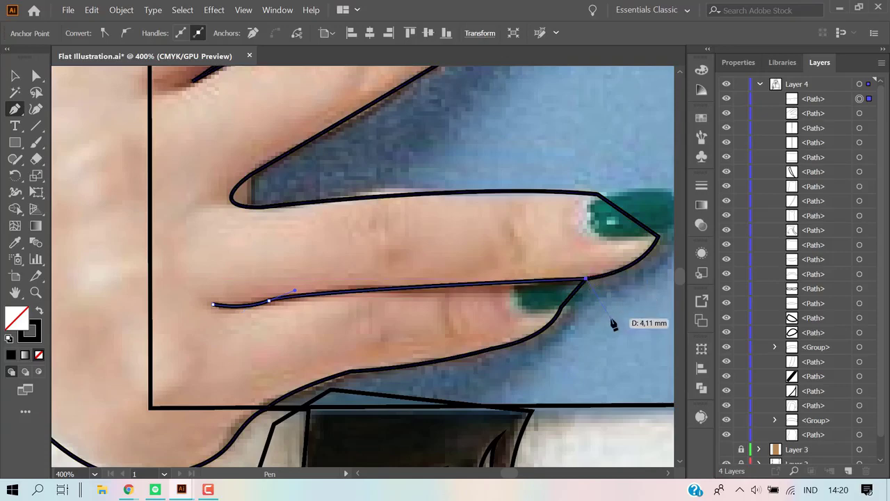
left_click(612, 324, "ctrl")
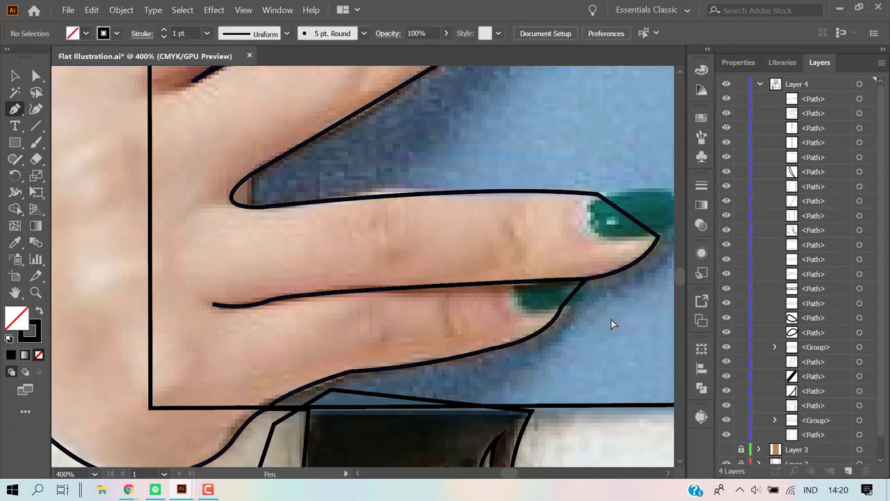
key("ctrl+z")
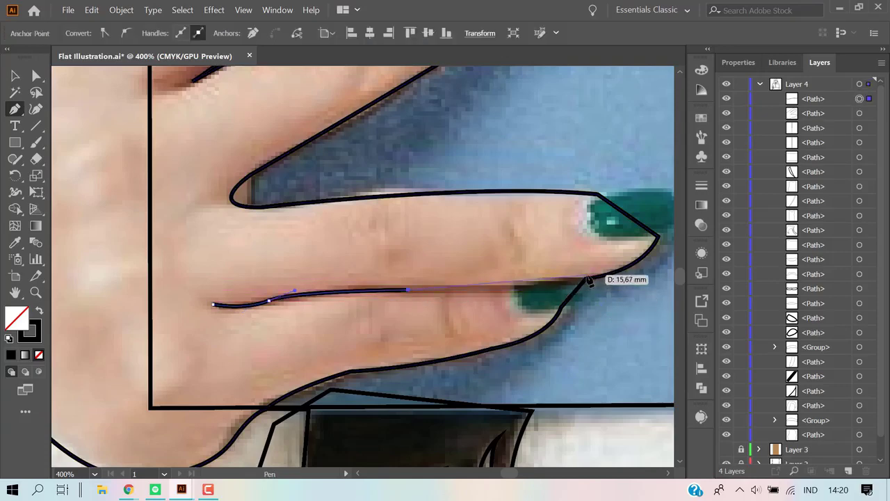
left_click(587, 280)
left_click(616, 308, "ctrl")
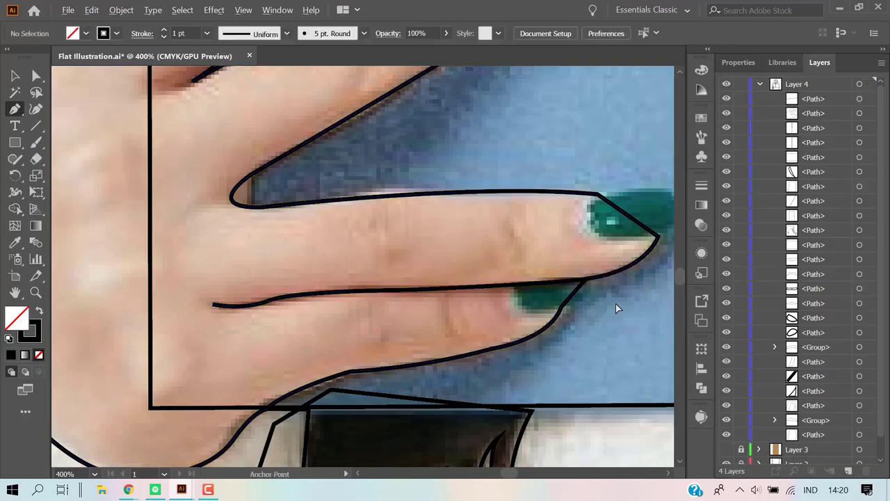
scroll(616, 308, "down", 2)
left_click_drag(646, 224, 447, 331)
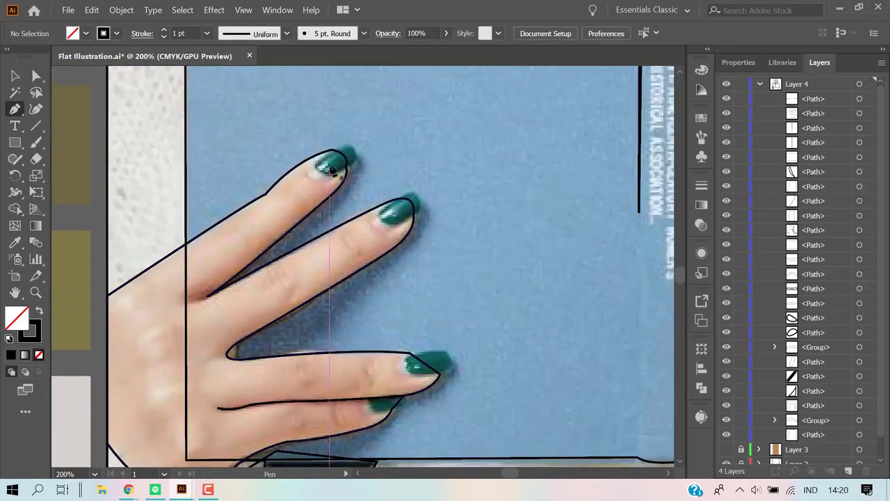
Outline the top fingernail's curved base and rounded tip.
scroll(379, 179, "up", 1)
scroll(379, 179, "up", 2)
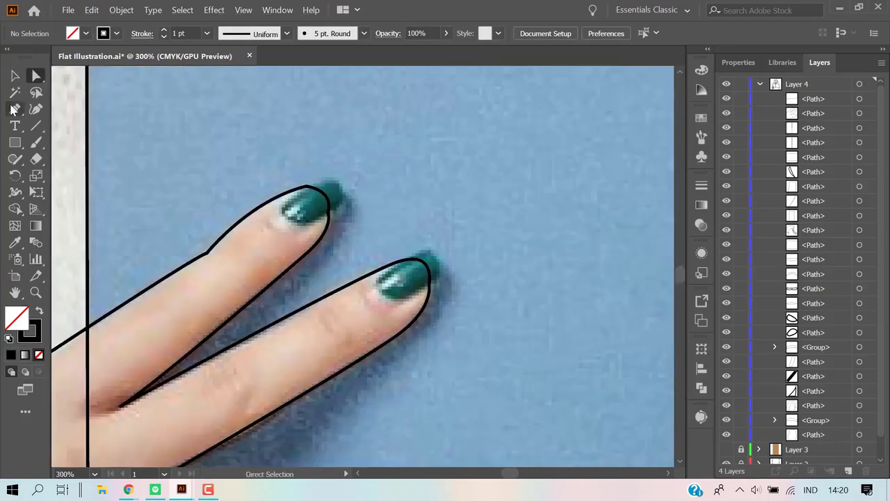
left_click(278, 219)
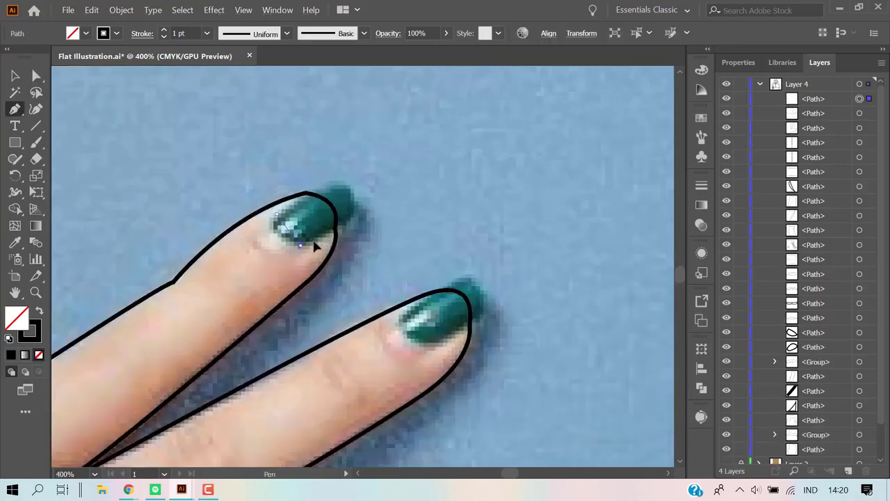
mouse_move(301, 245)
left_mouse_down()
mouse_move(335, 245)
mouse_move(387, 187)
left_mouse_up()
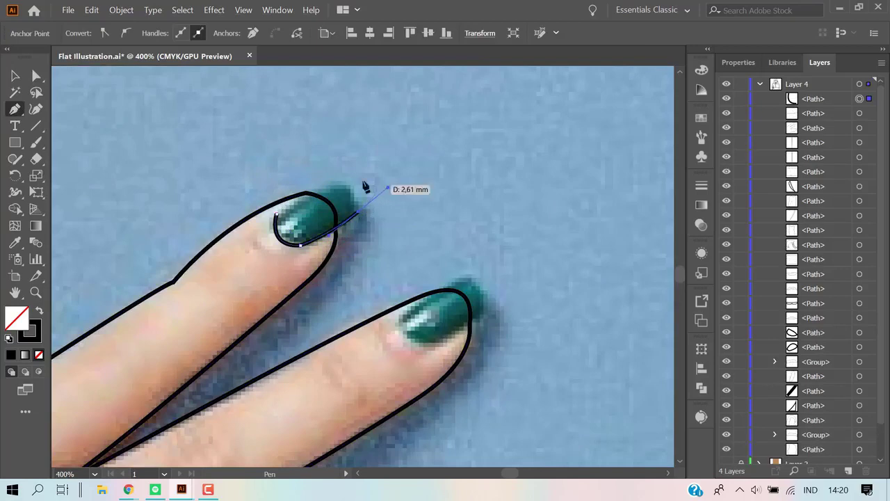
left_click(339, 182, "ctrl")
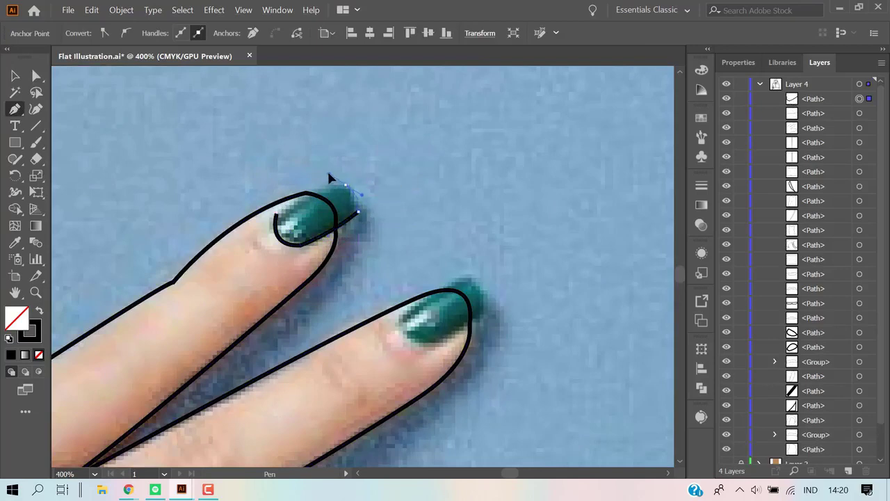
mouse_move(345, 185)
left_mouse_down()
mouse_move(288, 200)
mouse_move(290, 209)
left_mouse_up()
left_click(436, 193, "ctrl")
Reshape the curve of the top nail-tip path.
scroll(437, 193, "down", 2)
scroll(437, 193, "up", 2)
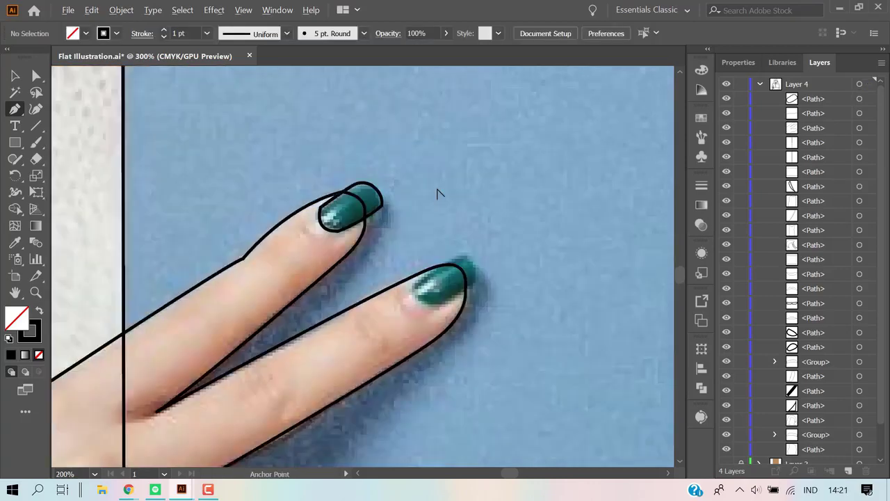
left_click_drag(362, 210, 350, 185)
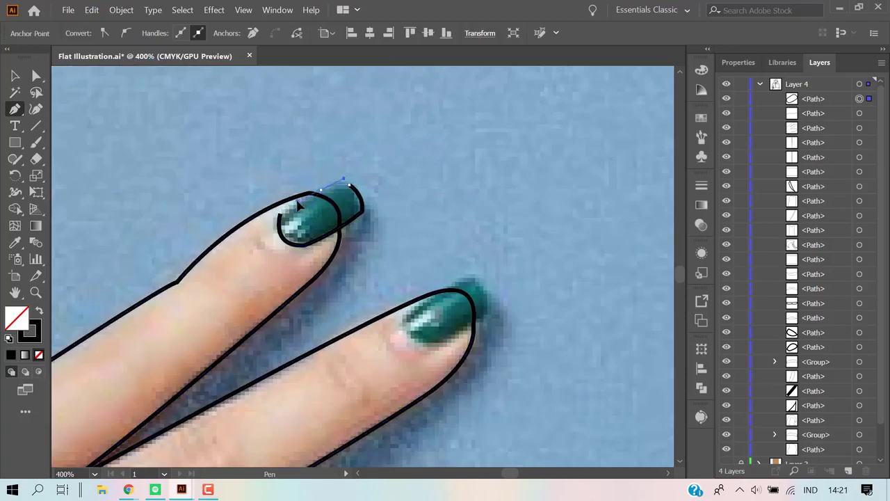
left_click_drag(299, 205, 297, 208)
left_click(463, 175, "ctrl")
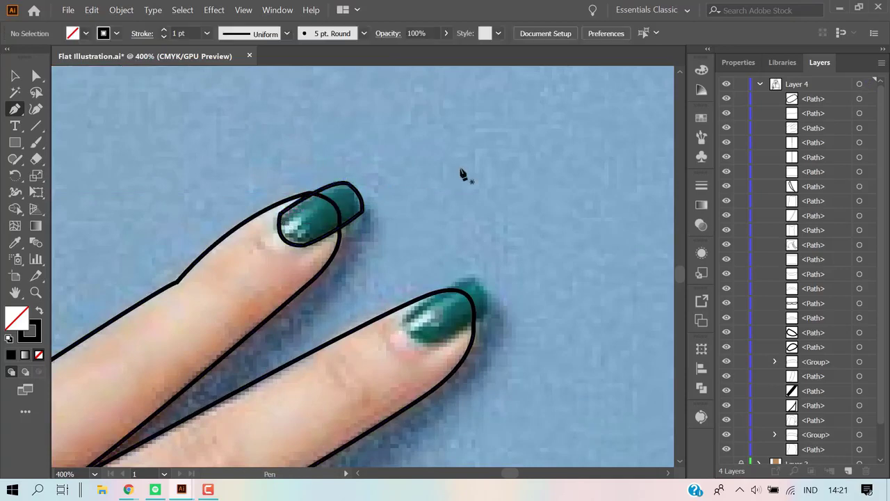
scroll(452, 243, "down", 2)
Draw and close a curved outline around the second fingernail.
left_click(401, 279)
mouse_move(427, 304)
left_mouse_down()
mouse_move(493, 268)
mouse_move(469, 233)
left_mouse_up()
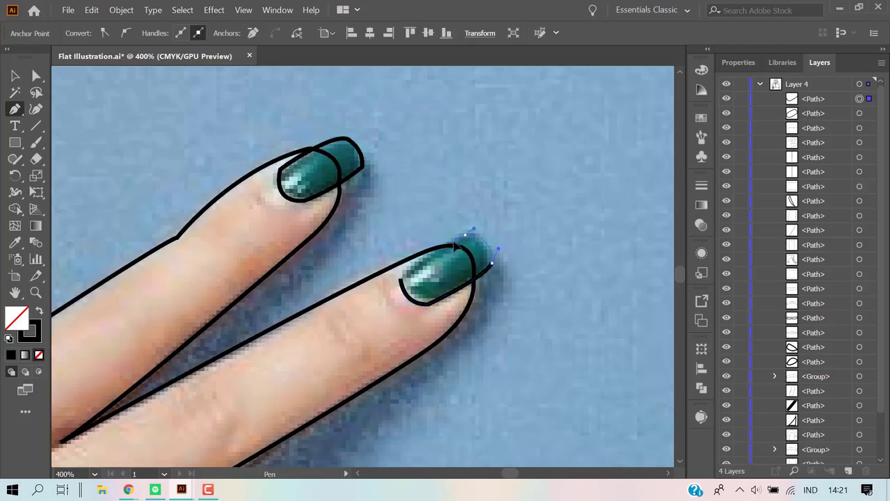
left_click(426, 304)
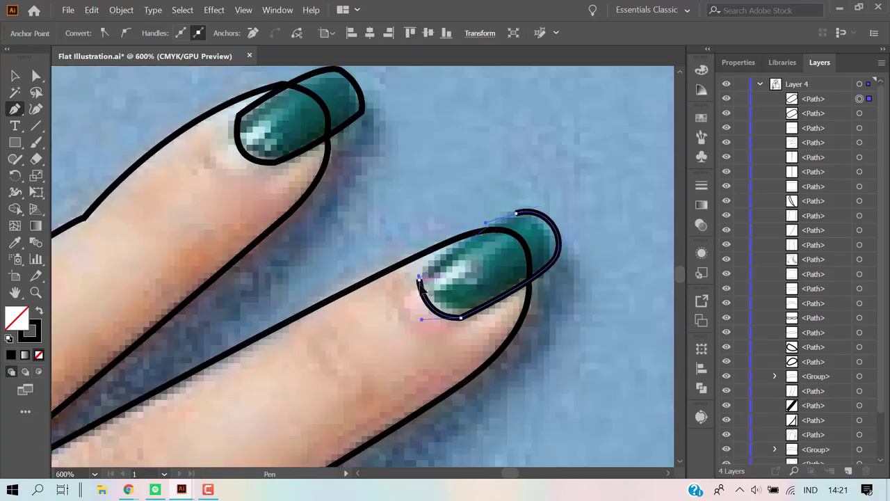
left_click(415, 285)
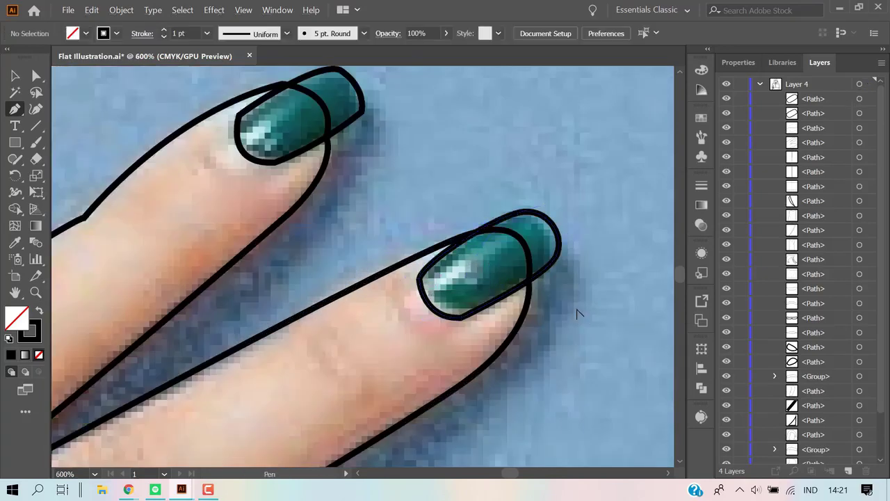
Start the lowest fingernail's outline with a sharp corner along its base.
key("ctrl+minus")
key("ctrl+minus")
key("ctrl+minus")
left_click_drag(619, 384, 437, 294)
scroll(436, 294, "up", 3)
scroll(349, 258, "up", 1)
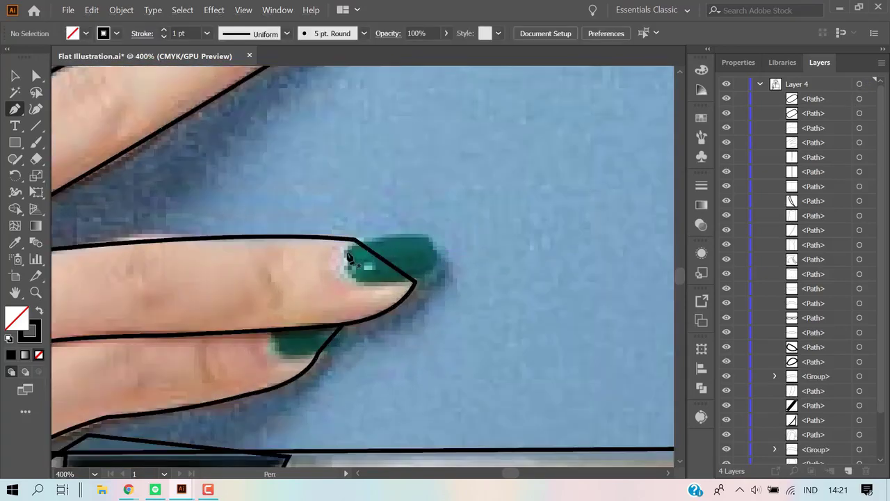
left_click(353, 240)
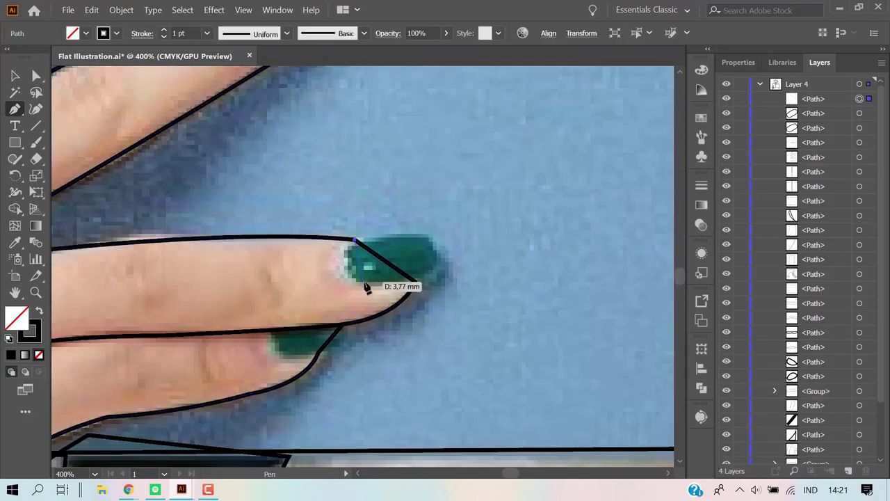
mouse_move(363, 283)
left_mouse_down()
mouse_move(398, 308)
mouse_move(368, 288)
left_mouse_up()
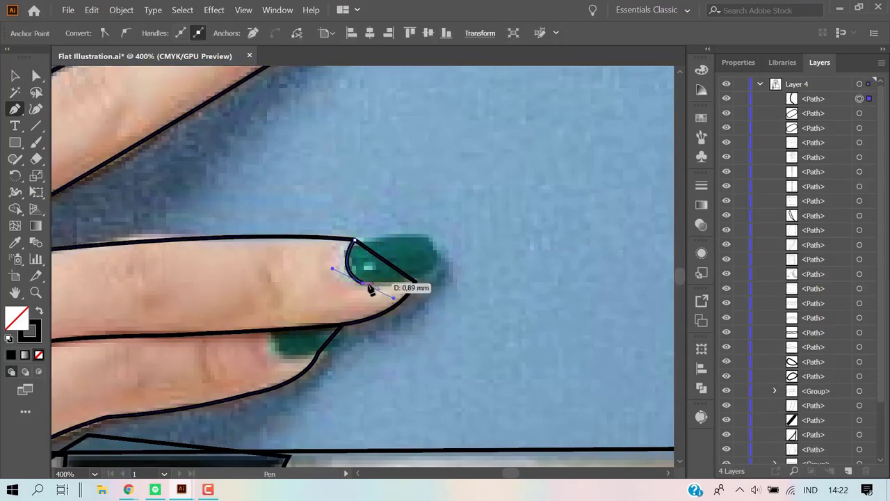
left_click(363, 283)
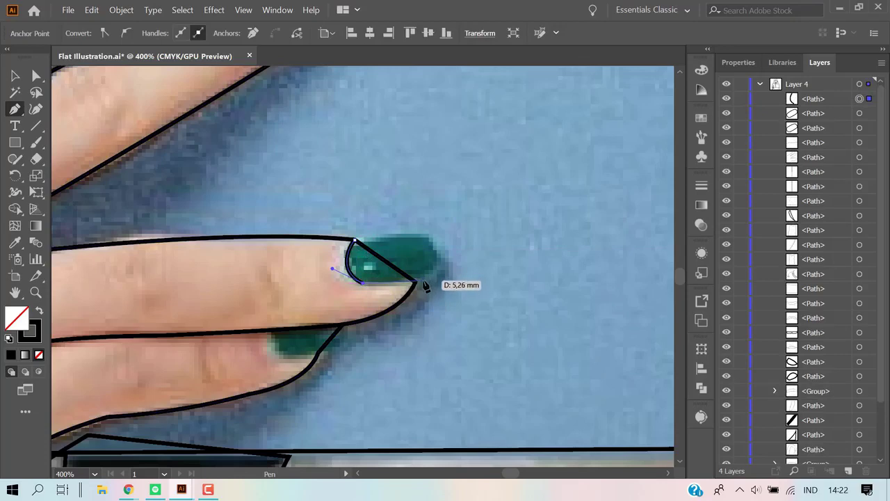
Curve around the lowest nail's rounded tip and close its outline at the starting anchor.
left_click_drag(432, 285, 428, 243)
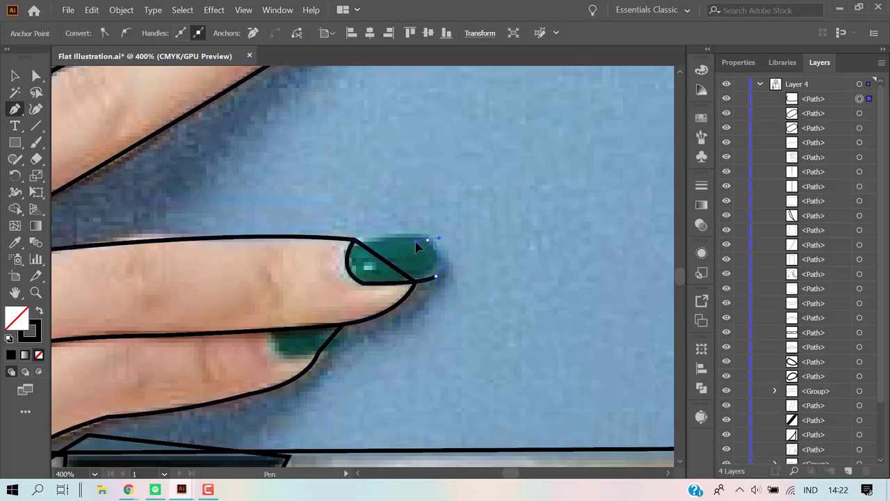
left_click_drag(354, 240, 356, 249)
mouse_move(423, 236)
left_mouse_down()
mouse_move(438, 231)
mouse_move(424, 239)
left_mouse_up()
left_click_drag(362, 248, 353, 252)
left_click(459, 210, "ctrl")
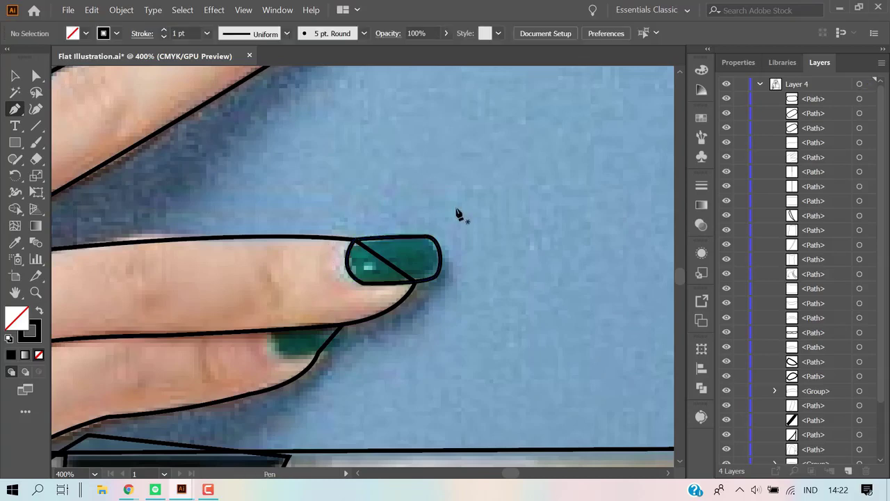
key("ctrl+minus")
scroll(379, 267, "up", 1)
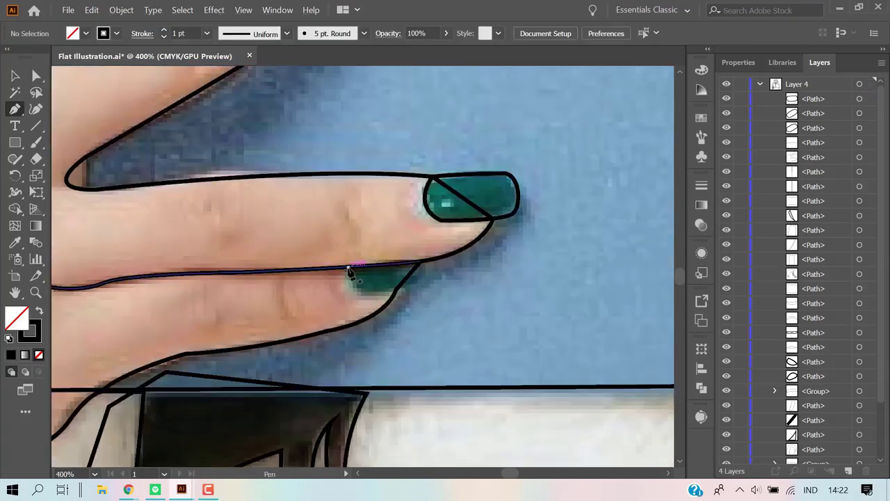
Pen-trace the small, partly hidden nail, closing it with a curved top.
mouse_move(348, 266)
left_mouse_down()
mouse_move(361, 298)
mouse_move(416, 294)
left_mouse_up()
left_click_drag(421, 263, 424, 268)
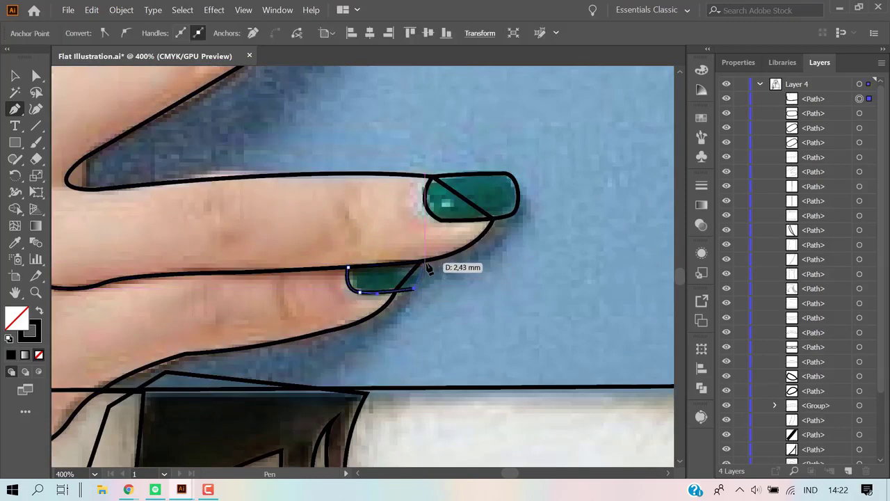
left_click(414, 260, "ctrl")
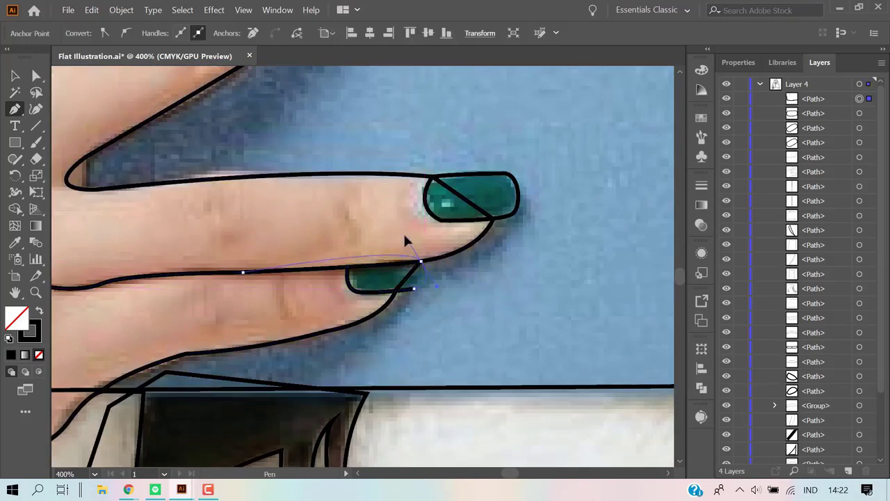
key("ctrl+z")
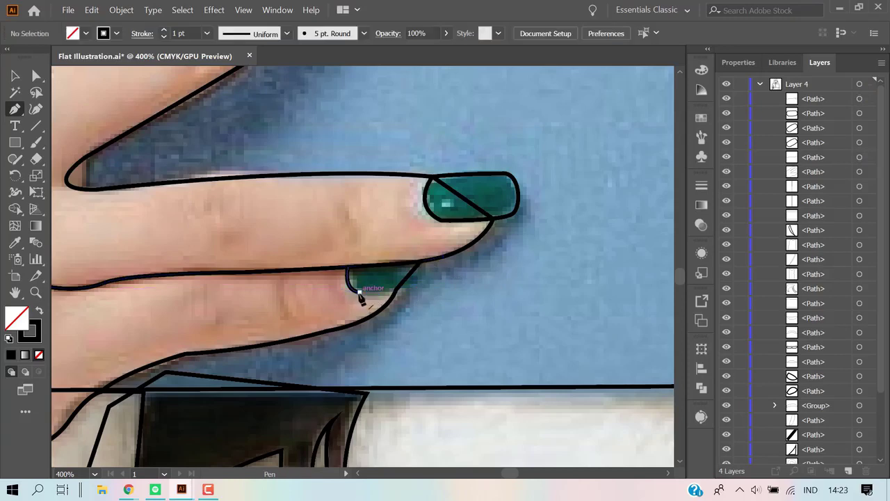
left_click_drag(359, 292, 407, 292)
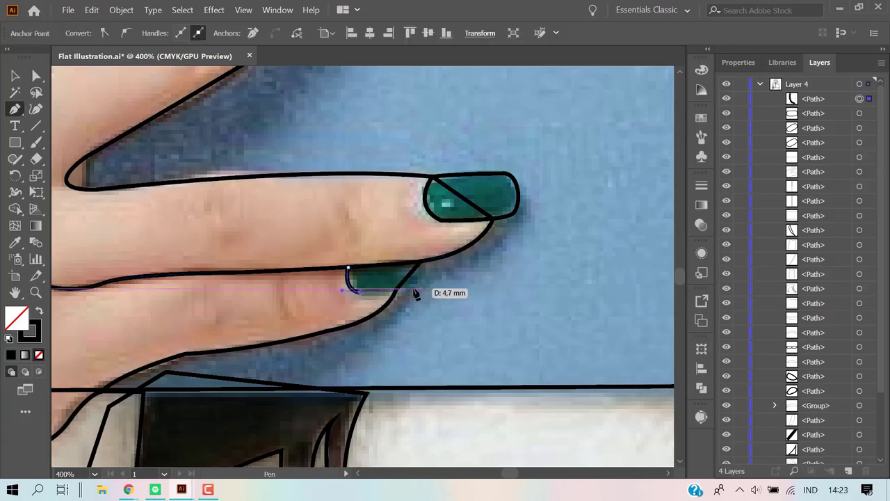
left_click_drag(412, 294, 444, 277)
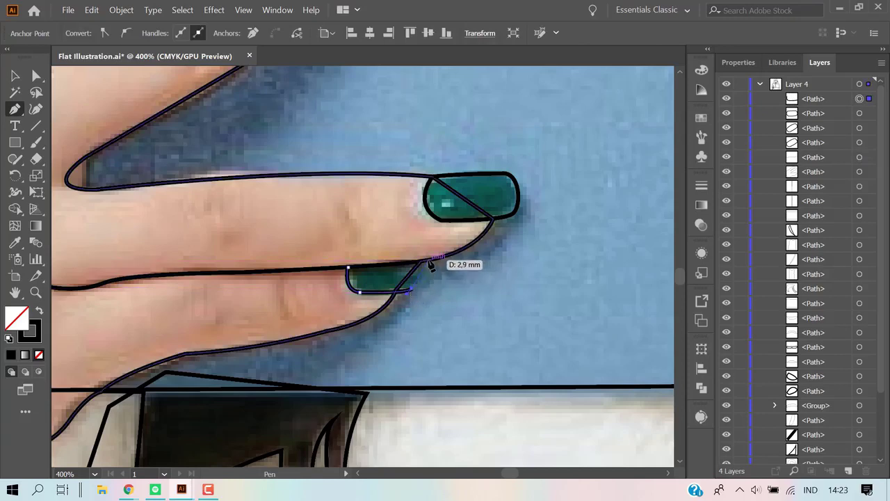
left_click_drag(347, 267, 389, 262)
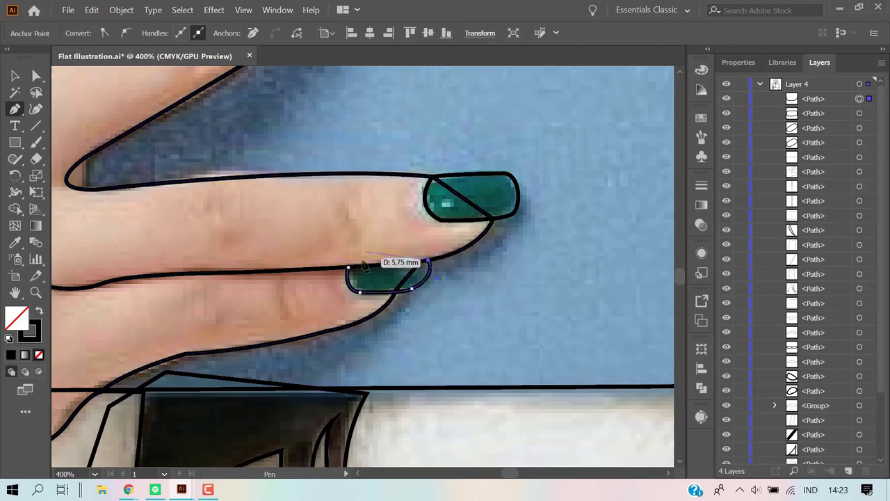
key("v")
left_click(341, 294)
Group the small nail outline with the finger's edge outline.
left_click(415, 279)
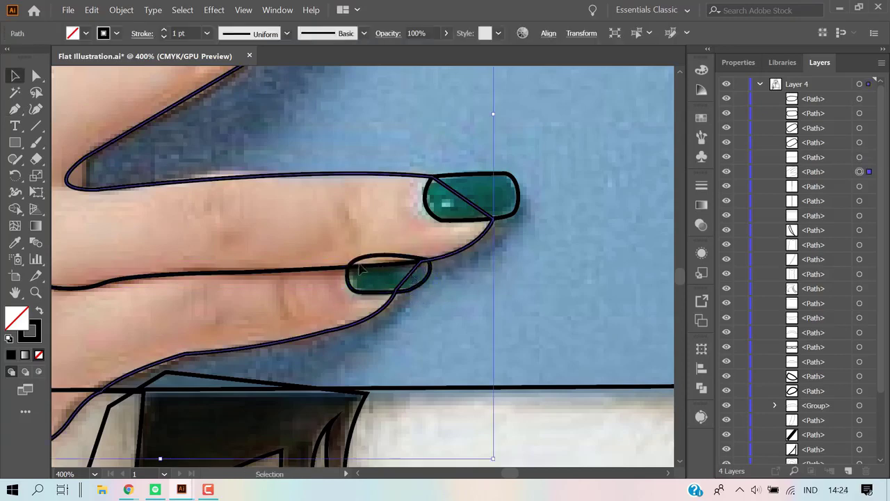
left_click(333, 270, "shift")
right_click(357, 281)
left_click(406, 83)
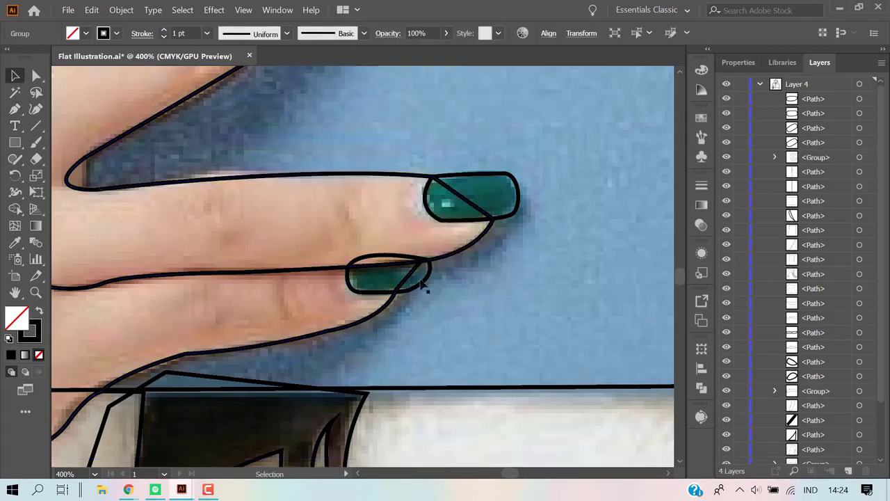
key("a")
left_click(406, 281)
Split the overlapping outlines with Shape Builder and delete the stray stroke over the nail.
key("v")
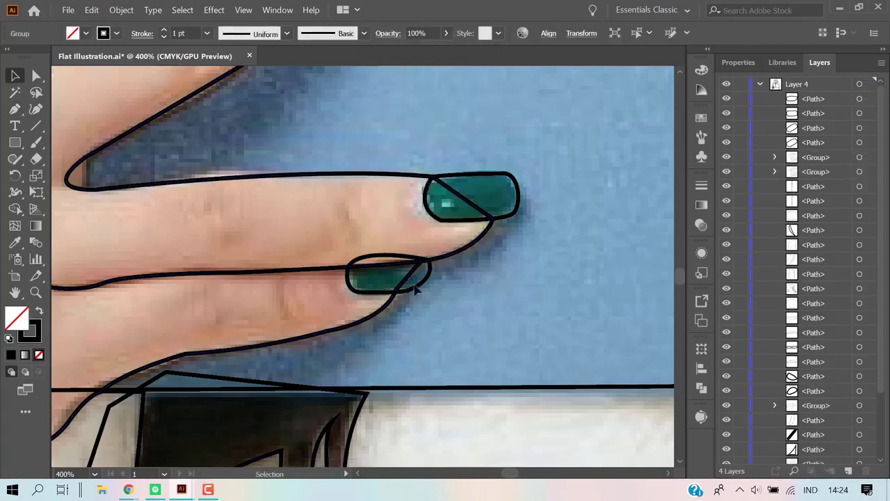
left_click(417, 279, "shift")
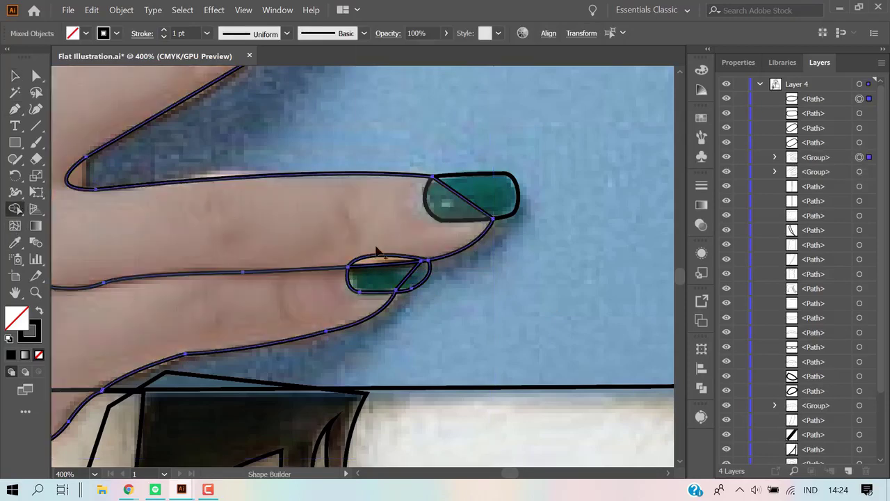
left_click(529, 312)
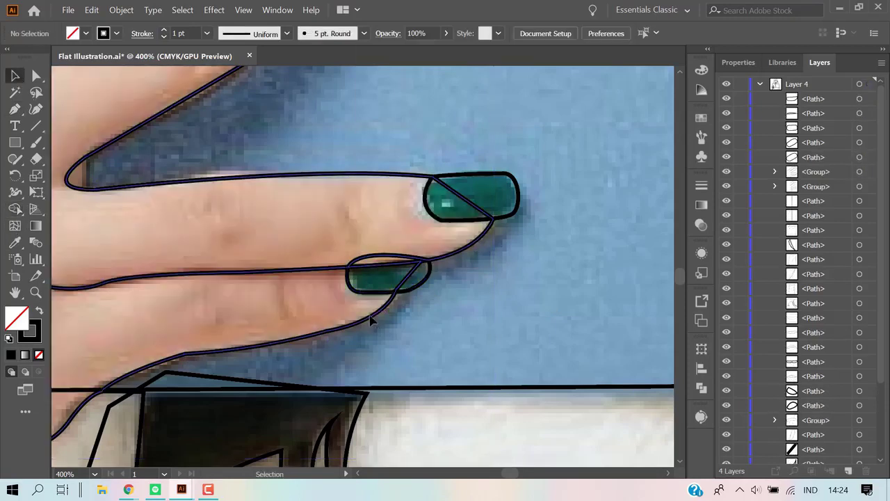
left_click(378, 261)
key("Delete")
Ungroup the nail outlines and clear the selection.
left_click(376, 271)
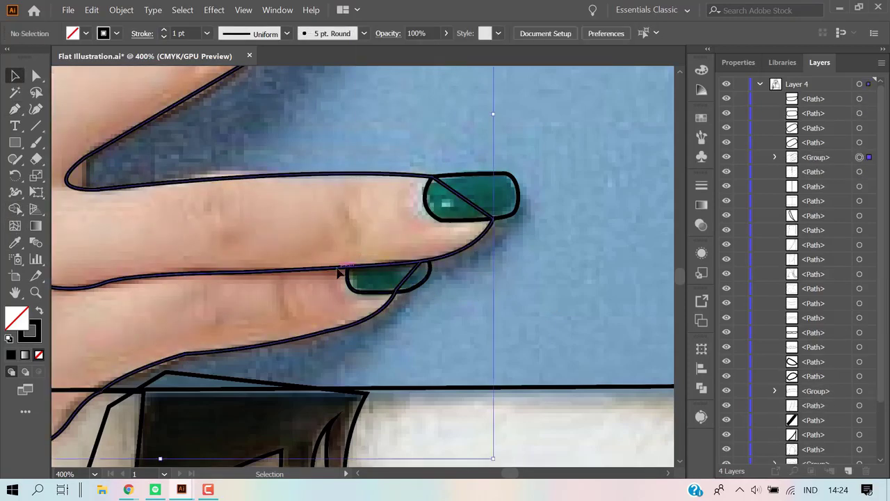
right_click(344, 281)
left_click(376, 149)
left_click(568, 276)
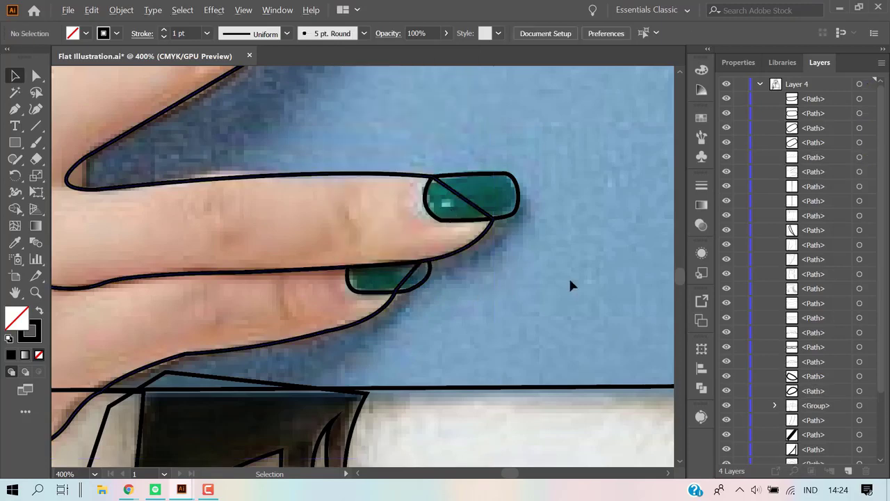
scroll(568, 276, "down", 2)
Bring the right hand into view and start an outline from its right edge to the book edge.
scroll(593, 199, "down", 2)
left_click_drag(593, 200, 262, 276)
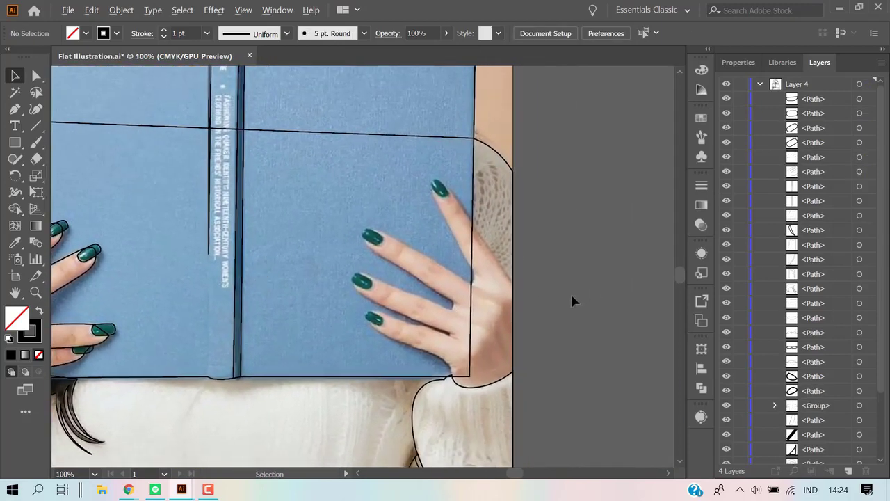
scroll(571, 300, "up", 1)
scroll(487, 254, "up", 1)
scroll(487, 292, "up", 1)
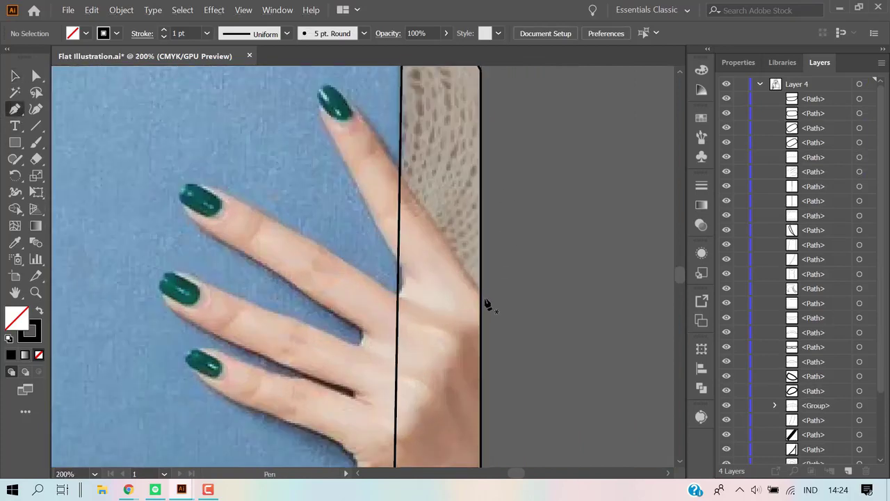
left_click(481, 292)
scroll(417, 209, "up", 1)
scroll(378, 162, "down", 1)
left_click(401, 168)
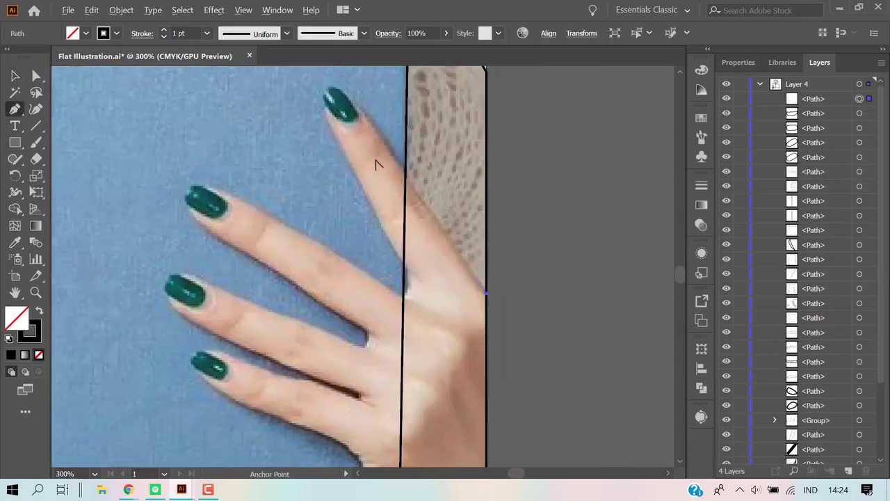
scroll(378, 209, "up", 3)
Curve the outline over the upright finger's nail, down to its base, and along the next finger.
left_click(330, 205)
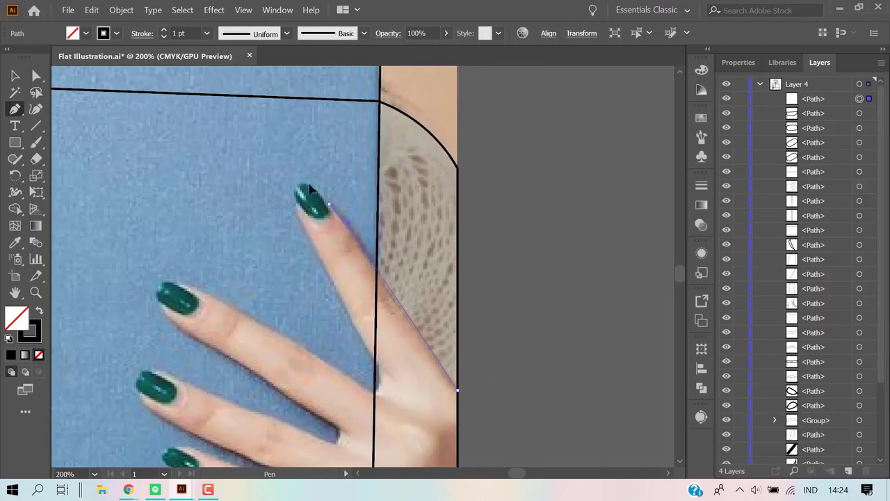
left_click_drag(283, 151, 283, 151)
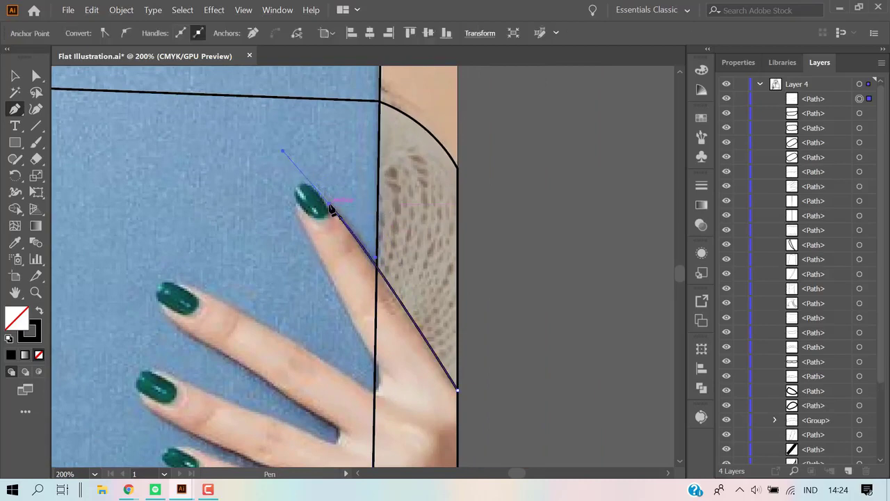
left_click_drag(297, 210, 301, 212)
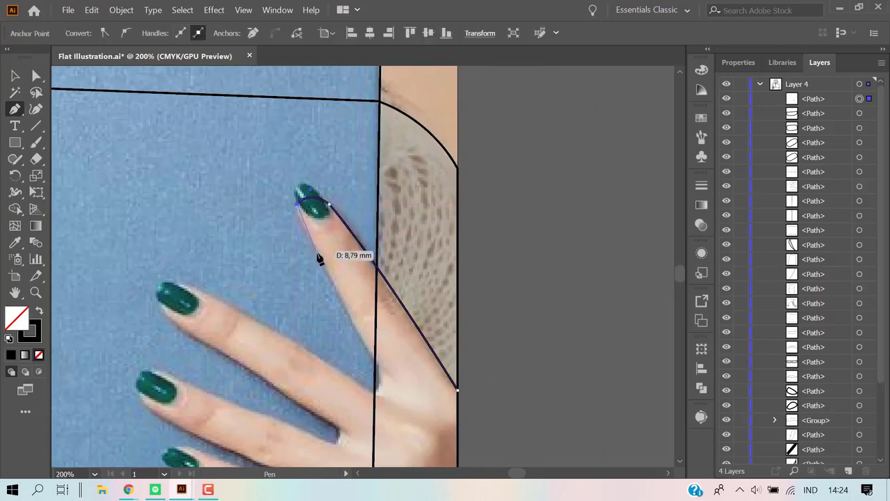
mouse_move(320, 259)
left_mouse_down()
mouse_move(353, 320)
mouse_move(385, 351)
left_mouse_up()
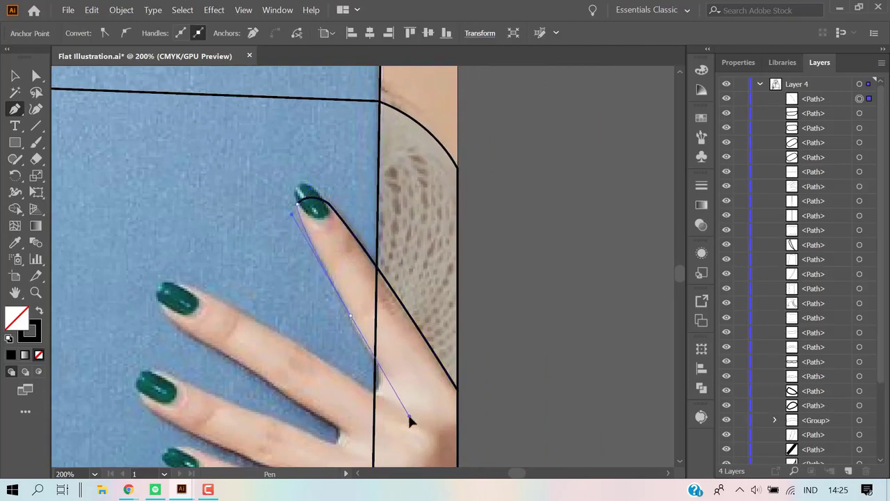
left_click_drag(411, 413, 408, 416)
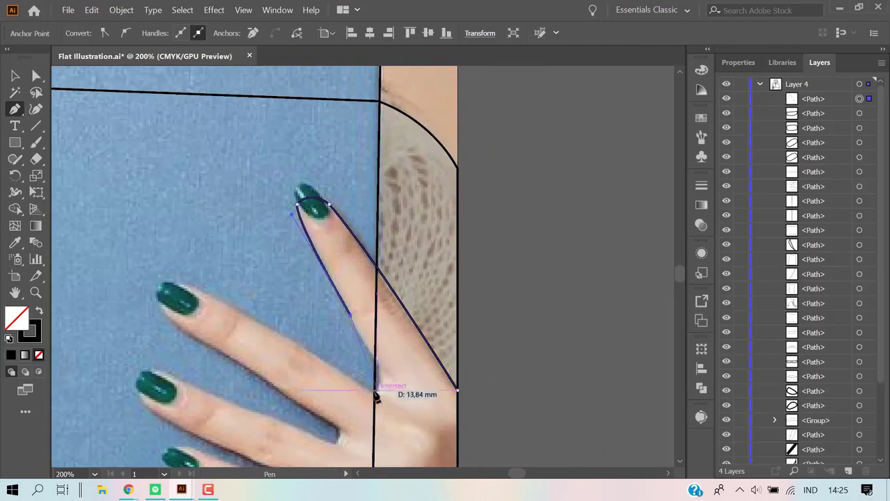
mouse_move(373, 394)
left_mouse_down()
mouse_move(347, 417)
mouse_move(381, 381)
left_mouse_up()
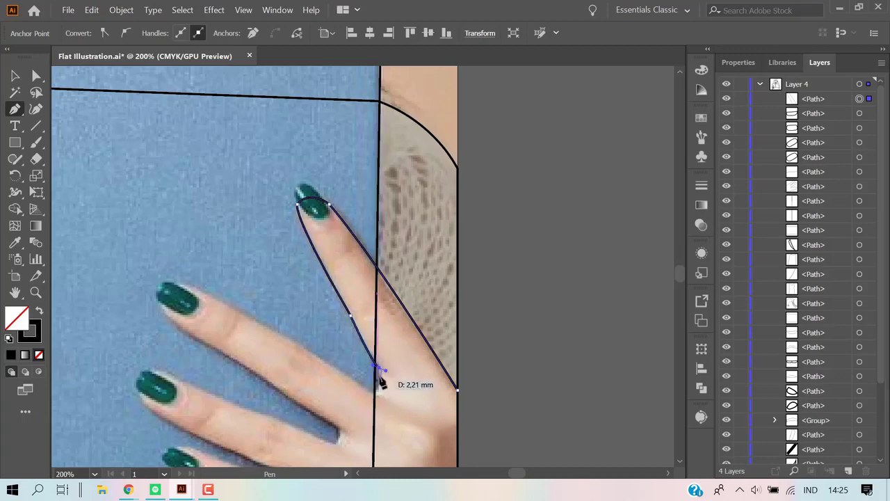
scroll(381, 381, "up", 1)
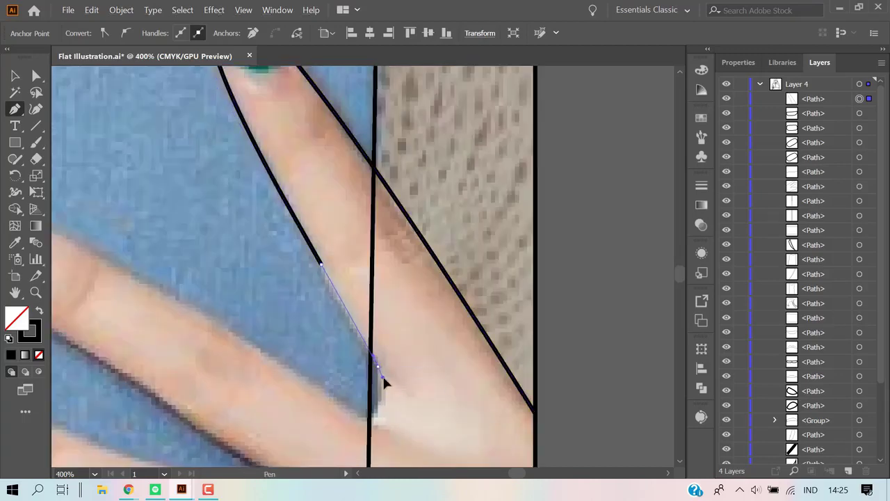
left_click_drag(383, 377, 369, 408)
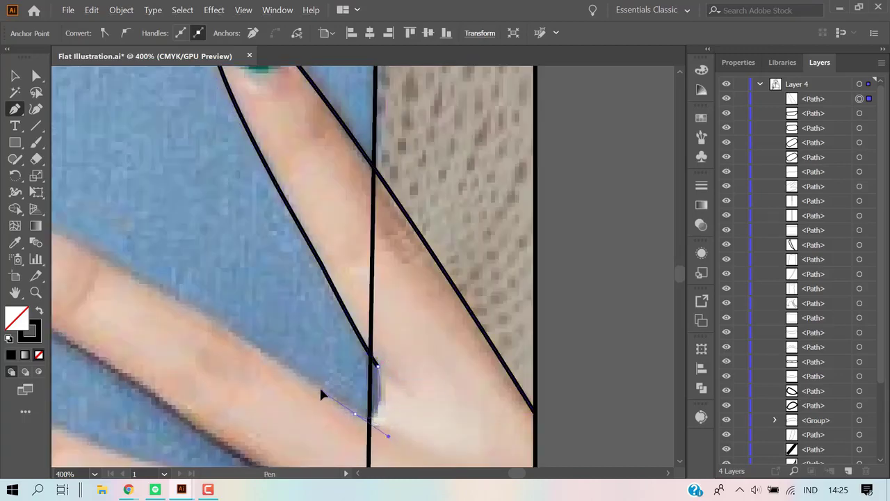
mouse_move(316, 397)
left_mouse_down()
mouse_move(214, 306)
mouse_move(179, 246)
mouse_move(66, 227)
left_mouse_up()
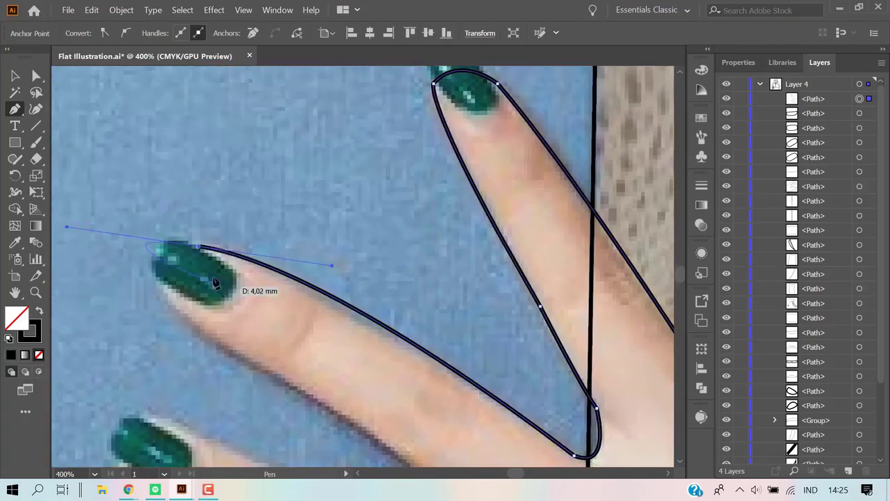
Trace the outline across the second finger's nail and down its lower edge toward the gap.
left_click_drag(199, 247, 199, 247)
left_click(168, 281)
scroll(208, 319, "down", 1)
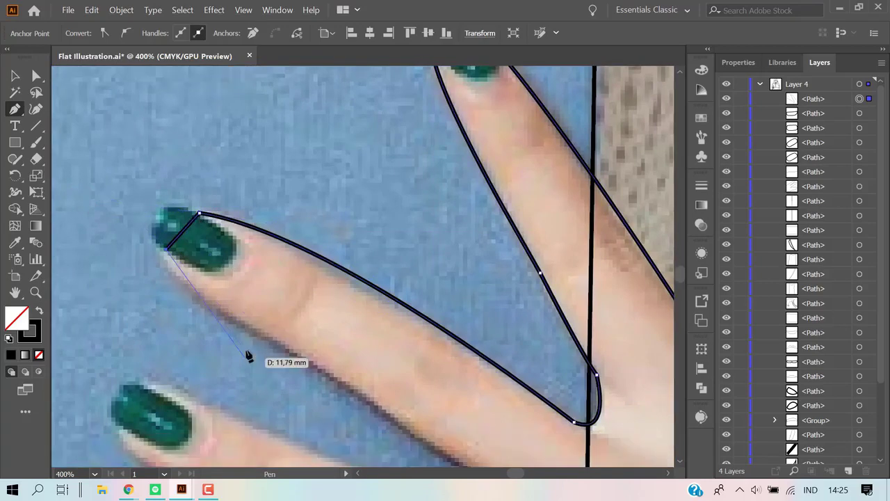
left_click(259, 332)
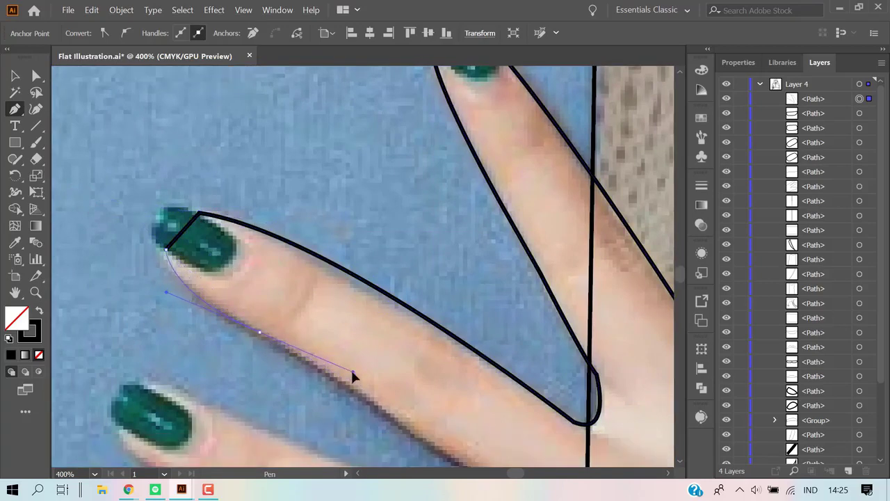
left_click_drag(351, 372, 358, 373)
scroll(417, 390, "down", 3)
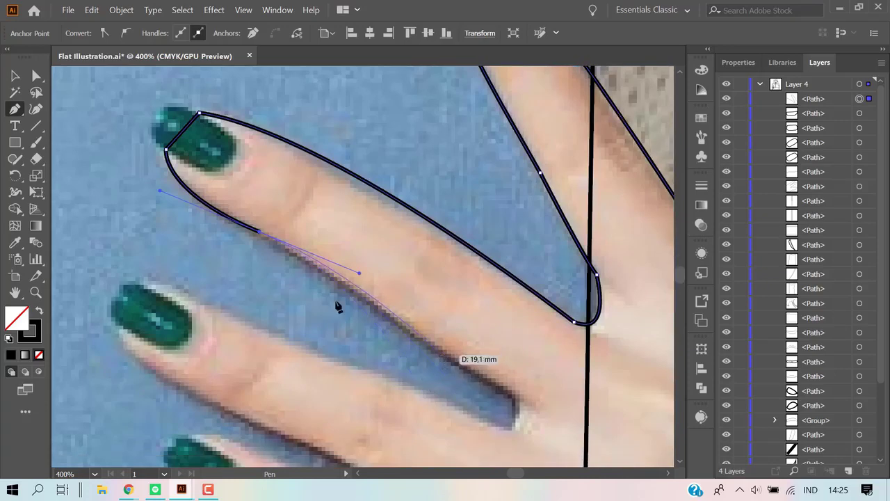
left_click(411, 333)
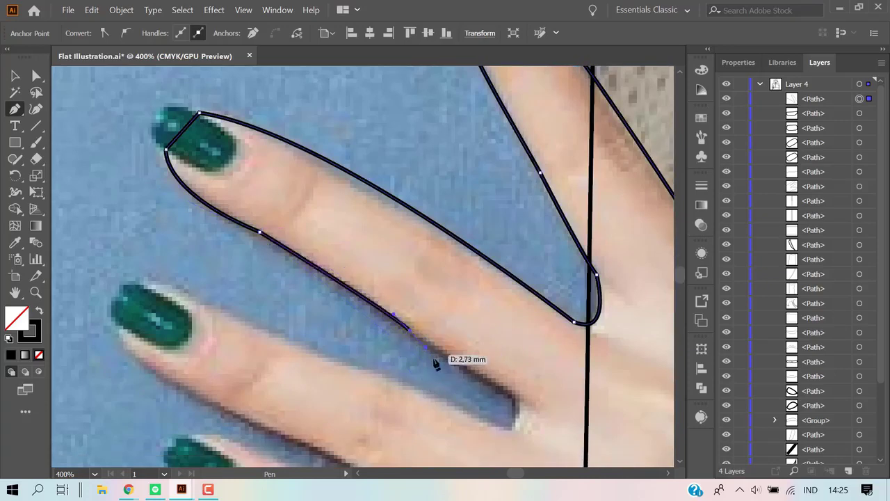
left_click(518, 397)
scroll(522, 402, "down", 1)
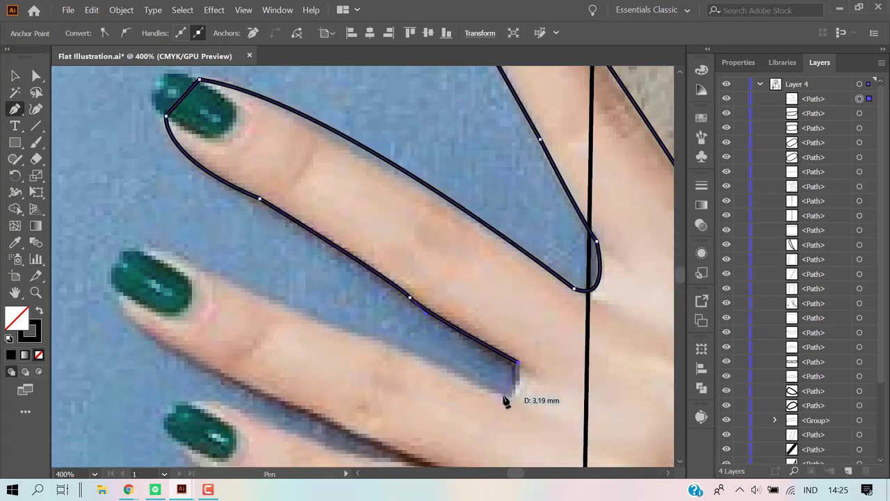
Round the outline through the finger gap with a sharp turn and up the third finger's edge.
left_click_drag(505, 397, 481, 391)
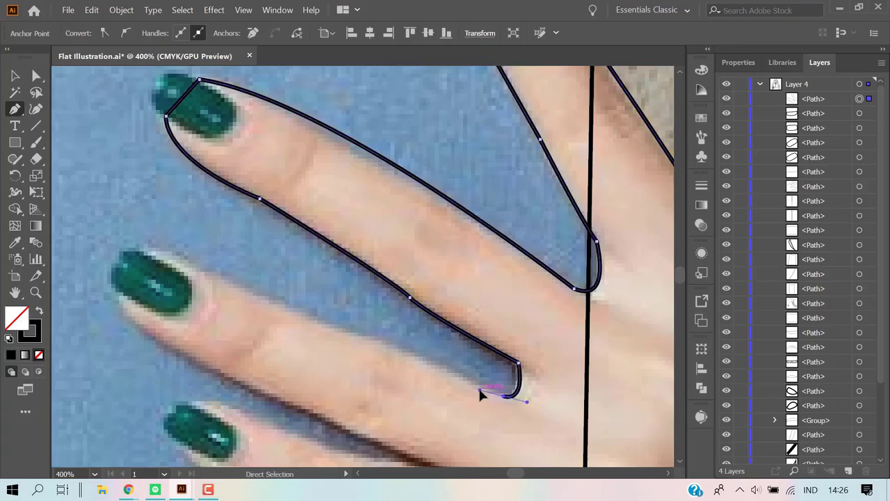
left_click_drag(457, 382, 432, 372)
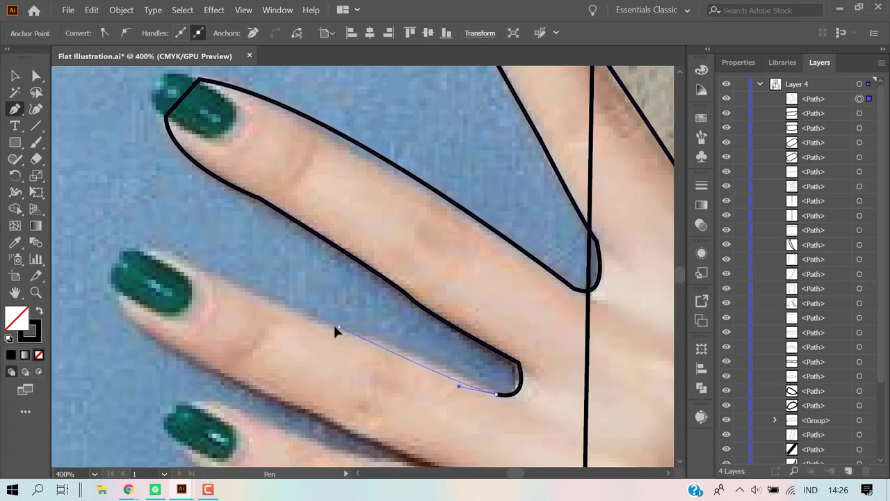
left_click_drag(458, 386, 334, 332)
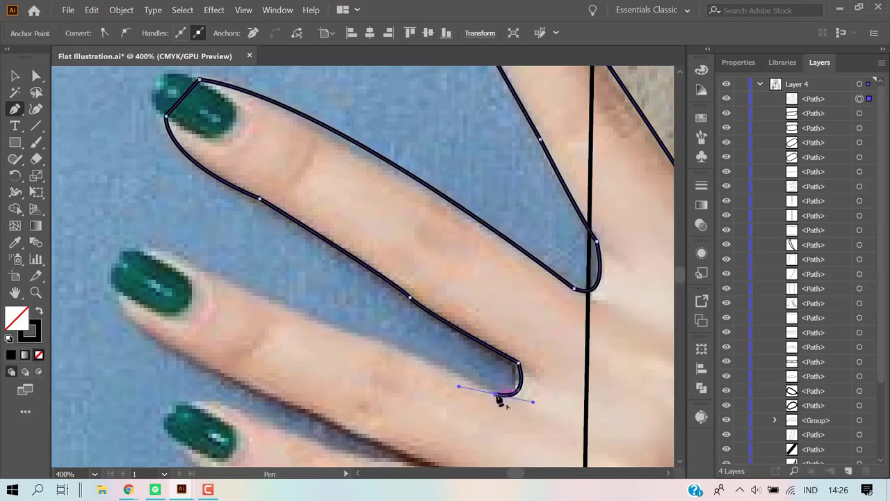
left_click_drag(495, 394, 237, 292)
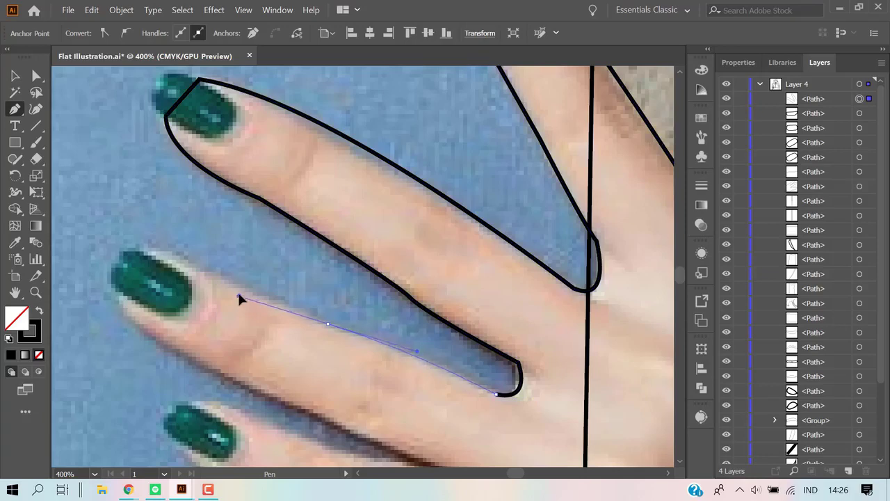
left_click(327, 326)
left_click_drag(148, 252, 123, 253)
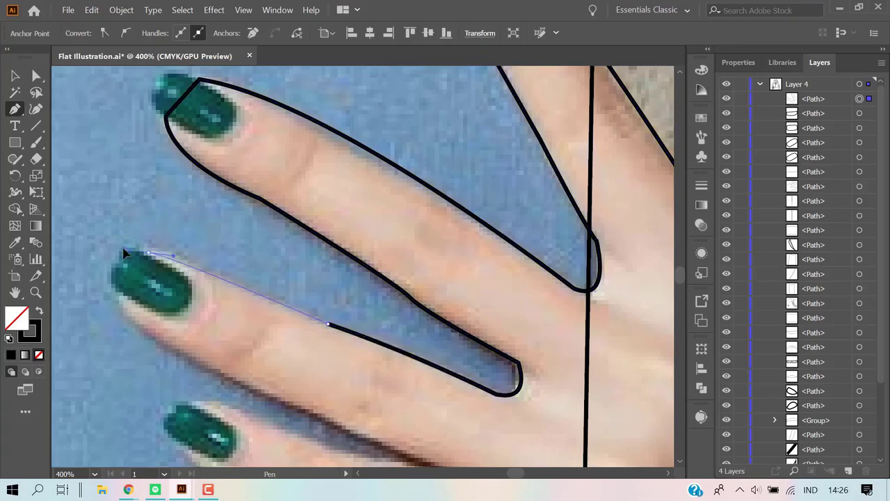
scroll(173, 271, "down", 2)
Outline the third finger's green nail tip and curve along its lower edge.
left_click(149, 209)
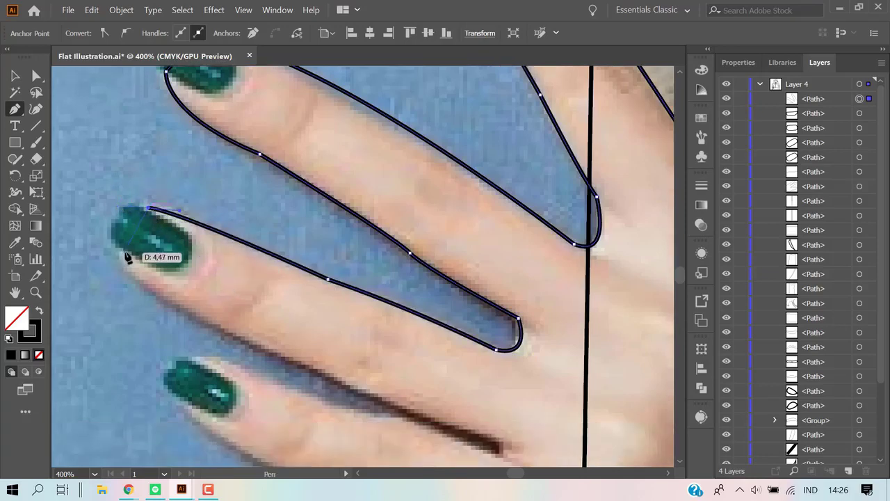
left_click(126, 249)
left_click_drag(244, 339, 287, 352)
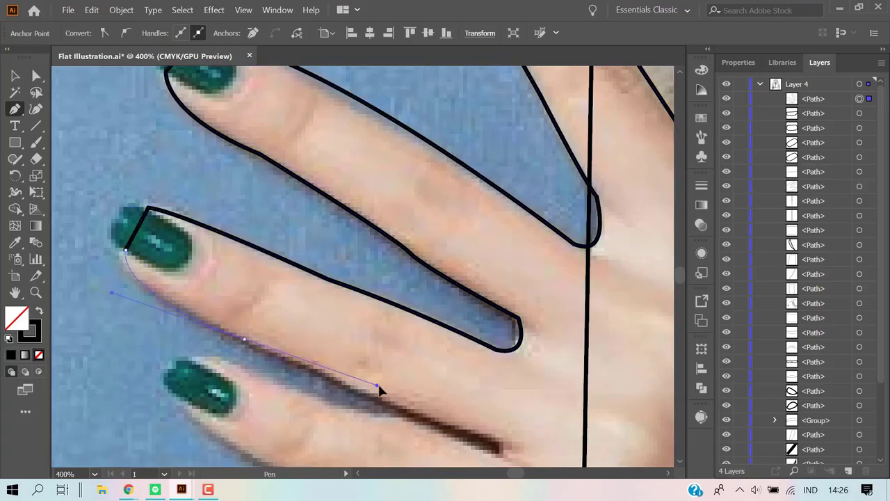
left_click_drag(375, 385, 364, 384)
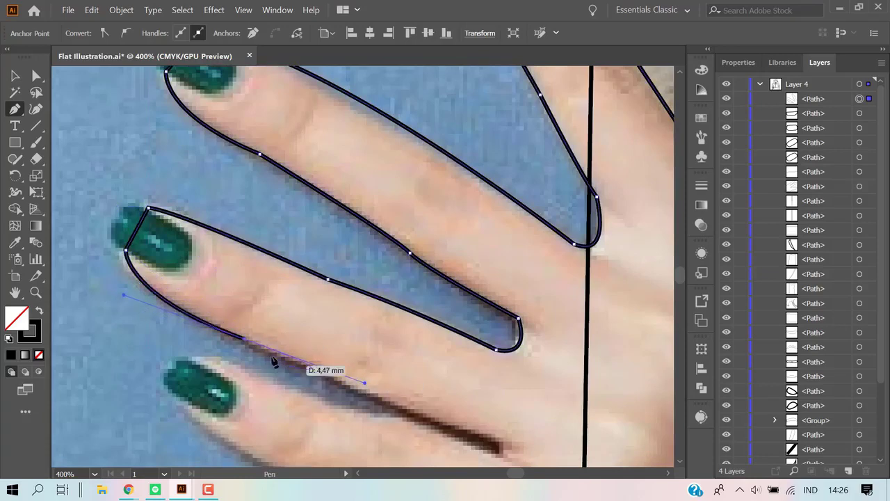
left_click_drag(273, 360, 278, 363)
scroll(445, 410, "down", 2)
mouse_move(500, 397)
left_mouse_down()
mouse_move(548, 402)
mouse_move(423, 389)
mouse_move(370, 363)
left_mouse_up()
left_click(353, 361, "ctrl")
Trace the dark shadow between the fingers and curve up the lowest finger's upper edge.
left_click_drag(307, 341, 311, 353)
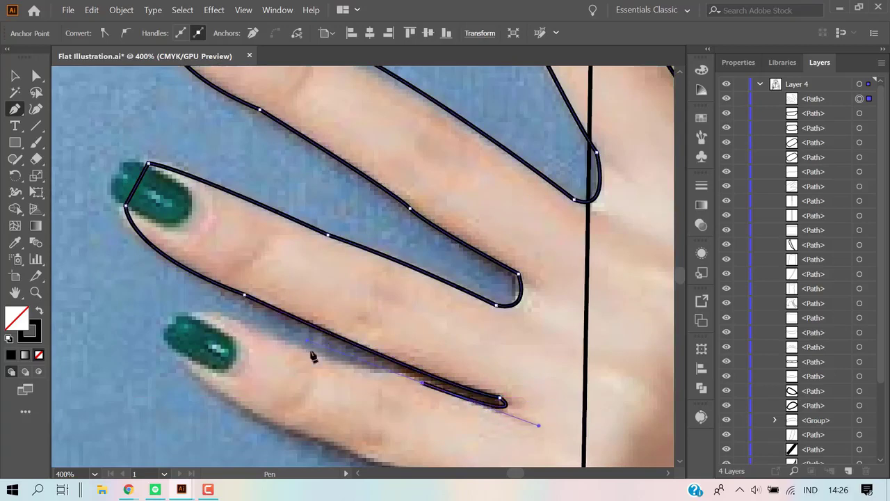
mouse_move(379, 384)
left_mouse_down()
mouse_move(198, 321)
mouse_move(177, 332)
left_mouse_up()
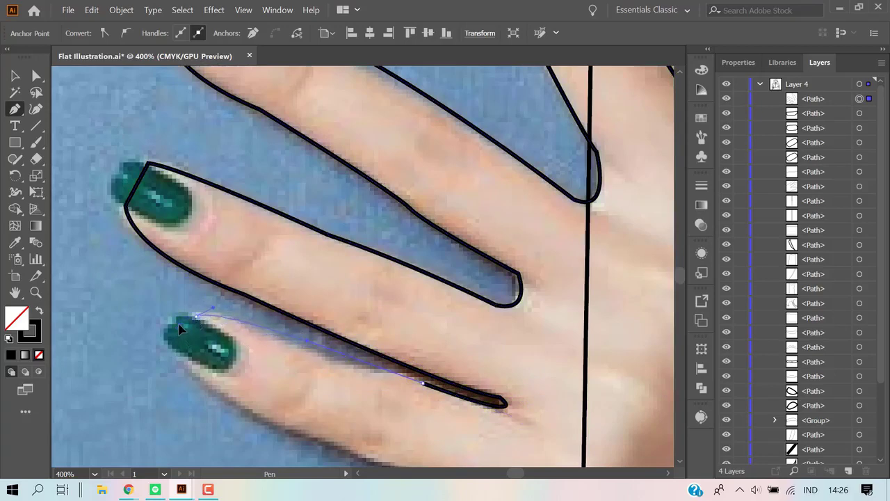
scroll(306, 354, "down", 1)
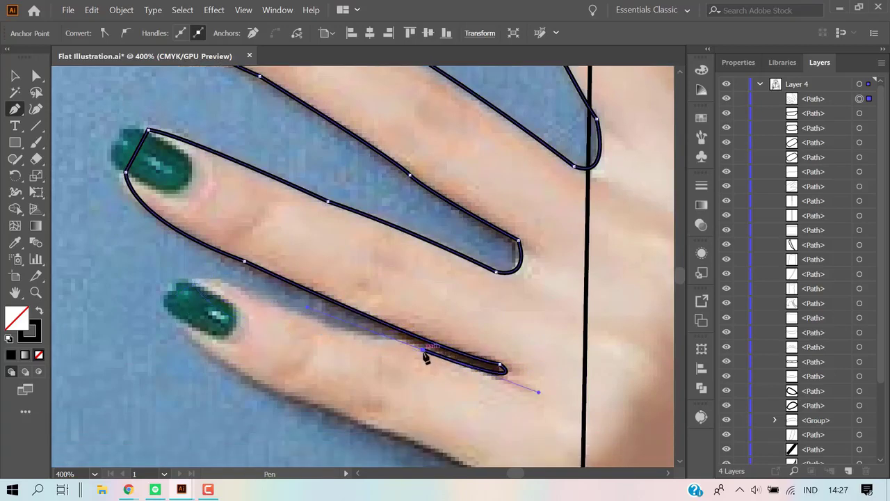
left_click_drag(499, 364, 398, 356)
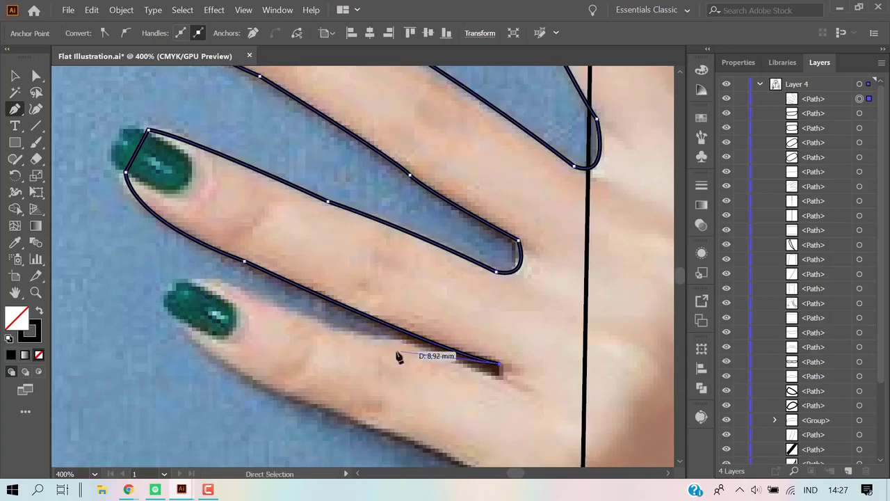
mouse_move(353, 337)
left_mouse_down()
mouse_move(141, 275)
mouse_move(162, 273)
mouse_move(172, 297)
left_mouse_up()
scroll(226, 283, "down", 2)
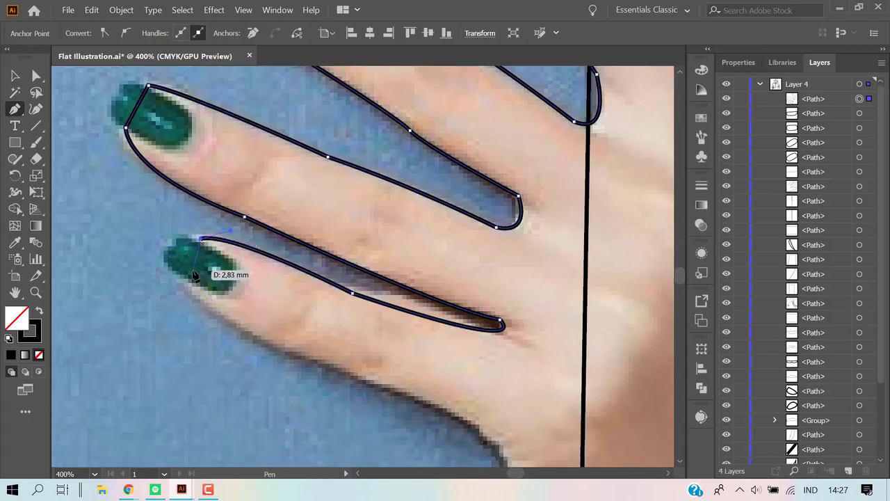
Trace around the lowest nail and the hand's lower edge to the sleeve, adding a straight wrist corner.
key("ctrl+z")
left_click_drag(201, 238, 214, 297)
left_click_drag(295, 355, 407, 399)
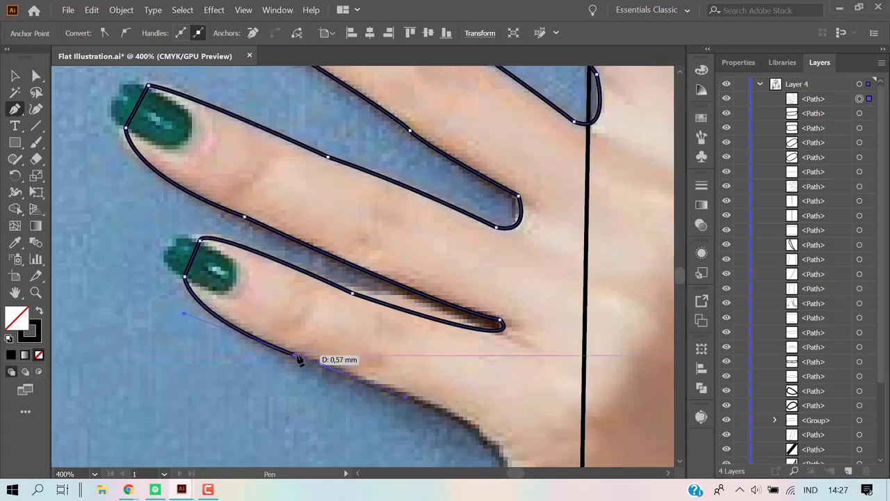
scroll(417, 392, "down", 2)
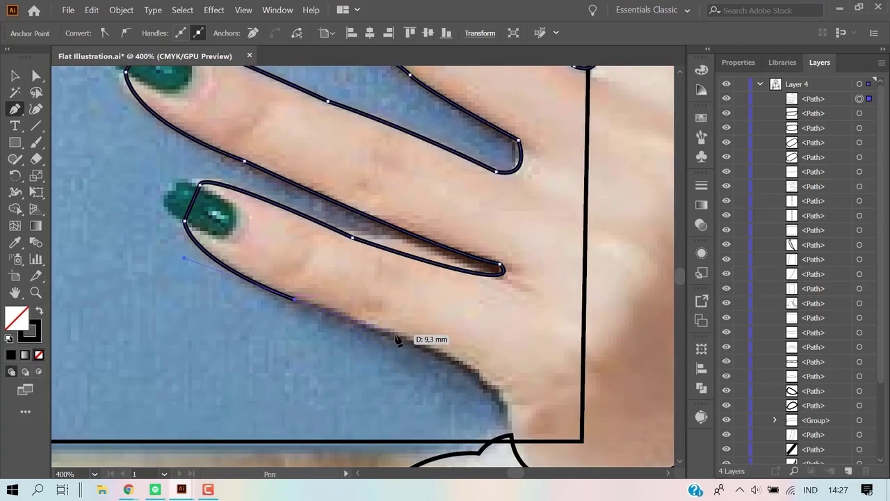
mouse_move(406, 367)
left_mouse_down()
mouse_move(431, 345)
mouse_move(482, 379)
mouse_move(512, 403)
mouse_move(516, 445)
mouse_move(557, 425)
left_mouse_up()
scroll(529, 428, "down", 1)
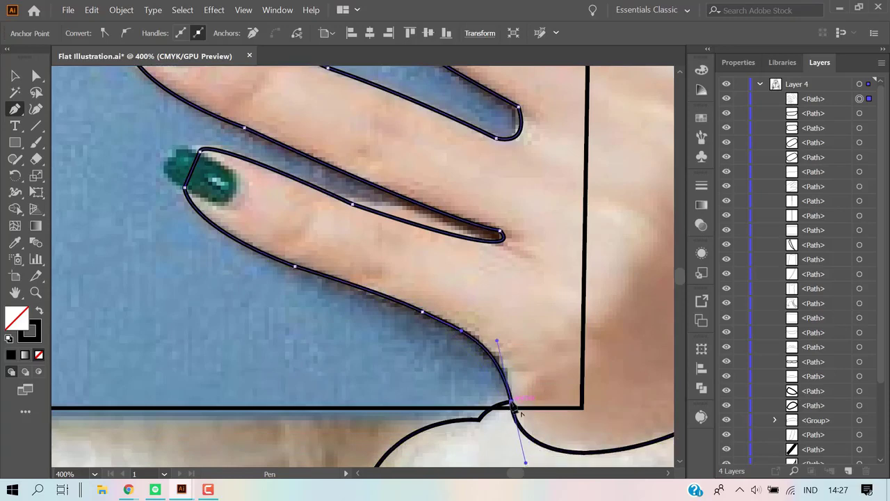
key("ctrl+minus")
key("ctrl+minus")
key("ctrl+minus")
left_click(504, 432)
Add another straight corner along the sleeve, then pick out the hand outline among overlapping paths.
left_click(602, 437)
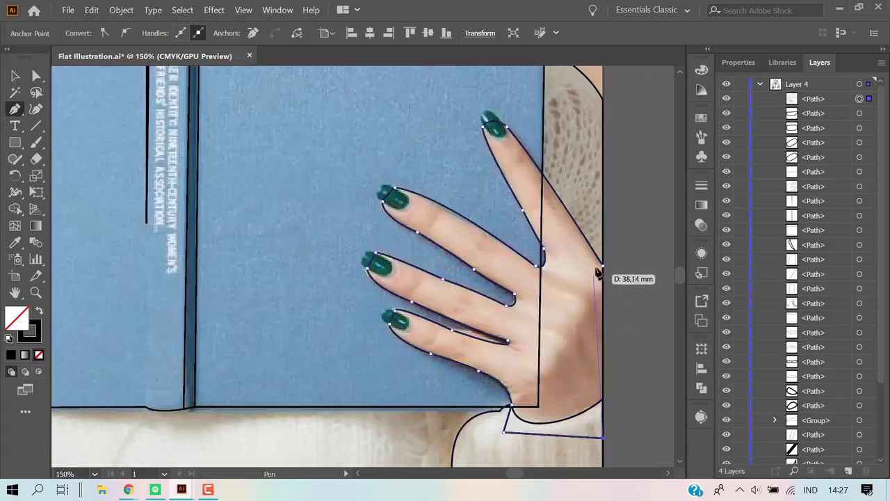
key("v")
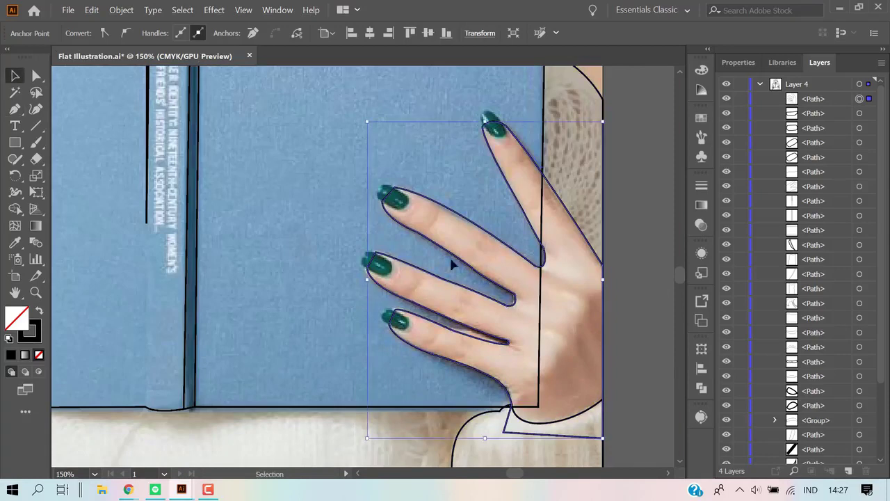
left_click(580, 245)
left_click(469, 428)
left_click(469, 428, "shift")
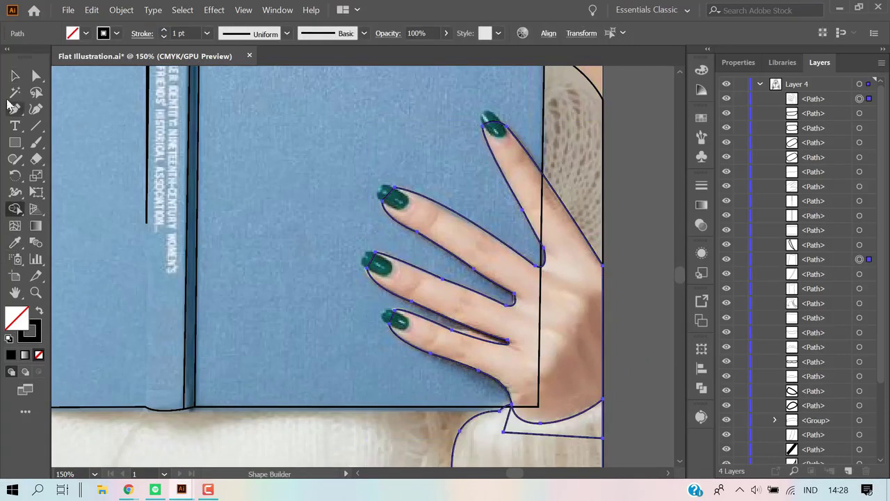
left_click(599, 392)
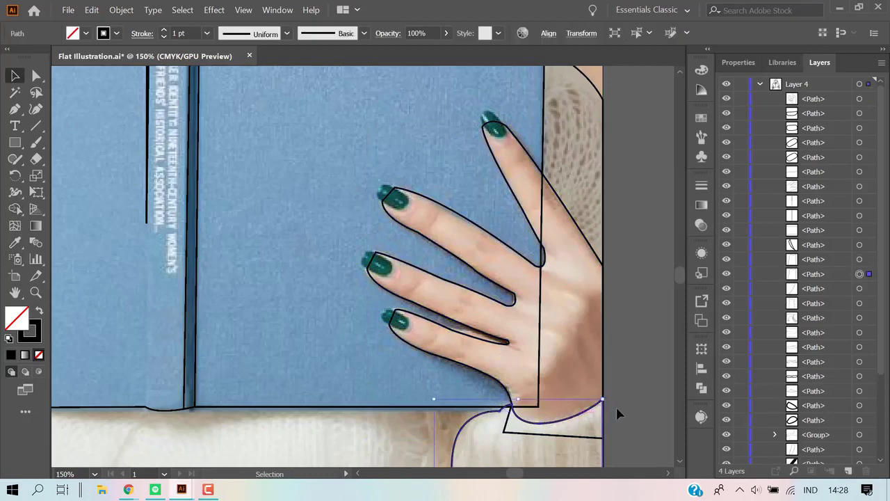
Merge the sleeve and hand outlines with the Shape Builder and remove the leftover wrist piece.
left_click(583, 425)
left_click(602, 348, "shift")
key("shift+m")
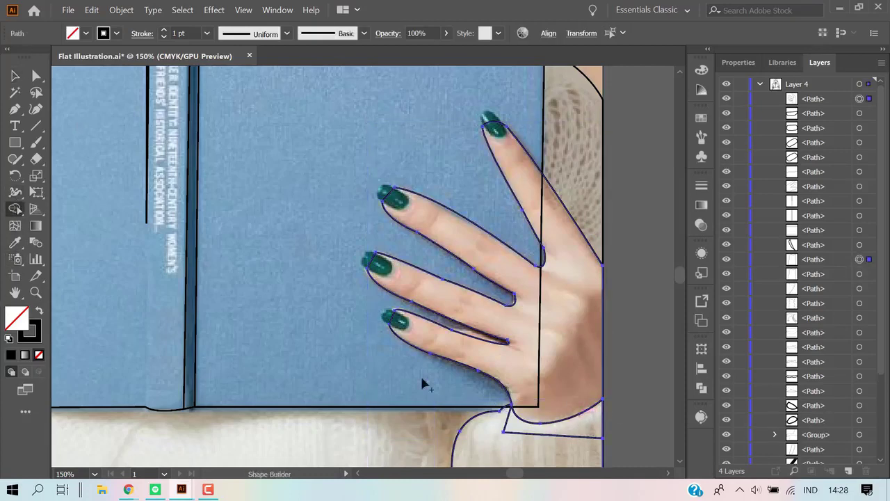
left_click(582, 432)
key("v")
left_click(609, 252)
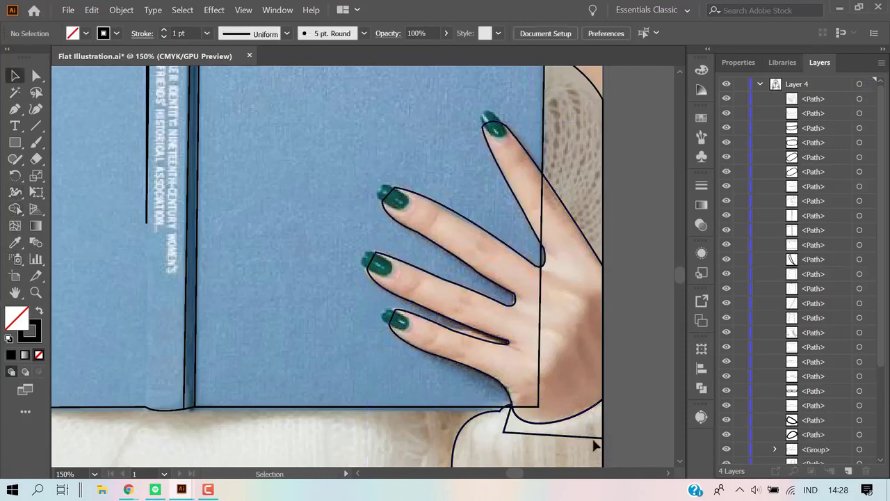
left_click(593, 438)
key("Delete")
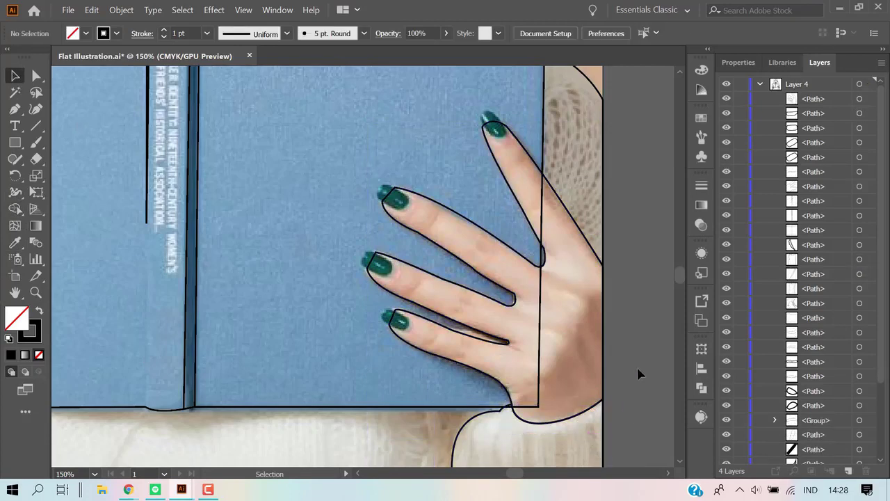
Trace a closed Pen outline around the top fingertip's green nail.
left_click(15, 110)
scroll(490, 143, "up", 1)
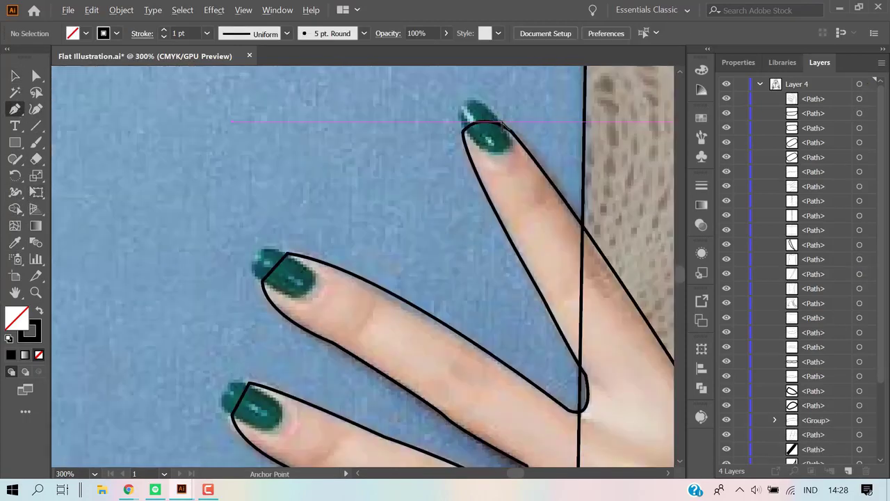
scroll(491, 143, "up", 1)
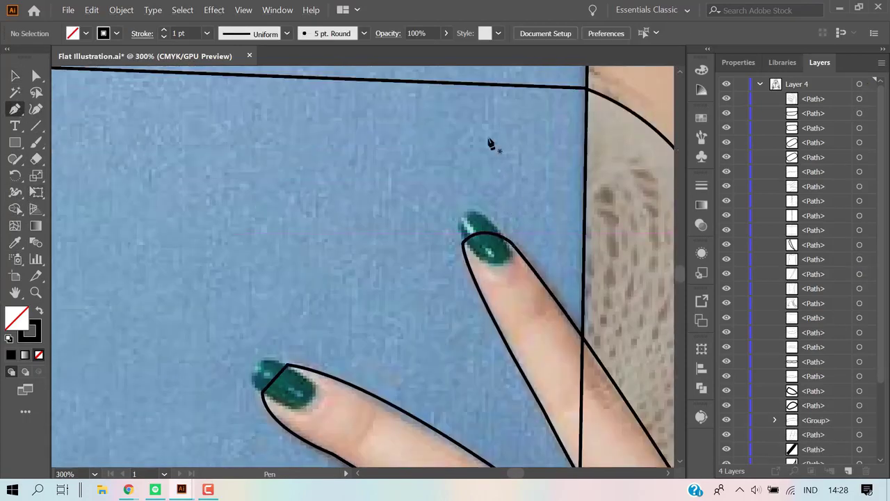
left_click(515, 258)
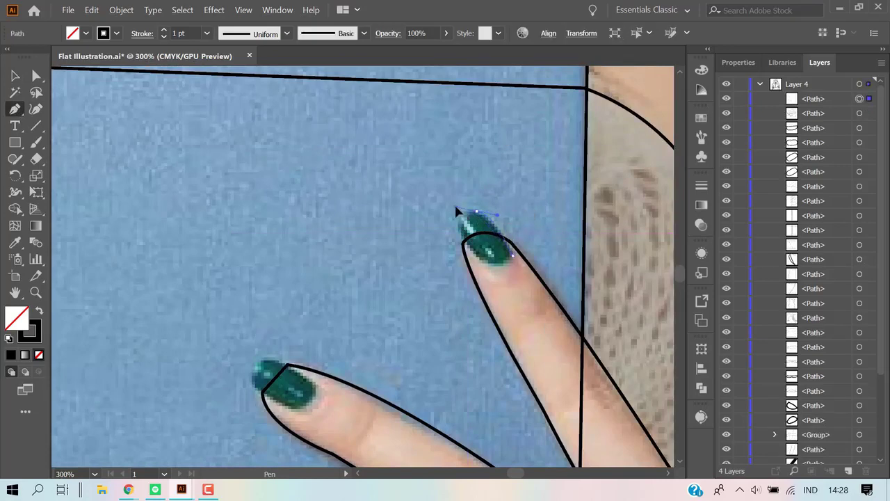
left_click_drag(456, 208, 454, 206)
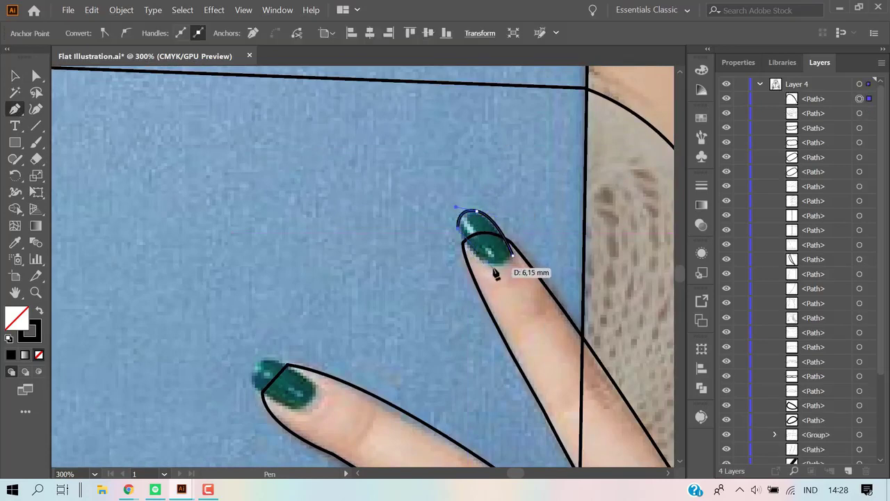
left_click(515, 259)
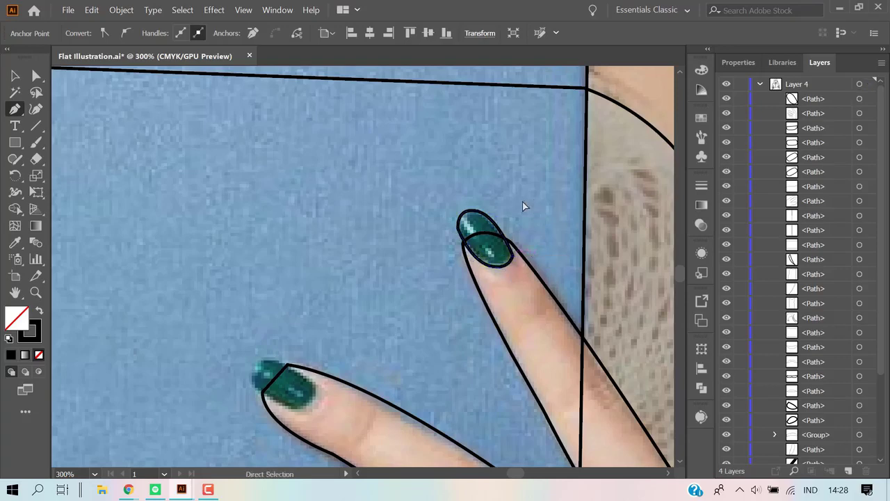
left_click(522, 204, "ctrl")
left_click_drag(330, 239, 459, 166)
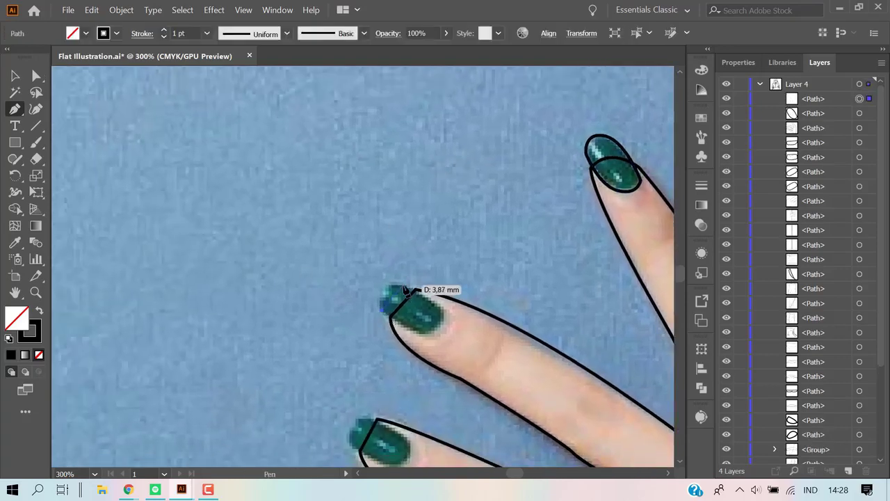
Trace a closed outline around the second finger's green nail.
left_click_drag(403, 286, 437, 286)
key("ctrl+z")
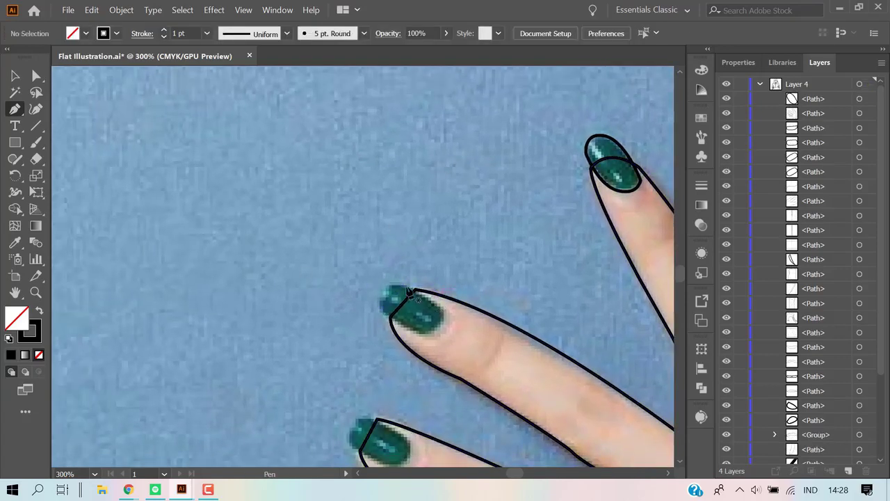
left_click_drag(422, 337, 456, 288)
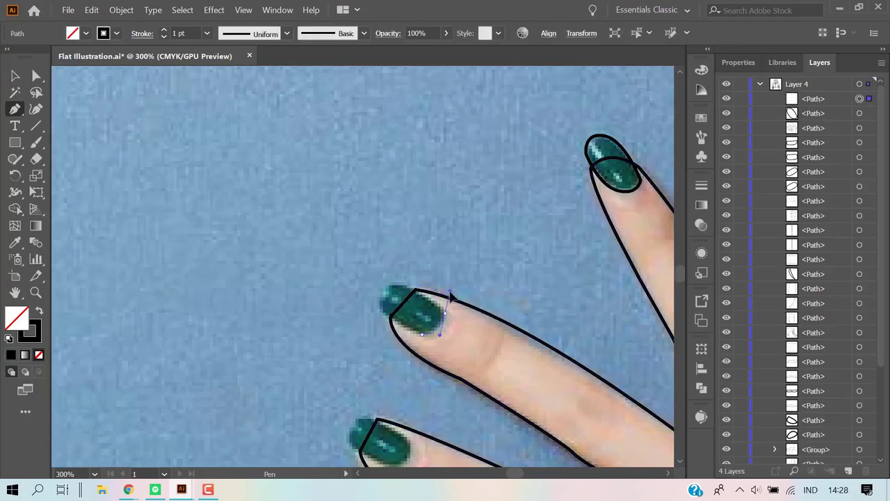
mouse_move(394, 285)
left_mouse_down()
mouse_move(381, 296)
mouse_move(425, 340)
left_mouse_up()
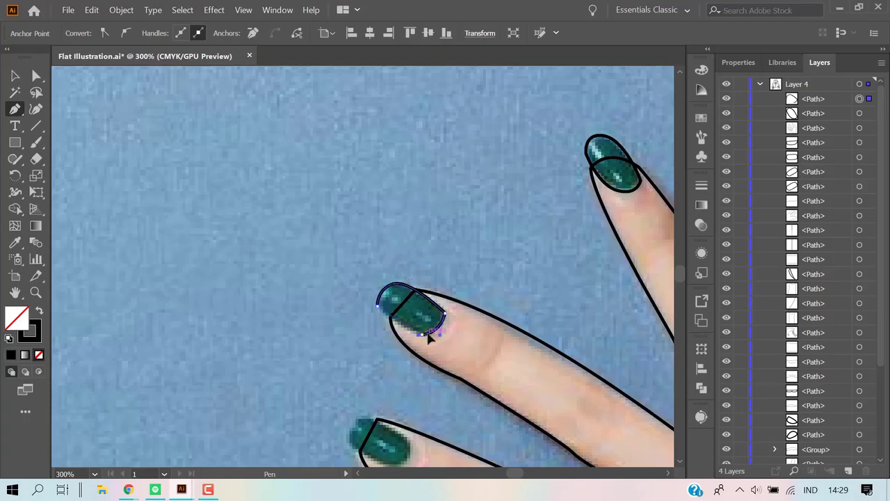
left_click(465, 246, "ctrl")
scroll(324, 308, "down", 3)
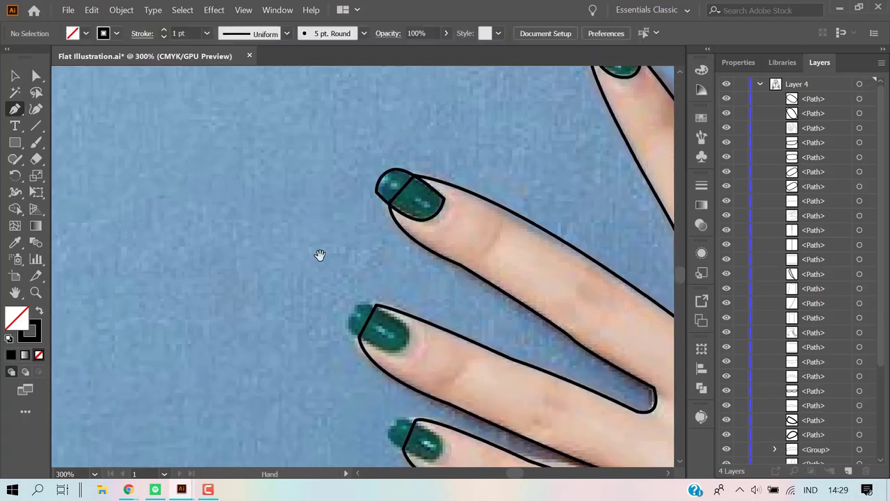
scroll(318, 252, "down", 1)
Outline the third finger's green nail and the lowest finger's nail.
mouse_move(390, 314)
left_mouse_down()
mouse_move(410, 293)
mouse_move(417, 264)
left_mouse_up()
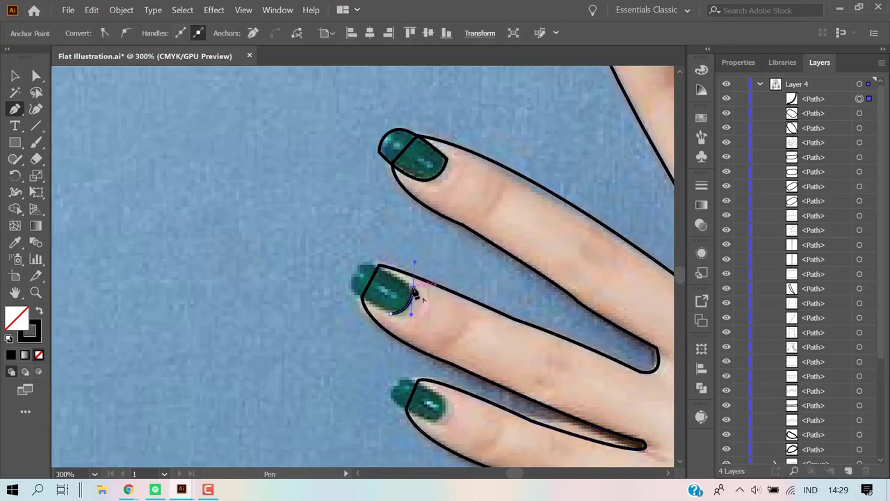
mouse_move(363, 264)
left_mouse_down()
mouse_move(353, 275)
mouse_move(362, 306)
mouse_move(392, 312)
left_mouse_up()
left_click(455, 252, "ctrl")
scroll(454, 254, "down", 2)
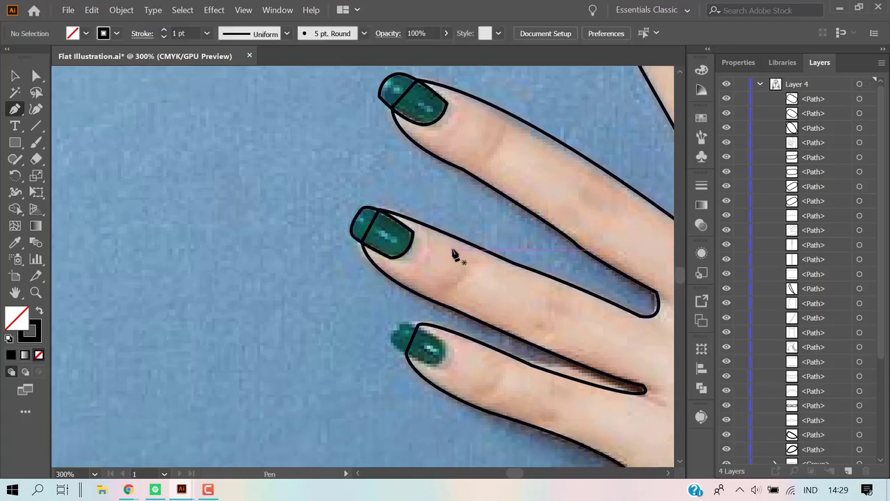
scroll(453, 253, "down", 3)
left_click_drag(432, 288, 449, 276)
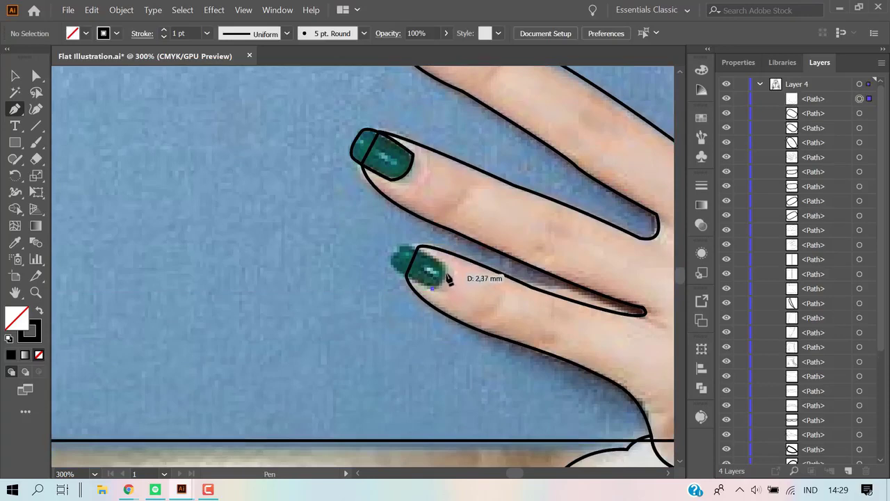
mouse_move(402, 245)
left_mouse_down()
mouse_move(390, 257)
mouse_move(403, 252)
mouse_move(397, 279)
mouse_move(434, 297)
left_mouse_up()
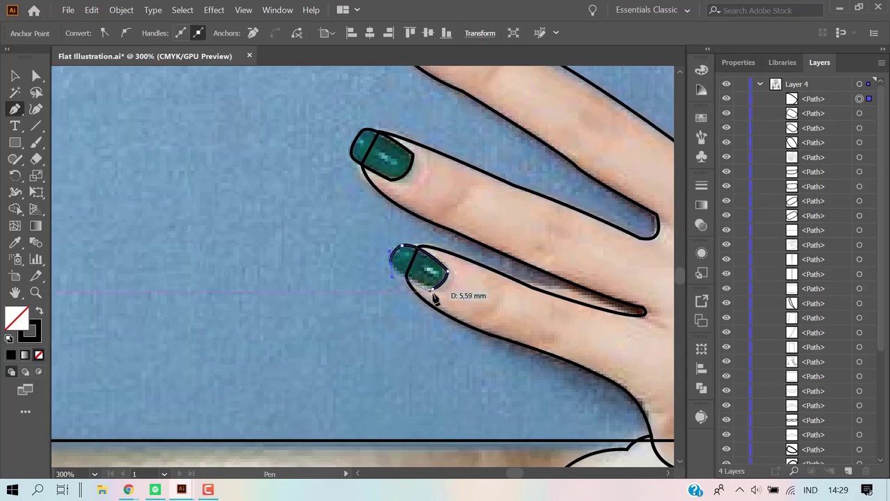
scroll(433, 297, "down", 2)
scroll(327, 248, "down", 2)
Start the finger-shadow outline at a nail tip and curve it along the fingers below the middle finger.
scroll(283, 183, "down", 1)
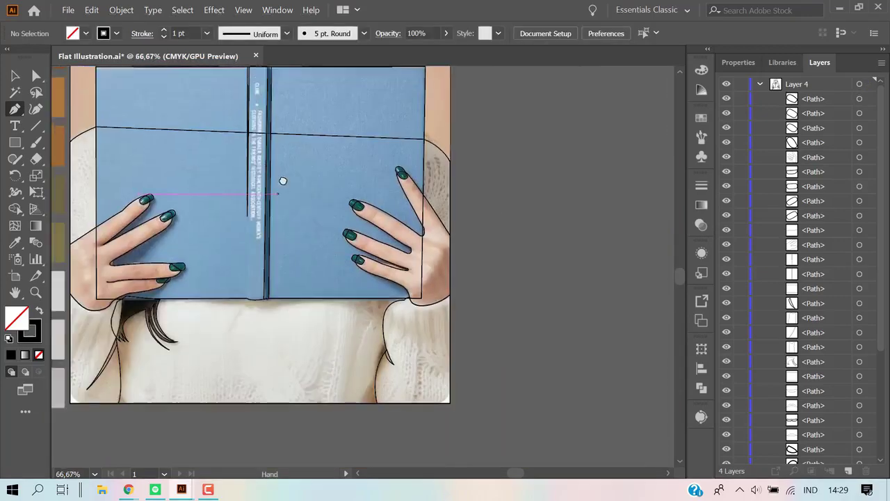
scroll(258, 295, "up", 1)
scroll(298, 218, "up", 1)
scroll(298, 218, "up", 1)
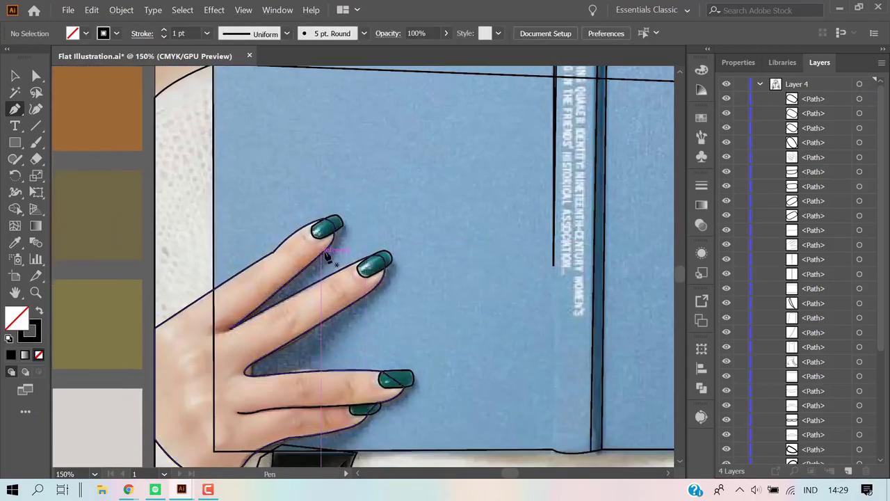
scroll(328, 254, "up", 1)
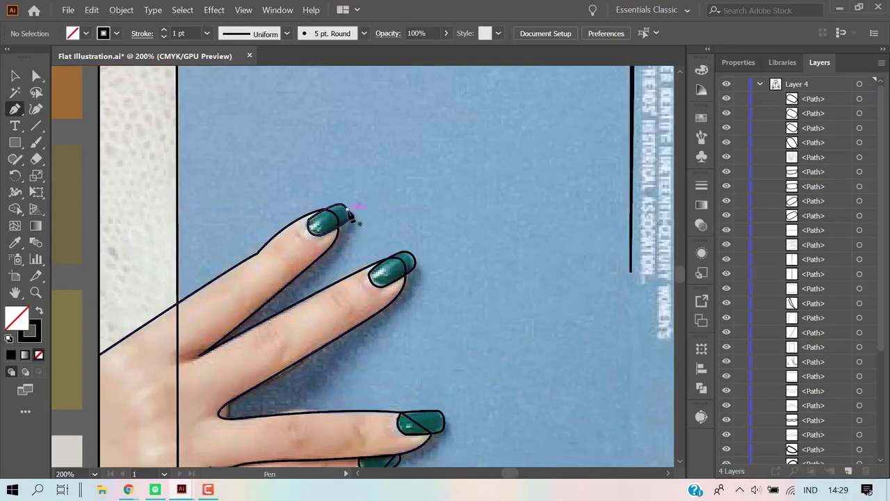
left_click(348, 210)
left_click_drag(285, 308, 232, 344)
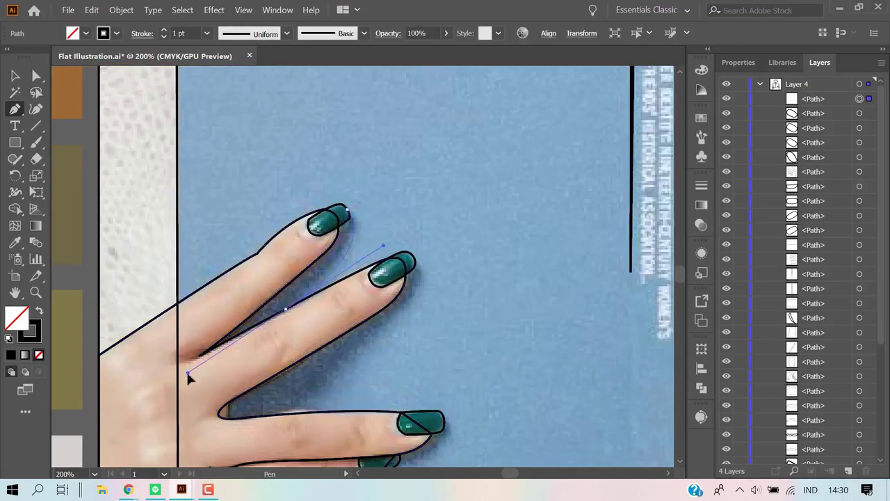
mouse_move(348, 211)
left_mouse_down()
mouse_move(289, 310)
mouse_move(219, 336)
left_mouse_up()
left_click_drag(226, 369, 224, 348)
left_click_drag(287, 309, 415, 265)
left_click_drag(363, 344, 321, 357)
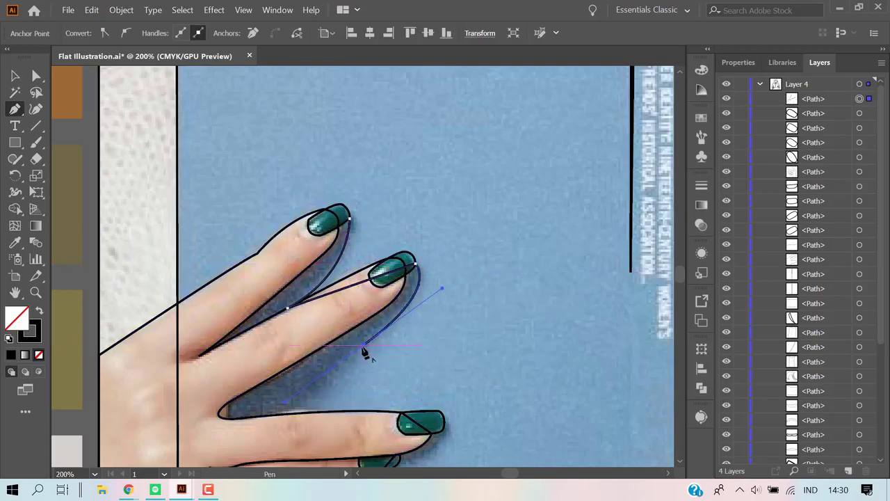
mouse_move(358, 415)
left_mouse_down()
mouse_move(288, 417)
mouse_move(308, 367)
mouse_move(274, 387)
left_mouse_up()
Continue the shadow outline along the lower finger and around the lowest nail's corner.
scroll(452, 369, "down", 2)
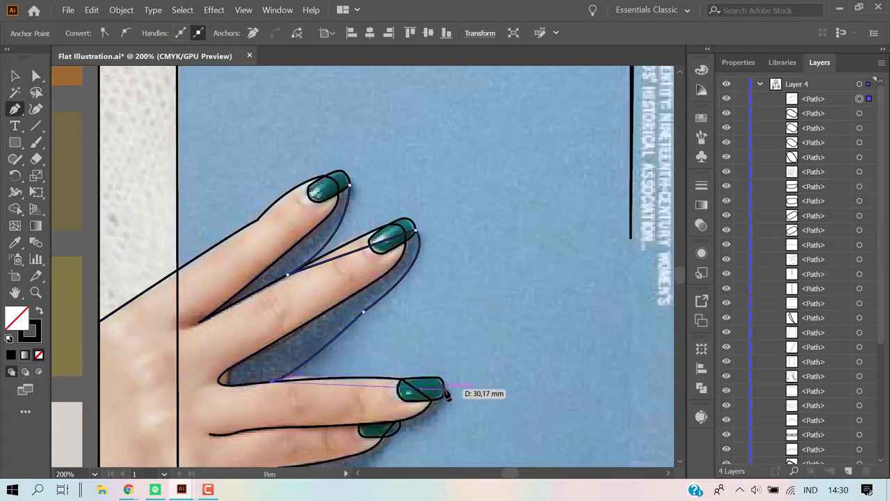
scroll(446, 394, "down", 2)
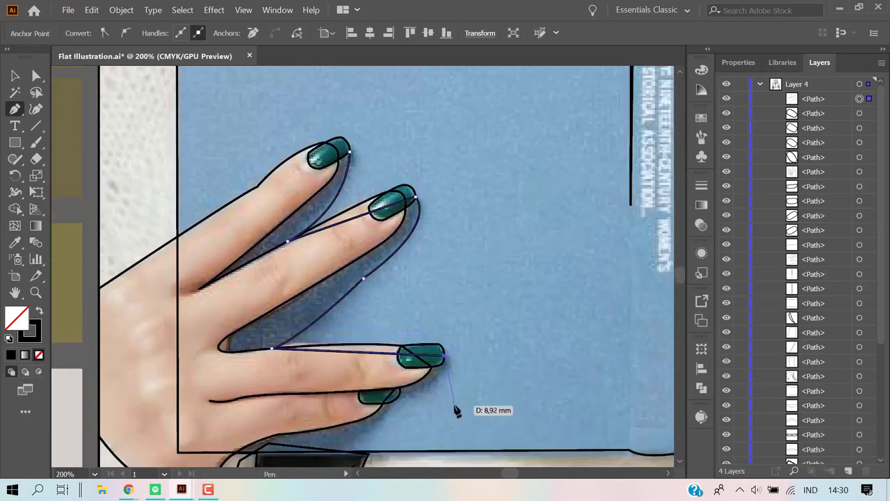
left_click_drag(443, 358, 447, 382)
left_click_drag(387, 407, 343, 413)
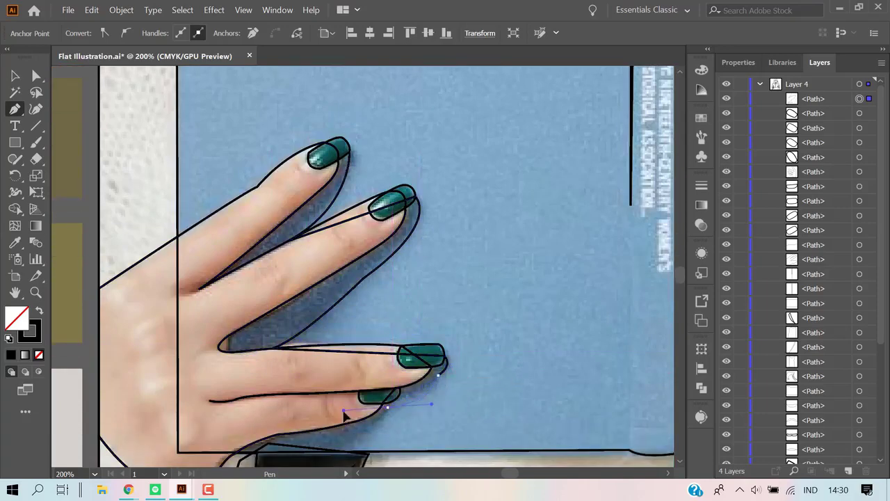
scroll(424, 419, "up", 1)
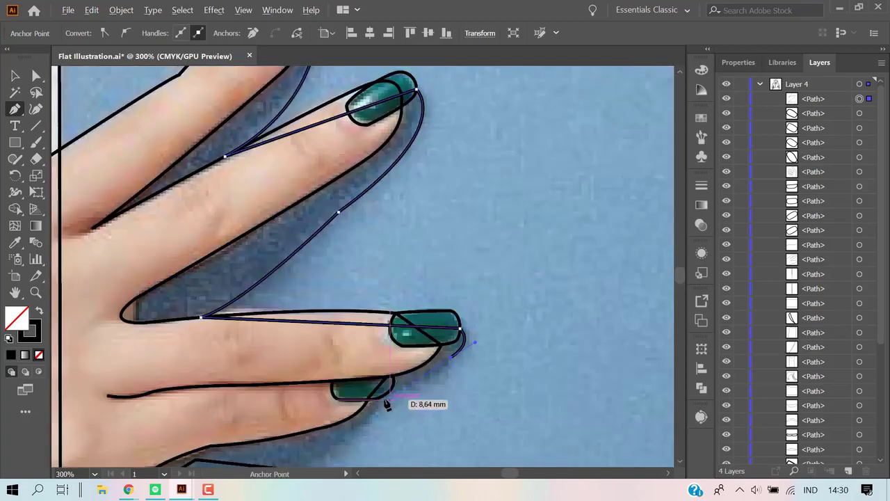
left_click_drag(381, 397, 345, 401)
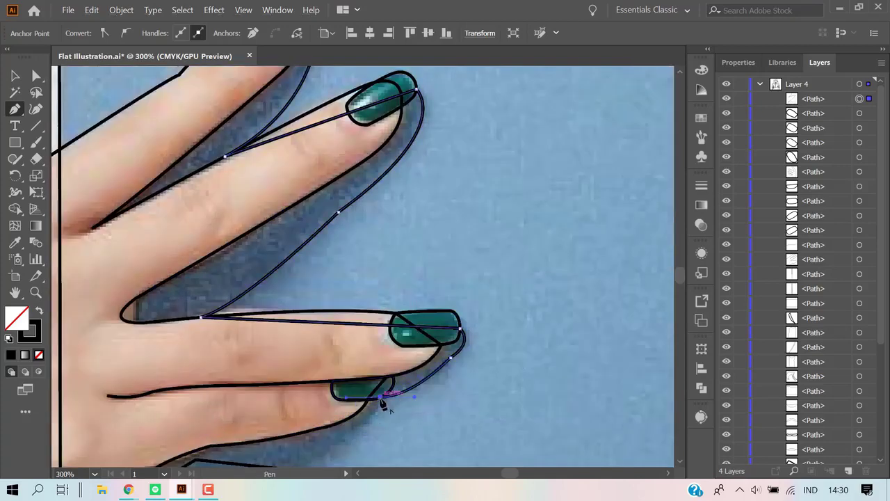
scroll(333, 421, "down", 1)
left_click_drag(289, 438, 234, 450)
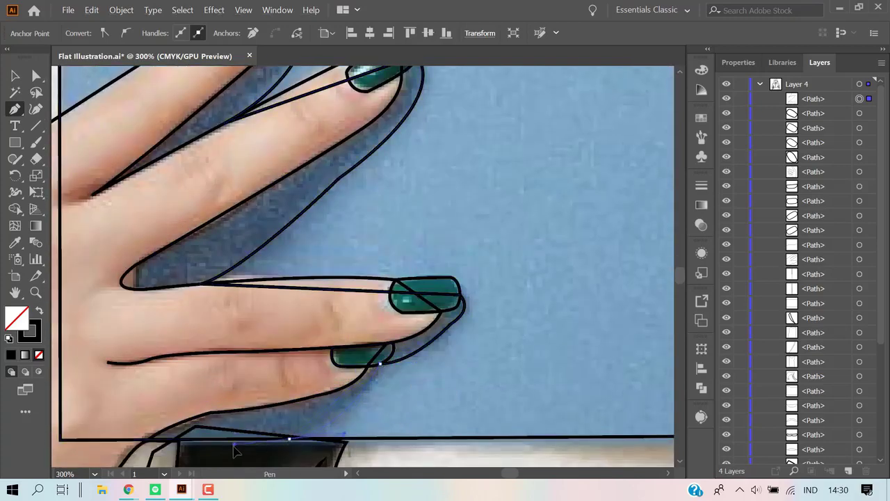
key("ctrl+z")
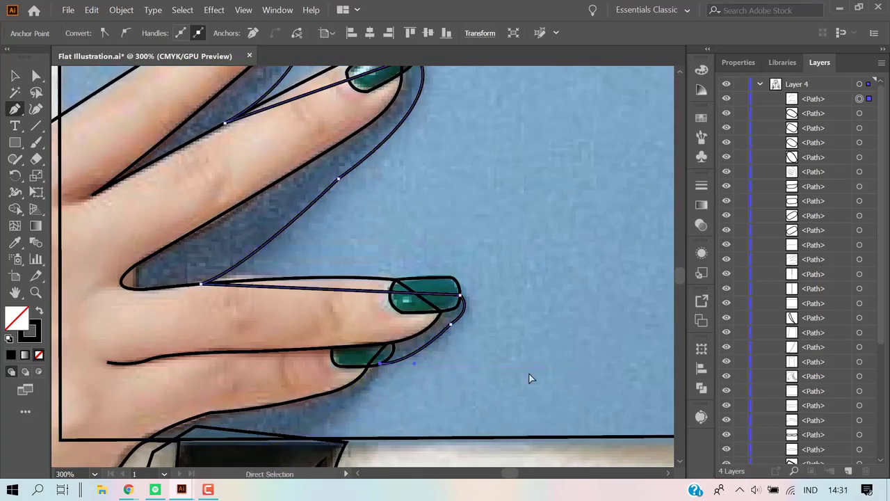
left_click(341, 386, "ctrl")
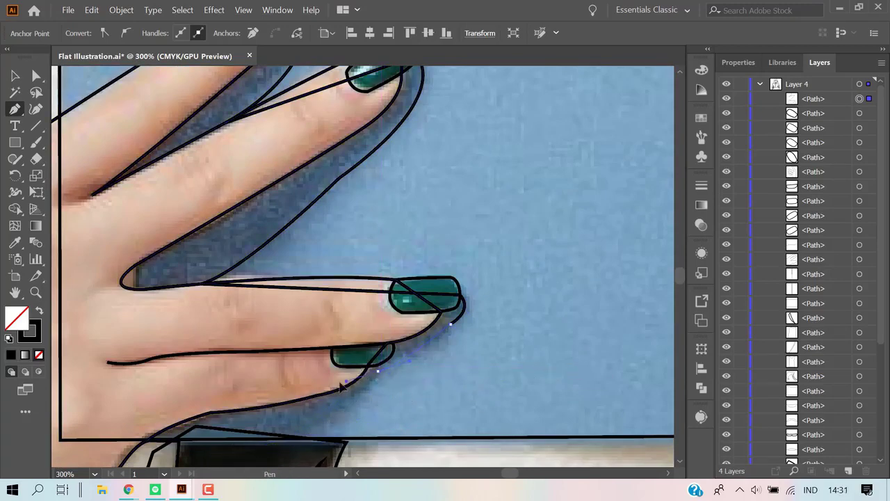
Add curved anchors along the book's bottom edge and corner, then close the shadow outline.
left_click(378, 369)
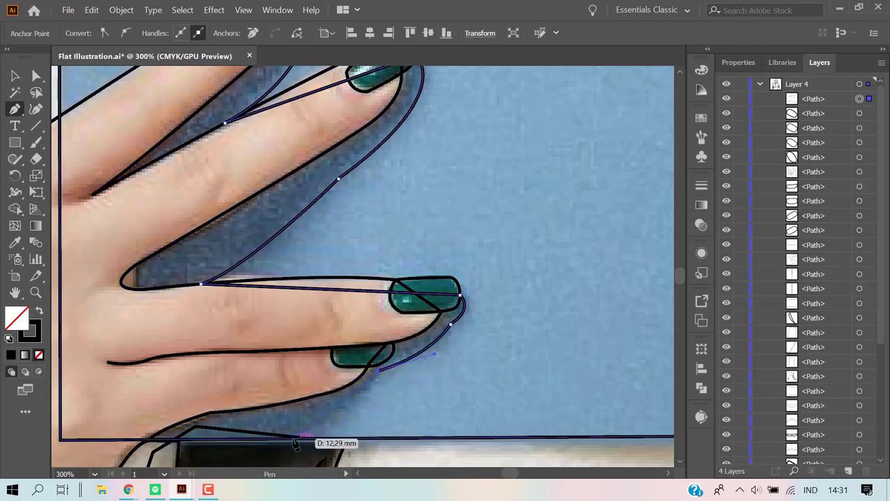
left_click_drag(289, 438, 381, 416)
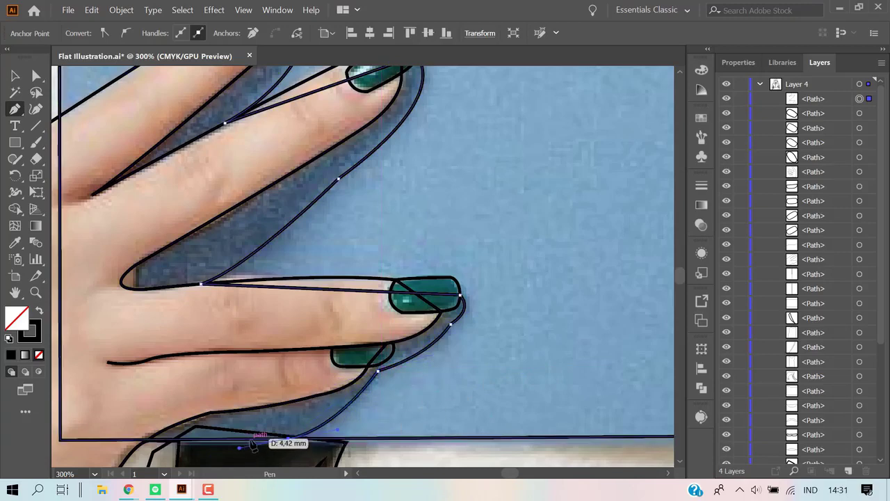
key("ctrl+minus")
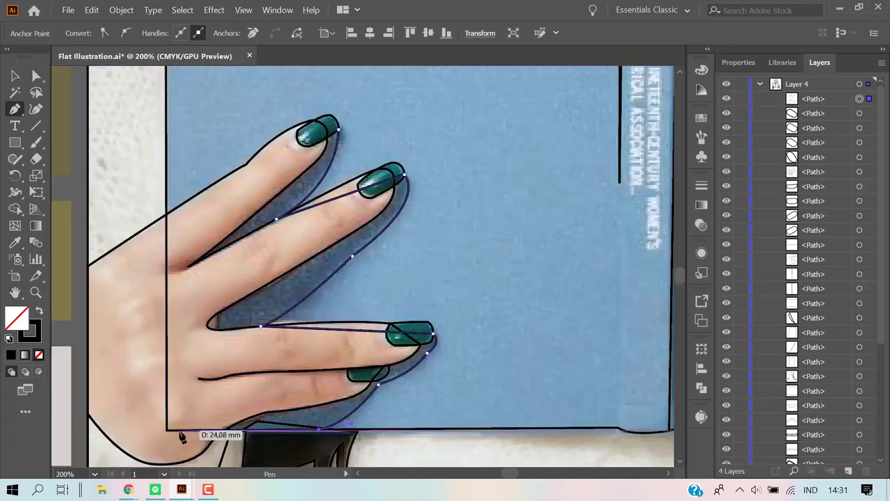
left_click_drag(167, 429, 176, 255)
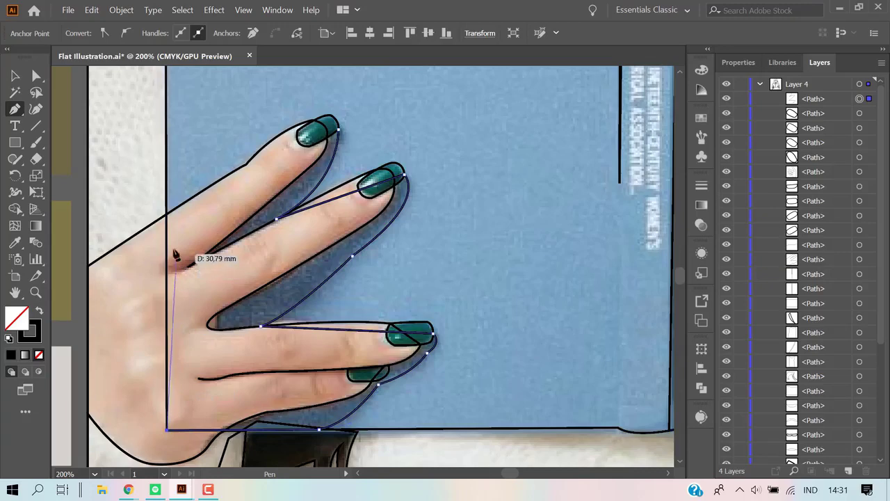
left_click(336, 129)
left_click(445, 141, "ctrl")
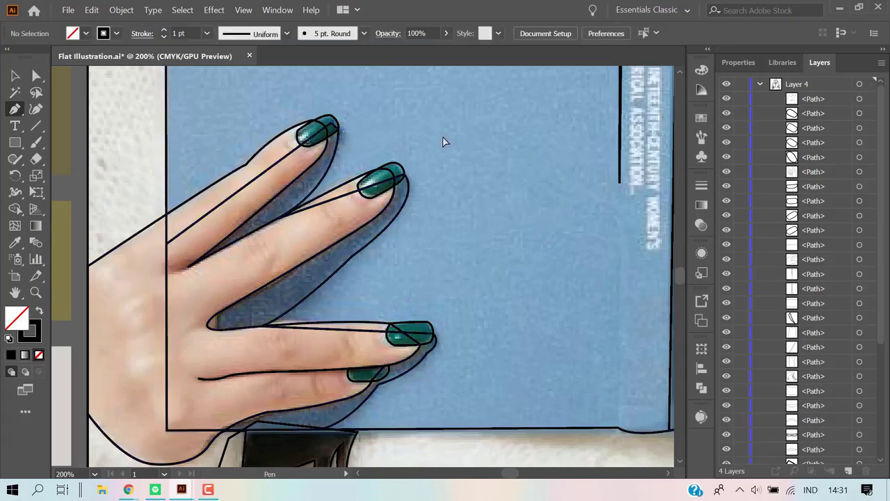
key("ctrl+minus")
left_click_drag(631, 100, 493, 130)
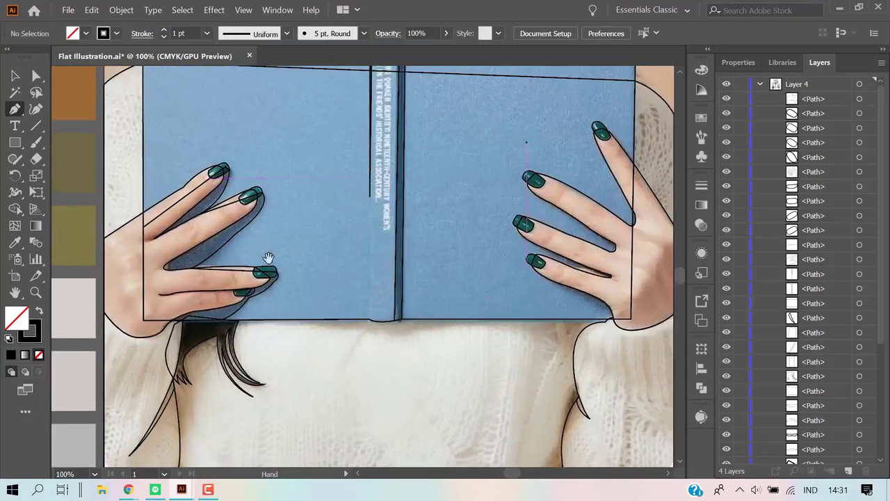
Start the right hand's shadow outline at the top fingertip, curving past the book edge to the next fingertip.
left_click_drag(635, 189, 423, 230)
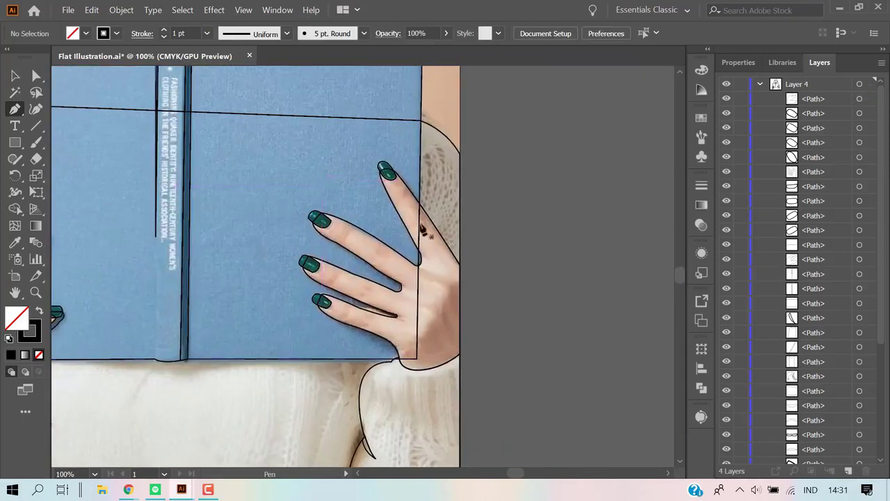
scroll(424, 237, "up", 2)
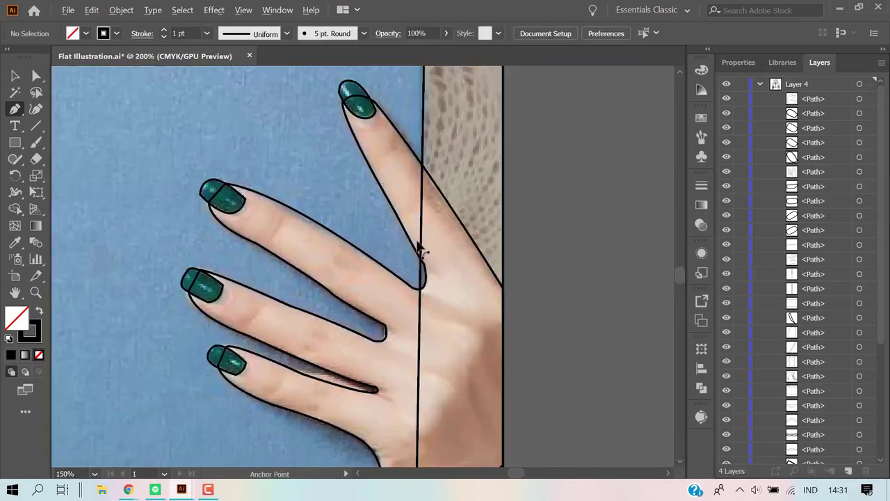
scroll(420, 245, "down", 1)
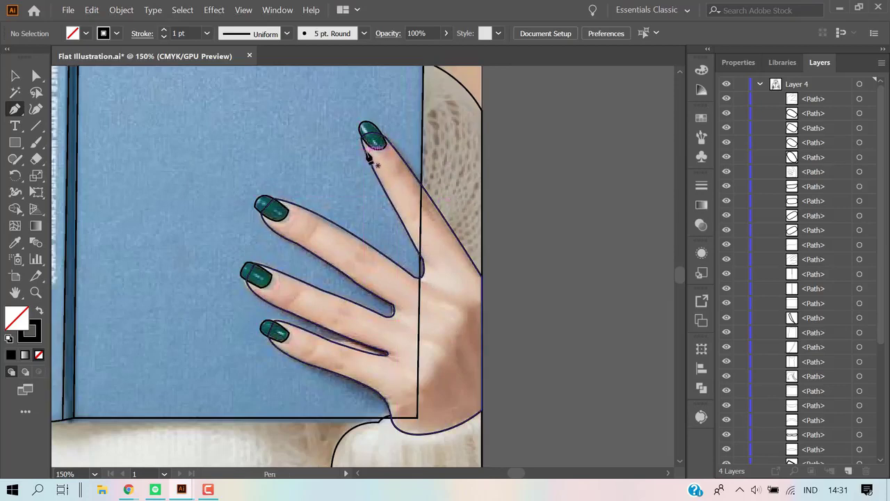
left_click(381, 186)
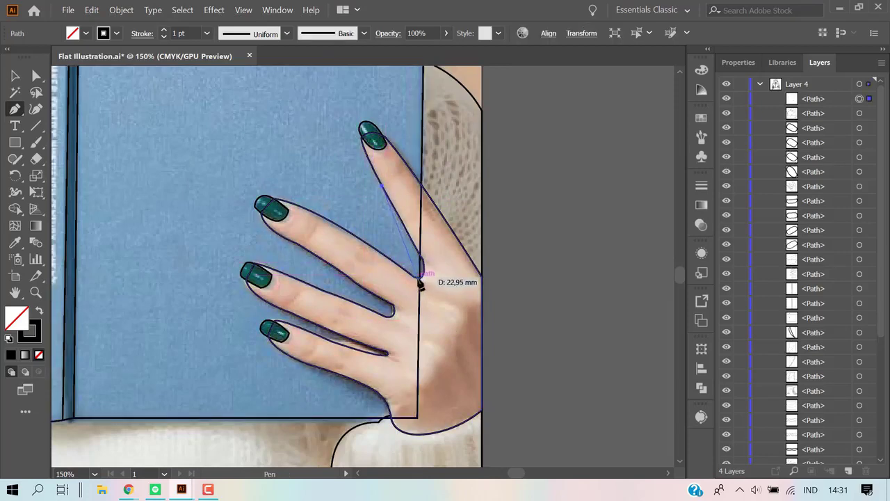
mouse_move(419, 278)
left_mouse_down()
mouse_move(403, 296)
mouse_move(415, 297)
left_mouse_up()
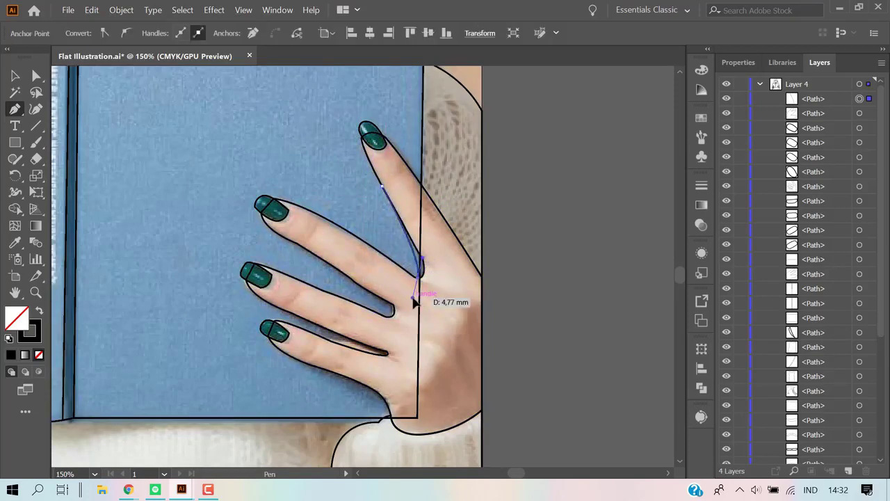
left_click(420, 274)
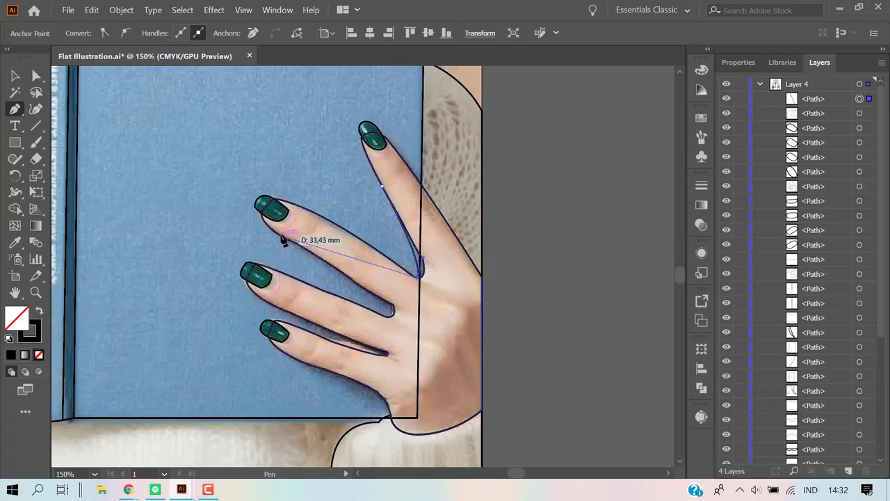
mouse_move(391, 317)
left_mouse_down()
mouse_move(395, 343)
mouse_move(407, 339)
left_mouse_up()
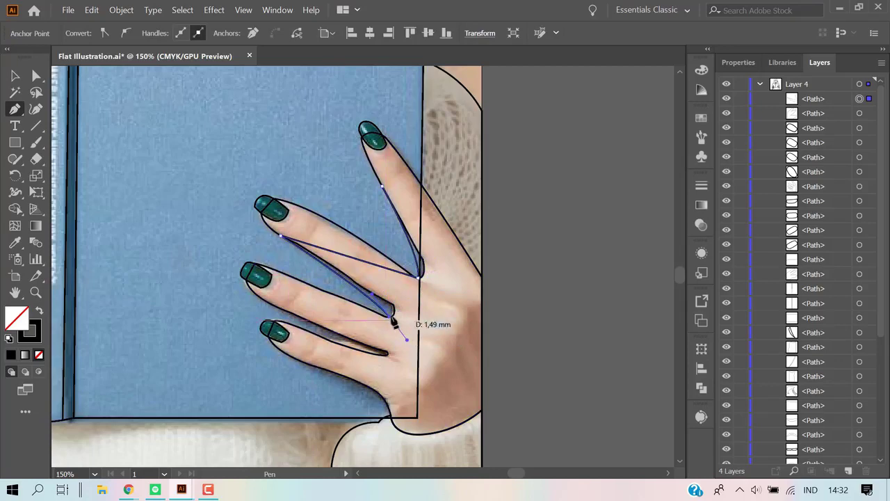
Weave the shadow outline through the finger bases and close it along the hand's outer edge.
left_click(268, 302)
left_click_drag(376, 357, 389, 354)
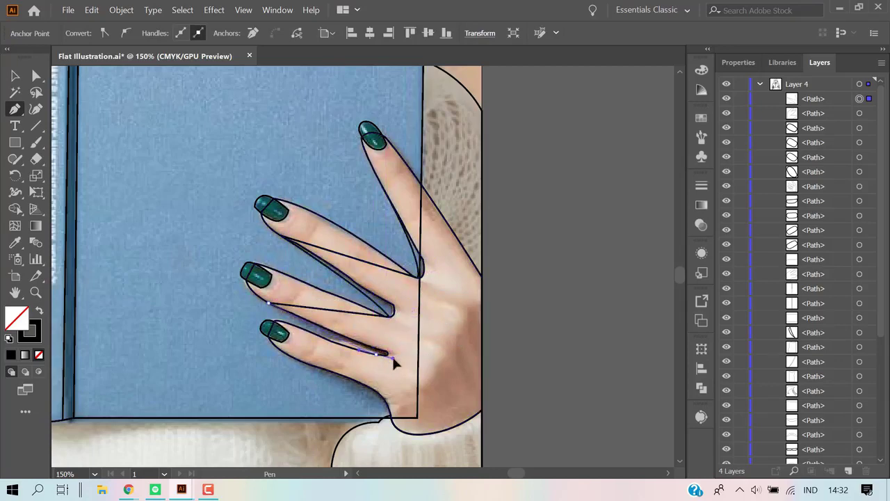
left_click(287, 354)
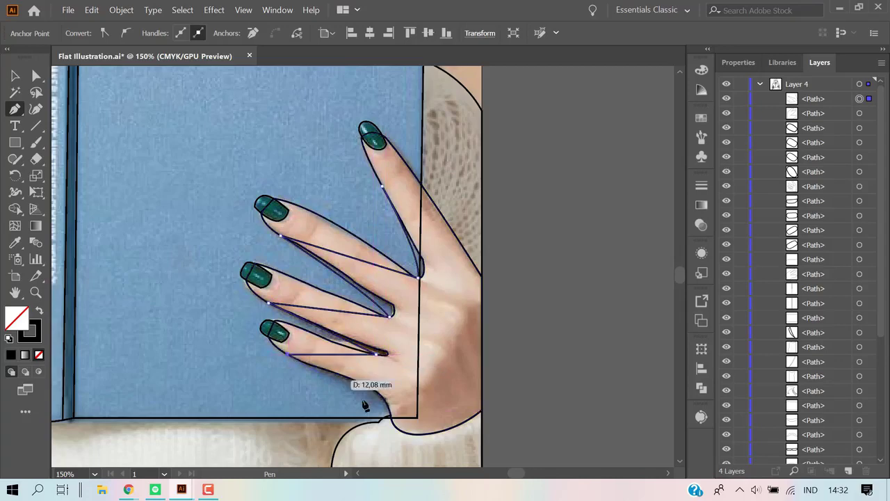
left_click(391, 419)
left_click(391, 417)
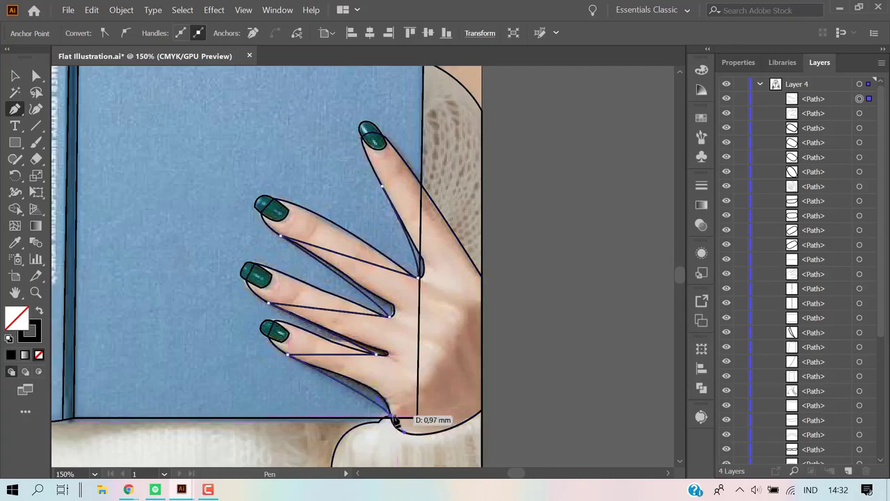
left_click(455, 280)
left_click(382, 186)
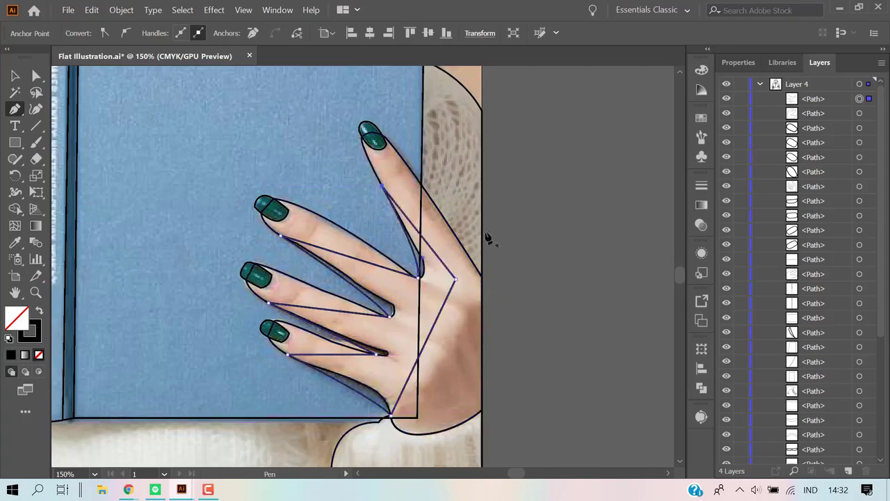
left_click(14, 77)
left_click(590, 237)
scroll(590, 236, "down", 2)
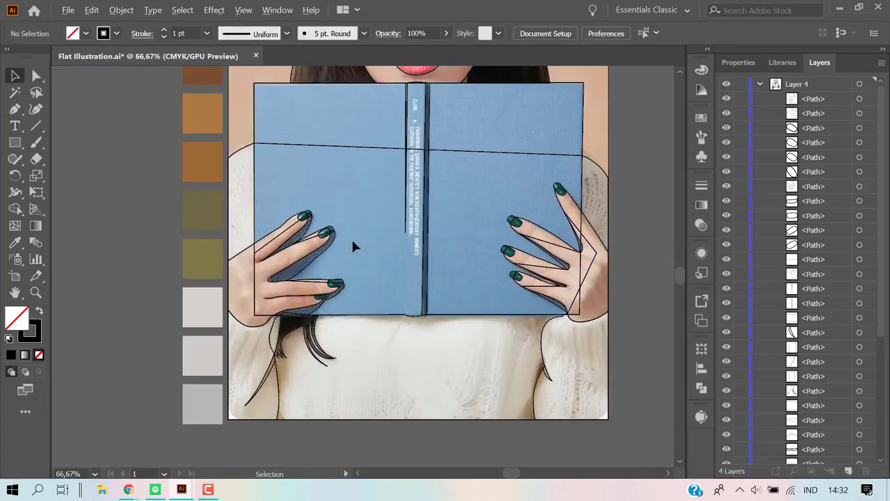
Move the left and right hand-shadow outlines lower in the Layers panel stacking order.
left_click(340, 237)
left_click(590, 209, "shift")
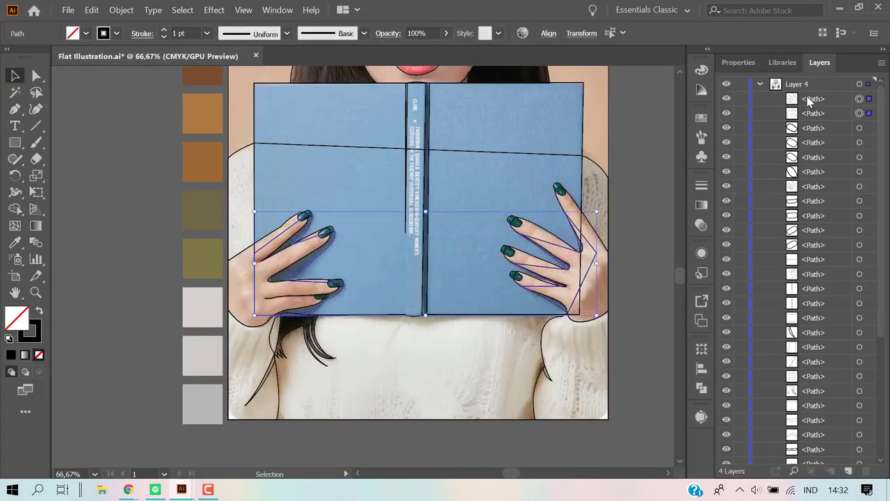
left_click_drag(800, 237, 799, 278)
left_click(638, 149)
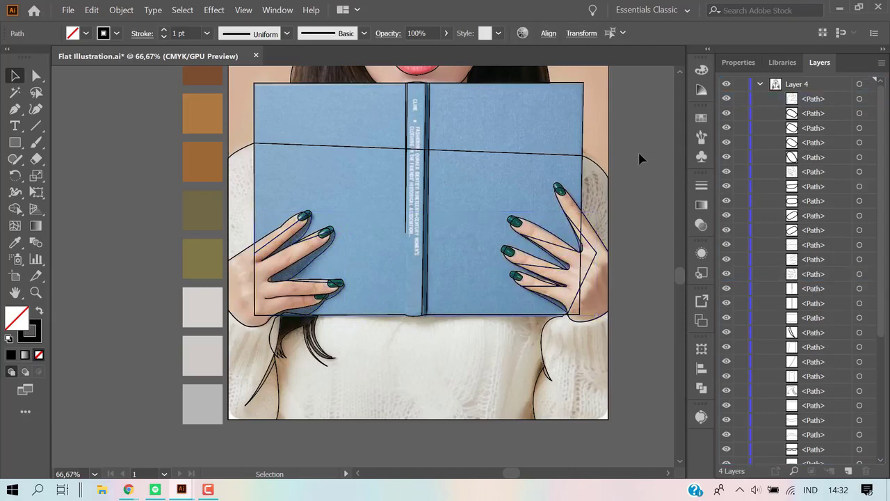
scroll(637, 150, "up", 3)
scroll(638, 149, "up", 2)
scroll(636, 159, "down", 1)
scroll(590, 149, "down", 1)
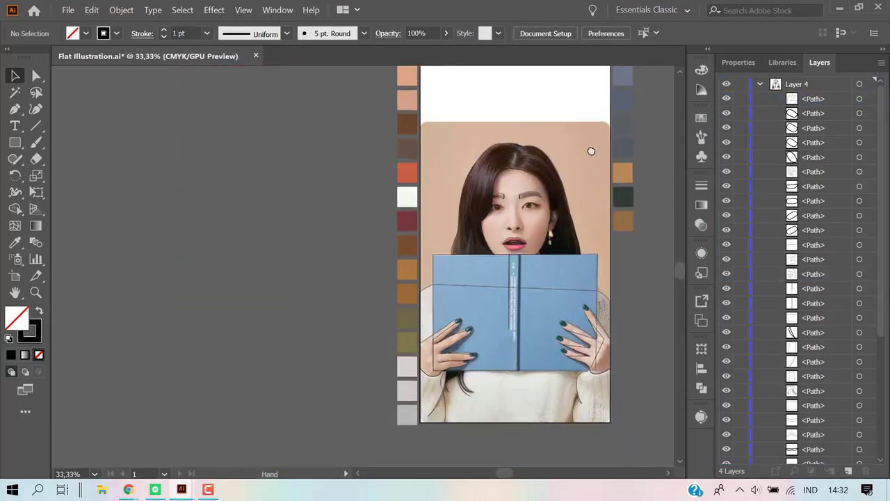
scroll(556, 156, "right", 3)
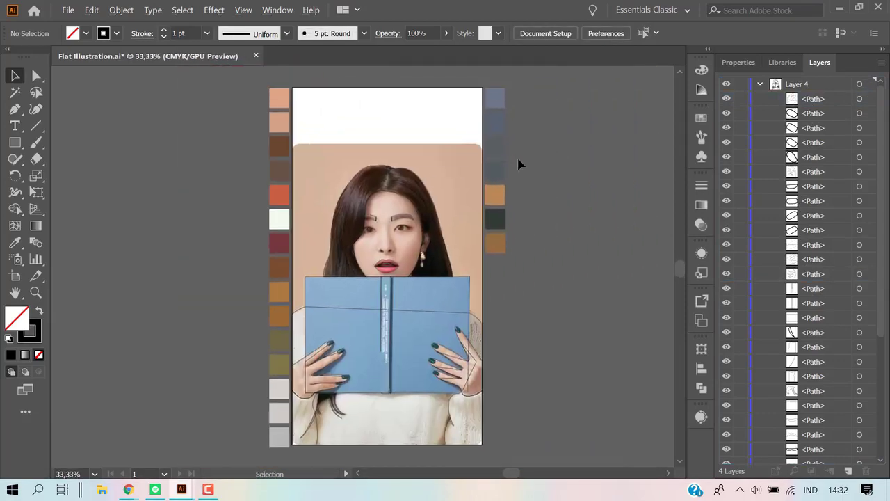
scroll(418, 299, "up", 4)
scroll(418, 299, "up", 2)
Begin the earring's cream top outline with anchors at its left side and top corner.
scroll(419, 299, "up", 1)
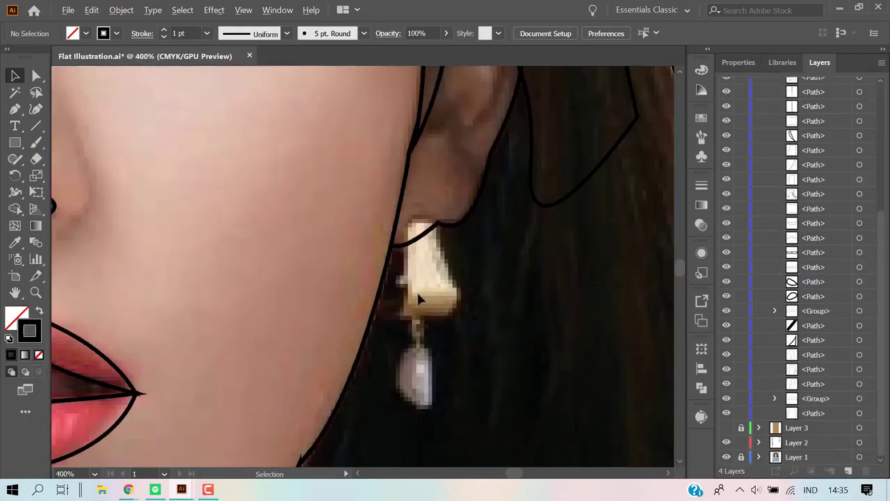
scroll(772, 215, "up", 5)
scroll(791, 139, "up", 5)
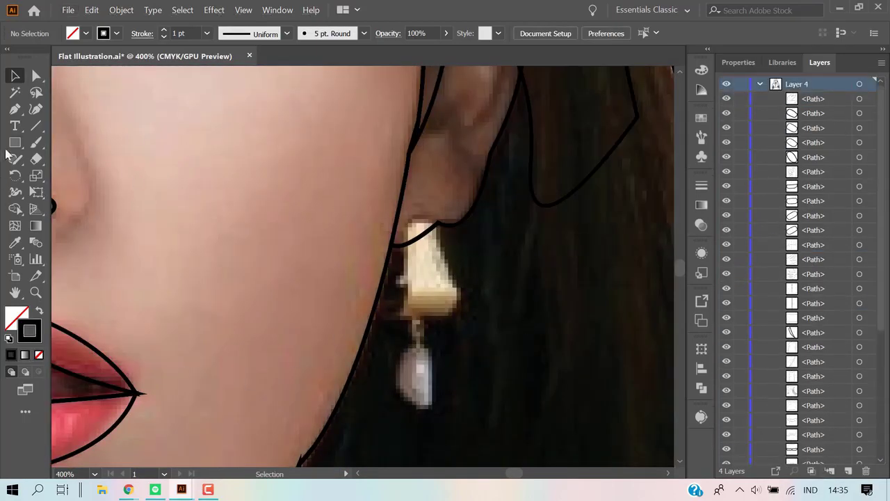
left_click(14, 110)
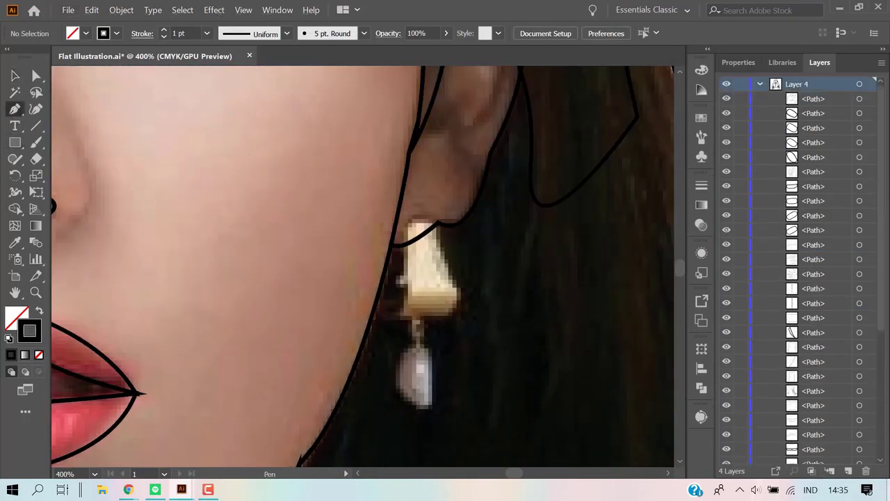
left_click(411, 292)
left_click(408, 226)
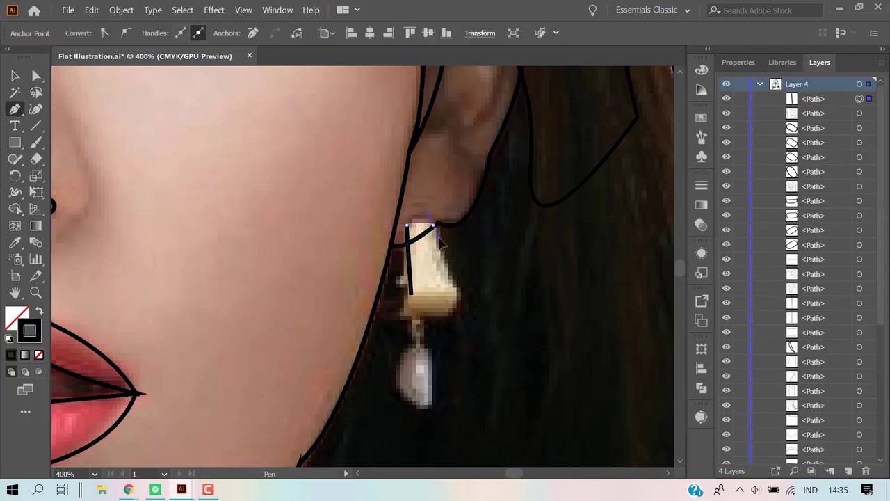
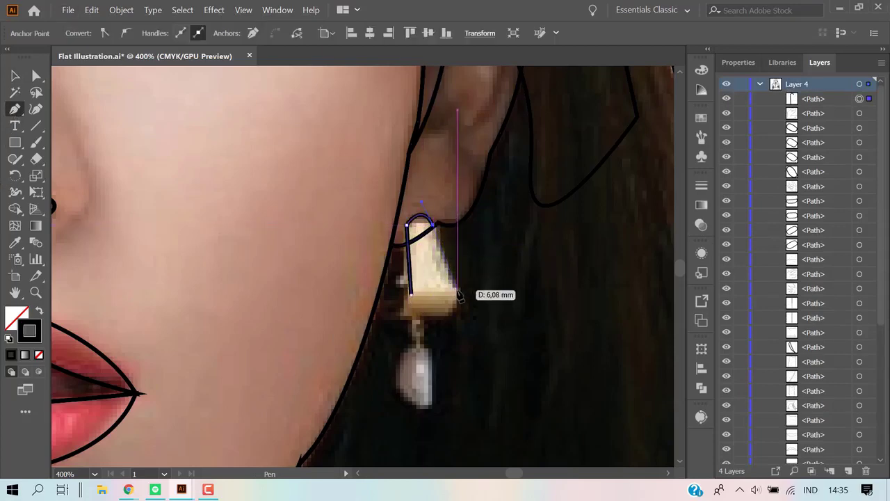
Pen-trace the earring's tapered top and its flat base piece as closed shapes.
left_click_drag(456, 288, 464, 300)
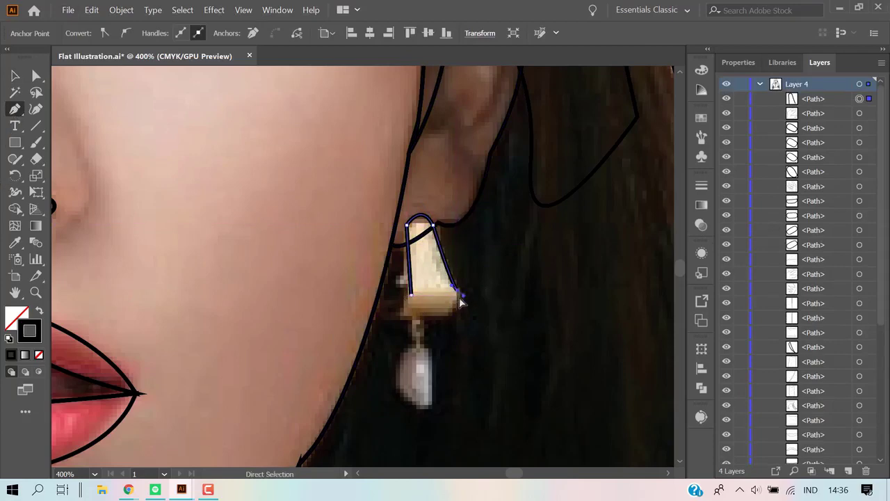
left_click_drag(460, 301, 460, 301)
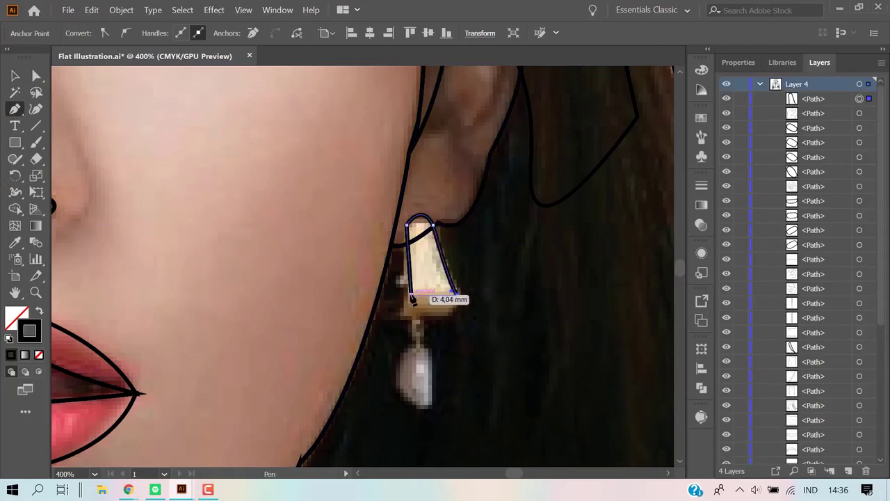
left_click(411, 295)
left_click(400, 314)
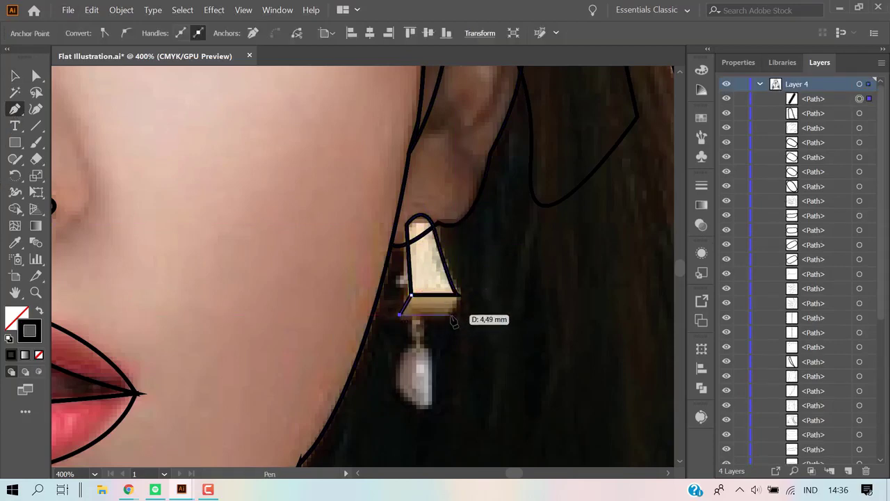
left_click(451, 315)
left_click(458, 295)
left_click(411, 295)
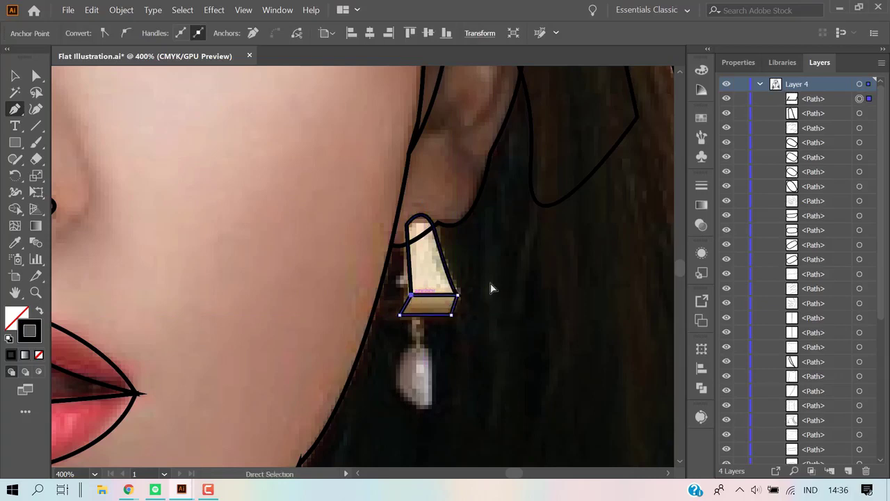
left_click(490, 288, "ctrl")
Pen-trace the thin side triangle of the earring.
left_click(400, 314)
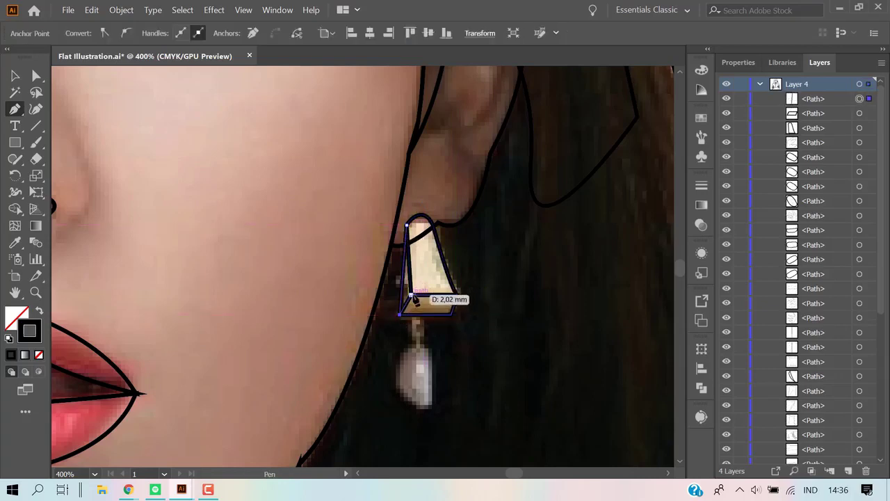
left_click(411, 295)
left_click(406, 223)
left_click(518, 273, "ctrl")
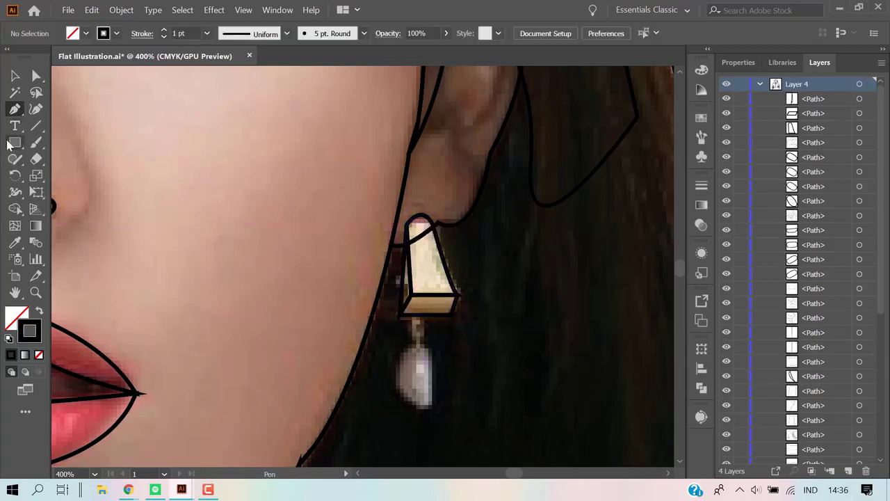
Draw a thin tall oval link, nudge it left, and stack it behind the base piece.
left_click_drag(9, 144, 91, 174)
left_click_drag(417, 353, 428, 309)
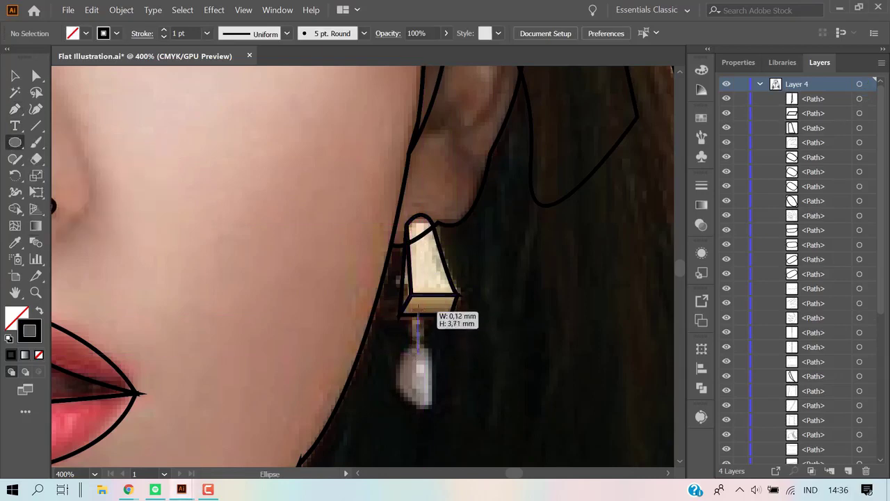
left_click(16, 76)
left_click(431, 341)
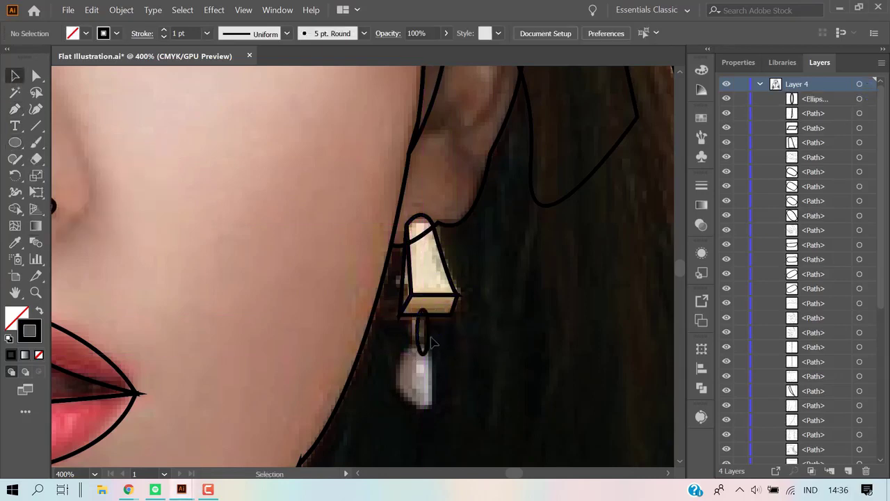
left_click_drag(430, 334, 425, 334)
left_click(490, 356)
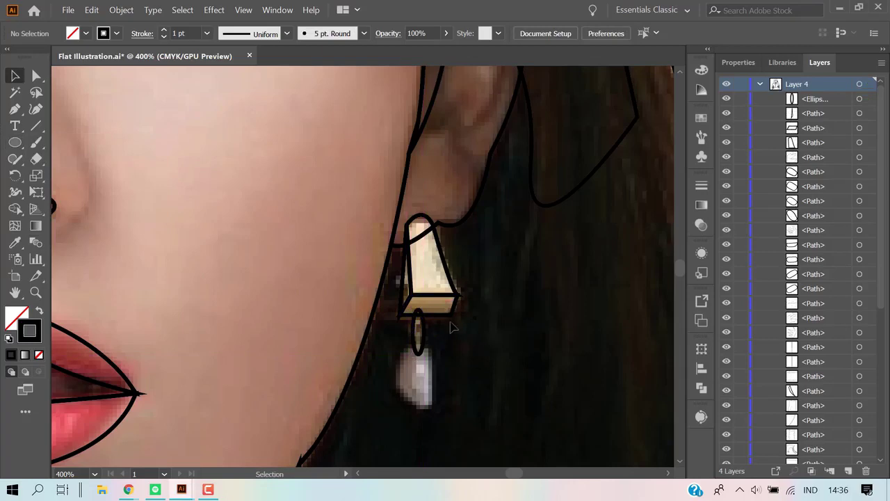
left_click(435, 310)
left_click_drag(814, 99, 814, 133)
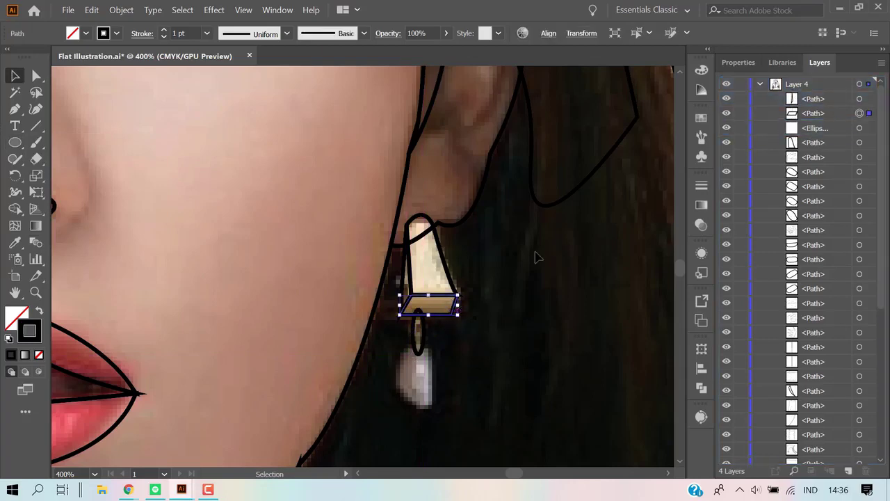
left_click(535, 256)
Trace the teardrop pearl outline hanging below the link.
left_click(14, 109)
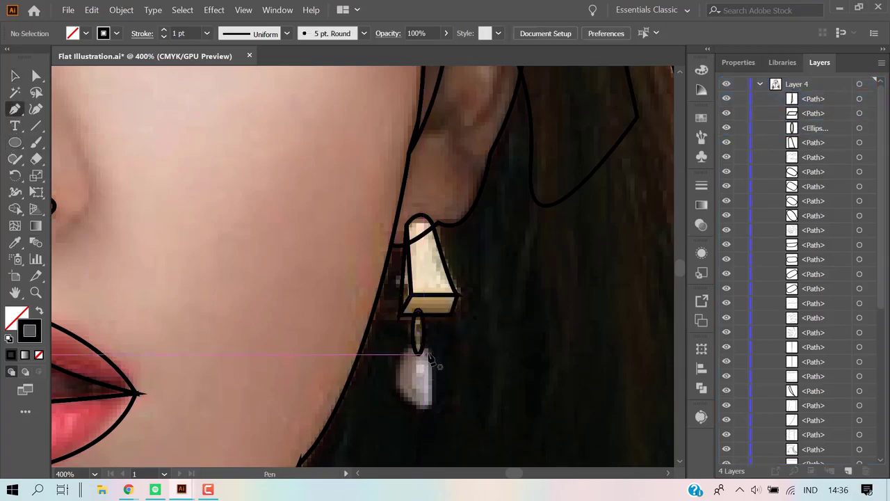
left_click(429, 351)
mouse_move(400, 370)
left_mouse_down()
mouse_move(405, 394)
mouse_move(438, 412)
left_mouse_up()
left_click(428, 350)
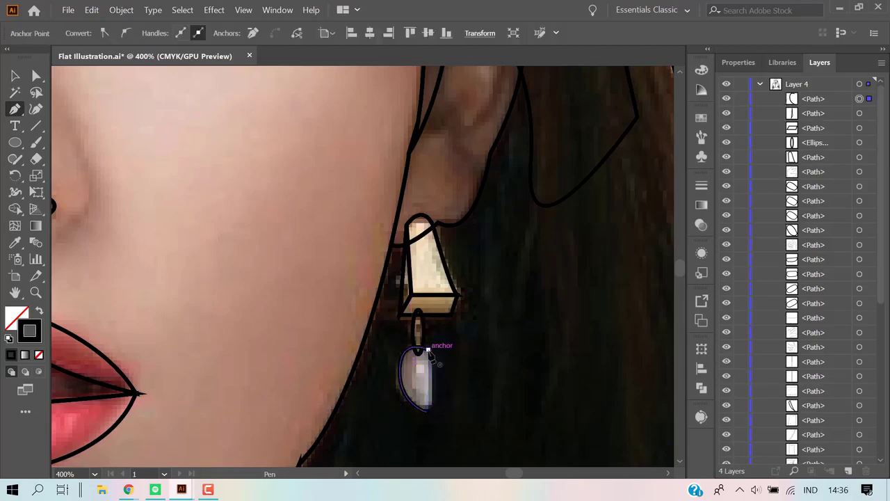
left_click(487, 357, "ctrl")
Zoom out to view the whole portrait and save the document.
key("ctrl+1")
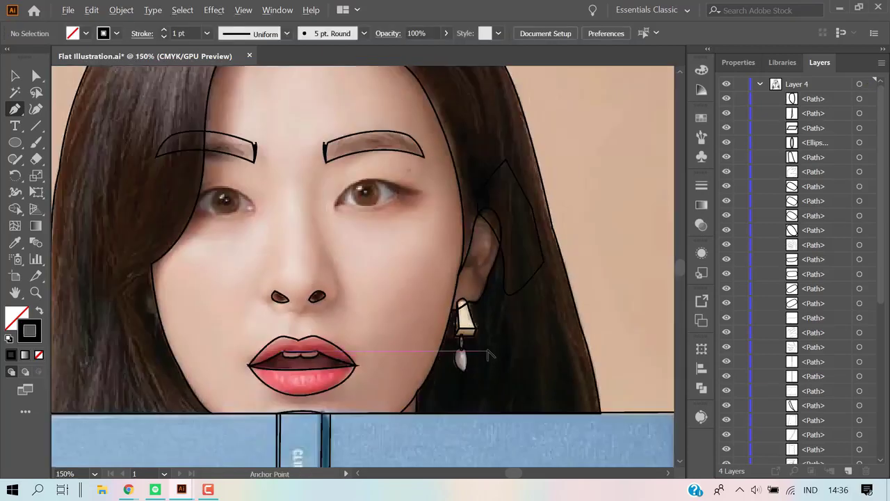
scroll(573, 193, "up", 2)
key("v")
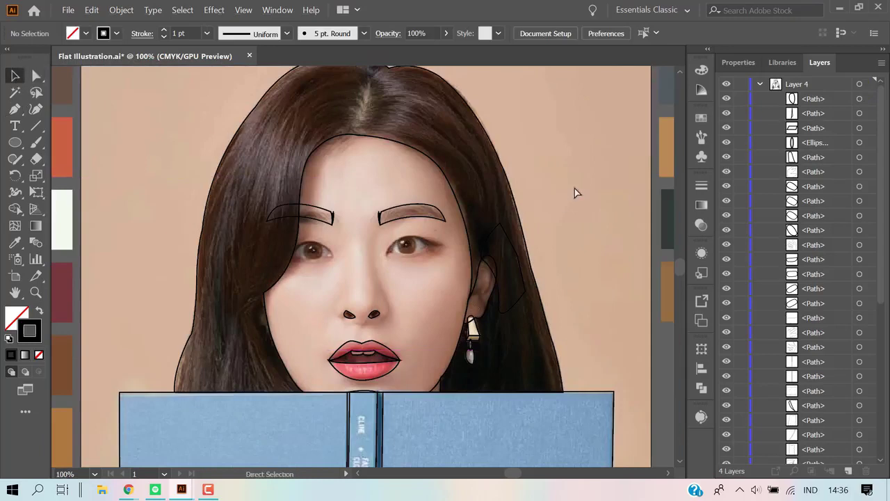
key("ctrl+s")
scroll(502, 139, "down", 1, "alt")
scroll(502, 139, "up", 2)
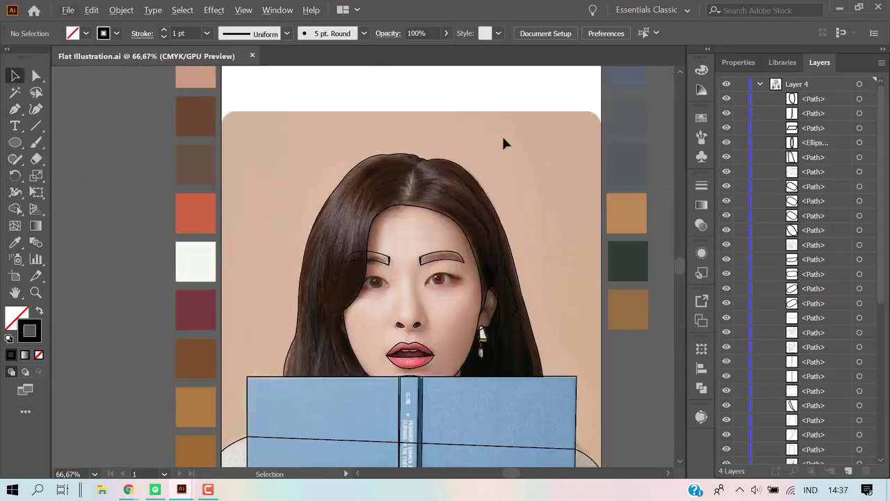
scroll(322, 215, "up", 1)
scroll(334, 216, "down", 1, "alt")
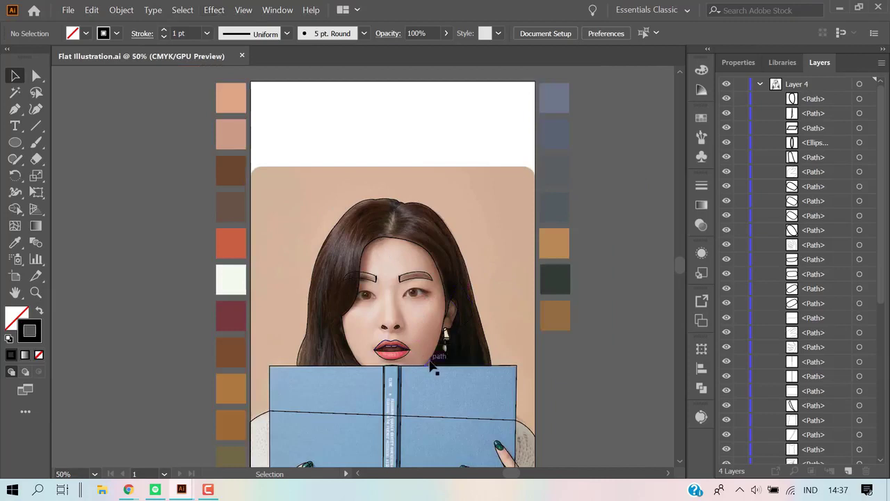
scroll(869, 362, "down", 3)
scroll(862, 396, "down", 5)
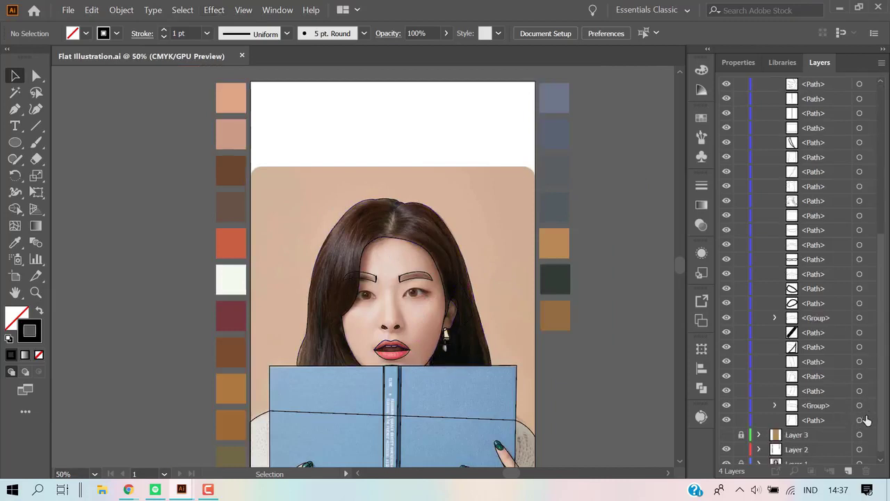
Fill the face shape with the peach swatch using the Eyedropper.
left_click(861, 419)
left_click(14, 242)
left_click(234, 97)
key("ctrl+shift+a")
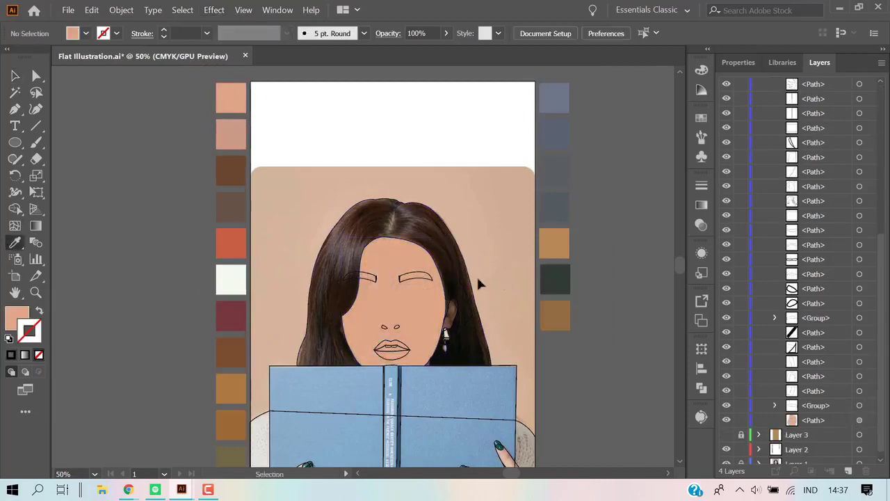
Fill the earring and hand-and-arm shapes with the same peach swatch.
left_click(859, 391)
scroll(263, 420, "down", 3)
left_click(265, 427, "ctrl")
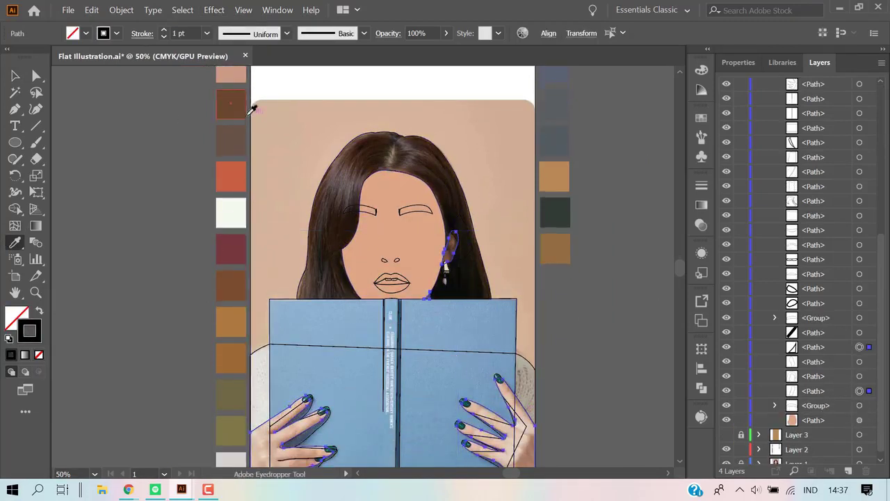
scroll(252, 109, "up", 1)
left_click(237, 92)
Select the hair shape, ready for colour sampling.
left_click(11, 78)
scroll(155, 132, "up", 2)
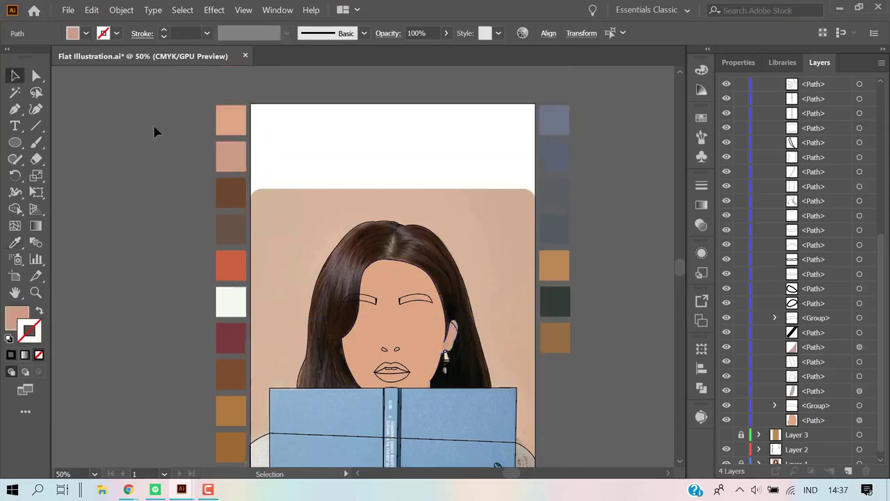
left_click(155, 131)
left_click(407, 224)
left_click(14, 243)
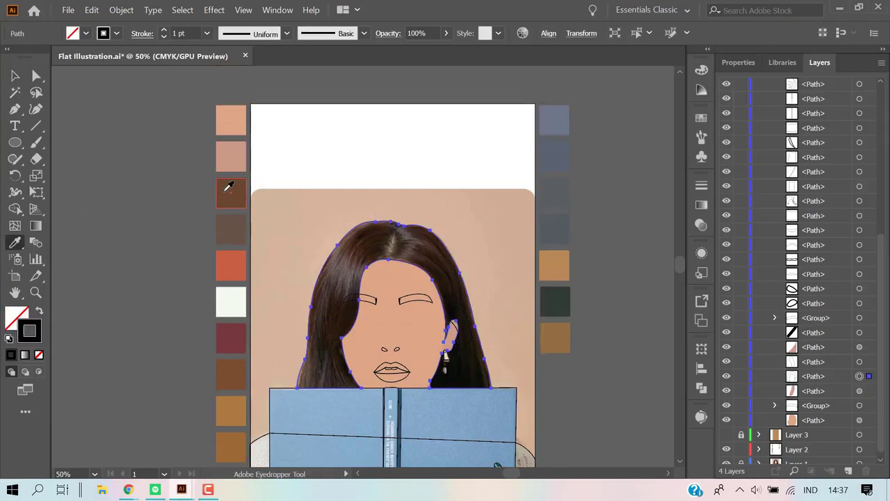
Fill the eyebrows dark brown, undoing a mistaken brown fill on the face.
left_click(402, 143, "ctrl")
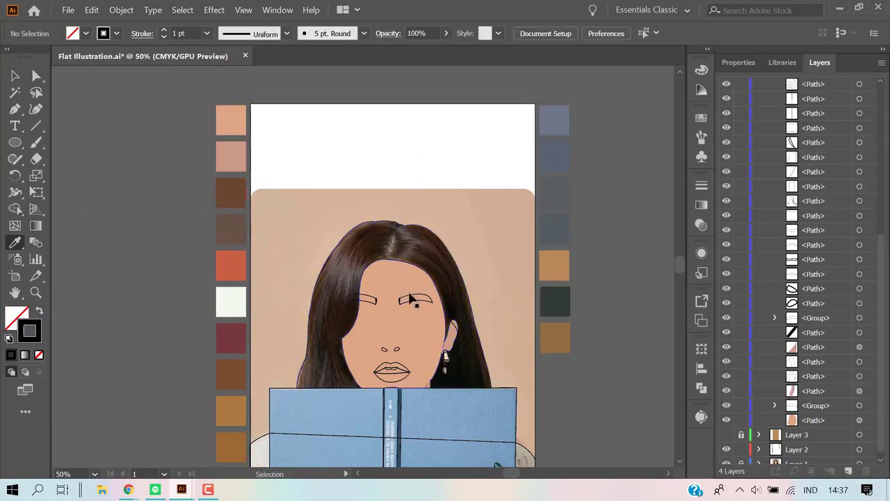
left_click(407, 297)
left_click(417, 299, "ctrl")
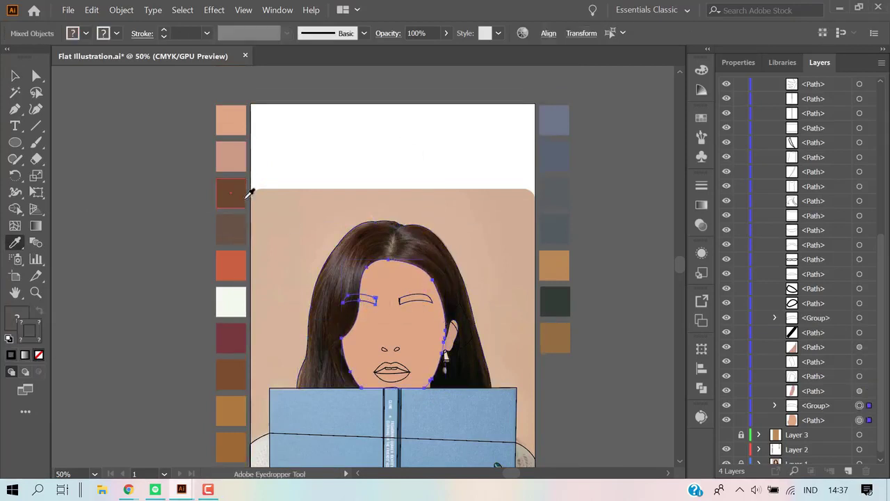
left_click(231, 193)
key("ctrl+z")
left_click(367, 300, "ctrl")
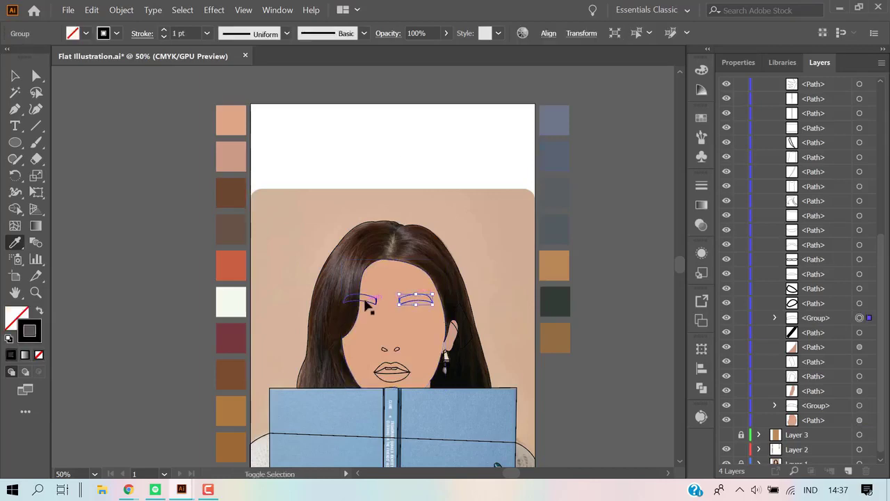
left_click(237, 195)
left_click(387, 152, "ctrl")
Fill the nose shapes with the brown swatch.
scroll(393, 147, "up", 1, "alt")
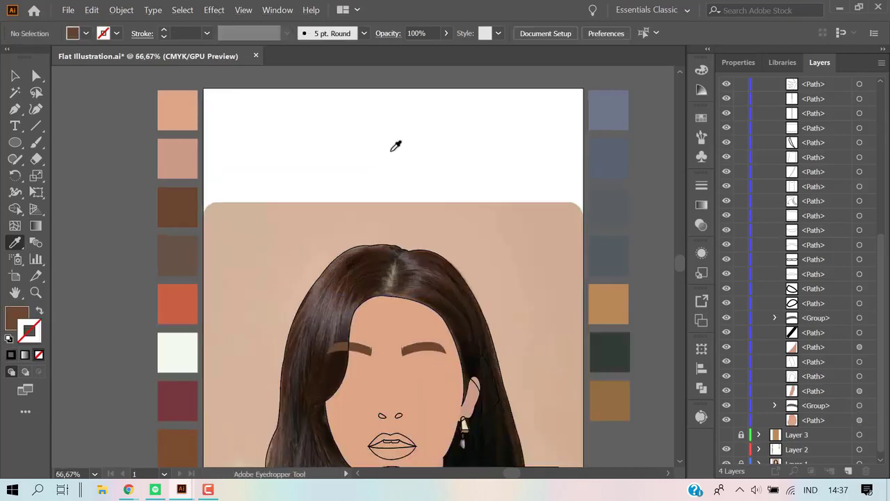
scroll(395, 146, "down", 2)
scroll(403, 257, "up", 6, "alt")
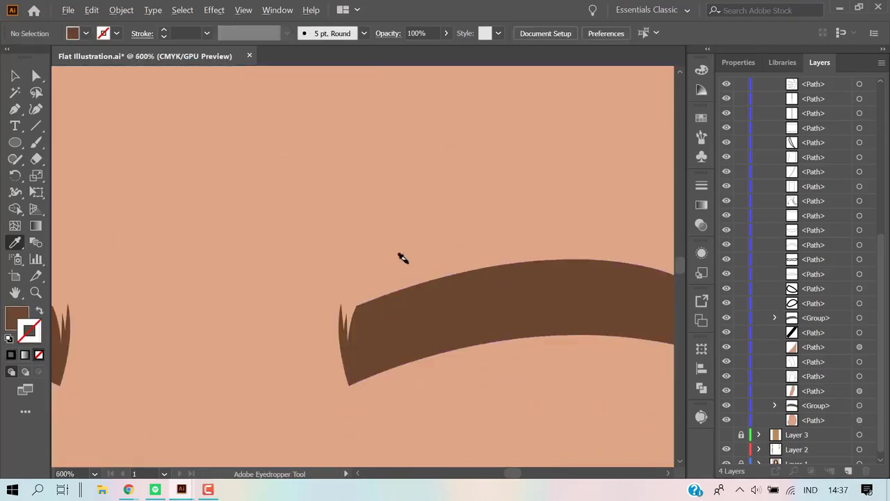
scroll(386, 281, "down", 8, "alt")
left_click(379, 333, "ctrl")
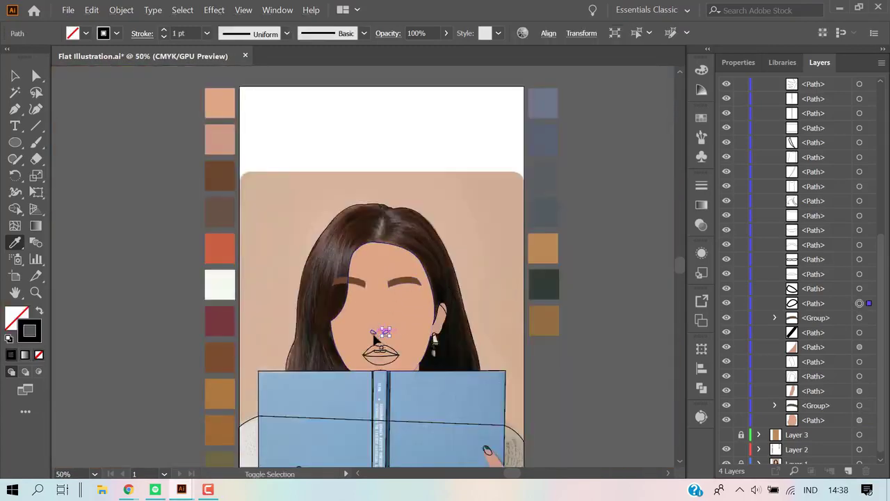
left_click(230, 208)
left_click(360, 145, "ctrl")
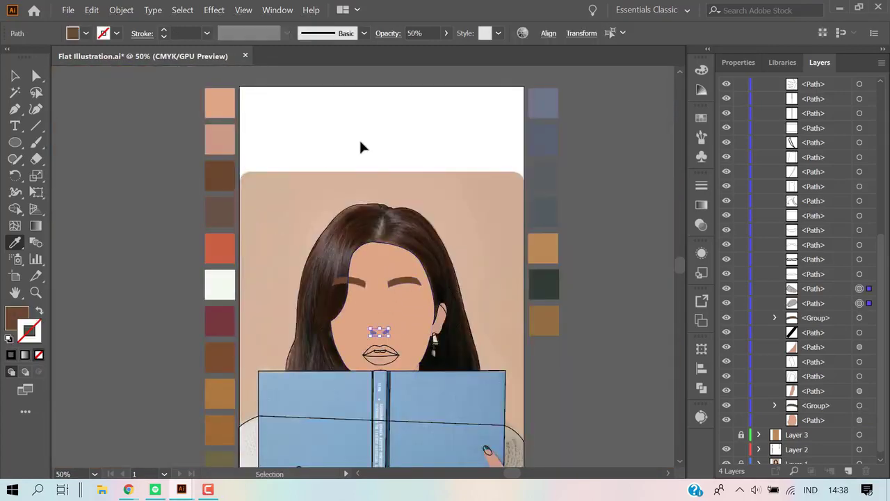
Colour the lips with the orange-red swatch and the teeth white.
scroll(394, 350, "up", 1, "alt")
left_click(386, 363, "ctrl")
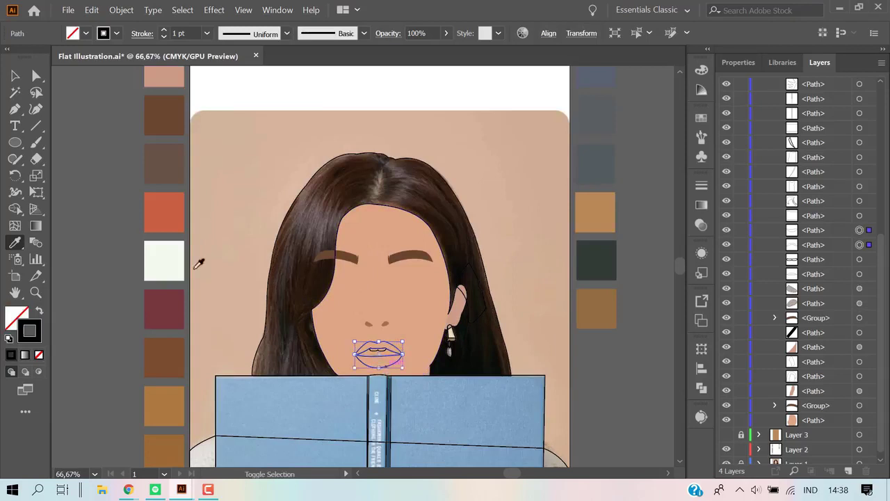
left_click(164, 212)
left_click(398, 91, "ctrl")
left_click(164, 260)
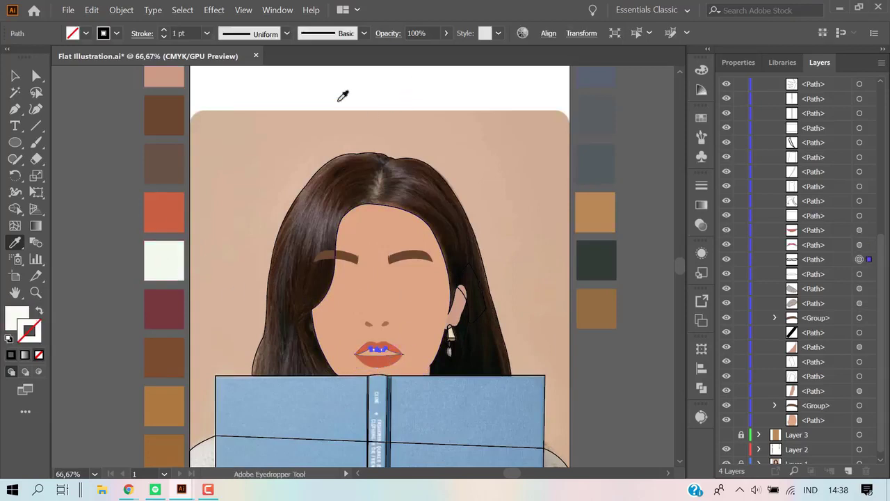
left_click(341, 93, "ctrl")
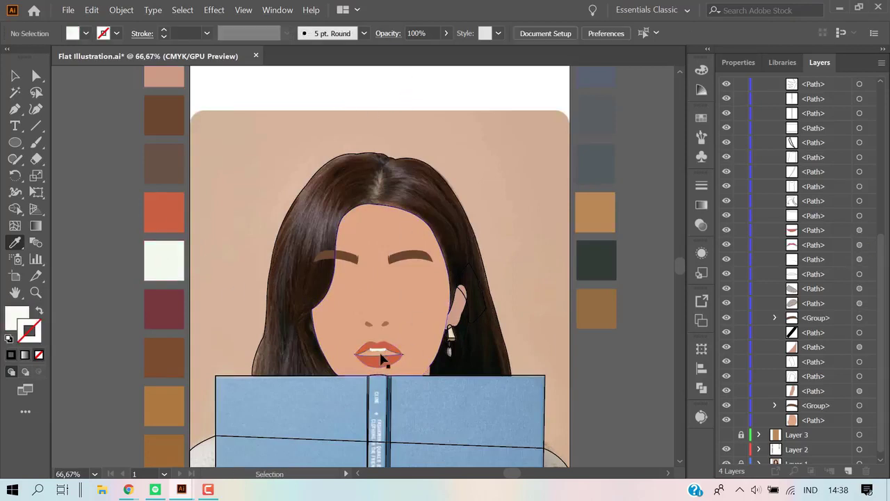
Pick up the maroon swatch colour and select the hair shape.
left_click(859, 274)
left_click(176, 304)
left_click(361, 95, "ctrl")
Recolour the hair with the flat brown swatch.
left_click(358, 159, "ctrl")
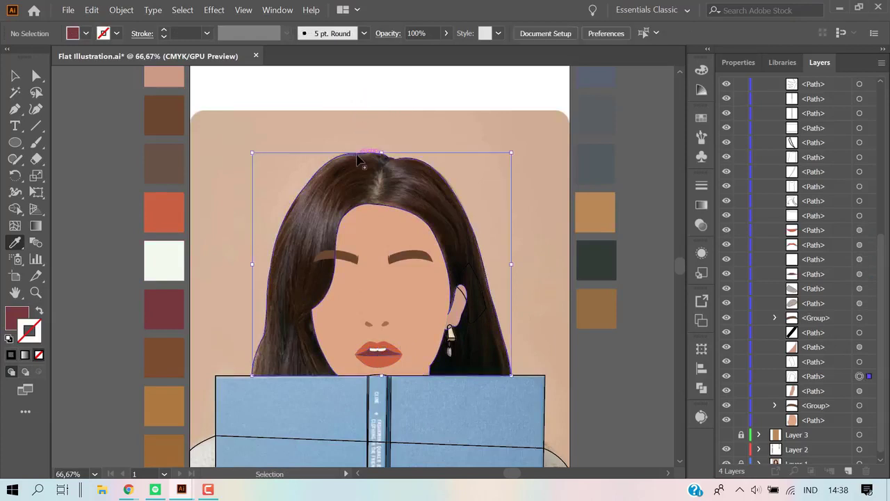
left_click(159, 357)
left_click(69, 262, "ctrl")
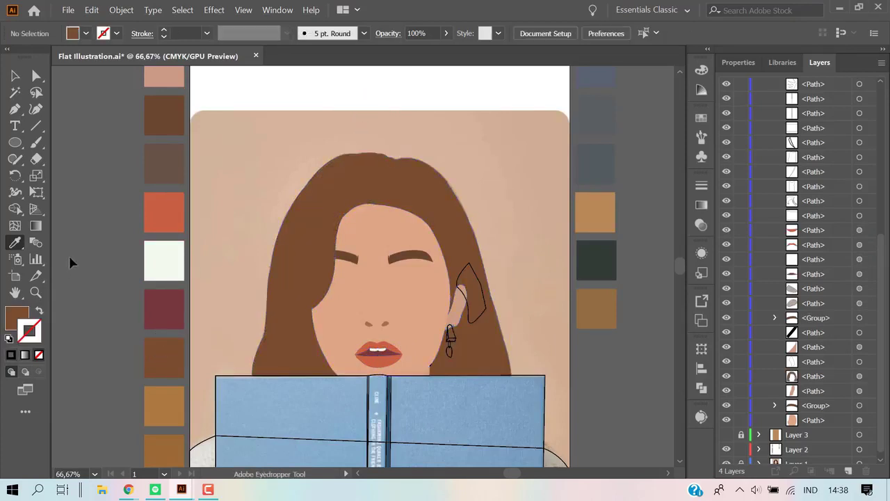
Inspect the ear path's anchor points with Direct Selection.
left_click(486, 302, "ctrl")
left_click(465, 114, "ctrl")
left_click(35, 81)
left_click(466, 295)
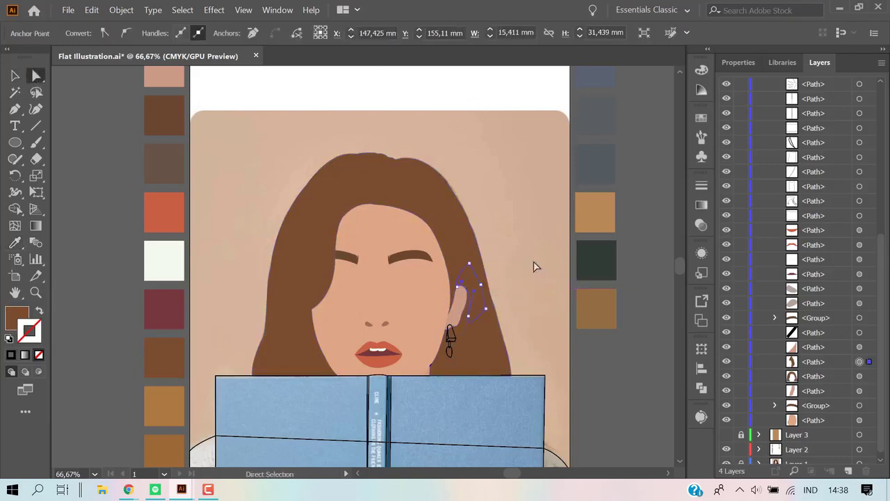
left_click(621, 375)
scroll(621, 373, "right", 1)
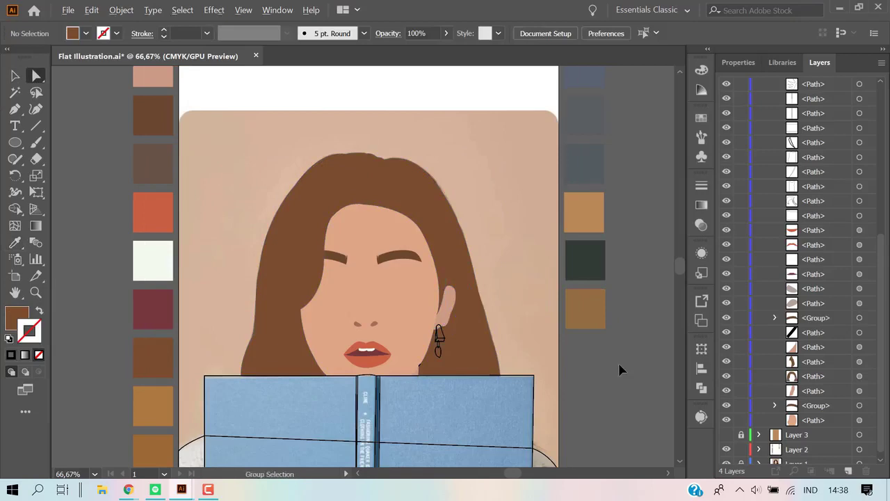
scroll(621, 370, "down", 2)
scroll(621, 369, "up", 1)
scroll(621, 370, "down", 1)
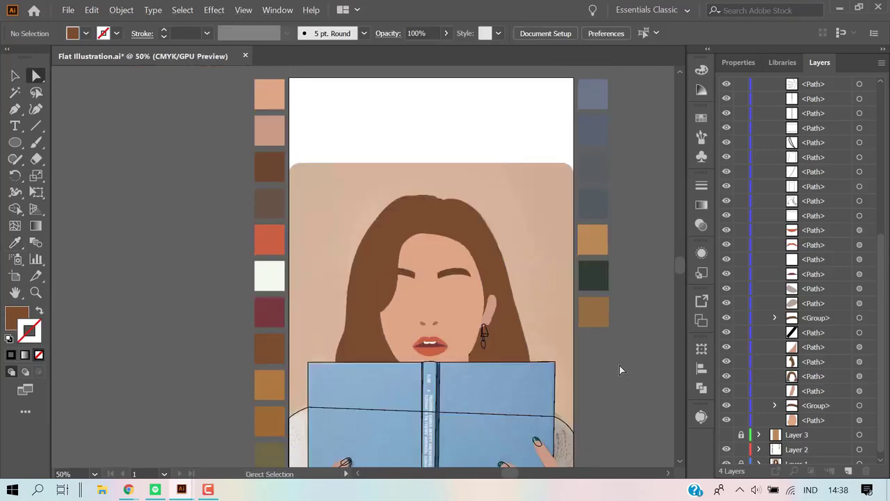
scroll(618, 364, "down", 1)
scroll(619, 365, "down", 2)
scroll(619, 364, "down", 1)
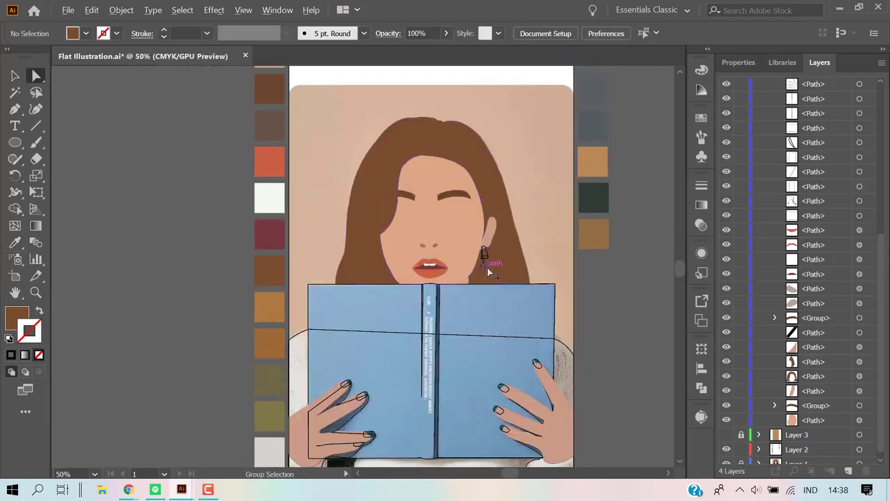
scroll(488, 272, "up", 2)
scroll(545, 230, "left", 3)
Colour the upper earring piece tan with the Eyedropper.
left_click(567, 221)
left_click(14, 242)
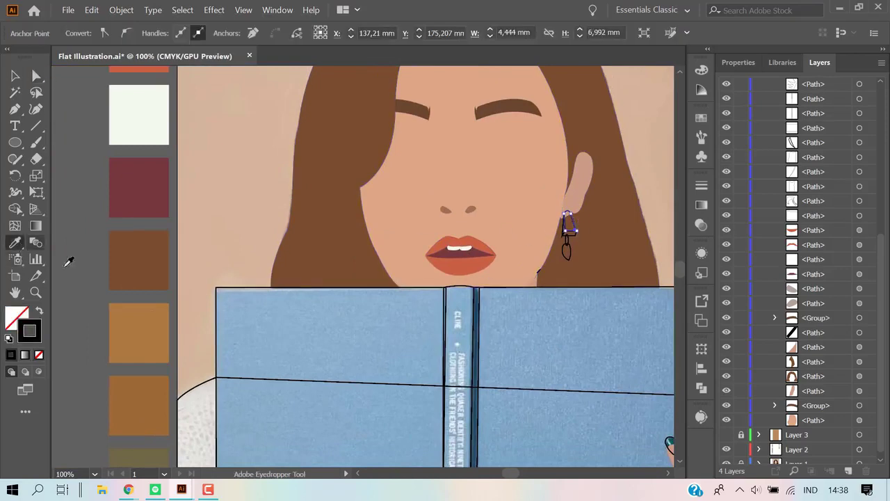
left_click(138, 332)
scroll(572, 243, "up", 4)
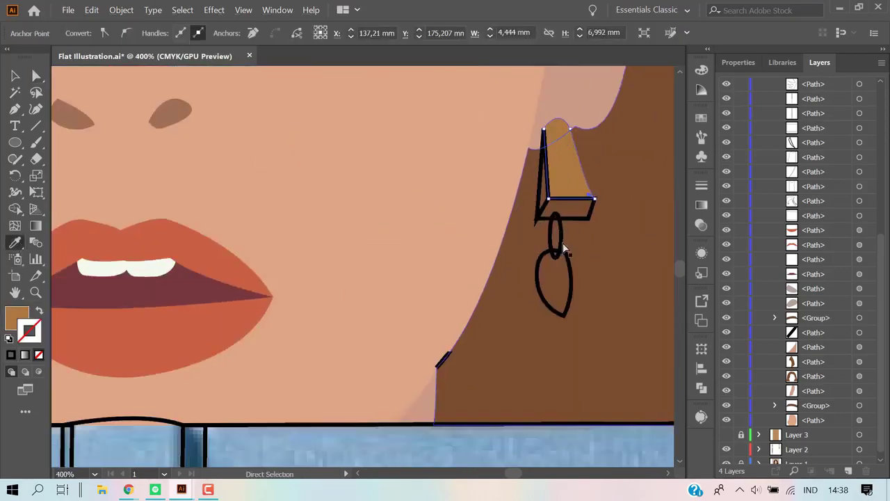
left_click(543, 208)
scroll(483, 330, "down", 3)
scroll(266, 316, "down", 2)
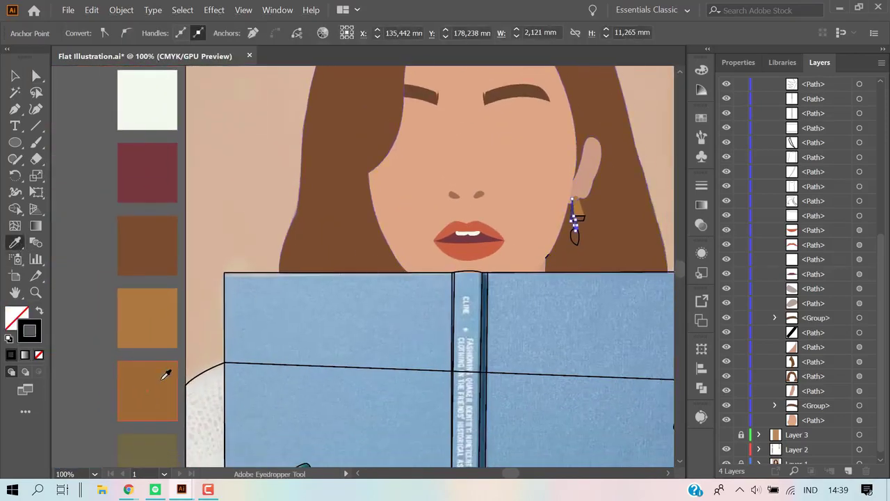
left_click(166, 371)
left_click(269, 368)
scroll(283, 300, "down", 3)
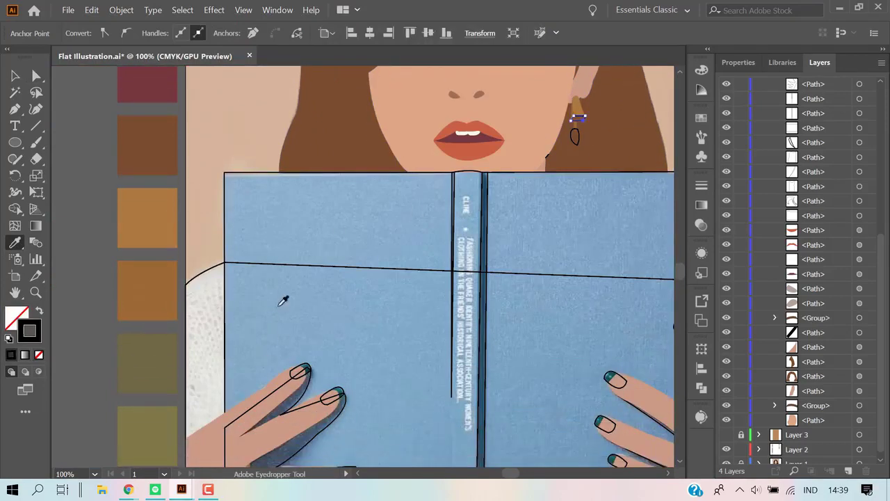
left_click(72, 164, "ctrl")
Colour the lower earring drop olive.
scroll(72, 164, "down", 3)
scroll(418, 134, "up", 2)
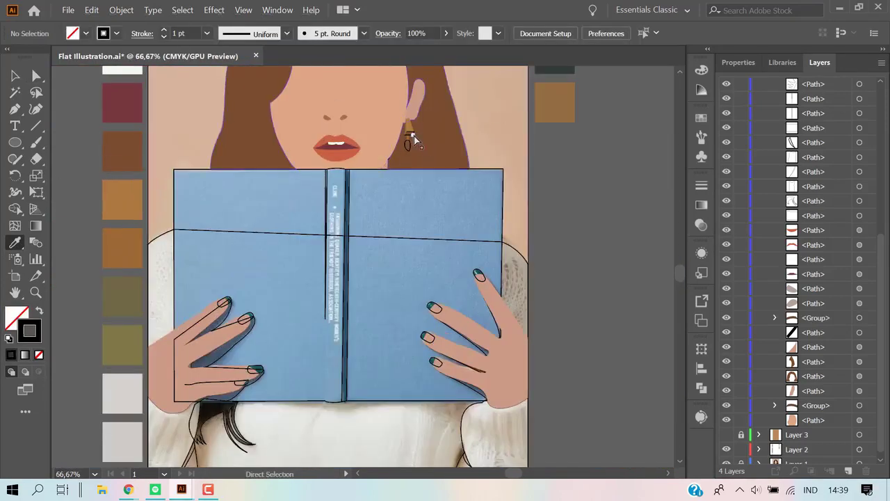
scroll(414, 136, "up", 2)
scroll(417, 127, "up", 2)
left_click(389, 133, "ctrl")
scroll(362, 167, "down", 3)
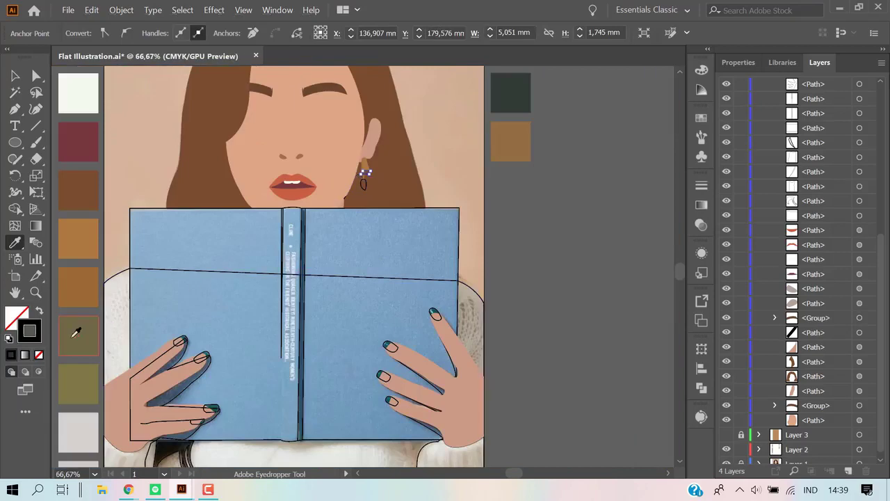
left_click(579, 180, "ctrl")
scroll(369, 174, "up", 3)
scroll(324, 160, "up", 2)
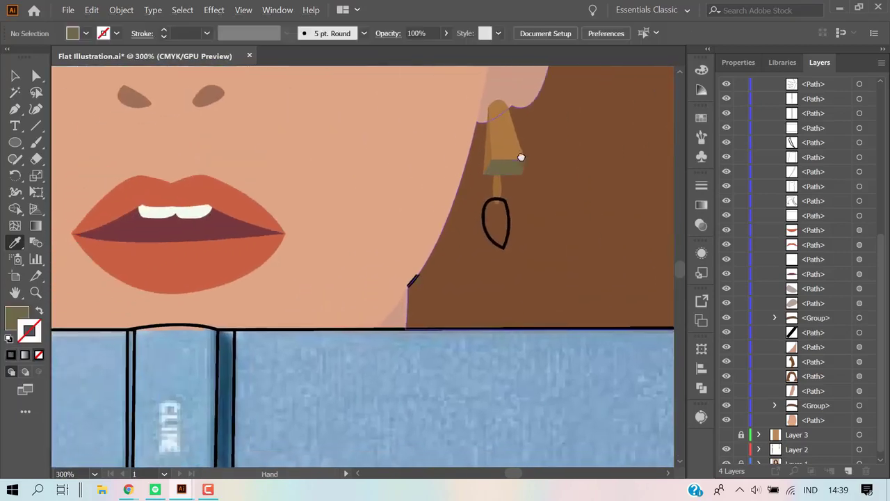
Delete the stray black line at the hair edge.
left_click(507, 210, "ctrl")
left_click(575, 186, "ctrl")
scroll(567, 179, "down", 3)
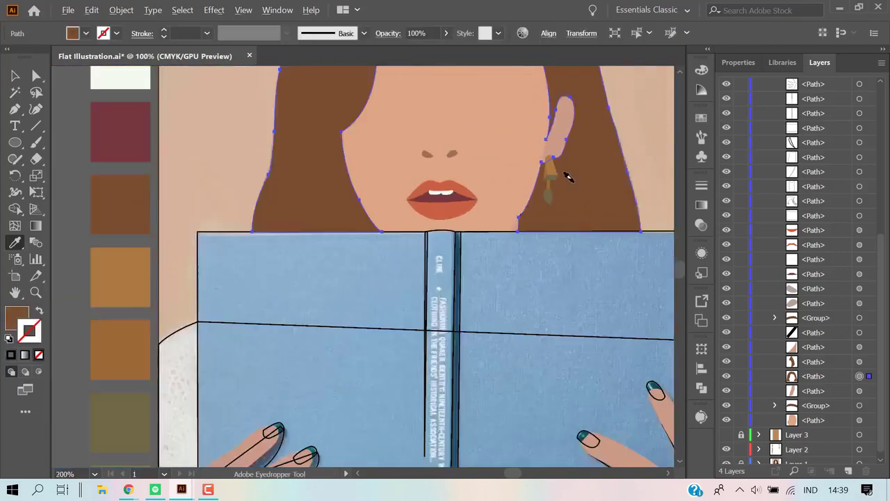
scroll(564, 177, "down", 2)
left_click(230, 179, "ctrl")
scroll(325, 175, "up", 1)
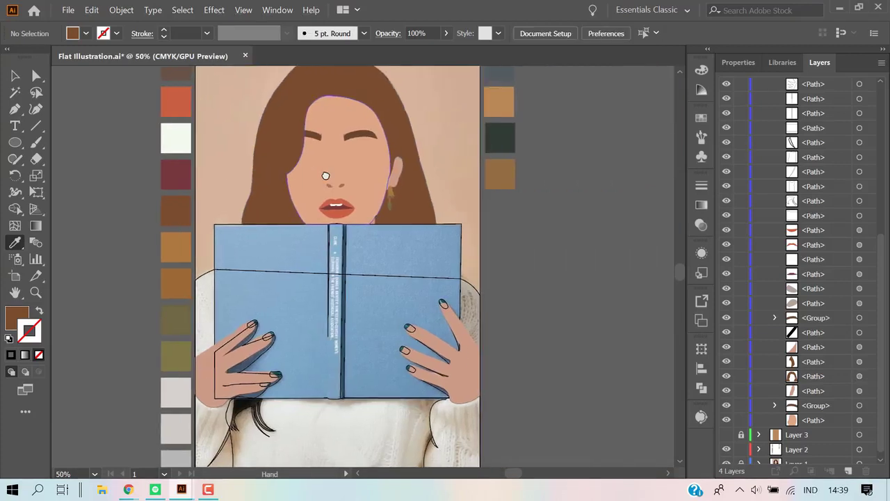
scroll(375, 216, "up", 4)
scroll(336, 215, "up", 2)
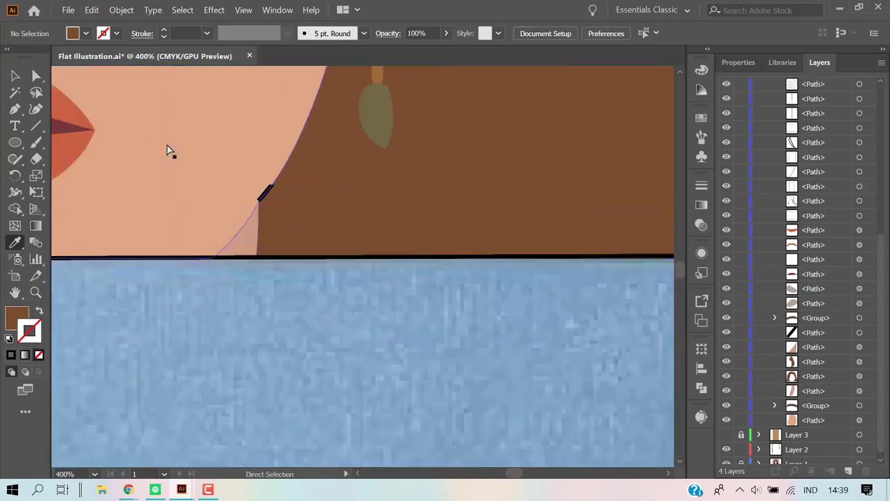
left_click(266, 192)
key("Delete")
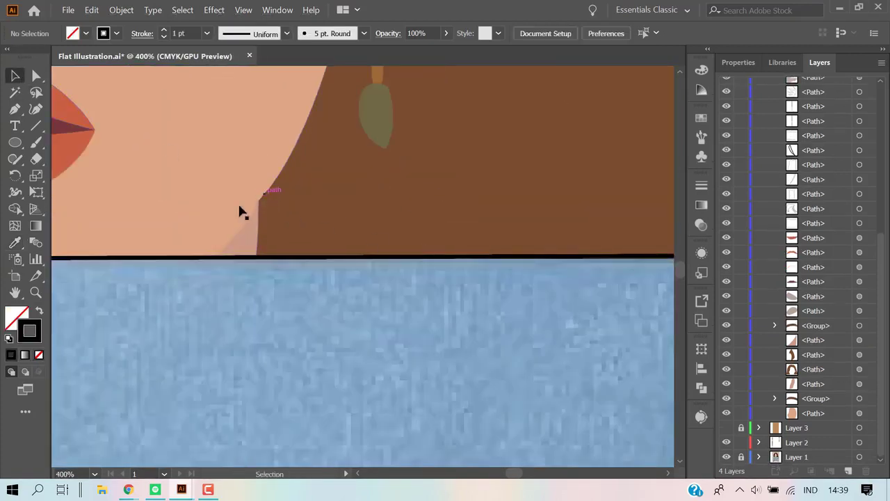
Check the hair outline segments beside the ear with Direct Selection.
scroll(363, 244, "down", 3)
scroll(364, 245, "down", 2)
scroll(543, 306, "down", 1)
scroll(383, 224, "up", 5)
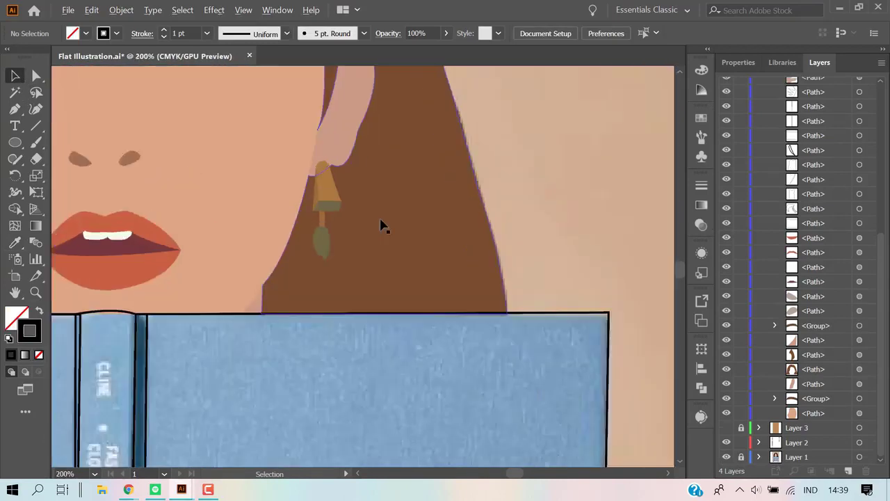
scroll(626, 198, "up", 2)
scroll(329, 327, "up", 2)
key("a")
left_click(329, 326)
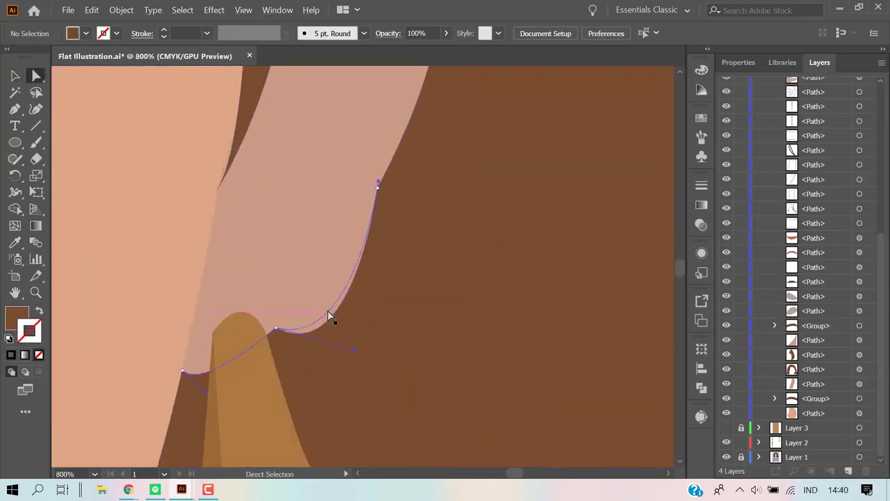
left_click(317, 321)
scroll(419, 249, "down", 1)
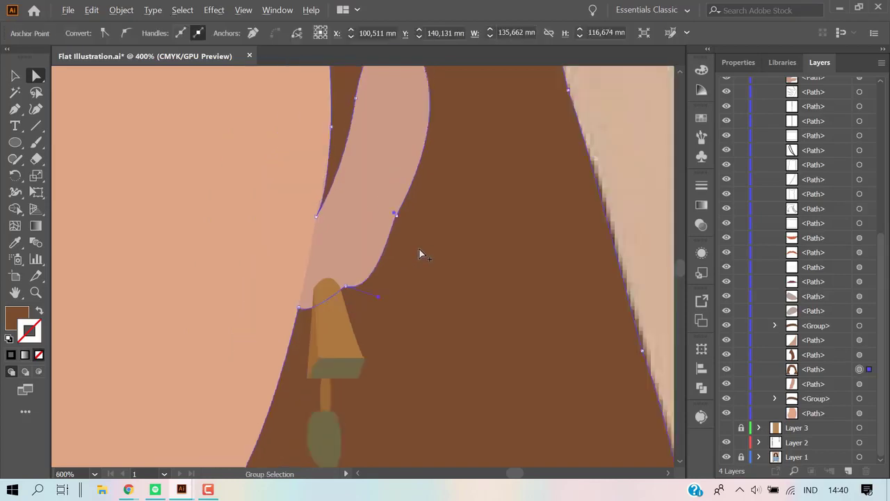
scroll(419, 249, "down", 3)
left_click(622, 128)
scroll(602, 139, "down", 3)
scroll(602, 141, "down", 1)
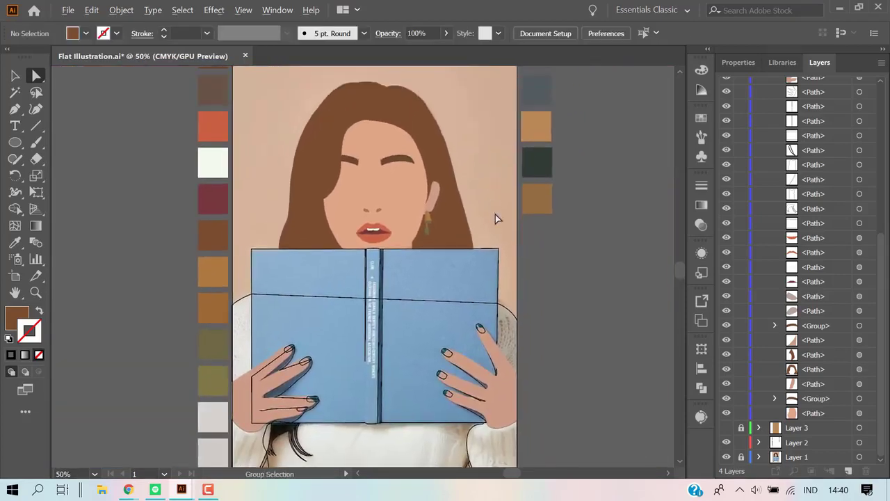
scroll(495, 214, "up", 1)
scroll(495, 216, "down", 3)
Colour the six fingernails on both hands olive green.
left_click(15, 77)
scroll(89, 249, "down", 1)
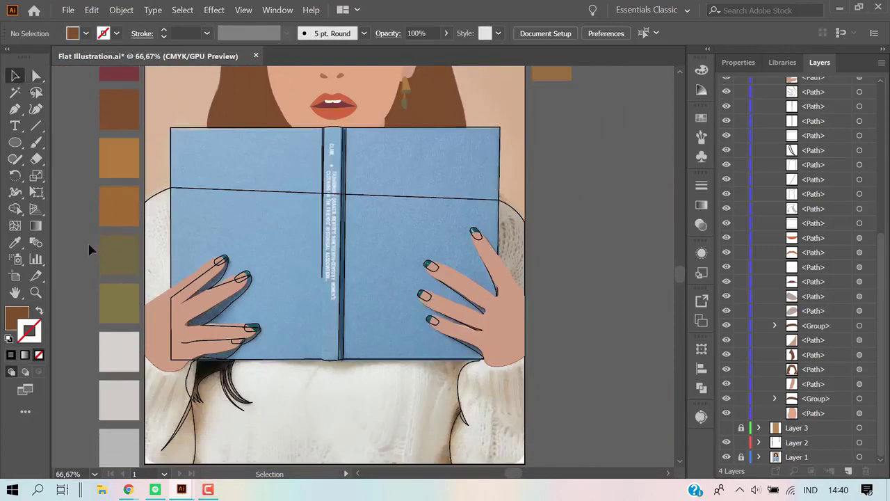
left_click(242, 278)
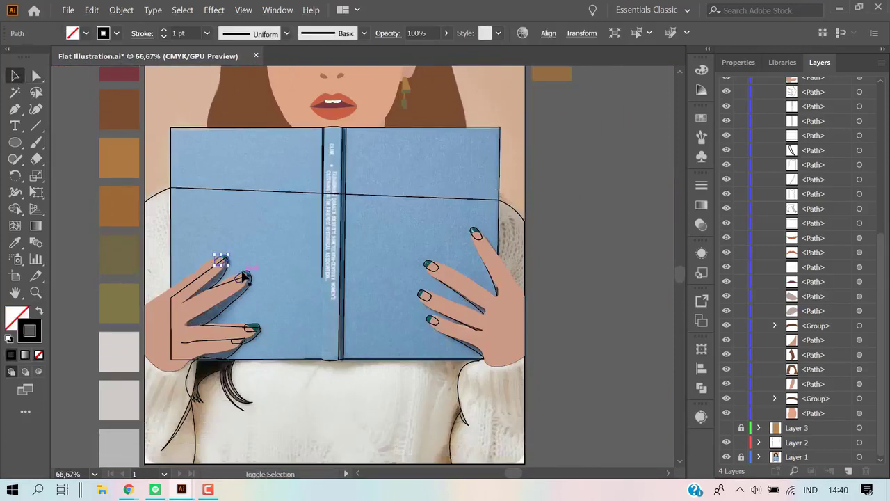
left_click(220, 260, "shift")
left_click(258, 331, "shift")
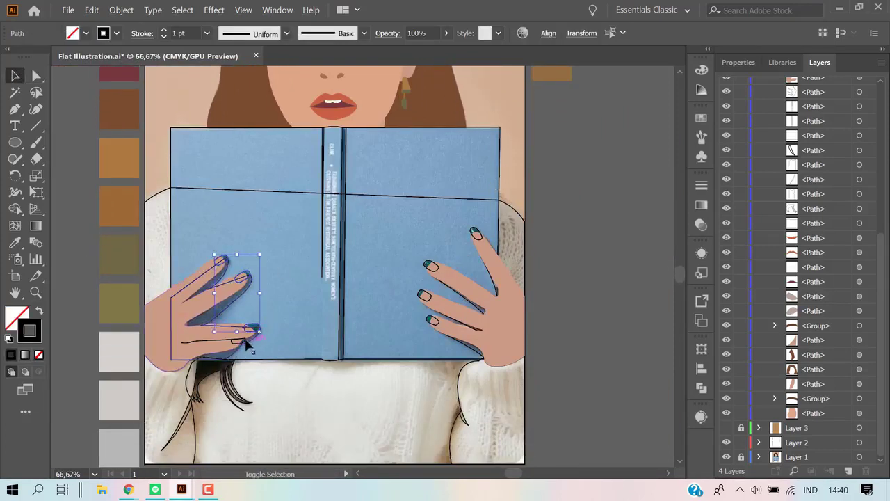
left_click(431, 321, "shift")
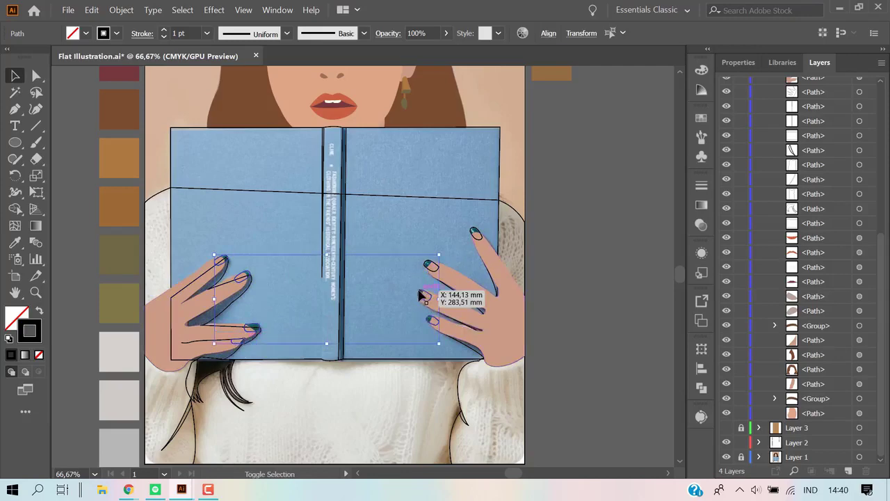
left_click(423, 295, "shift")
left_click(476, 228, "shift")
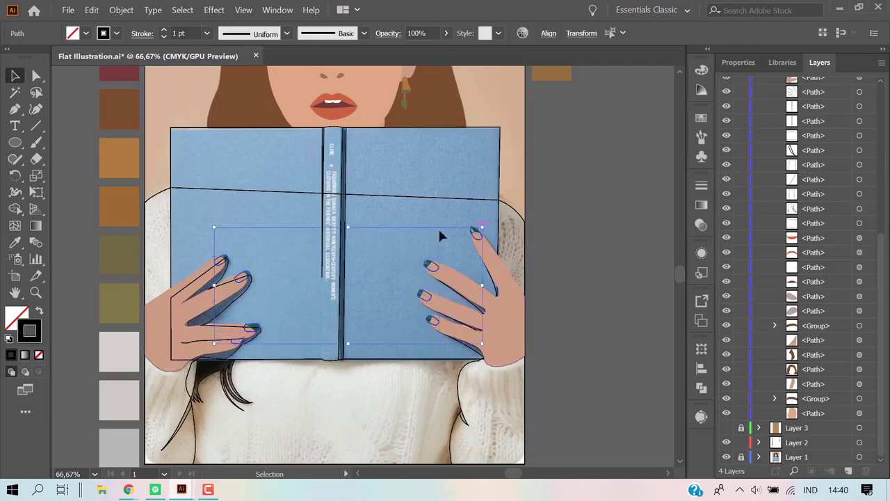
left_click(14, 243)
left_click(119, 303)
key("ctrl+shift+a")
key("v")
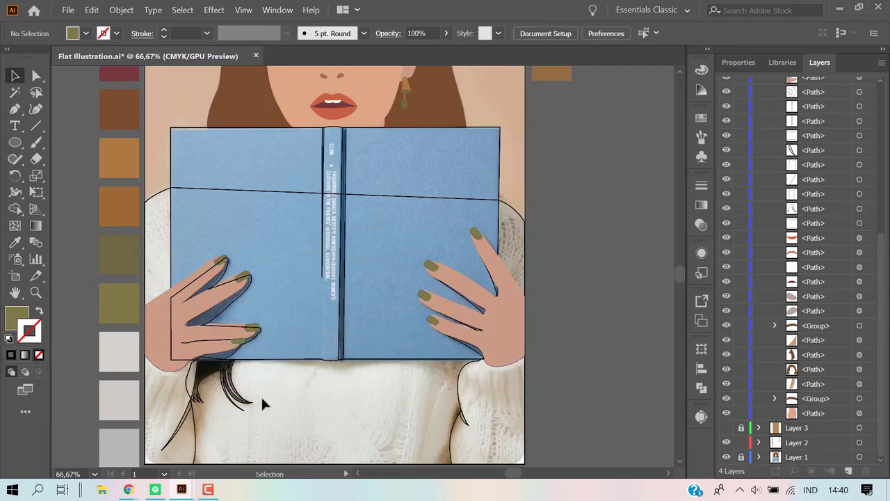
Restack the left-hand line path just above the hand shapes.
left_click(226, 309)
scroll(820, 208, "up", 10)
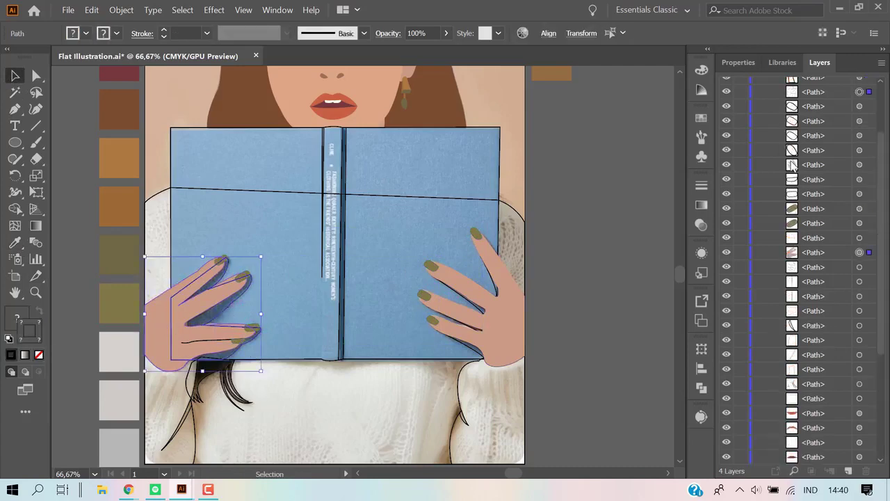
left_click_drag(810, 172, 807, 354)
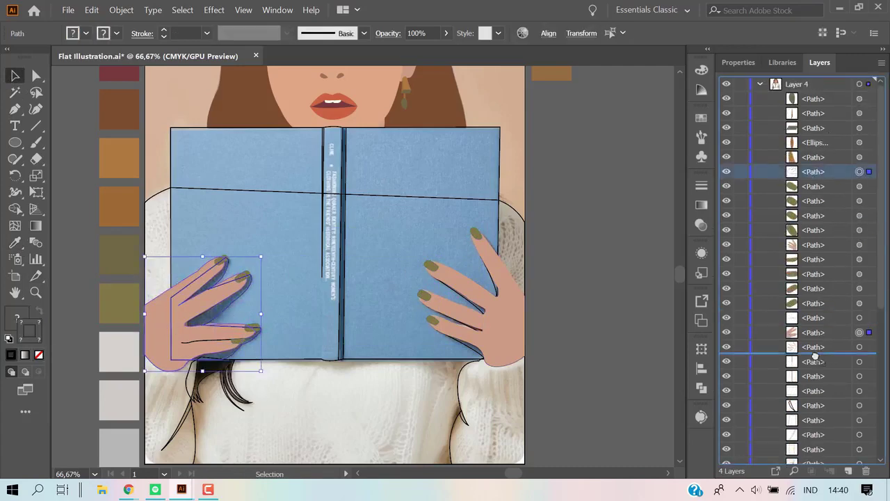
left_click(581, 210)
Make the small left-hand line a sampled-brown 2 pt stroke with an elliptical width profile.
left_click(215, 337)
left_click(15, 243)
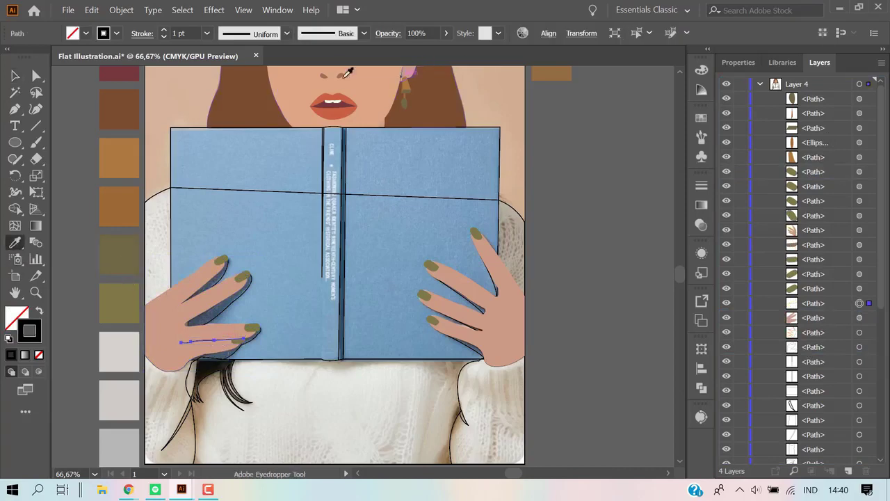
left_click(342, 78)
left_click(40, 311)
left_click(15, 75)
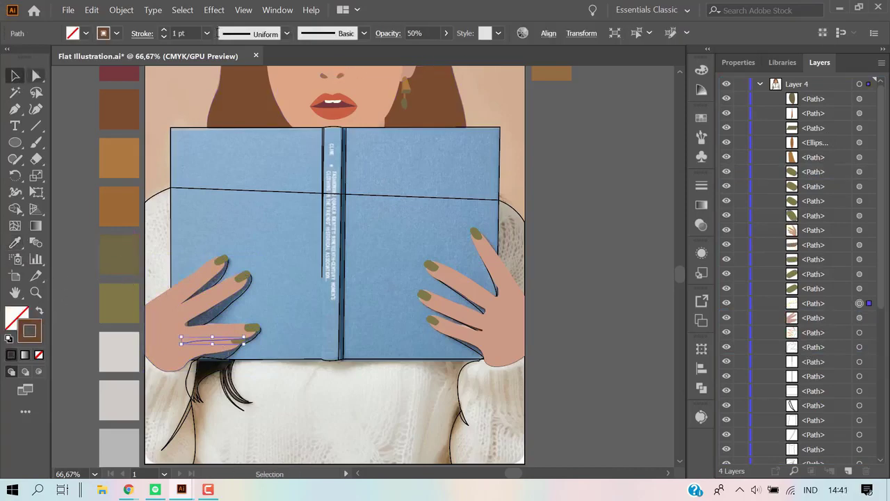
left_click(581, 145)
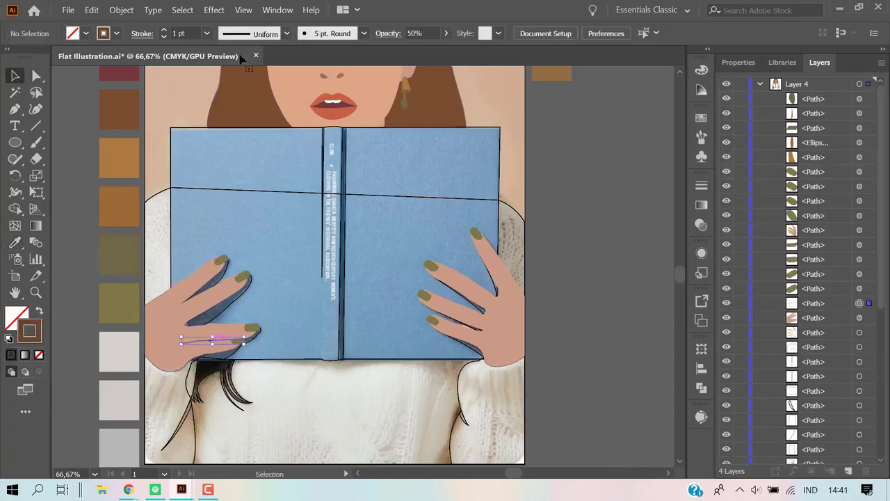
left_click(206, 34)
left_click(233, 106)
left_click(286, 34)
left_click(237, 82)
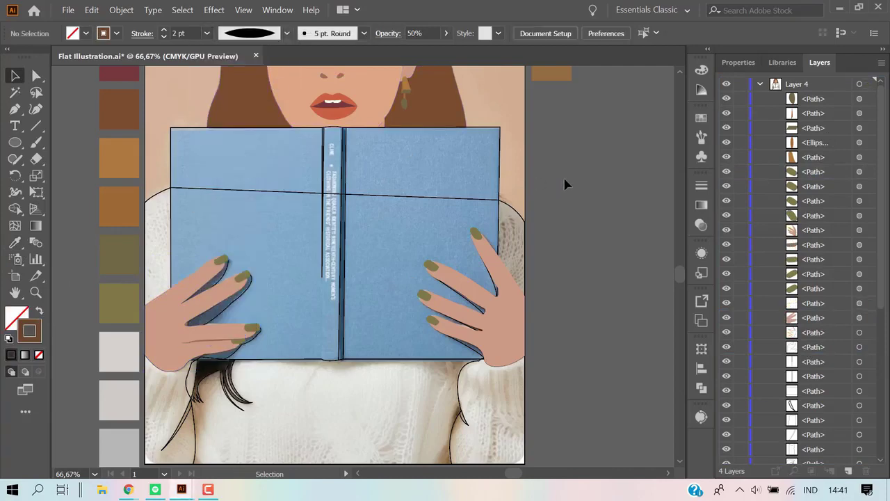
scroll(564, 184, "down", 2)
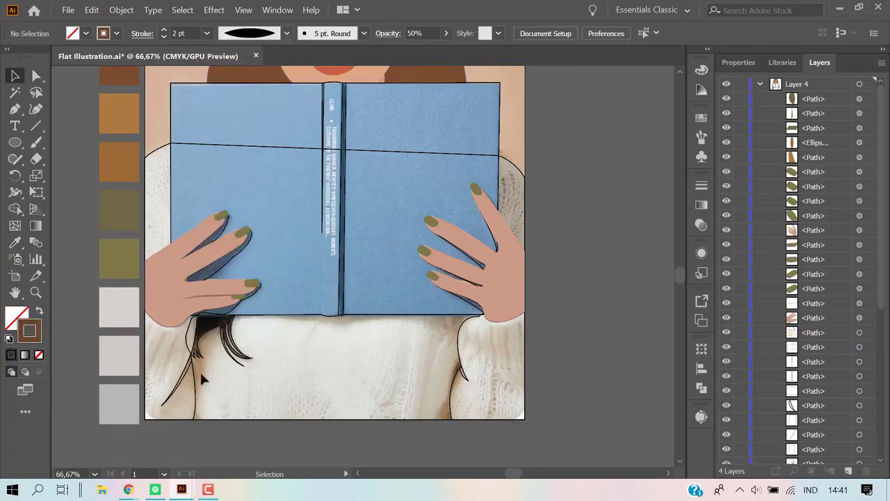
Fill the knit sweater with the light grey swatch and both sleeves with the third grey swatch.
left_click(155, 190)
key("i")
left_click(119, 307)
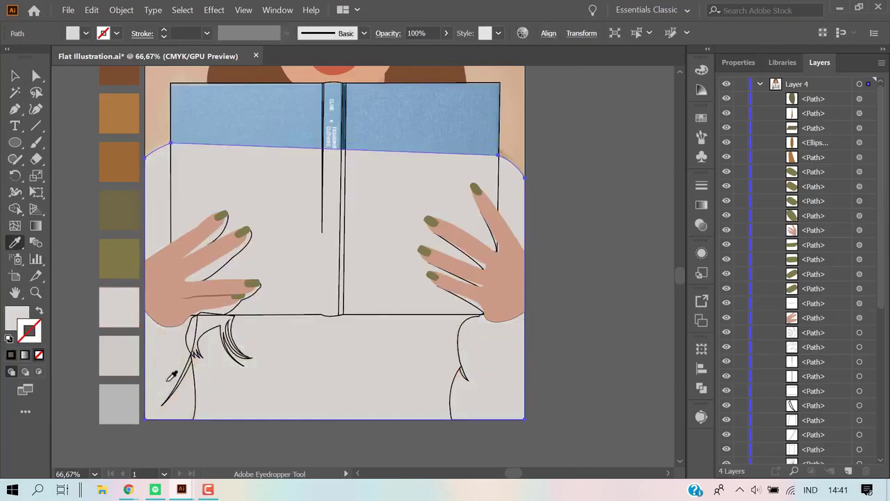
left_click(197, 393, "ctrl")
left_click(460, 345, "ctrl+shift")
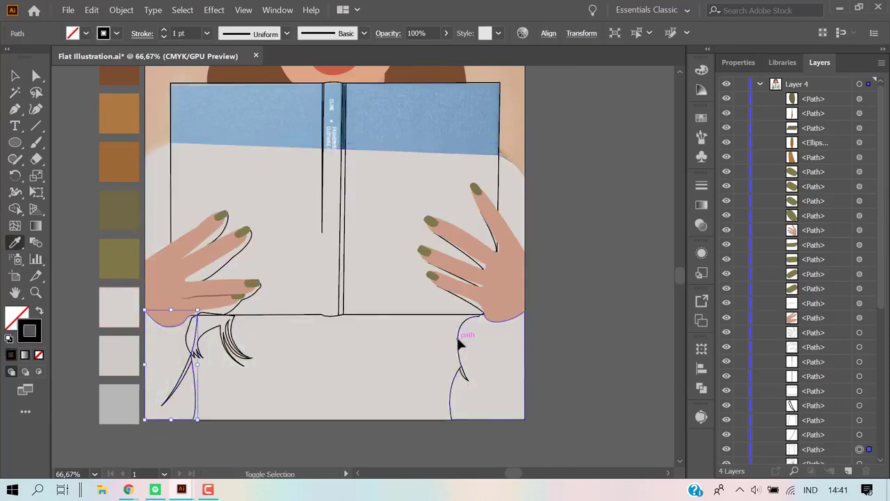
left_click(119, 355)
Recolour the two black crease lines from a swatch and fill the hair strands below the book brown.
left_click(224, 421, "ctrl")
left_click(183, 369, "ctrl")
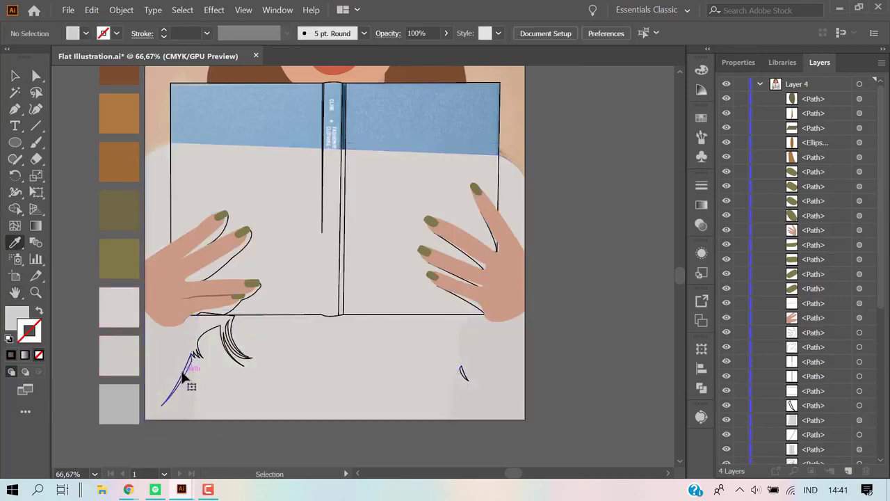
left_click(462, 370, "ctrl+shift")
left_click_drag(466, 354, 159, 377)
left_click(222, 73)
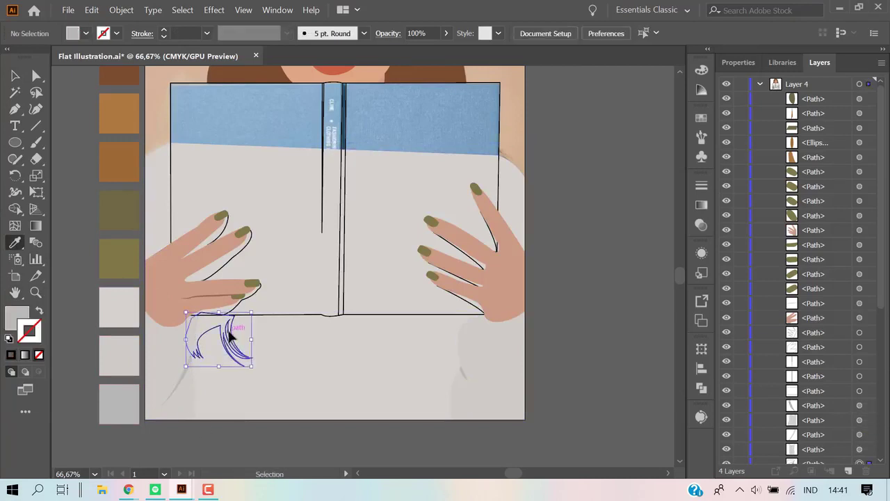
scroll(283, 213, "up", 2)
left_click(568, 207, "ctrl")
scroll(571, 209, "up", 5)
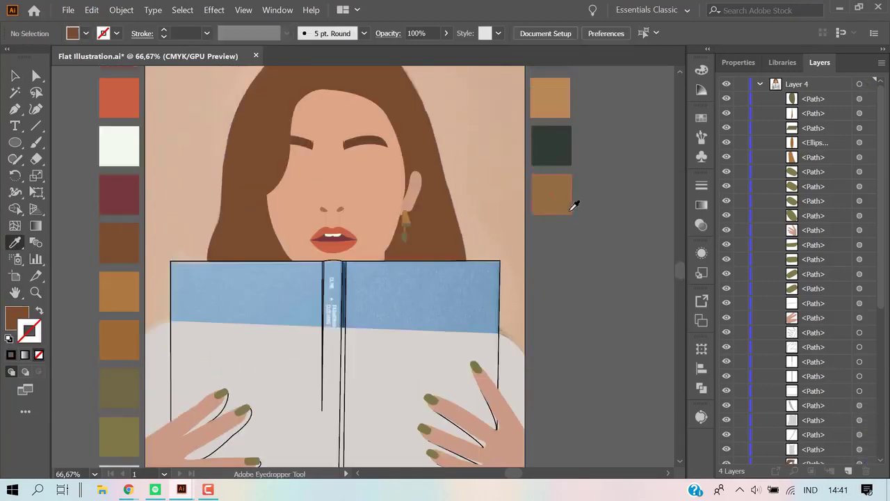
scroll(448, 239, "up", 4)
scroll(441, 250, "down", 2, "alt")
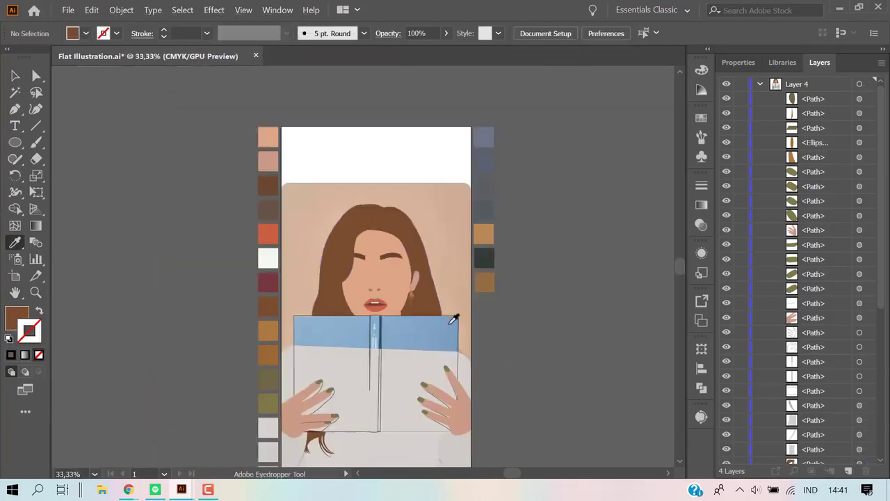
scroll(445, 318, "up", 1, "alt")
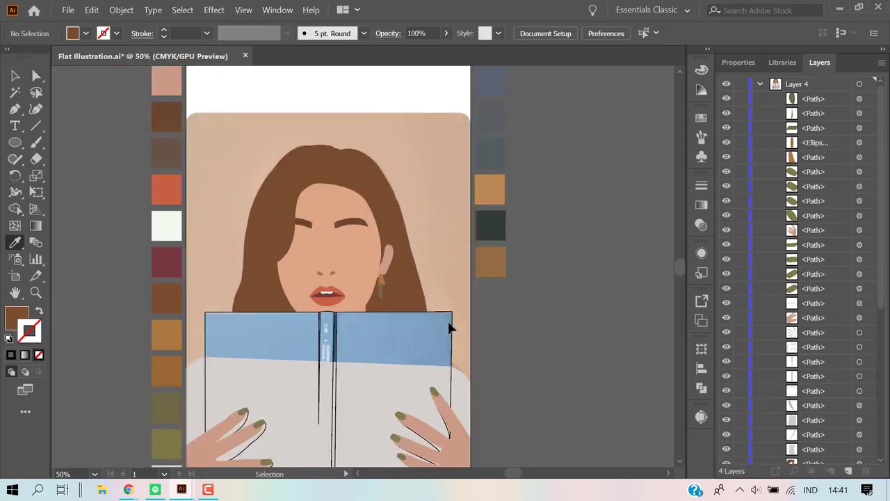
scroll(443, 317, "down", 1, "alt")
Colour the book cover and thin spine with the grey-blue swatch.
left_click(445, 318, "ctrl")
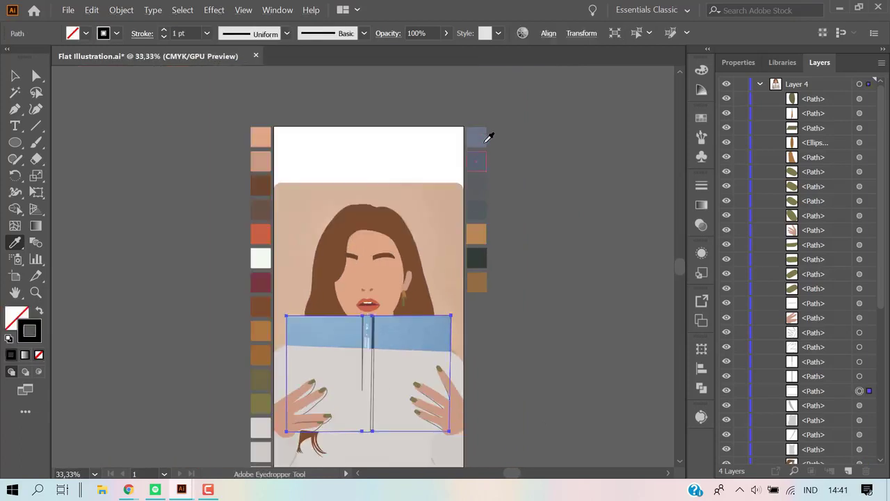
left_click(478, 138)
left_click(363, 340, "ctrl")
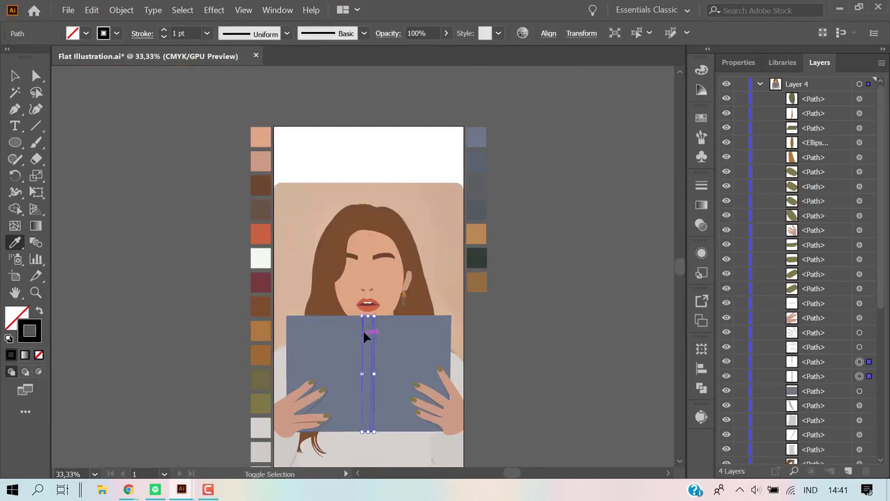
left_click(473, 146)
left_click(470, 415, "ctrl")
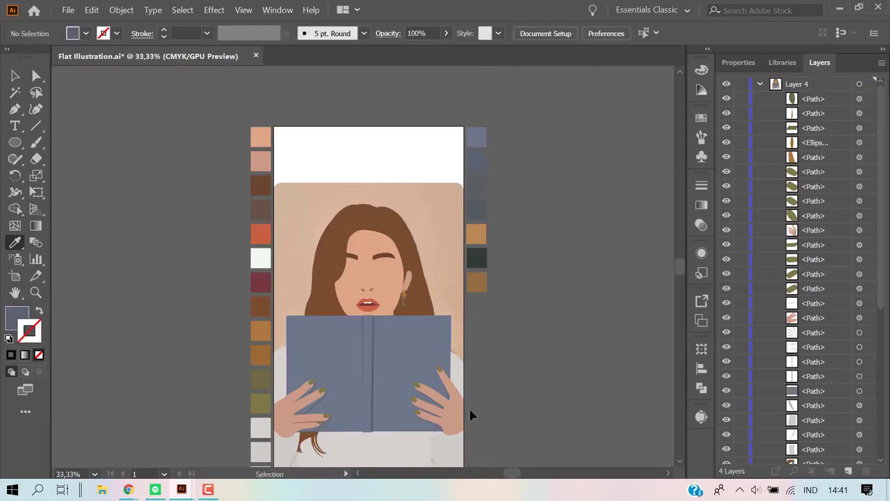
Give the left and right hand shadow shapes the grey-blue swatch.
left_click(319, 409, "ctrl")
left_click(479, 182)
left_click(526, 304, "ctrl")
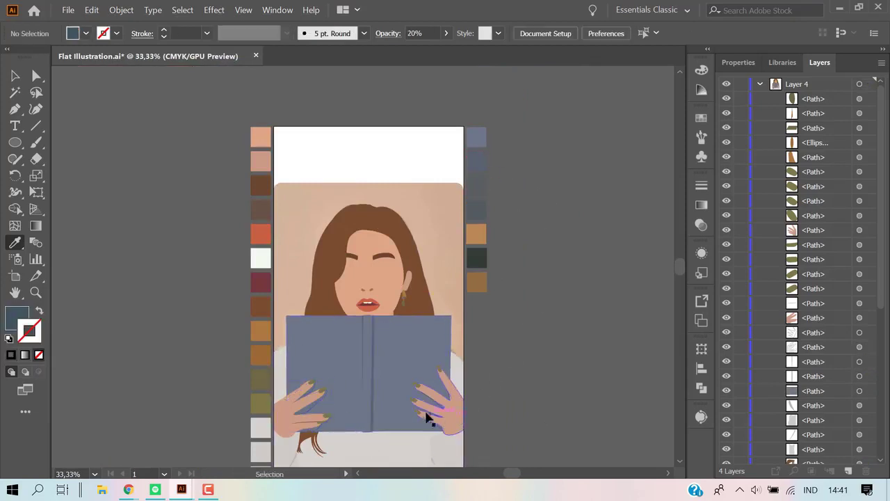
left_click(440, 410, "ctrl")
left_click(482, 205)
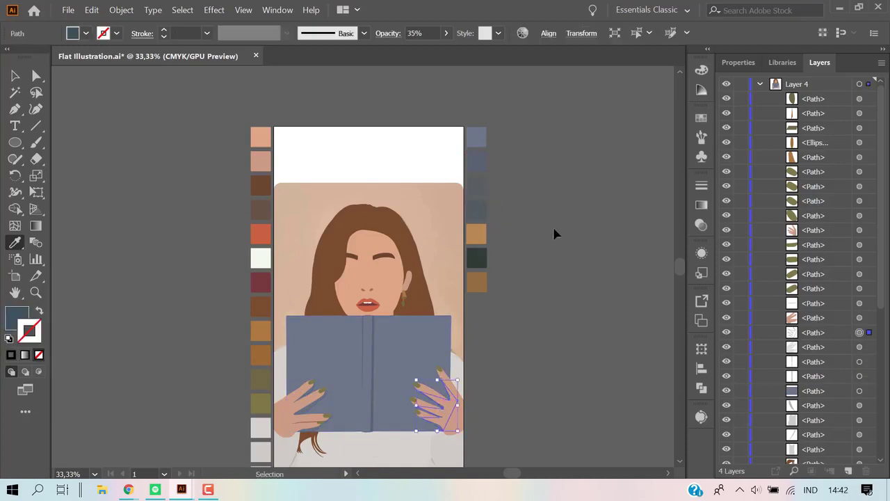
left_click(554, 233, "ctrl")
Return to the Selection tool and save the file.
left_click(12, 77)
scroll(166, 205, "down", 1)
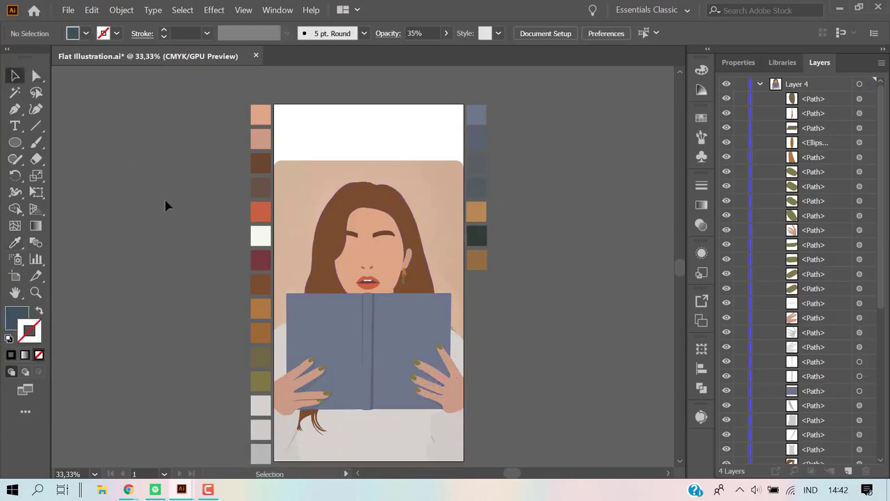
key("ctrl+s")
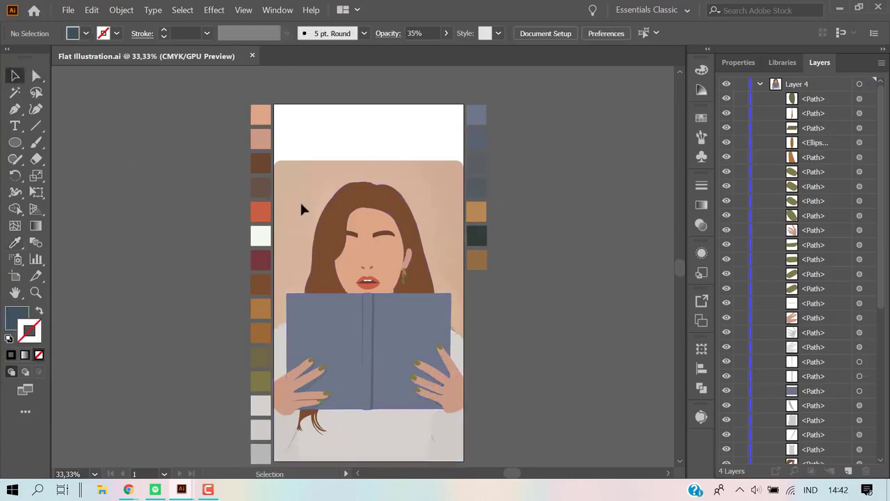
Show the tan background and paste the monstera leaves onto a new layer beneath the figure layer.
left_click(726, 113)
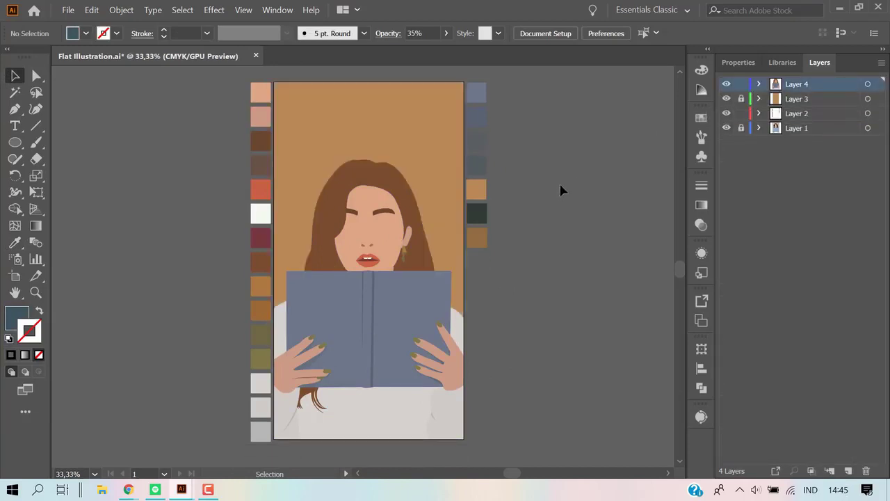
left_click(849, 471)
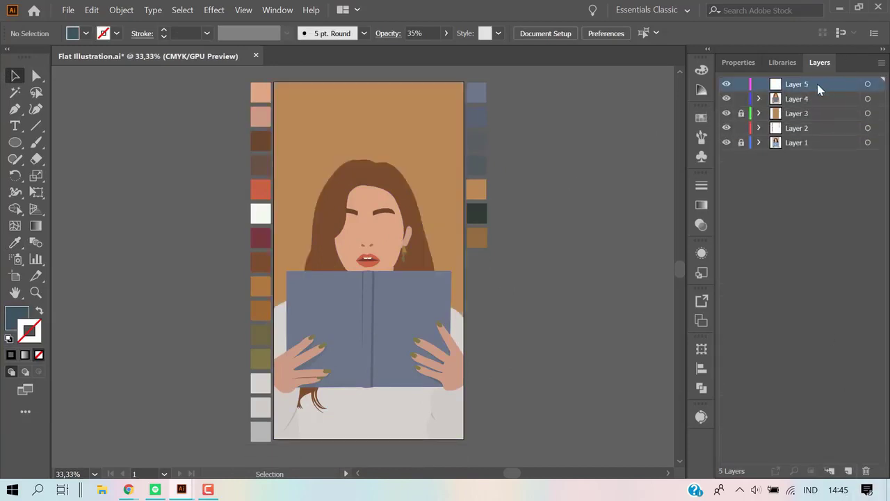
left_click_drag(819, 88, 821, 103)
key("ctrl+v")
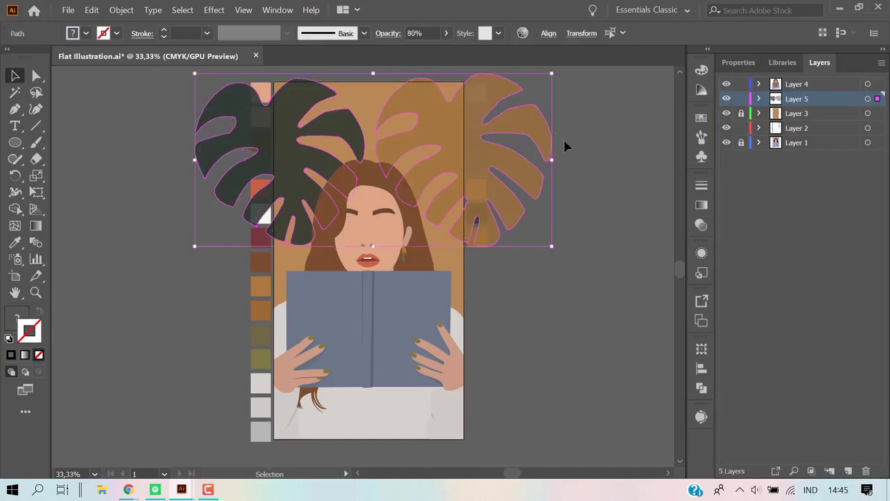
left_click(564, 138)
left_click(470, 153)
Fit the artboard to the window and toggle the figure, leaf and background layers to check the result.
left_click(580, 139)
left_click(94, 474)
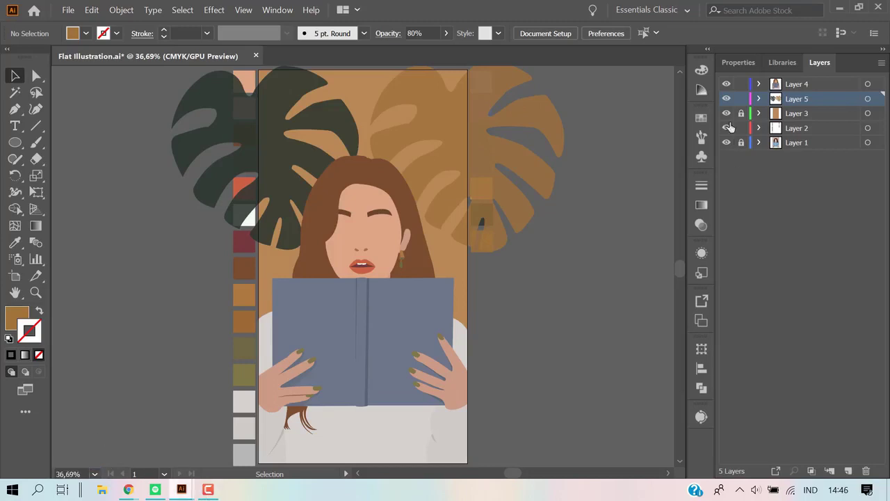
left_click(726, 84)
left_click(726, 113)
left_click(726, 113)
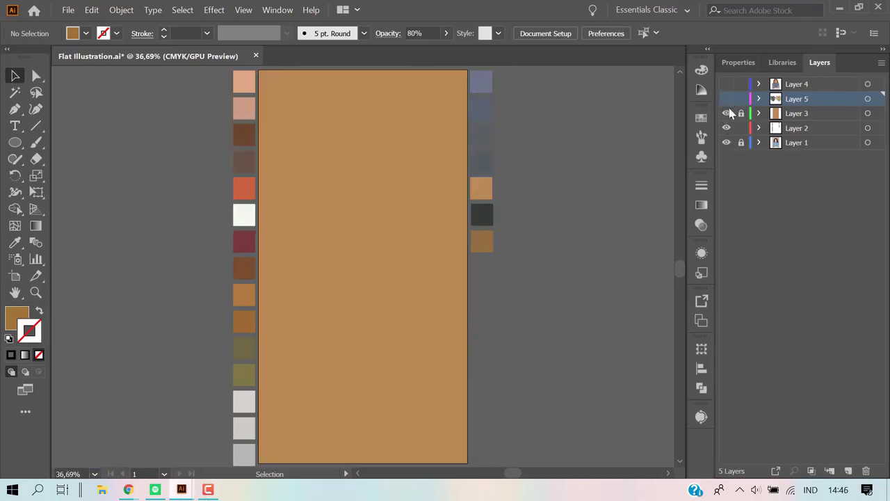
left_click(725, 83)
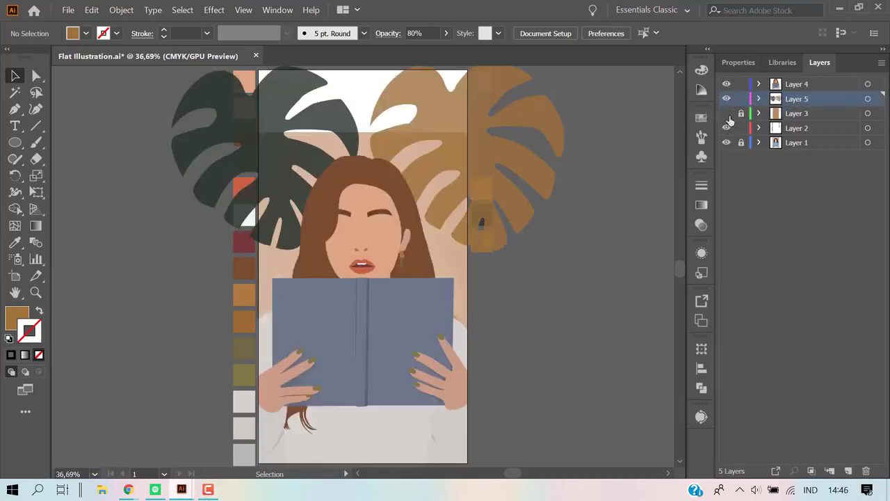
left_click(726, 113)
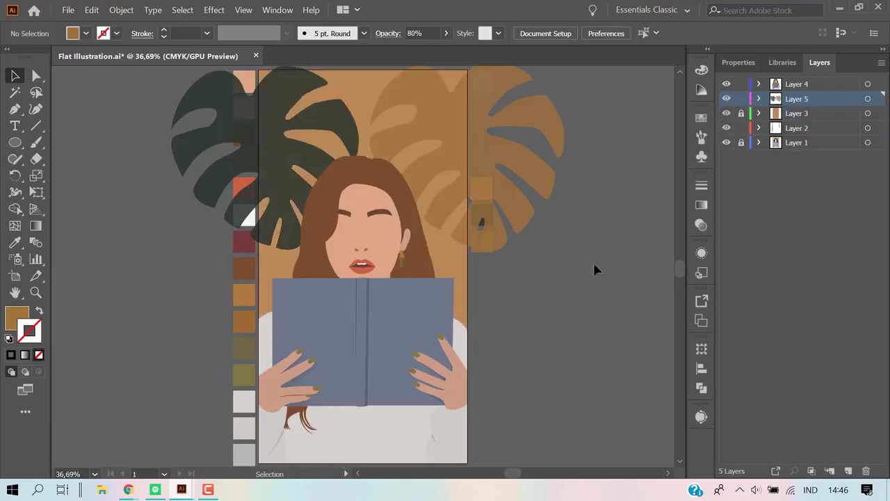